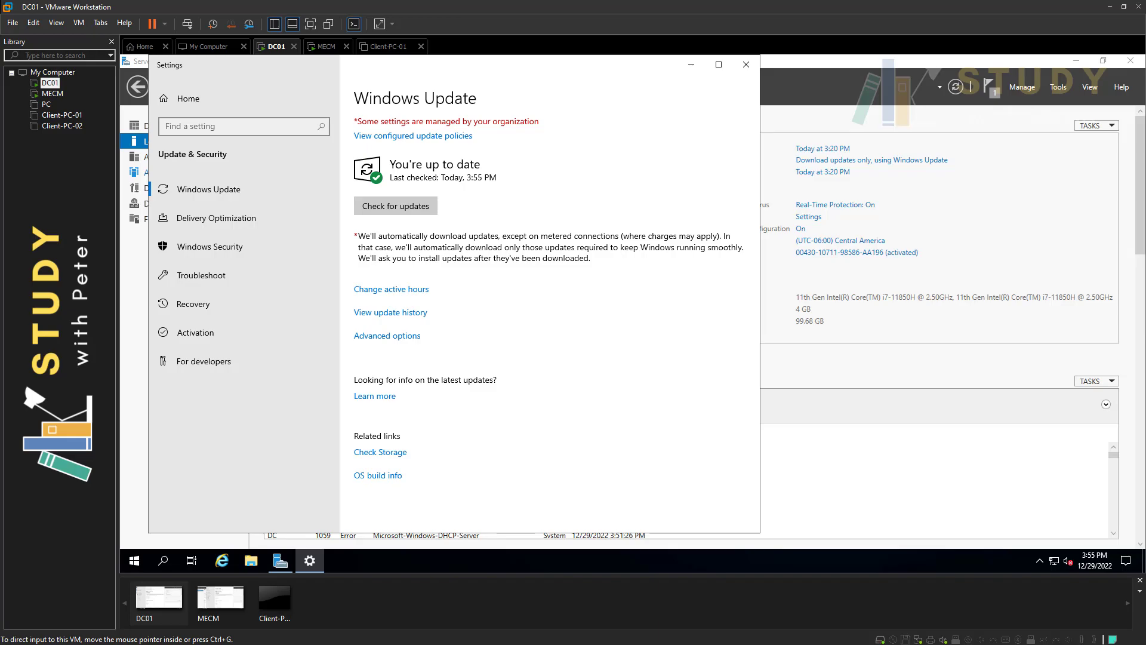
# Minimize the Windows Update settings on DC01 and look through the Server Manager Dashboard and All Servers pages.
pyautogui.click(691, 64)
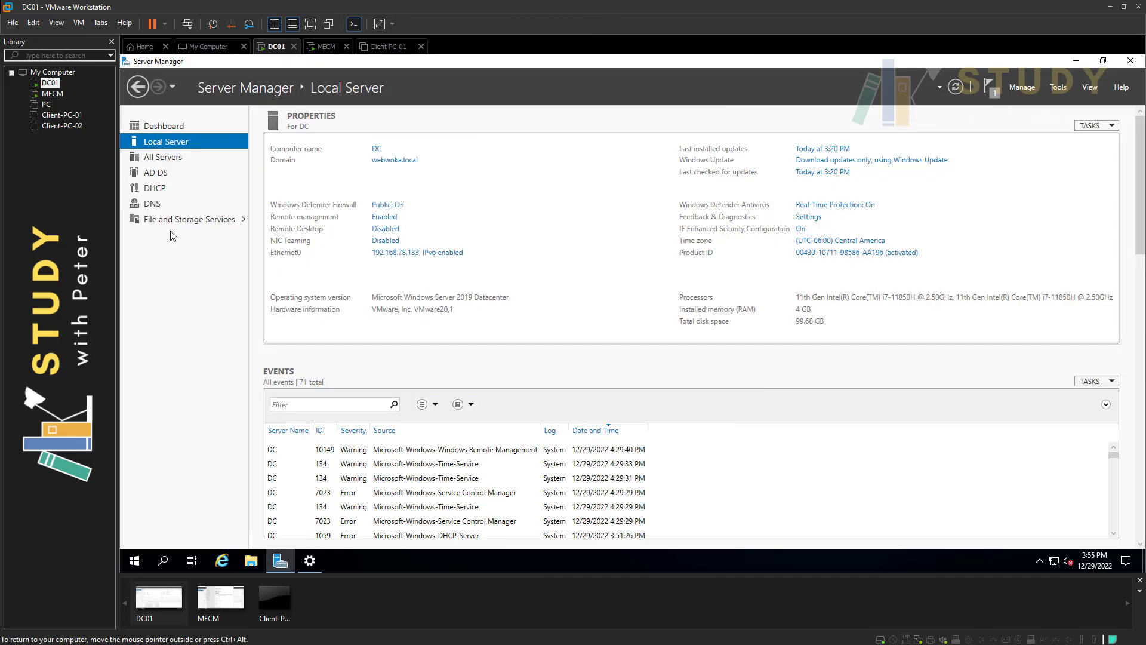
pyautogui.click(154, 158)
pyautogui.click(157, 126)
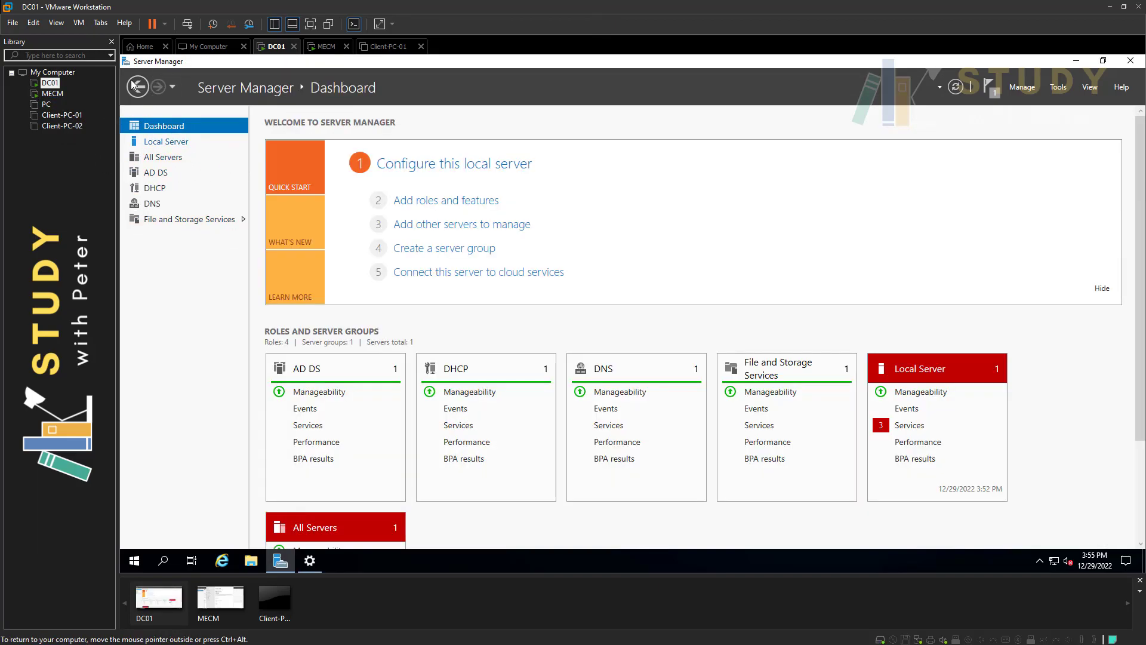
pyautogui.click(190, 159)
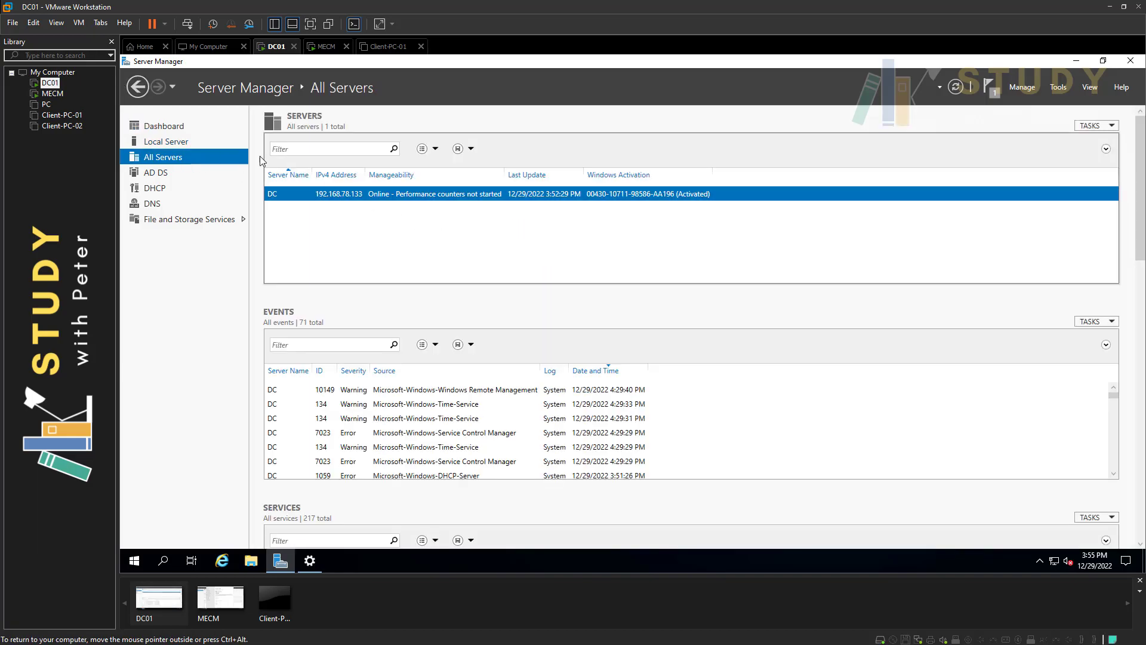
pyautogui.click(164, 126)
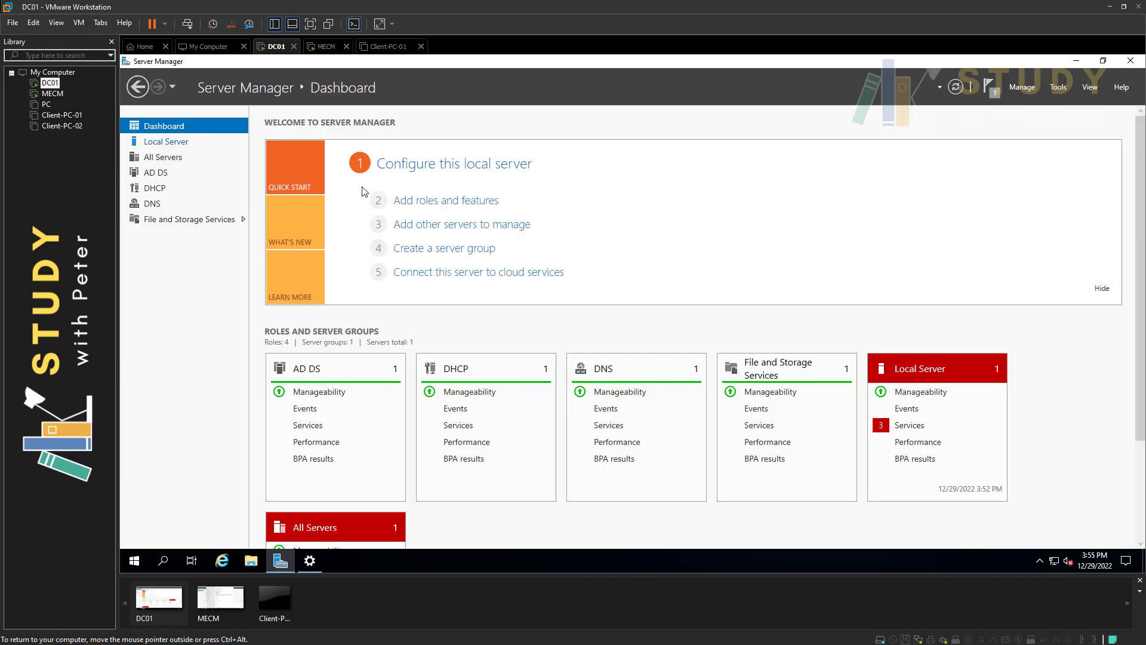
# Check the domain membership in DC01's System Properties from its Local Server page, and close the dialog.
pyautogui.click(166, 144)
pyautogui.click(382, 159)
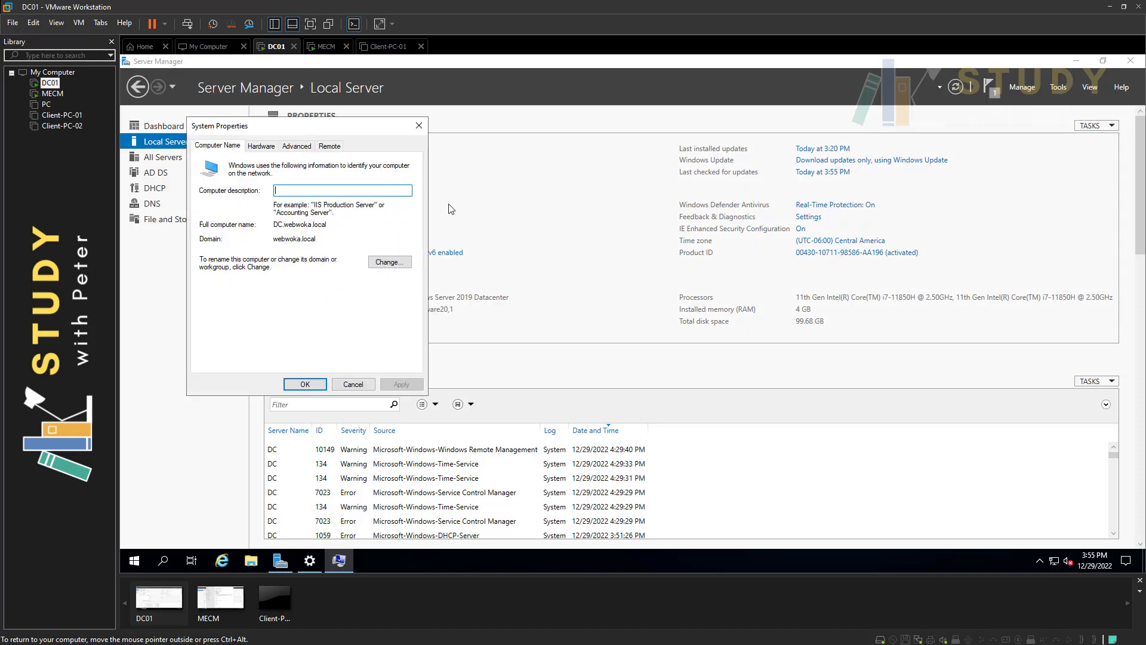
pyautogui.click(421, 128)
# Inspect the IPv4 settings of DC01's Ethernet0 adapter and close the network windows.
pyautogui.click(405, 255)
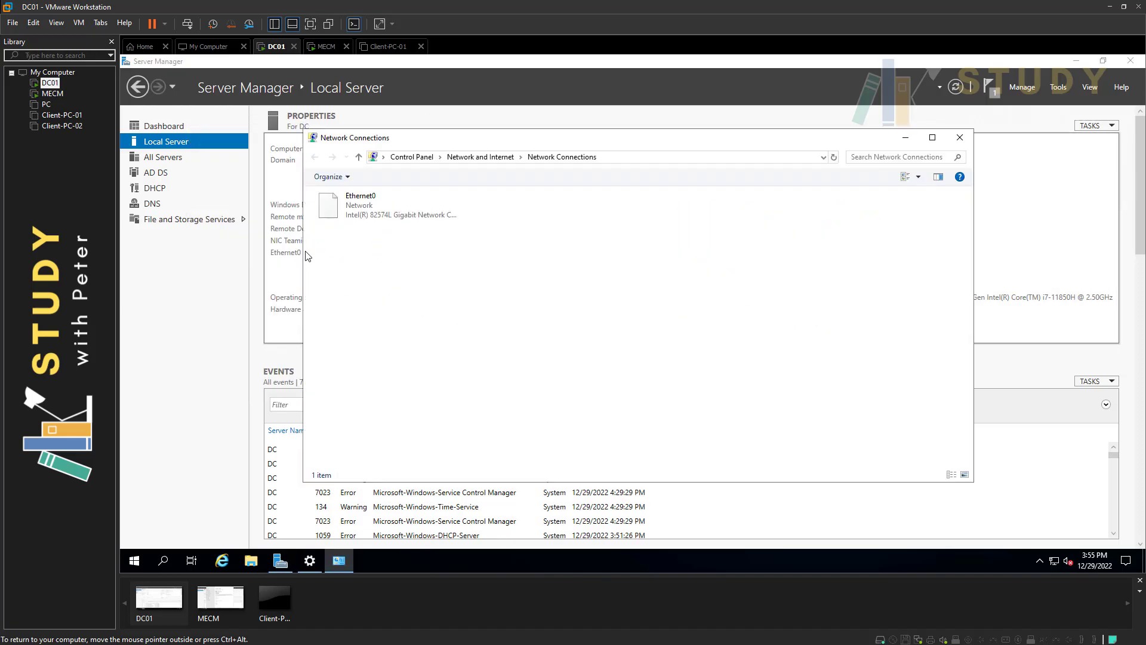
pyautogui.rightClick(360, 207)
pyautogui.click(396, 315)
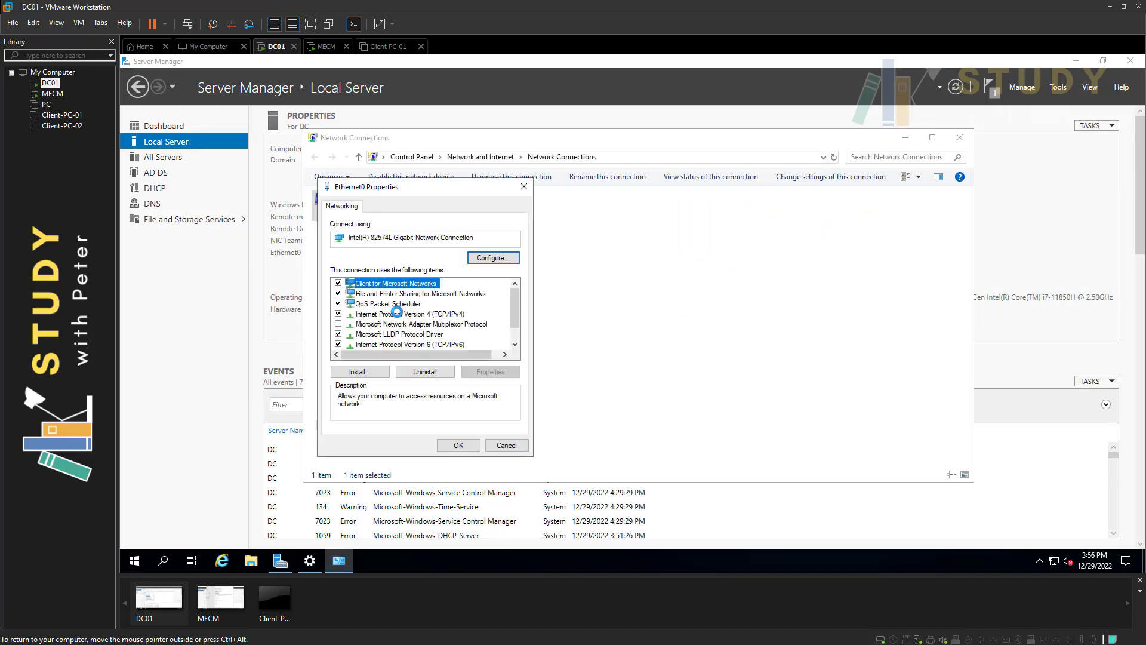
pyautogui.doubleClick(431, 314)
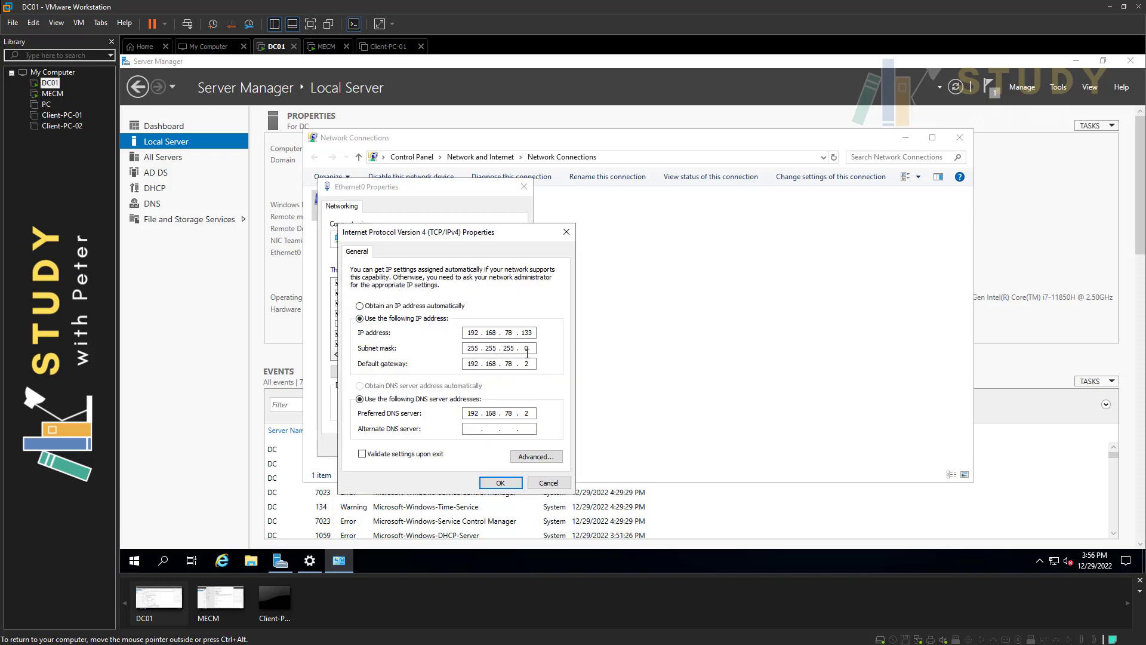
pyautogui.click(504, 483)
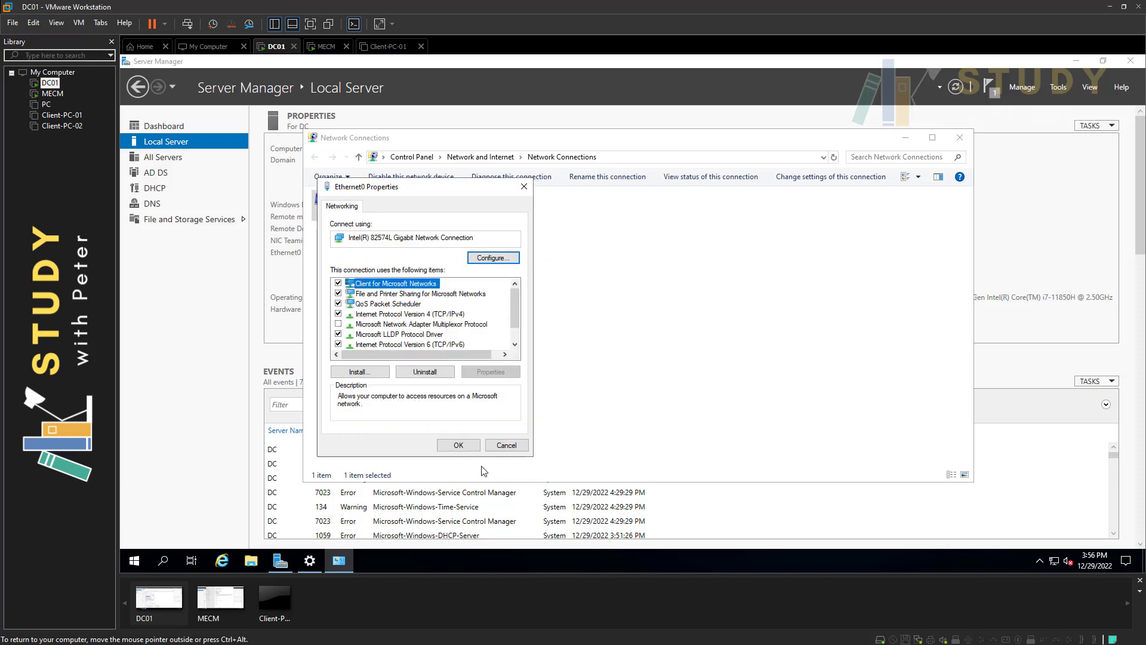
pyautogui.click(458, 445)
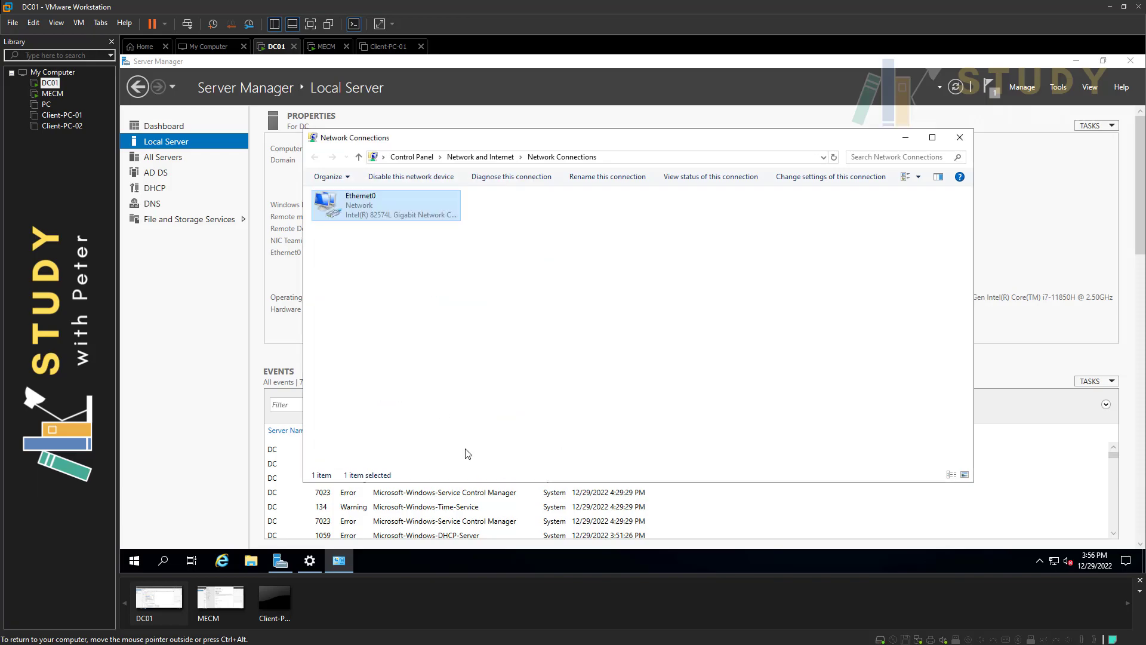
pyautogui.click(958, 139)
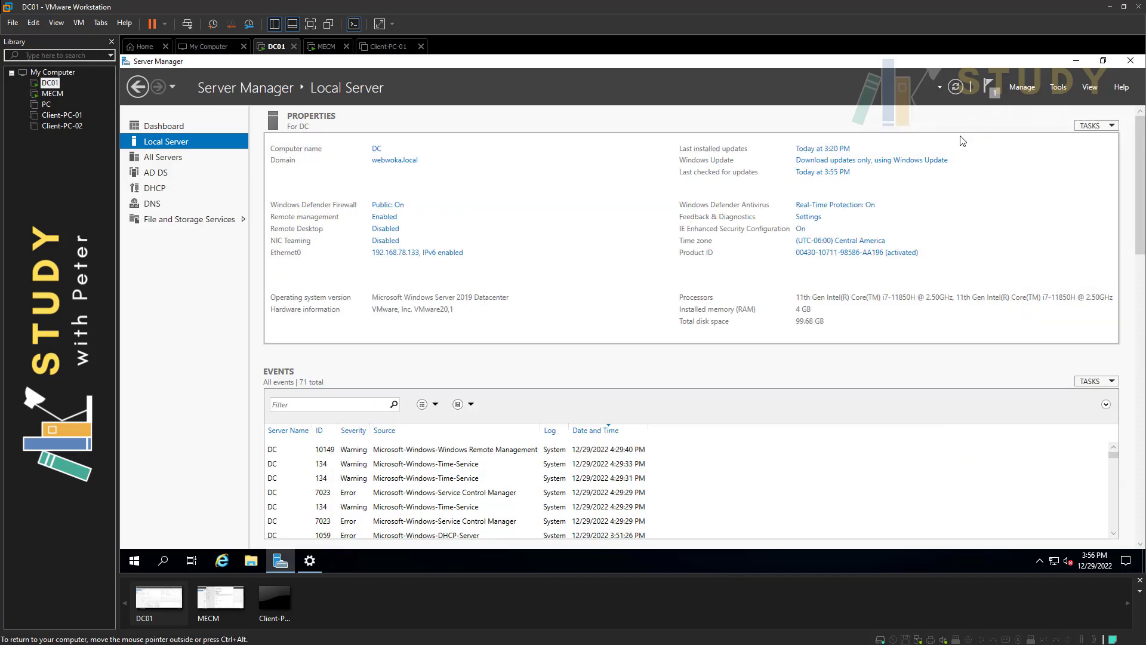
# Switch to the MECM virtual machine and close its Windows Update settings.
pyautogui.click(54, 94)
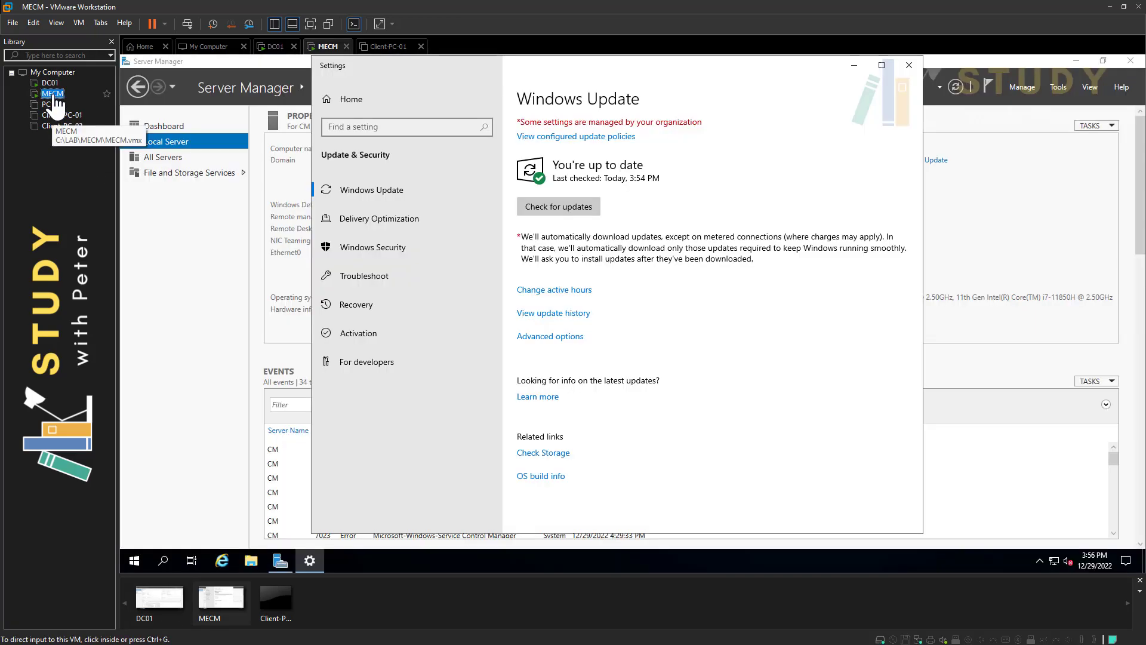
pyautogui.click(910, 67)
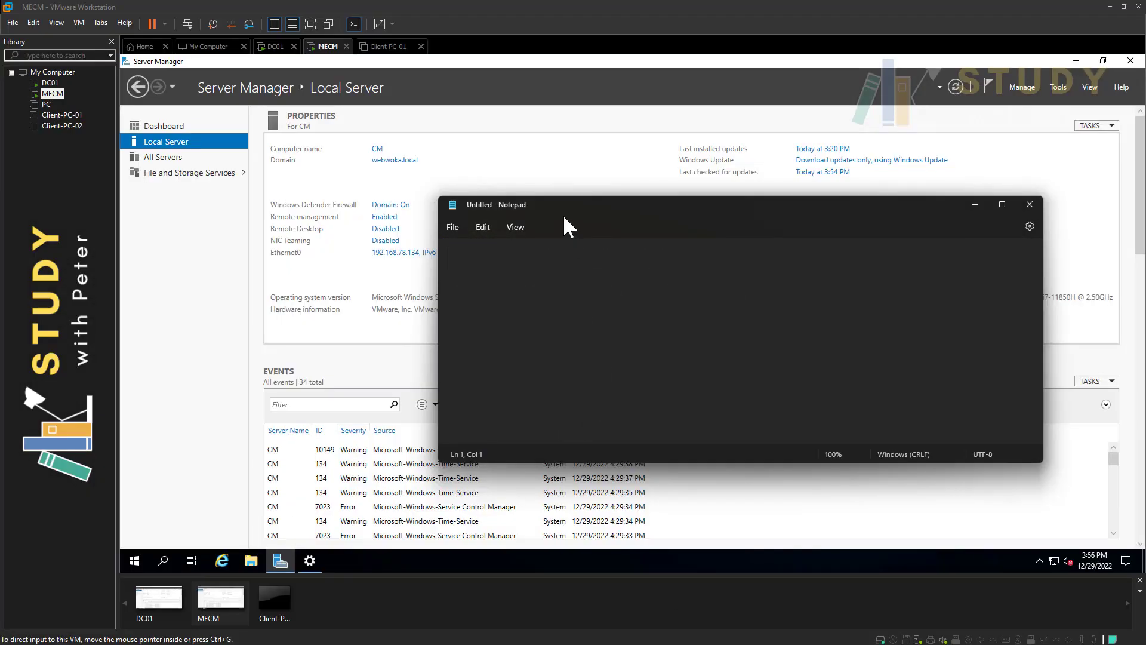
# Enter the heading "Step 1 : Primary Site Server Installation Prerequisites:" in the blank Notepad document.
pyautogui.moveTo(563, 214); pyautogui.dragTo(507, 216)
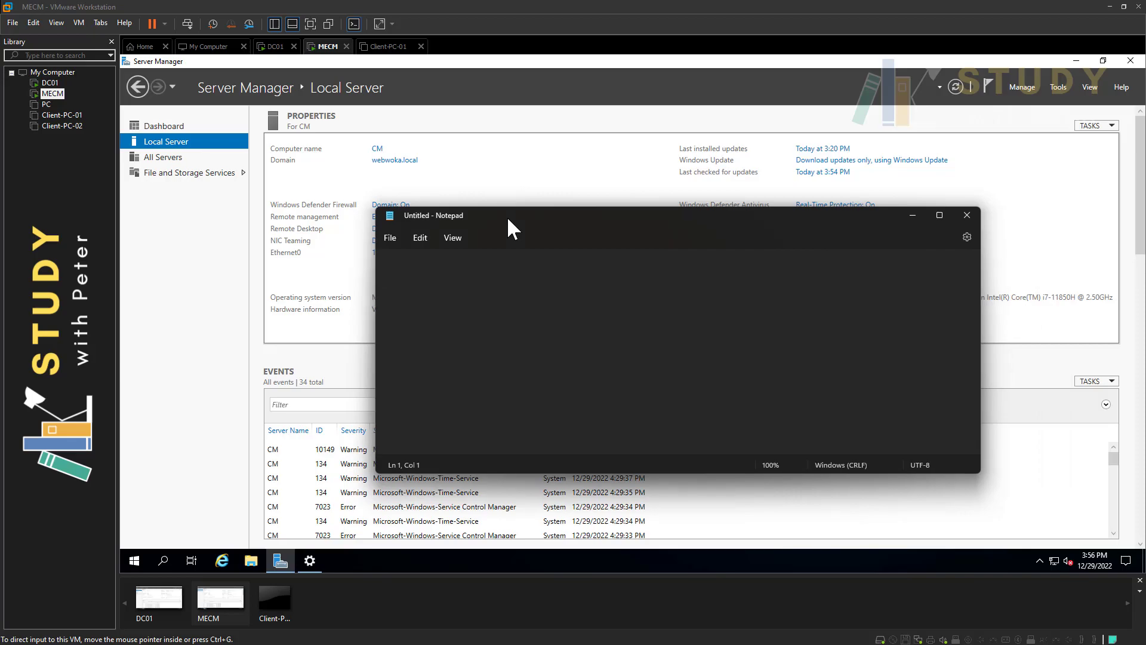
pyautogui.write('Step')
pyautogui.write(' :')
pyautogui.press('BackSpace')
pyautogui.press('BackSpace')
pyautogui.write('1 :Primary ')
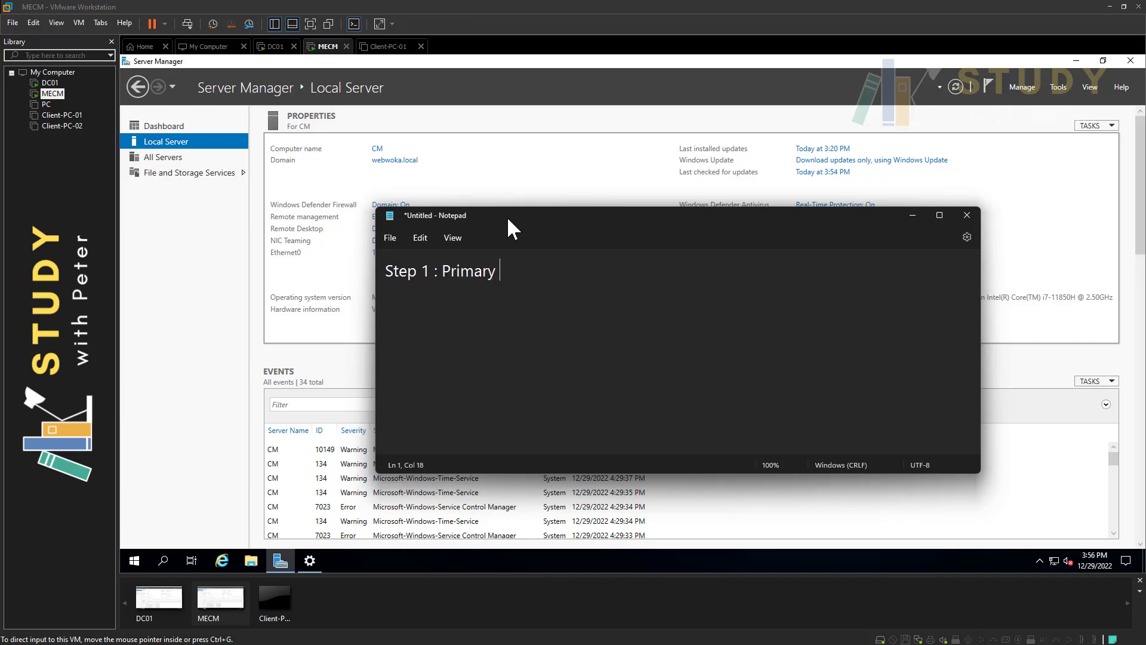
pyautogui.write('Site Server Intallat')
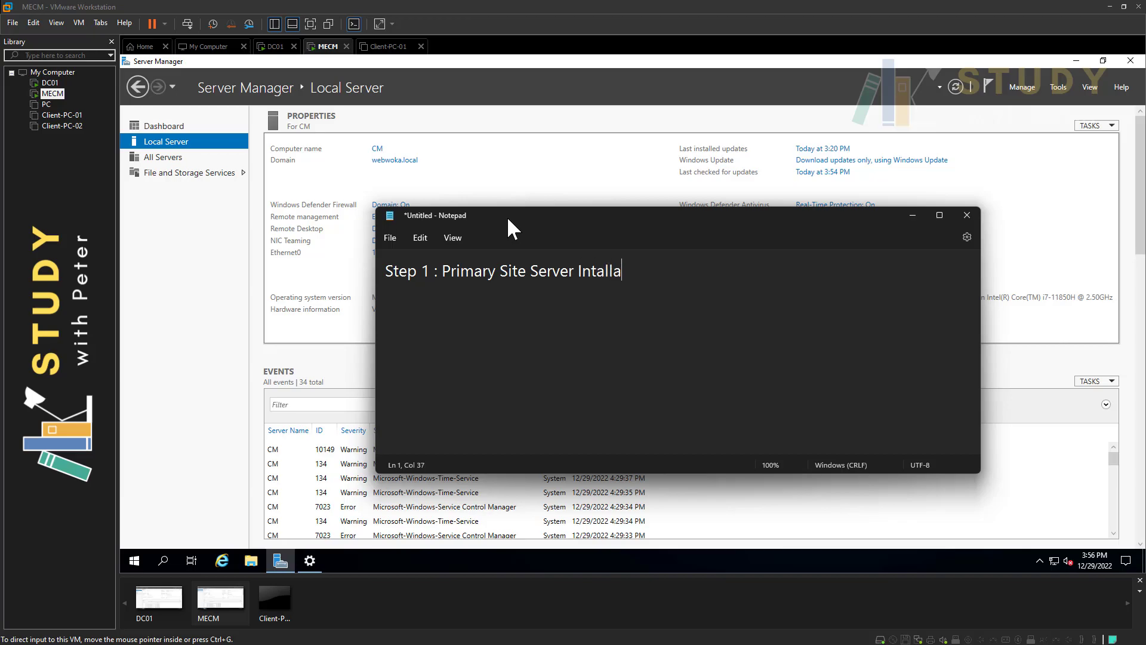
pyautogui.press('BackSpace')
pyautogui.press('BackSpace')
pyautogui.press('BackSpace')
pyautogui.press('BackSpace')
pyautogui.press('BackSpace')
pyautogui.press('BackSpace')
pyautogui.write('stallation Prereuq')
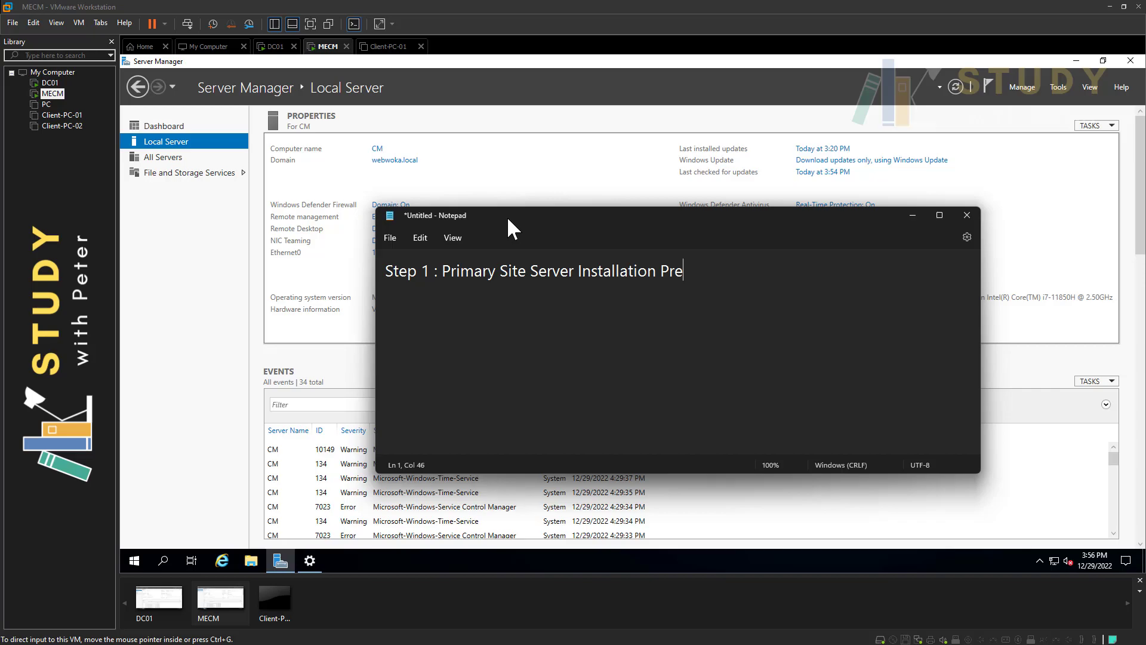
pyautogui.press('BackSpace')
pyautogui.press('BackSpace')
pyautogui.write('quisites:')
# Leave a blank line under the heading and add the list item "- Virtual Environment".
pyautogui.press('Return')
pyautogui.press('Return')
pyautogui.write('- Virtual Env')
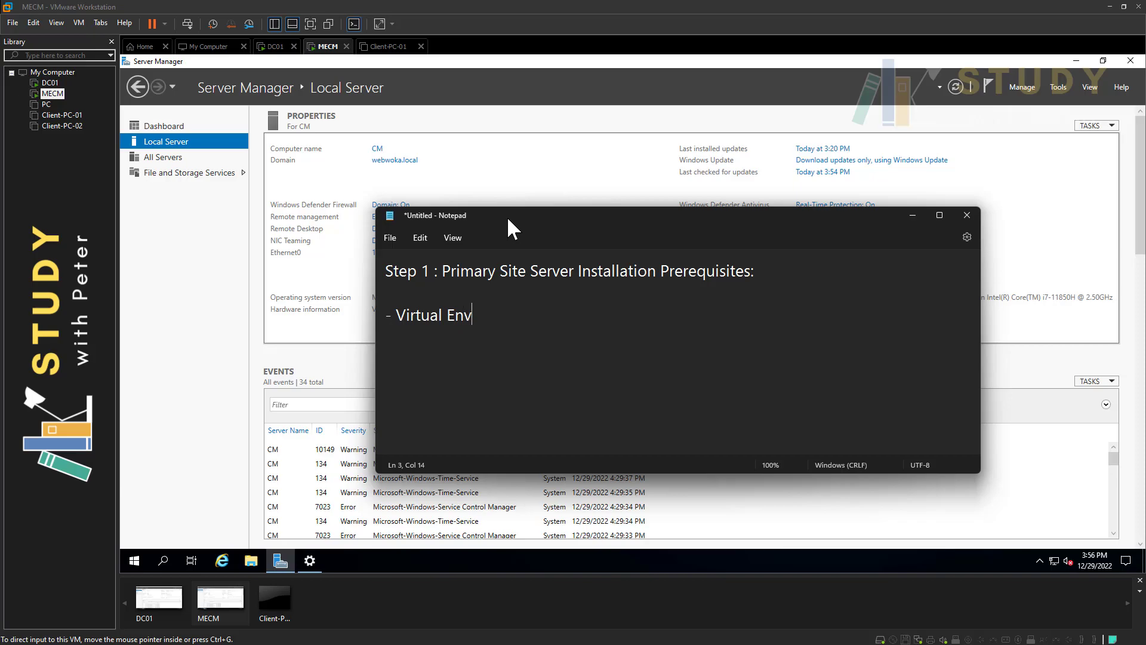
pyautogui.write('ironem')
pyautogui.press('BackSpace')
pyautogui.press('BackSpace')
pyautogui.write('ment.')
# Review the hardware allocated to the MECM virtual machine in its settings, and close them unchanged.
pyautogui.click(53, 95)
pyautogui.rightClick(55, 96)
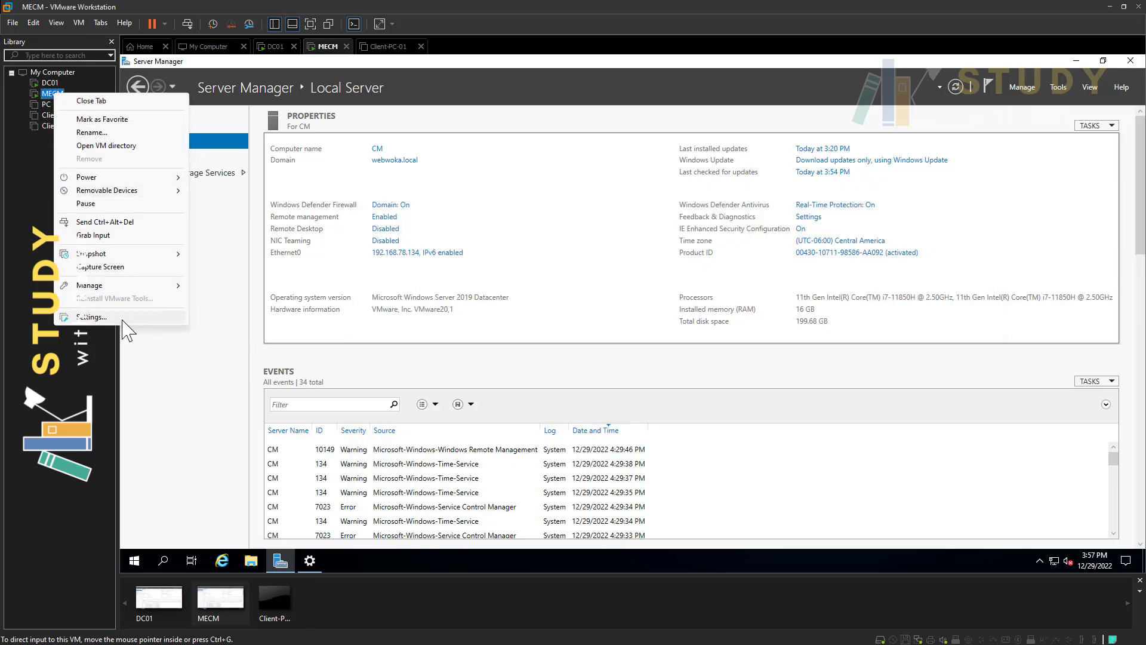
pyautogui.click(899, 300)
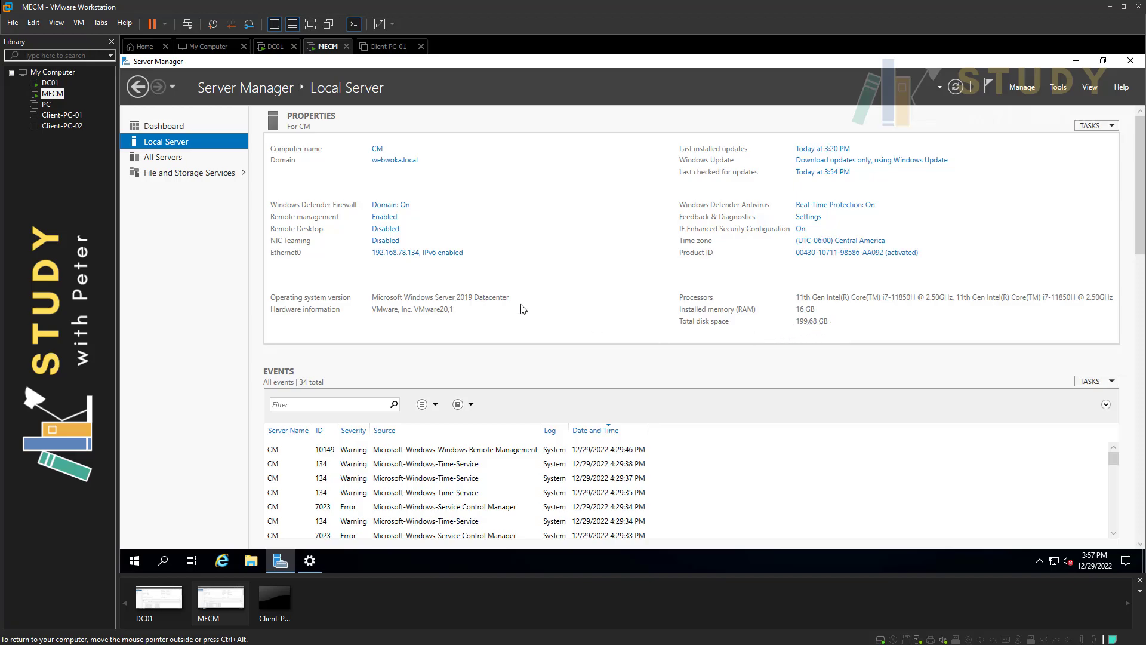
pyautogui.rightClick(52, 95)
pyautogui.click(98, 323)
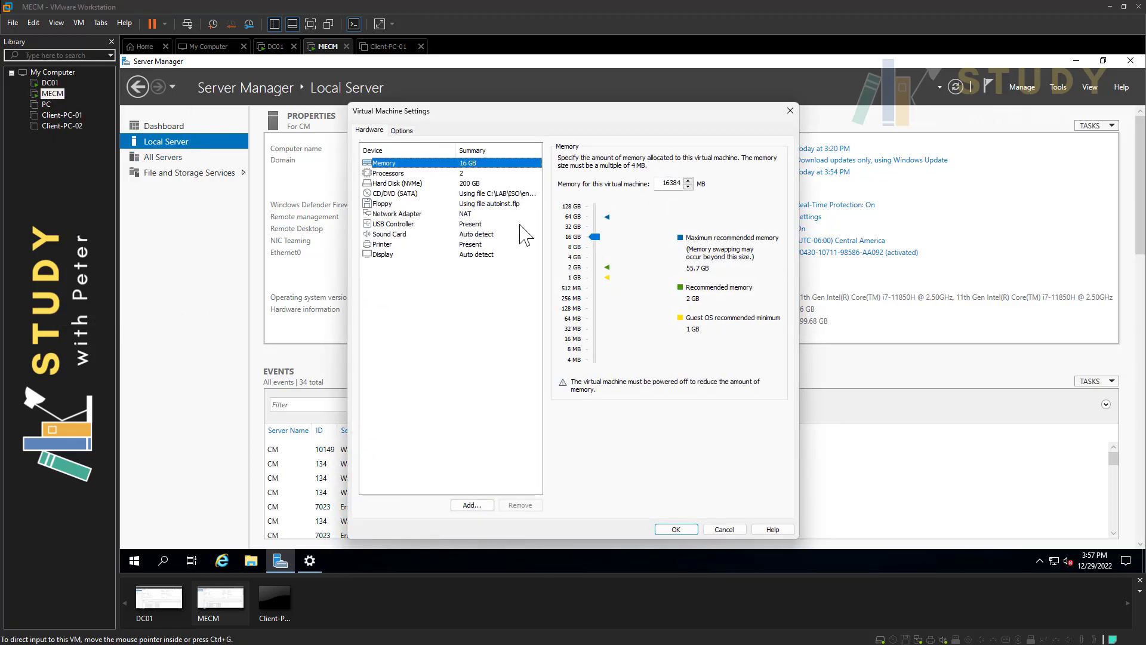
pyautogui.click(790, 111)
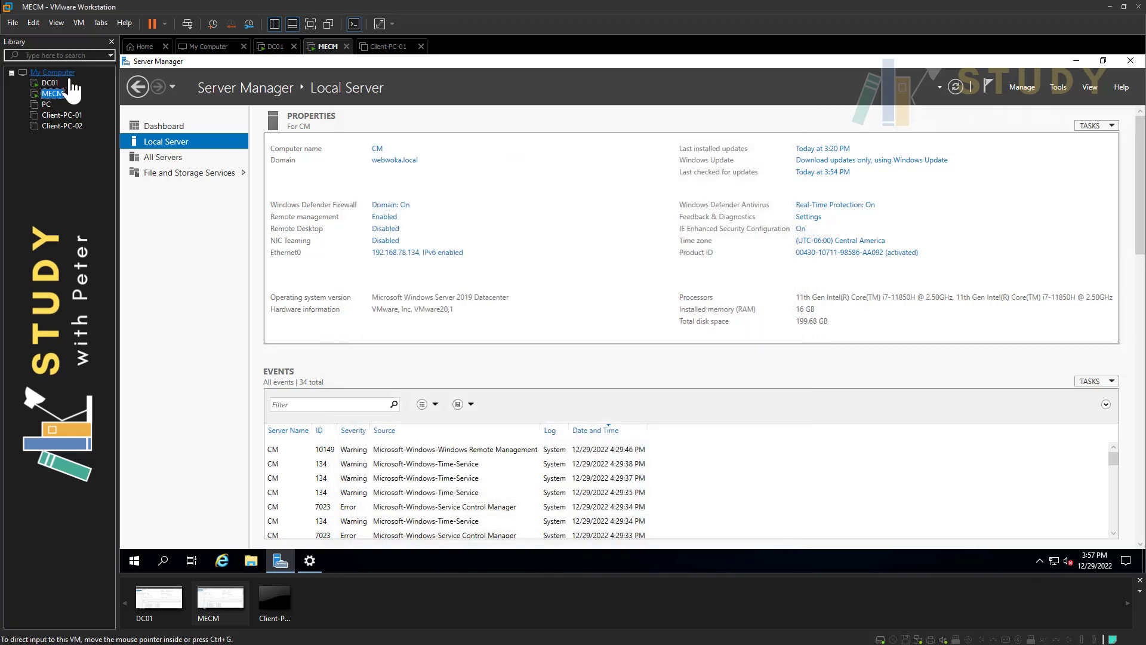
# Switch to DC01 and view the containers of the webwoka.local domain in Active Directory Users and Computers.
pyautogui.click(51, 83)
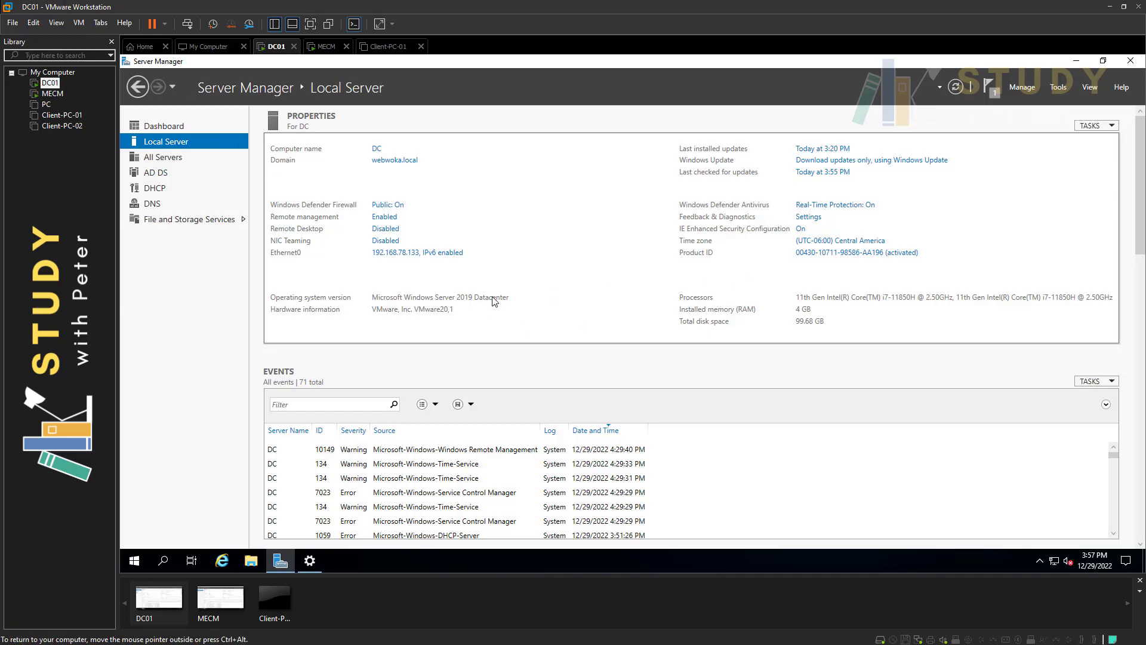
pyautogui.click(378, 153)
pyautogui.press('Escape')
pyautogui.click(1058, 88)
pyautogui.click(1015, 158)
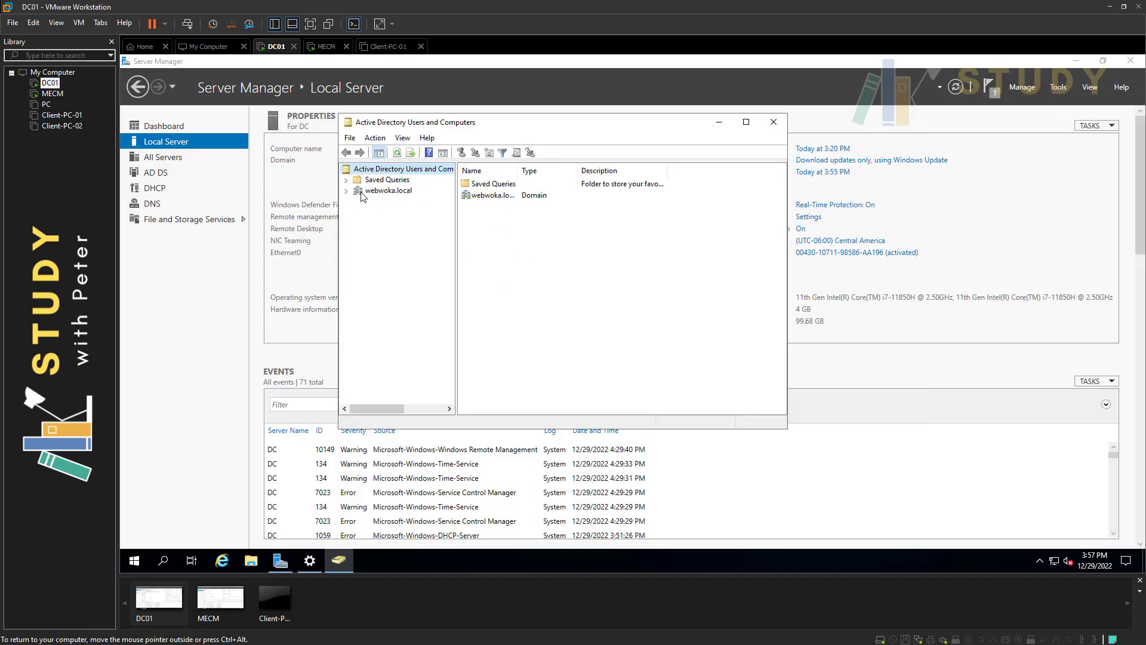
pyautogui.doubleClick(362, 193)
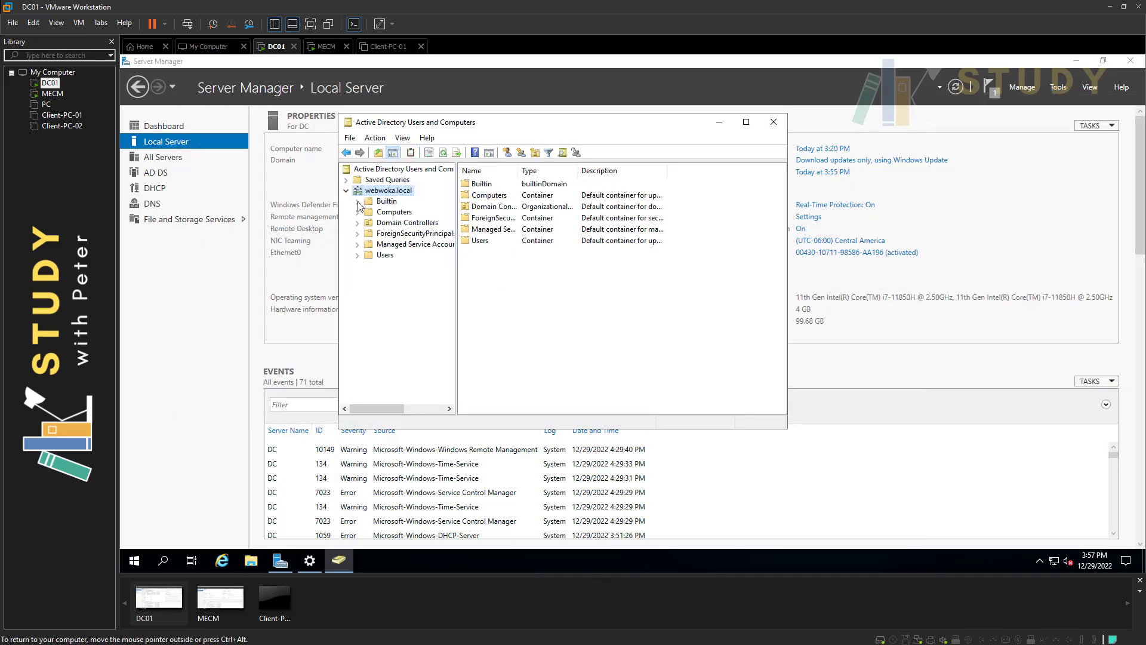
# View the DNS and DHCP pages in DC01's Server Manager and return to the MECM virtual machine.
pyautogui.click(156, 203)
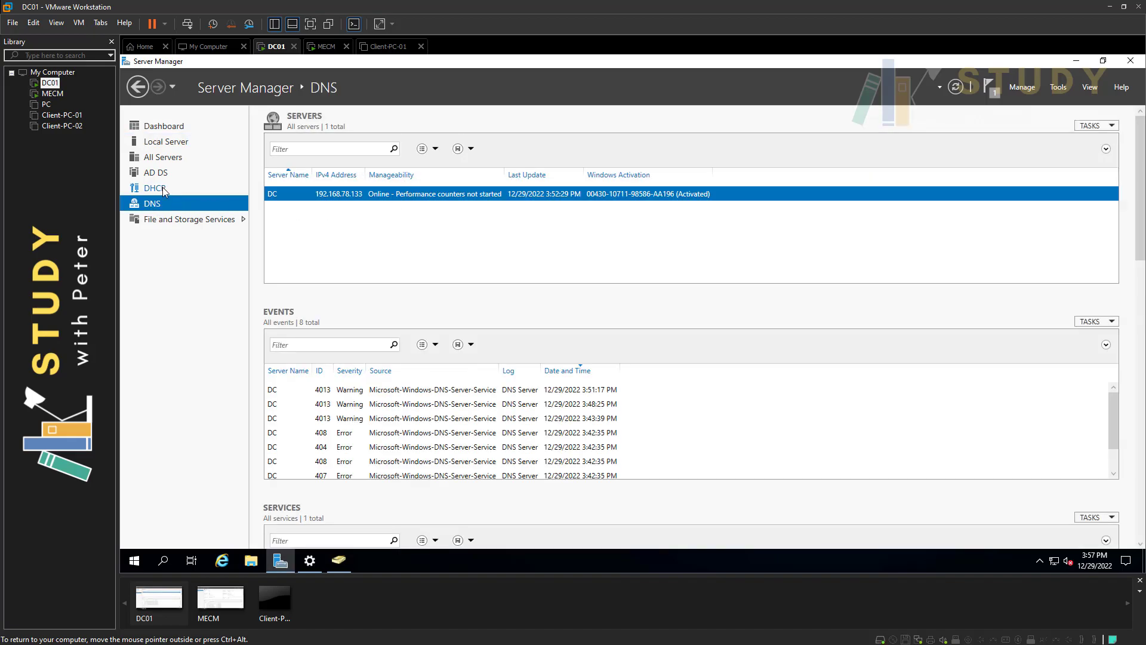
pyautogui.click(157, 188)
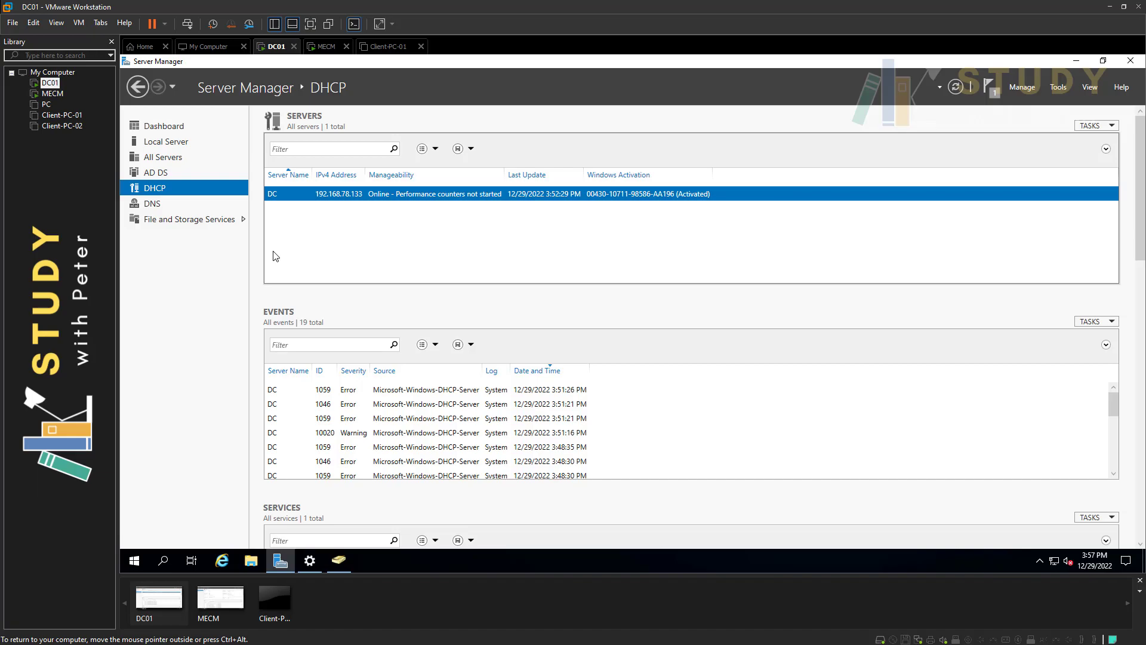
pyautogui.click(52, 94)
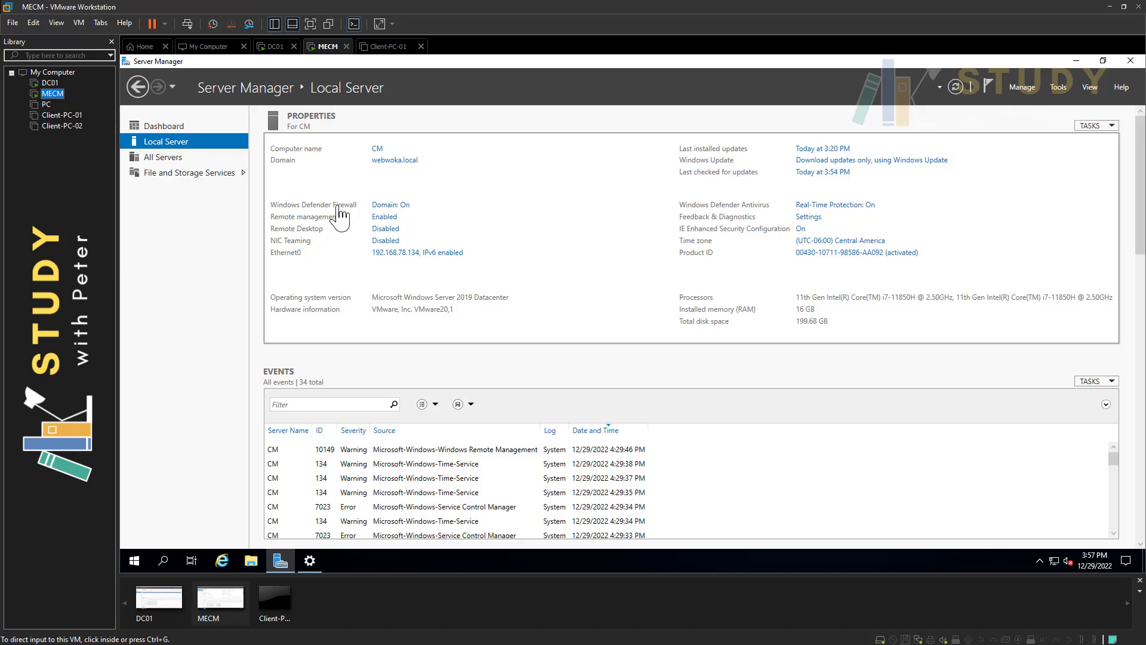
pyautogui.click(444, 303)
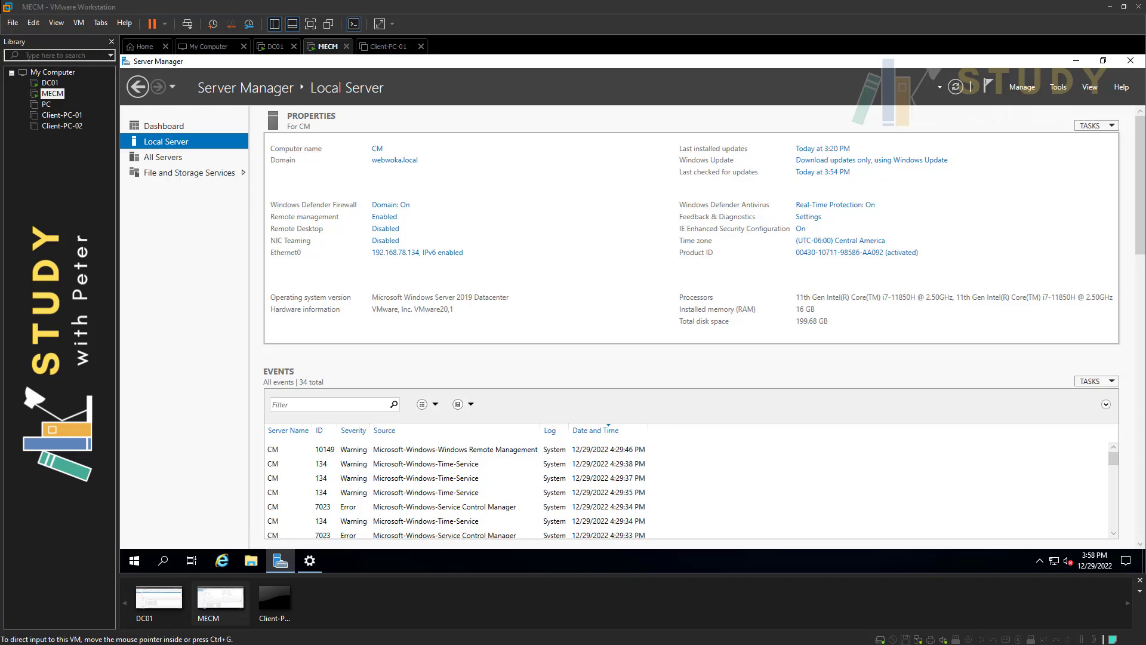
# Return to the Notepad notes and add the list item "- Installation Media" below "Virtual Environment".
pyautogui.hotkey('alt', 'Tab')
pyautogui.press('BackSpace')
pyautogui.press('BackSpace')
pyautogui.press('Return')
pyautogui.write('- Isntall')
pyautogui.press('BackSpace')
pyautogui.press('BackSpace')
pyautogui.press('BackSpace')
pyautogui.press('BackSpace')
pyautogui.press('BackSpace')
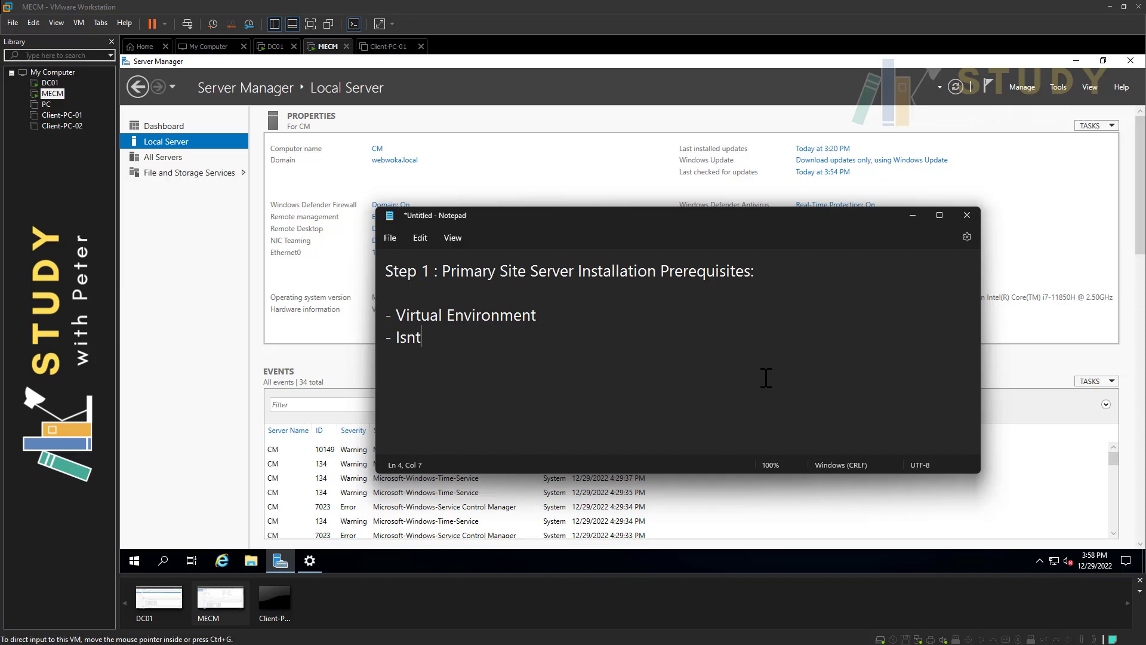
pyautogui.write('ta')
pyautogui.press('BackSpace')
pyautogui.press('BackSpace')
pyautogui.press('BackSpace')
pyautogui.write('nstallation Media')
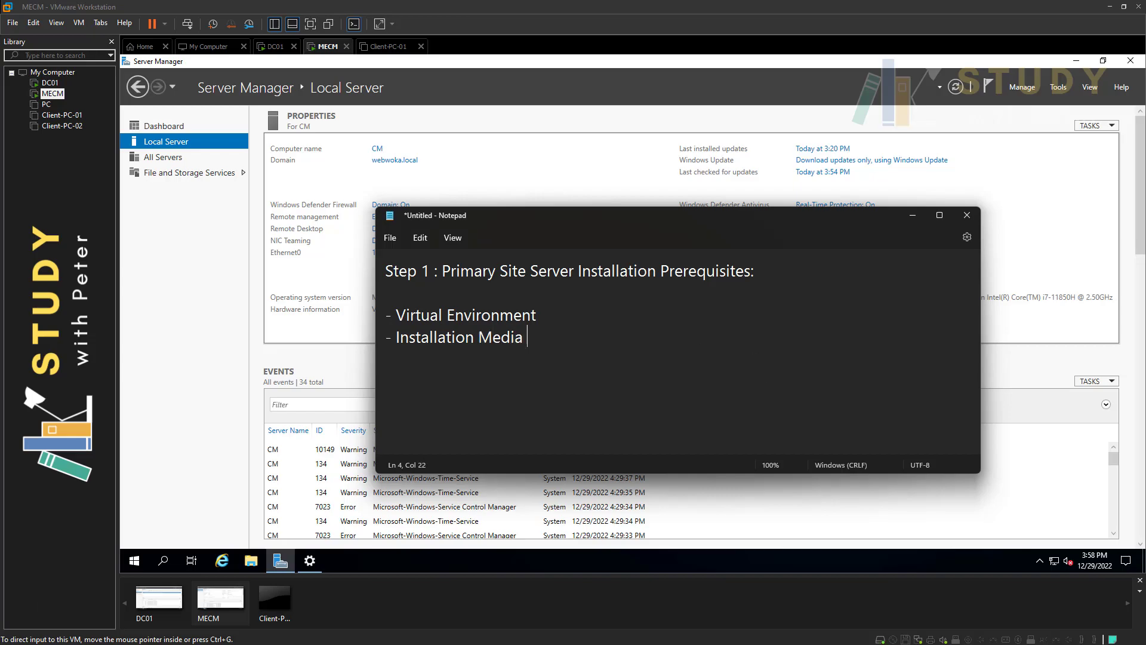
# Add the indented sub-items "- Windows Server 2019" and "- SCCM 2203" under "Installation Media".
pyautogui.press('Return')
pyautogui.write('- Windows Server 2019')
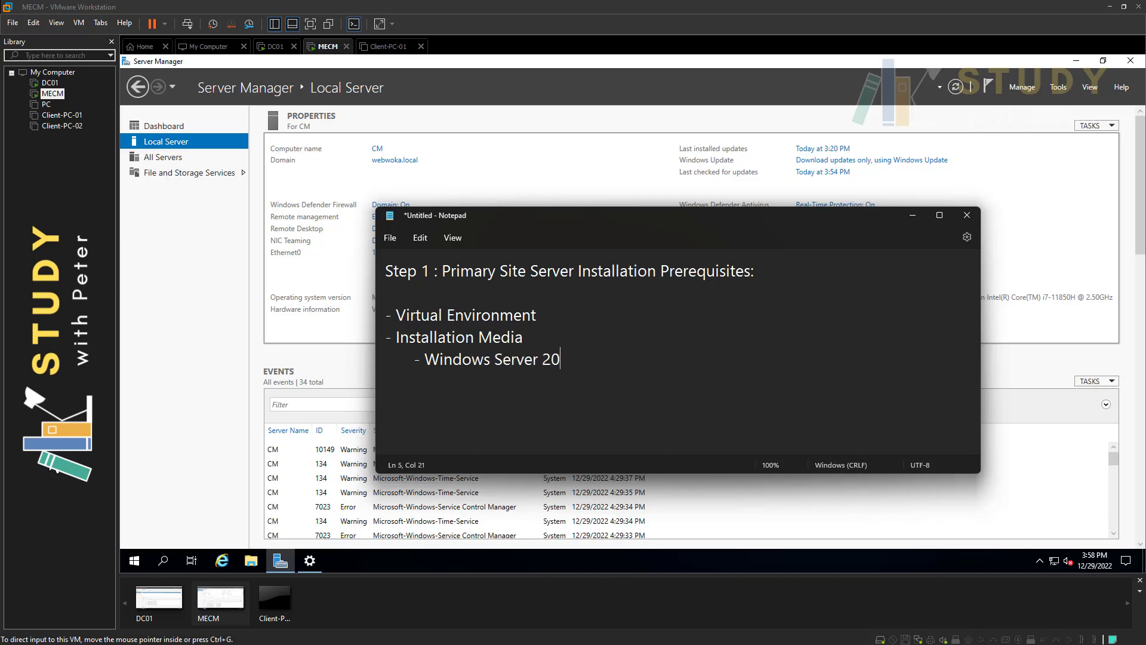
pyautogui.press('Return')
pyautogui.press('Tab')
pyautogui.write('- SCCM 2203')
# Add the indented sub-items "- SQL 2019" and "- SQL Management Studio" to the installation media list.
pyautogui.press('Return')
pyautogui.press('Tab')
pyautogui.write('- ')
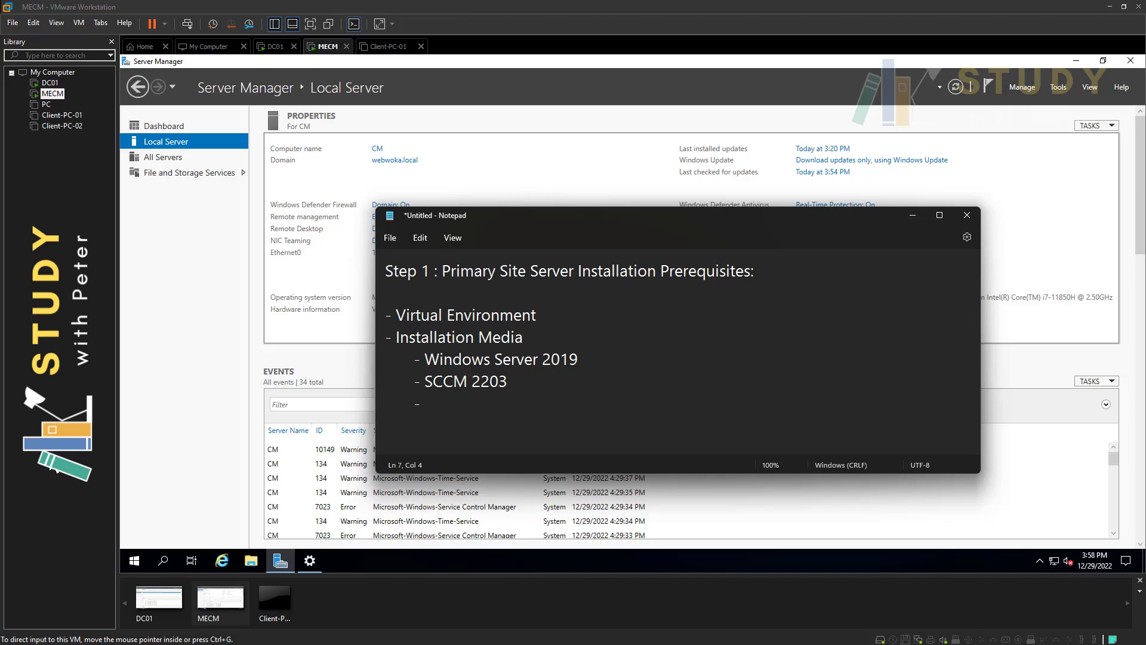
pyautogui.write('SQL 2019')
pyautogui.press('Tab')
pyautogui.write('- SQL Management Studio')
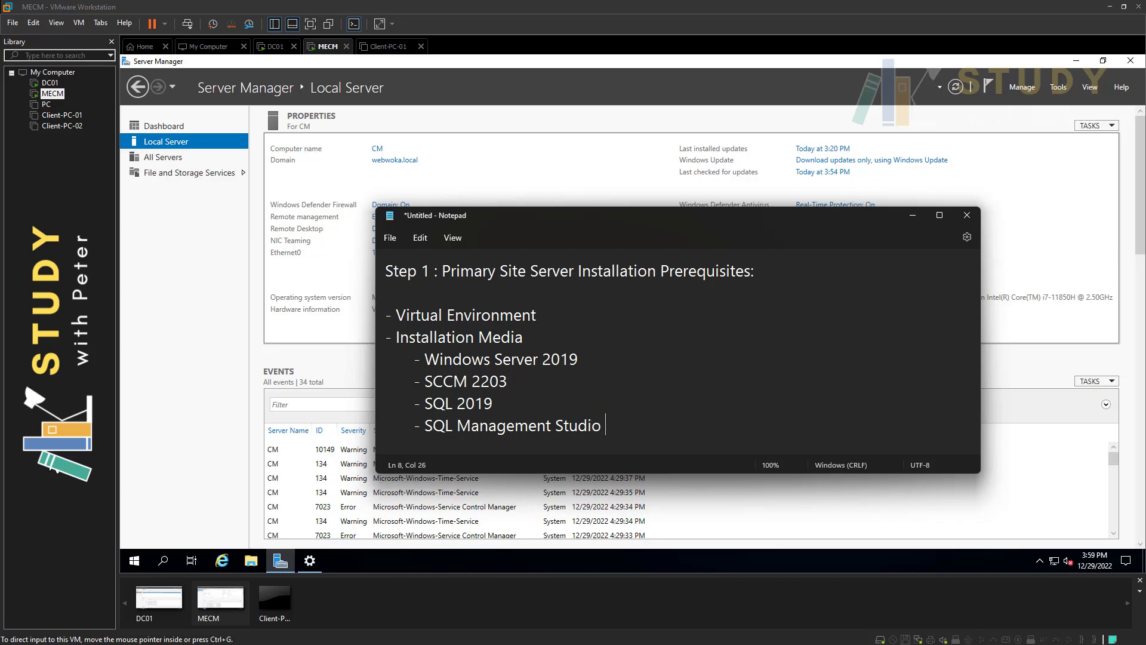
# Add the indented sub-item "- Windows ADK" below "SQL Management Studio".
pyautogui.press('Return')
pyautogui.press('Tab')
pyautogui.write('- Windows ADK ')
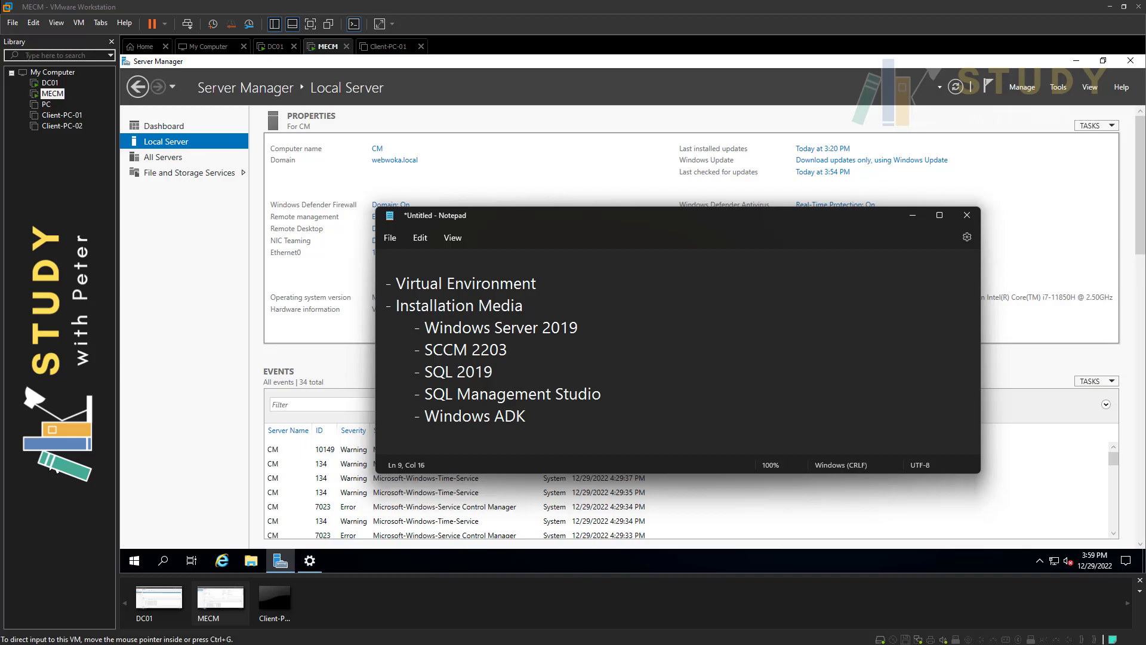
# Extend the "Windows ADK" list item to "Windows ADK / Windows PE add on" and start new lines below it.
pyautogui.write('/ Windows PE')
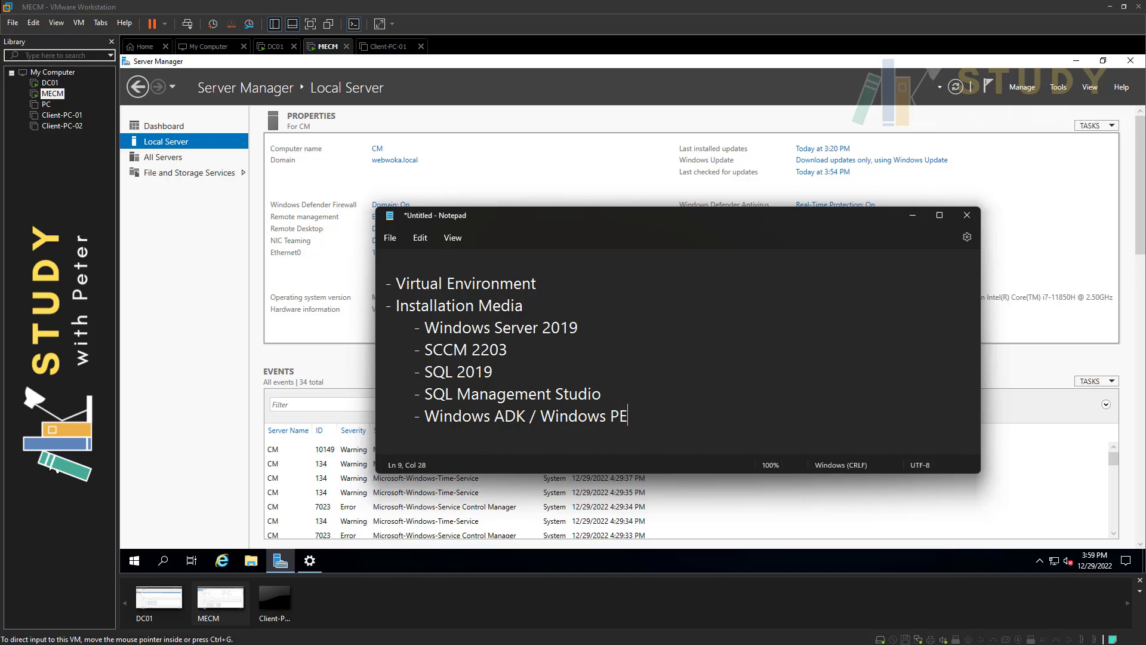
pyautogui.write(' add on')
pyautogui.press('Return')
pyautogui.press('Return')
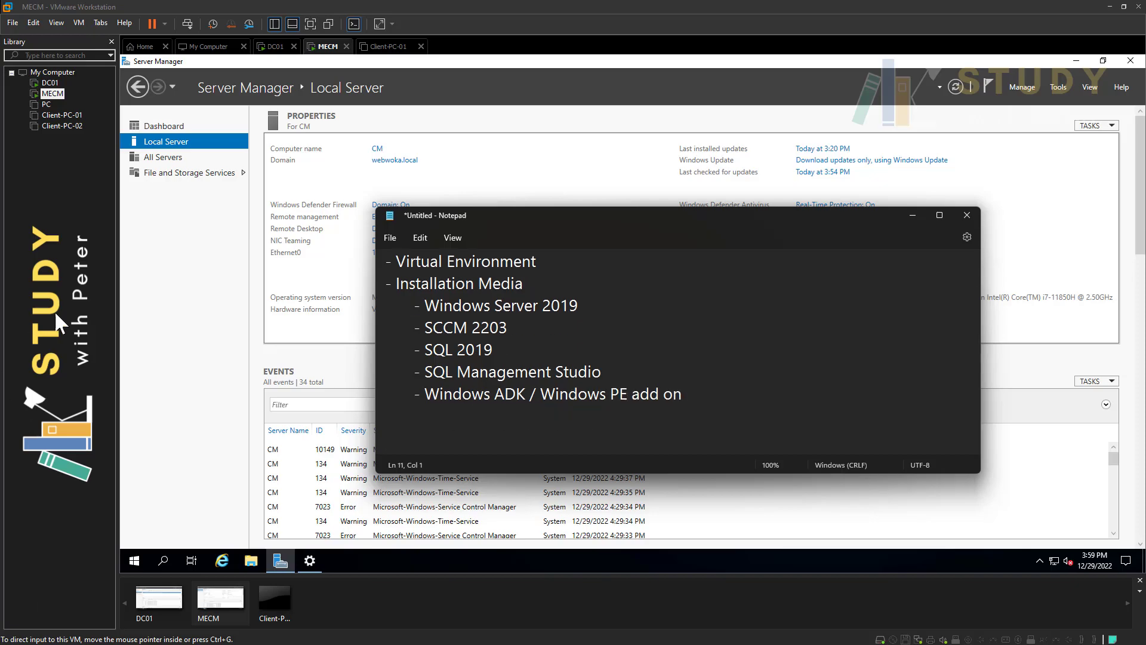
# Move the Notepad window up and highlight the media items from "SCCM 2203" through "Windows ADK / Windows PE add on".
pyautogui.moveTo(663, 208); pyautogui.dragTo(664, 143)
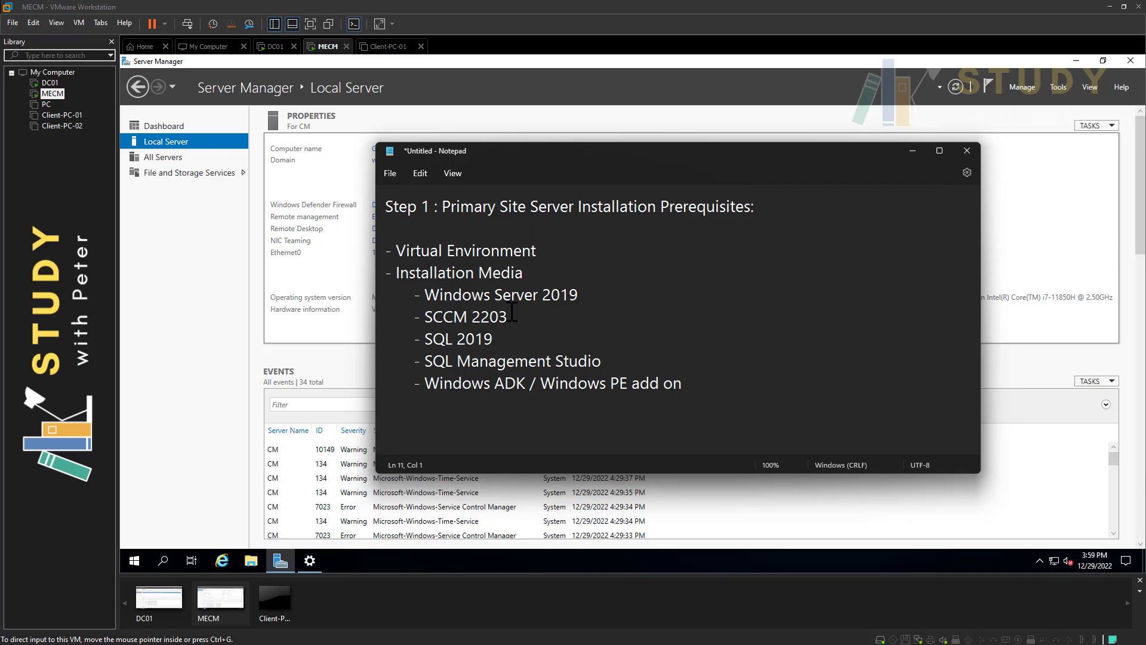
pyautogui.click(545, 257)
pyautogui.click(719, 387)
pyautogui.moveTo(428, 317); pyautogui.dragTo(690, 379)
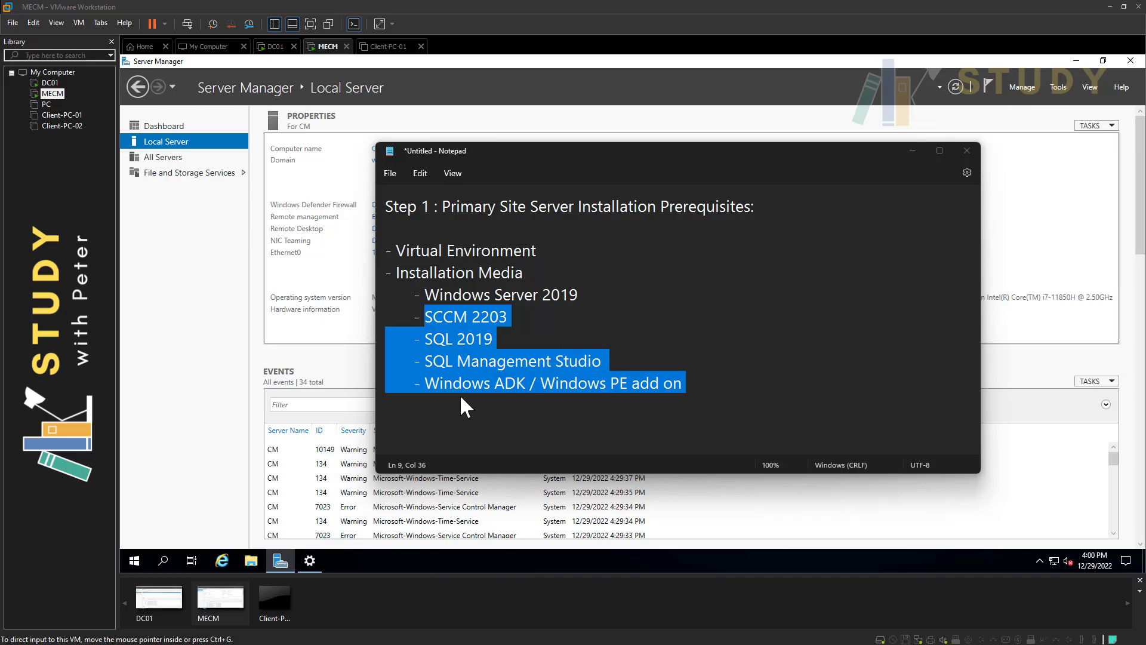
# Minimize Server Manager and Settings on the MECM server and paste the copied installation files onto its desktop.
pyautogui.click(251, 562)
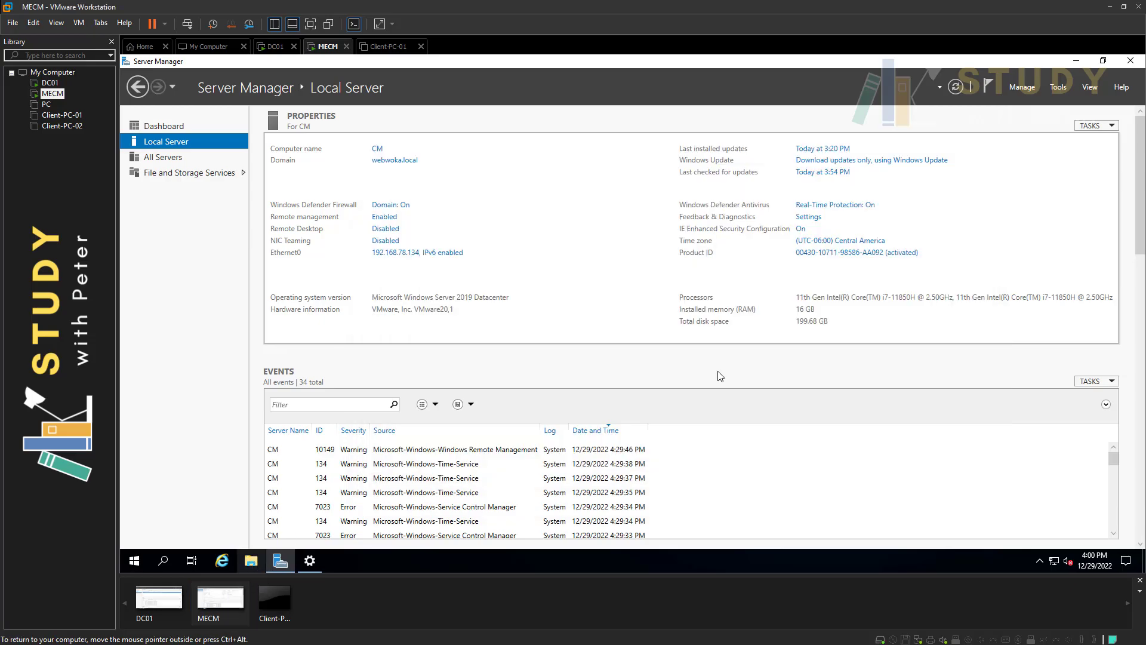
pyautogui.click(1078, 61)
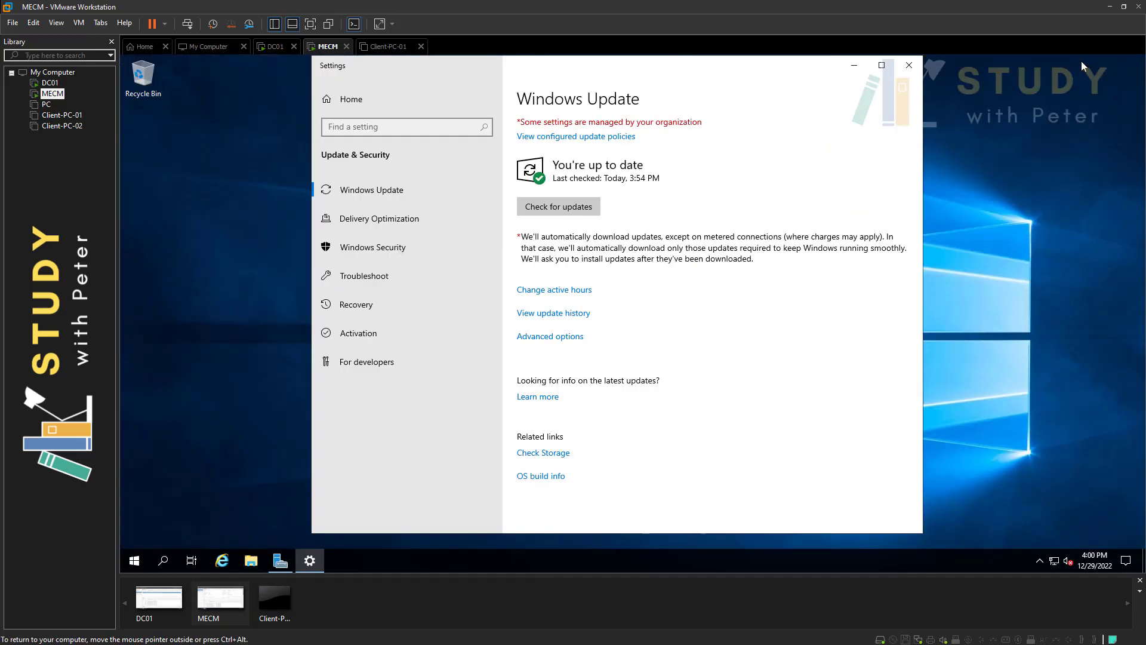
pyautogui.click(854, 62)
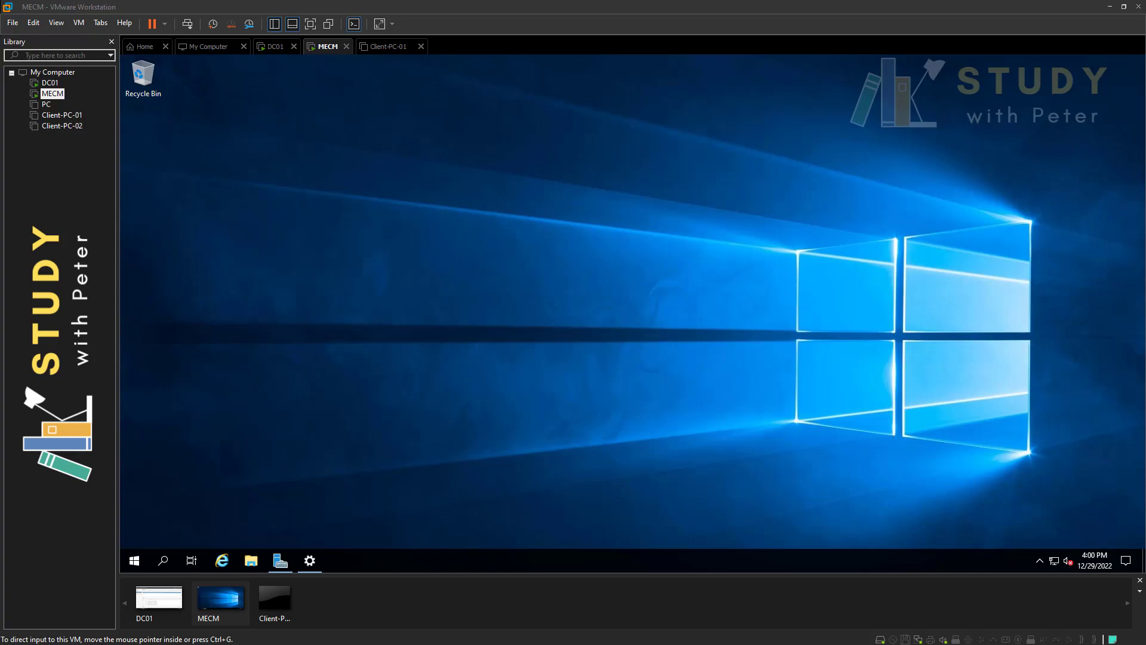
pyautogui.rightClick(281, 189)
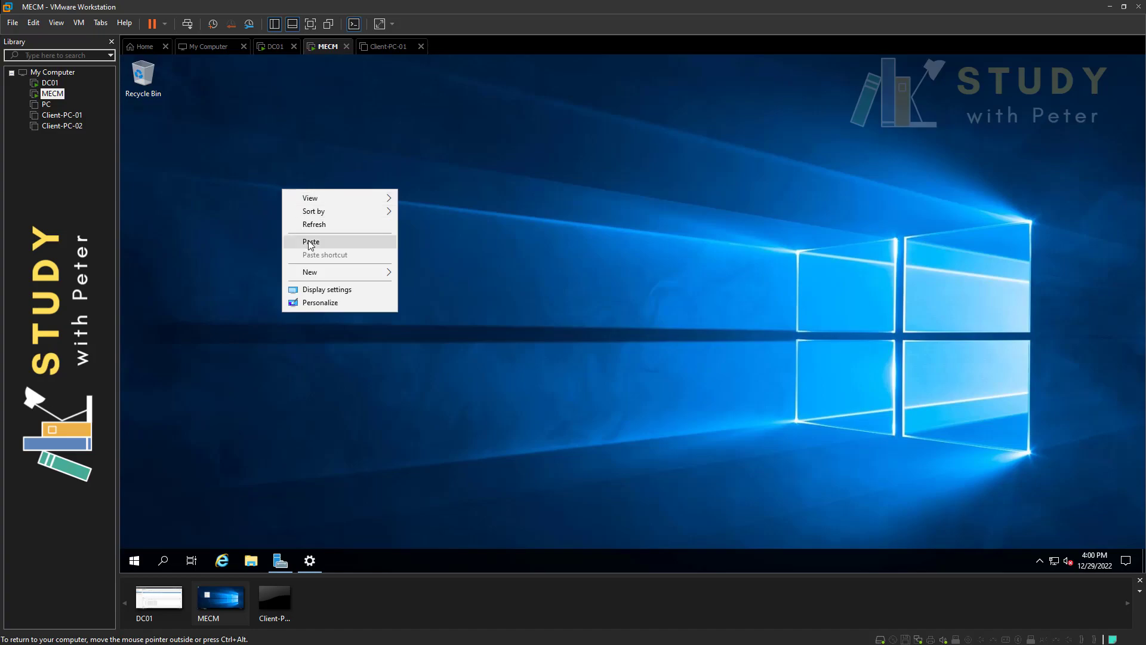
pyautogui.click(308, 242)
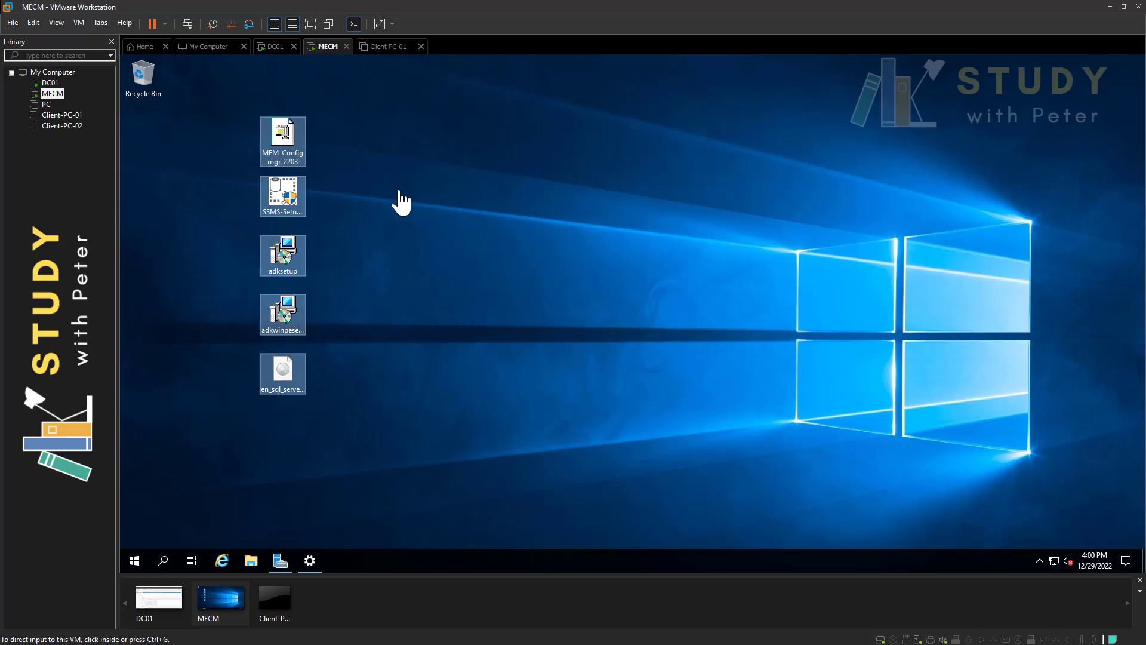
# Arrange the five pasted installation files in a column below the Recycle Bin and deselect them.
pyautogui.moveTo(253, 130); pyautogui.dragTo(323, 397)
pyautogui.moveTo(271, 143); pyautogui.dragTo(167, 154)
pyautogui.click(249, 170)
pyautogui.moveTo(179, 379); pyautogui.dragTo(146, 120)
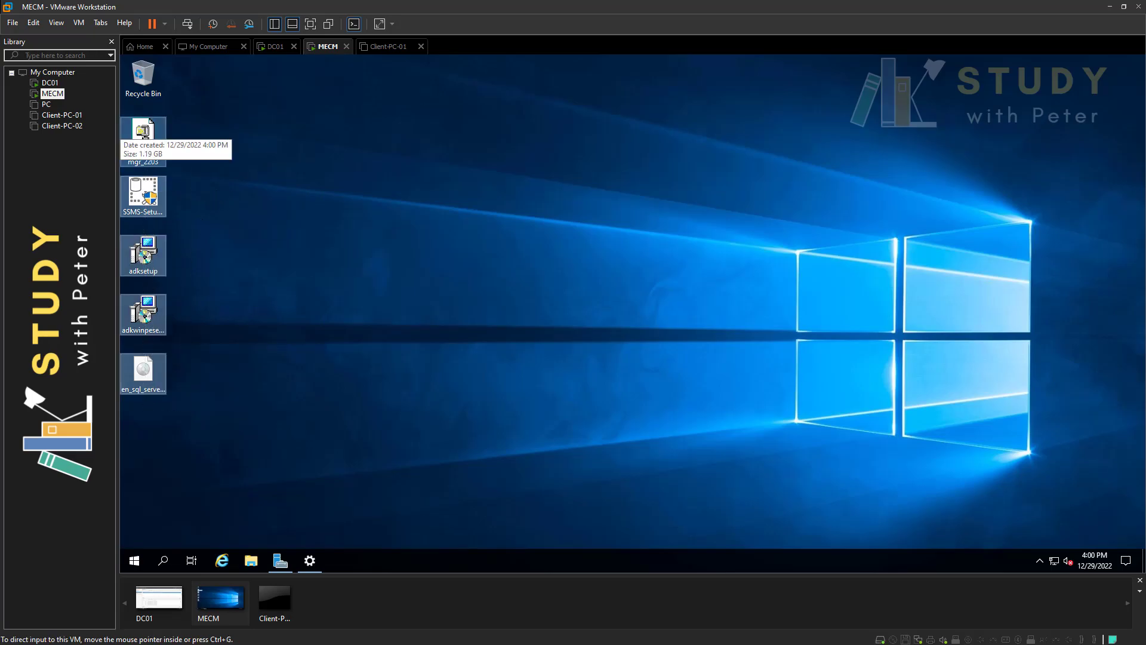
pyautogui.click(541, 521)
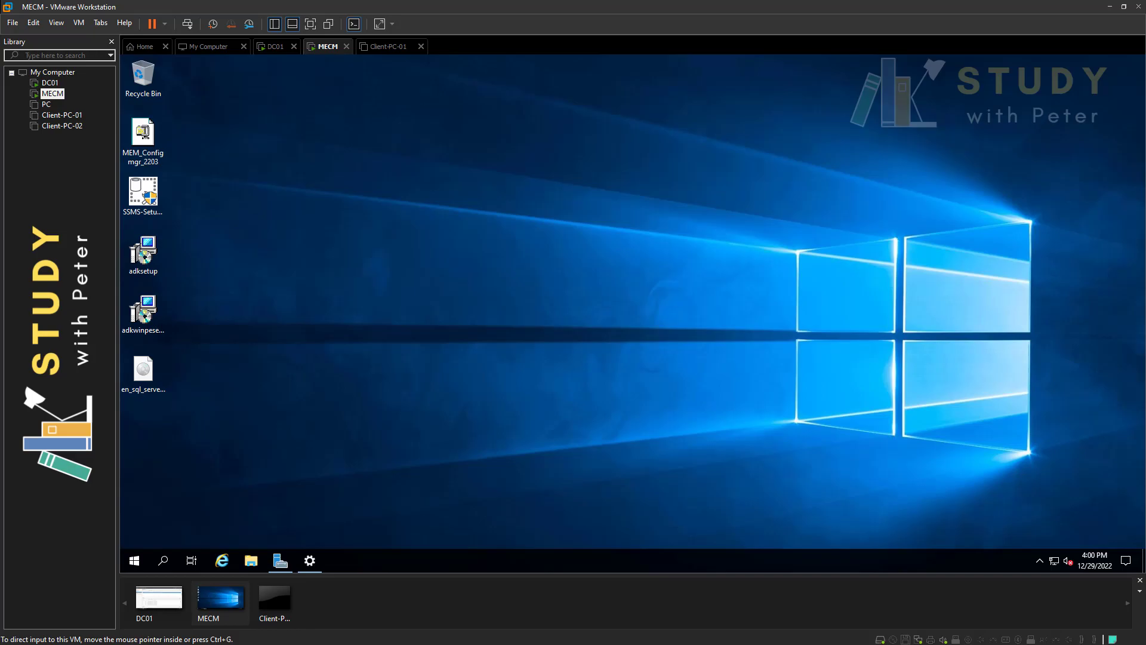
# Switch back to Notepad and add the list item "- AD Accounts" below the Windows ADK item.
pyautogui.hotkey('alt', 'Tab')
pyautogui.click(720, 370)
pyautogui.click(726, 382)
pyautogui.press('Return')
pyautogui.write('- ADC')
pyautogui.press('BackSpace')
pyautogui.write('Accounts')
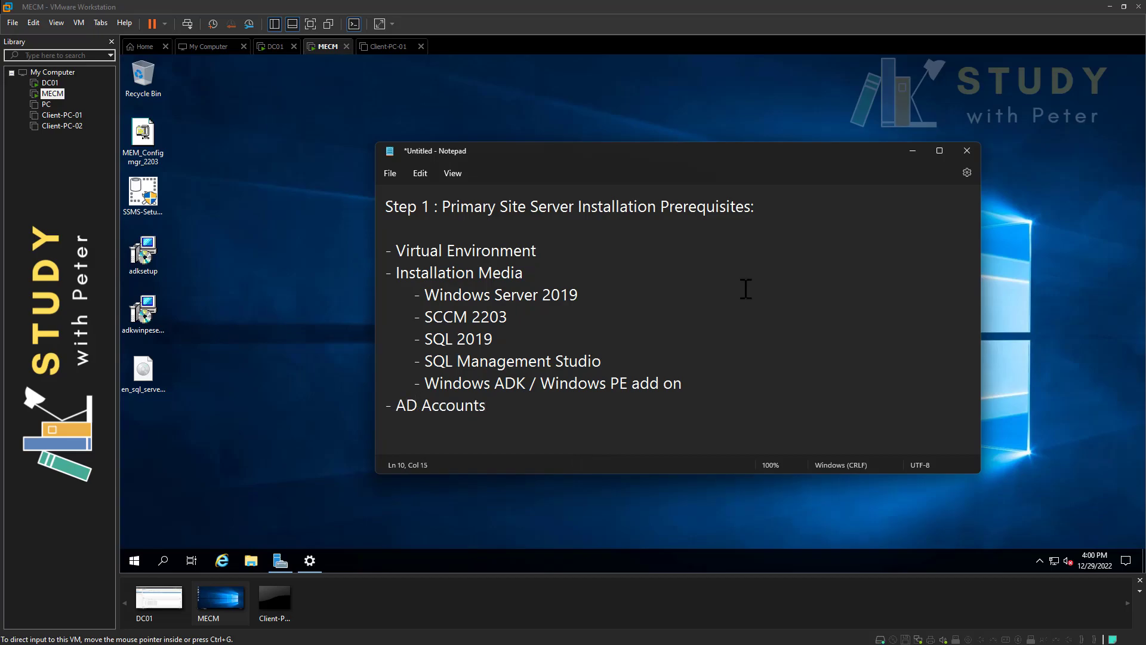
# Switch to the DC01 virtual machine and bring up Active Directory Users and Computers.
pyautogui.click(51, 84)
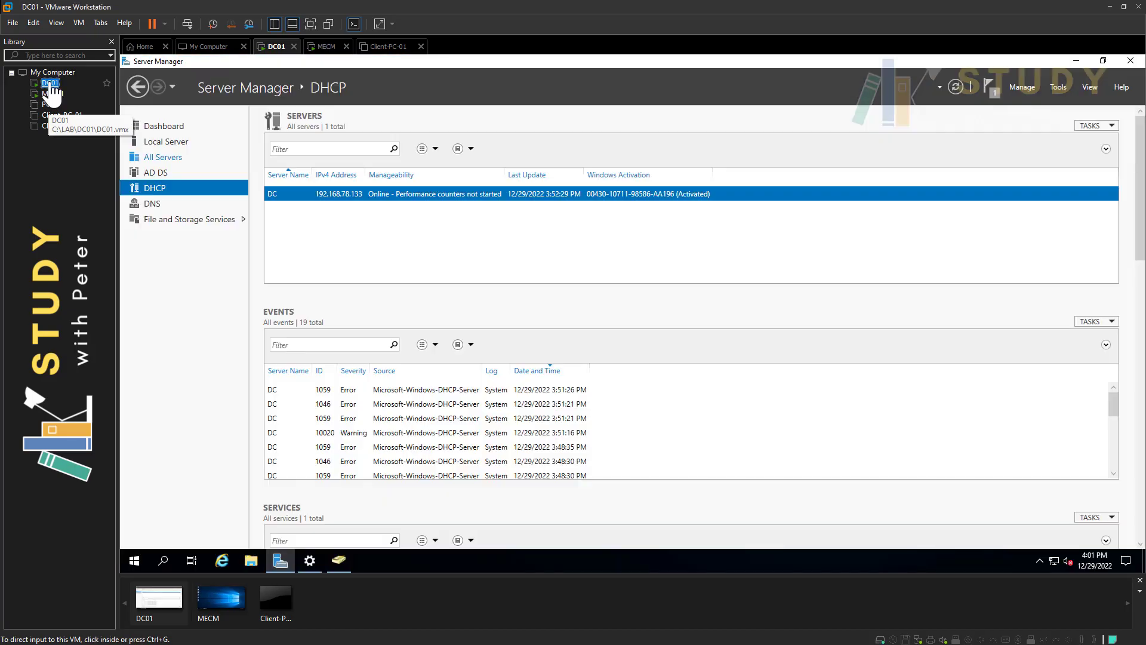
pyautogui.click(1057, 90)
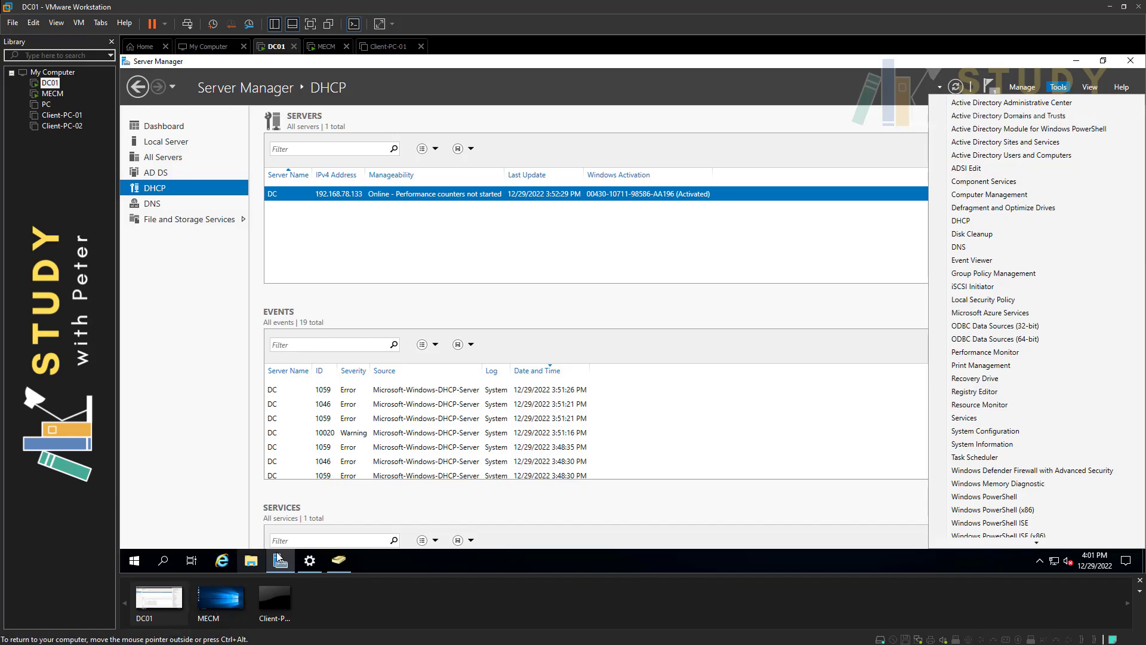
pyautogui.click(339, 559)
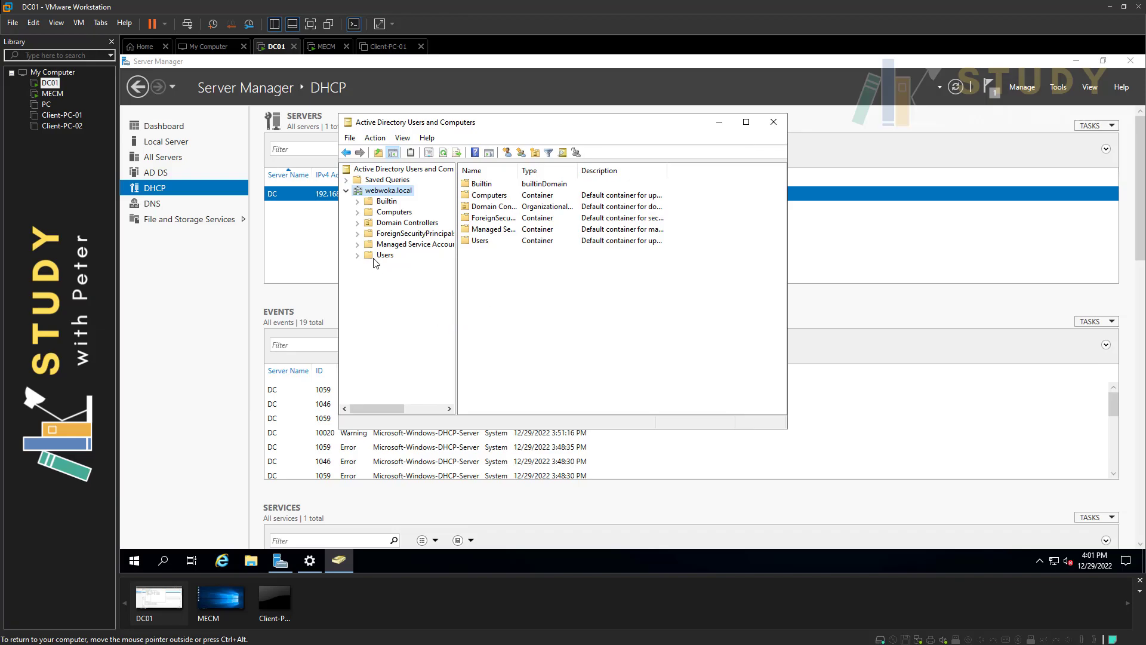
# Create an organizational unit named "MECM LAB" directly under the webwoka.local domain.
pyautogui.rightClick(381, 190)
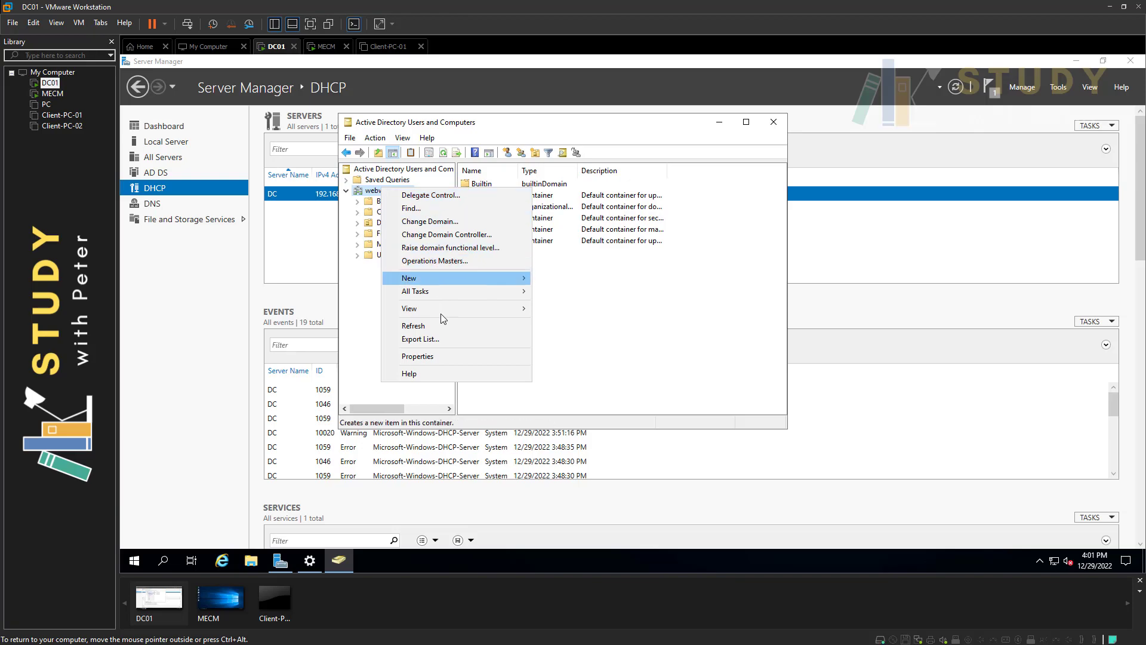
pyautogui.click(358, 255)
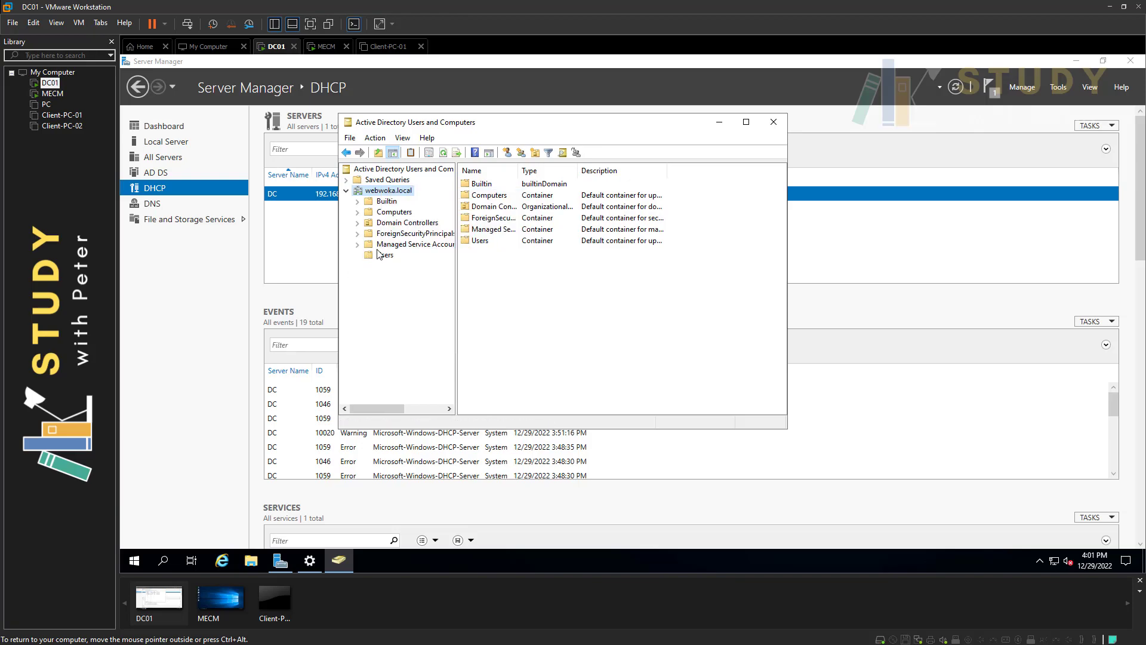
pyautogui.rightClick(382, 192)
pyautogui.moveTo(484, 285)
pyautogui.click(584, 380)
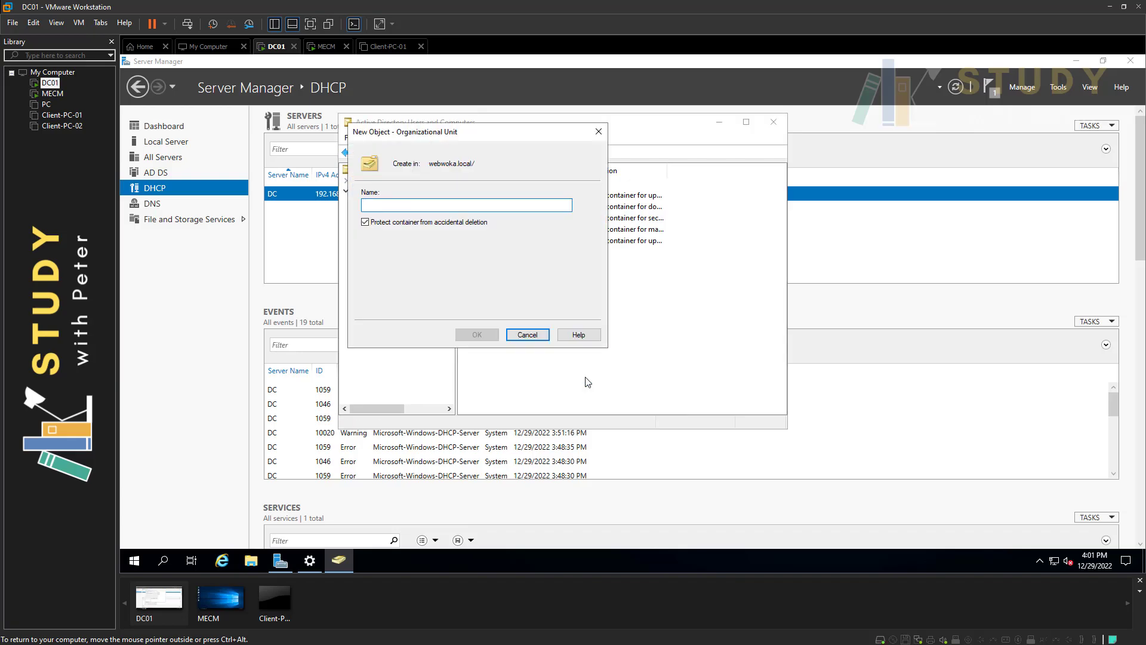
pyautogui.write('SC')
pyautogui.press('BackSpace')
pyautogui.press('BackSpace')
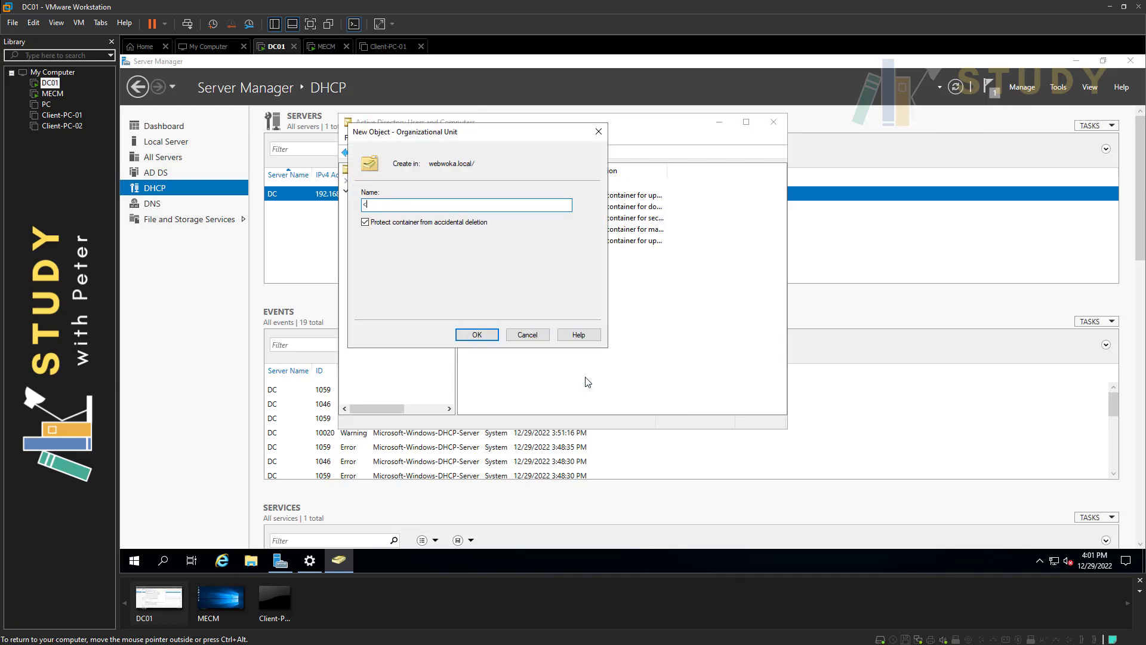
pyautogui.write('MECM LAB')
pyautogui.press('Return')
# Create an organizational unit named "Groups" inside MECM LAB.
pyautogui.rightClick(386, 275)
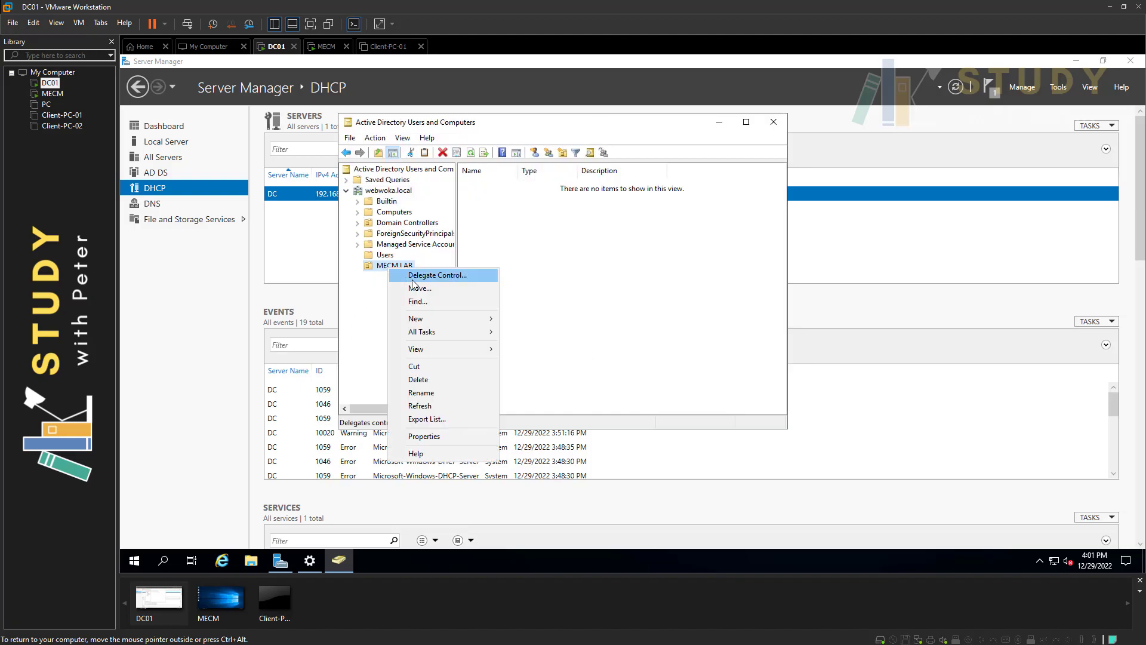
pyautogui.moveTo(469, 318)
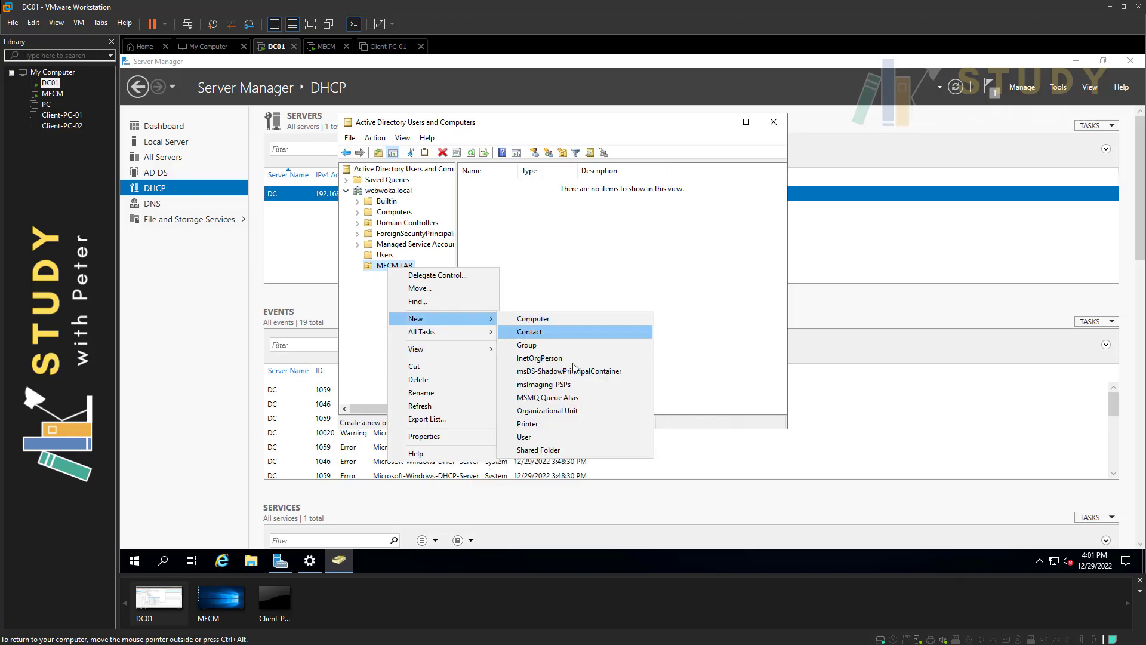
pyautogui.click(580, 412)
pyautogui.write('Groups')
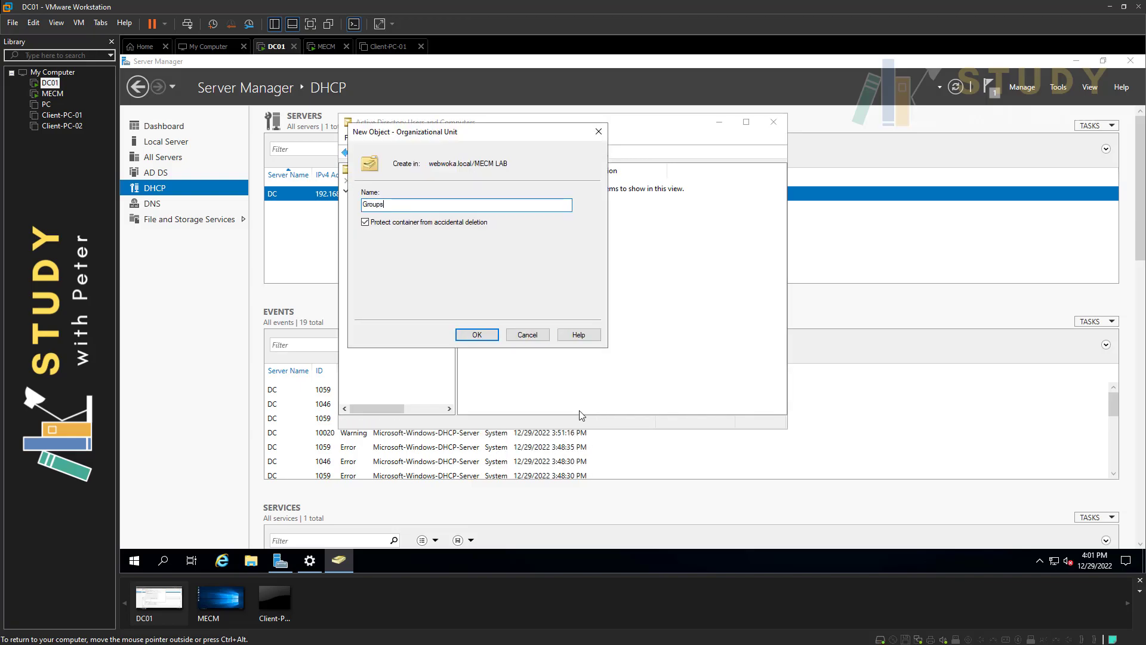
pyautogui.press('Return')
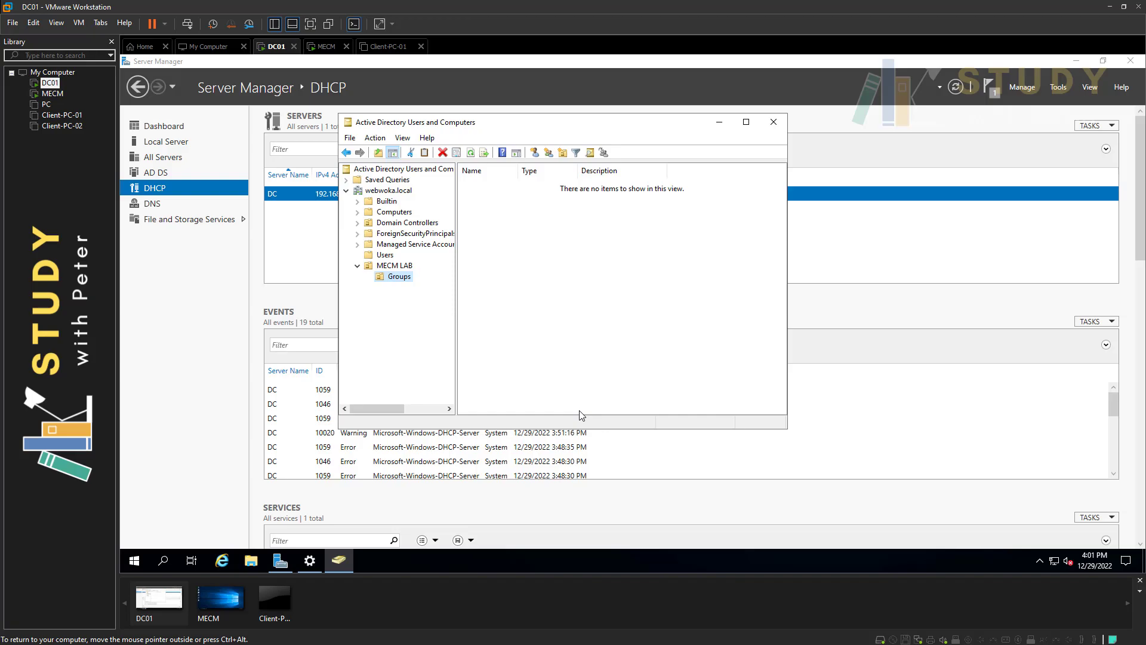
# Create a second organizational unit named "Users" inside MECM LAB.
pyautogui.rightClick(395, 267)
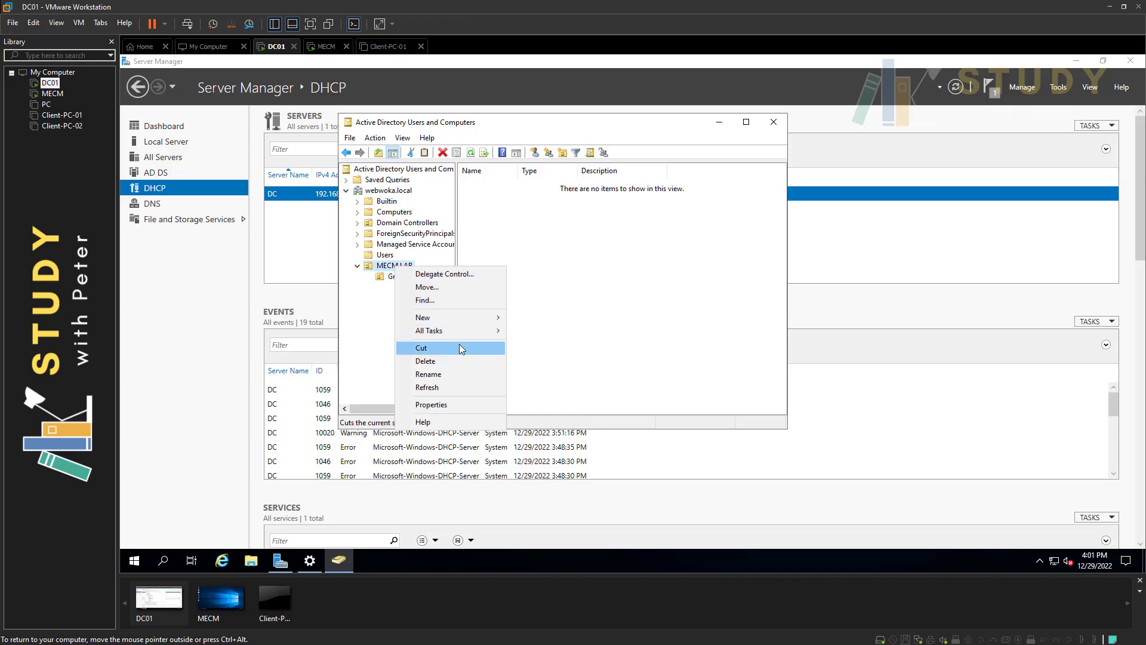
pyautogui.moveTo(468, 317)
pyautogui.click(581, 410)
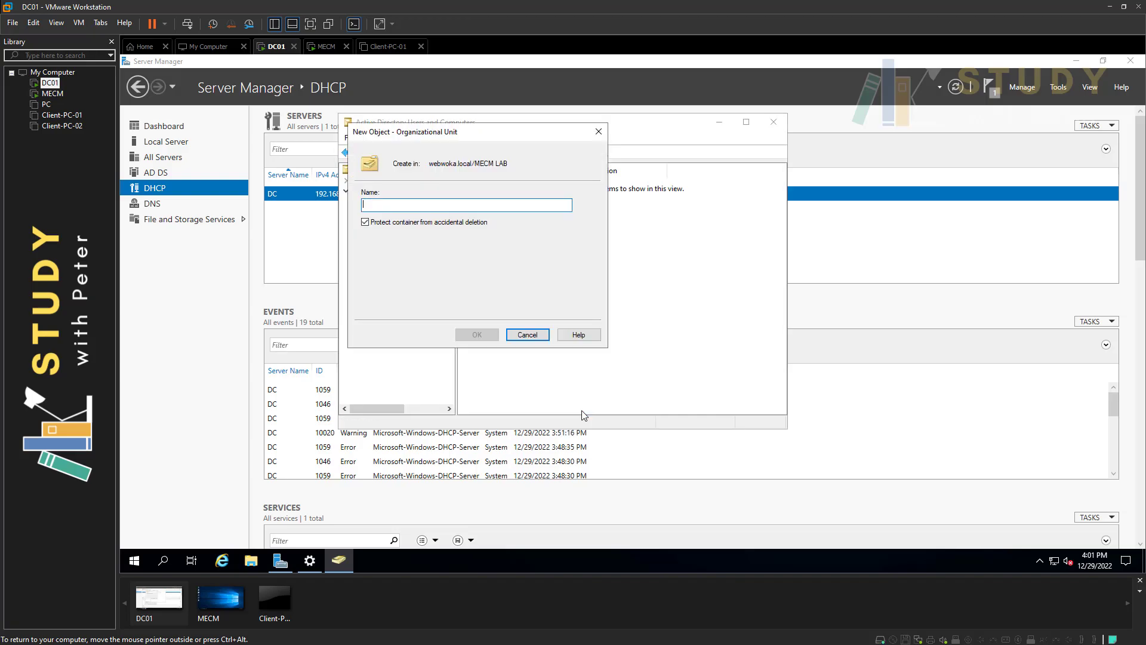
pyautogui.write('Users')
pyautogui.press('Return')
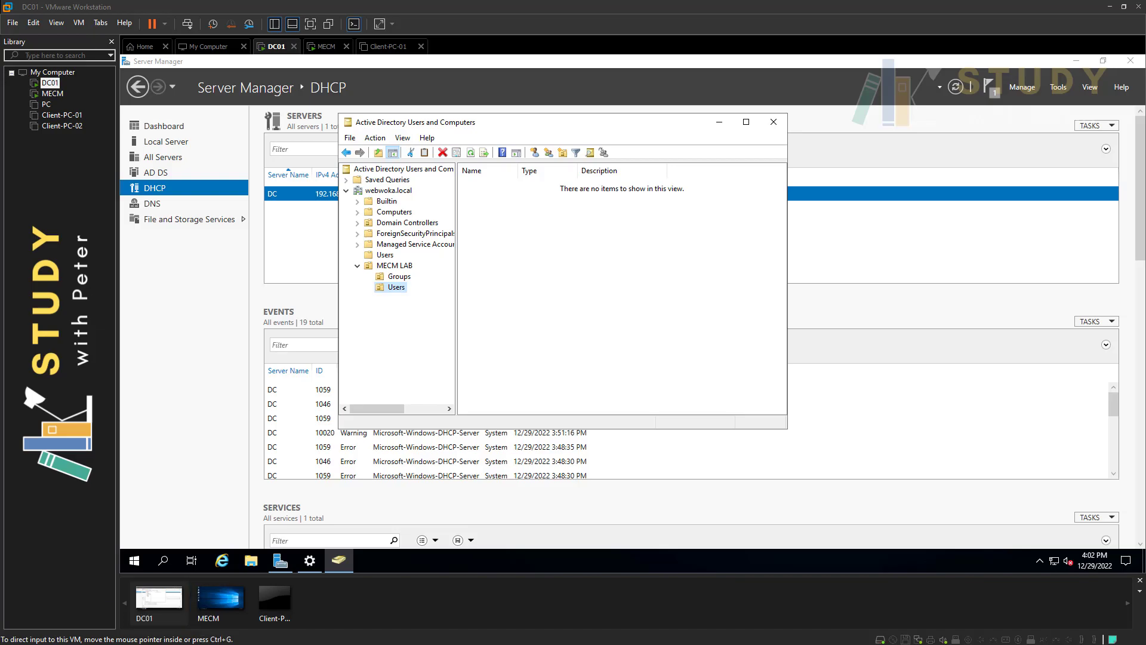
# Return to the Notepad notes and add the indented sub-item "-SCCMAdmin" below "AD Accounts".
pyautogui.click(624, 643)
pyautogui.press('Return')
pyautogui.press('Tab')
pyautogui.write('-SCCMAdmin')
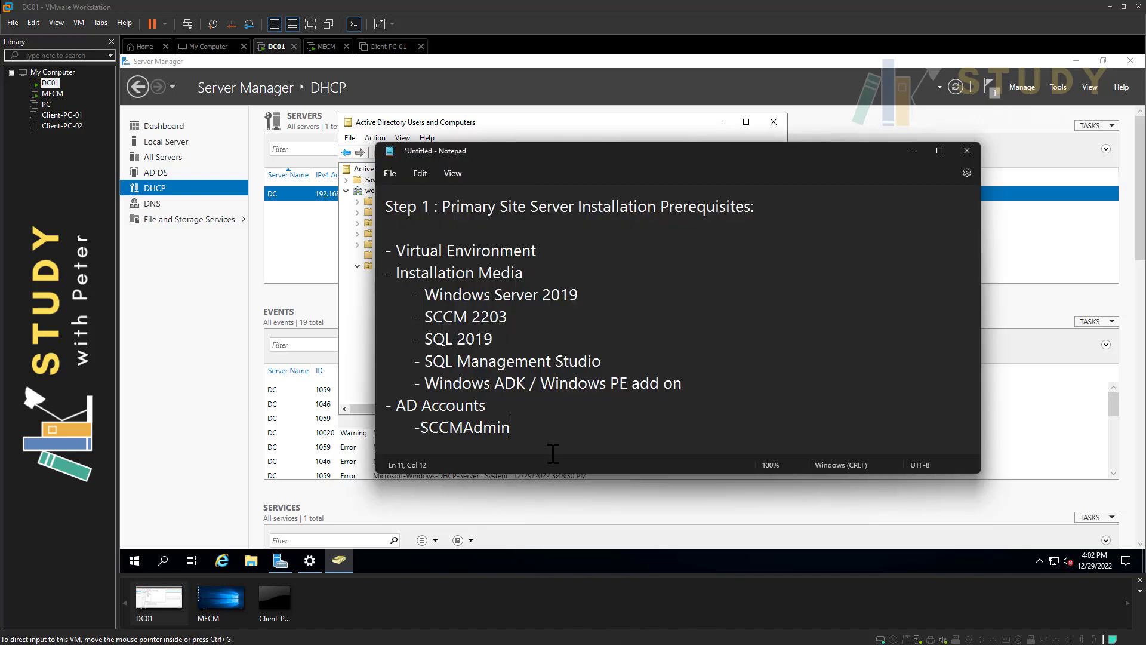
# Copy the Administrator account in the domain's Users container, with first name "SCCMAdmin" and logon name "sccmadmin", and continue to the password settings.
pyautogui.click(361, 314)
pyautogui.click(389, 212)
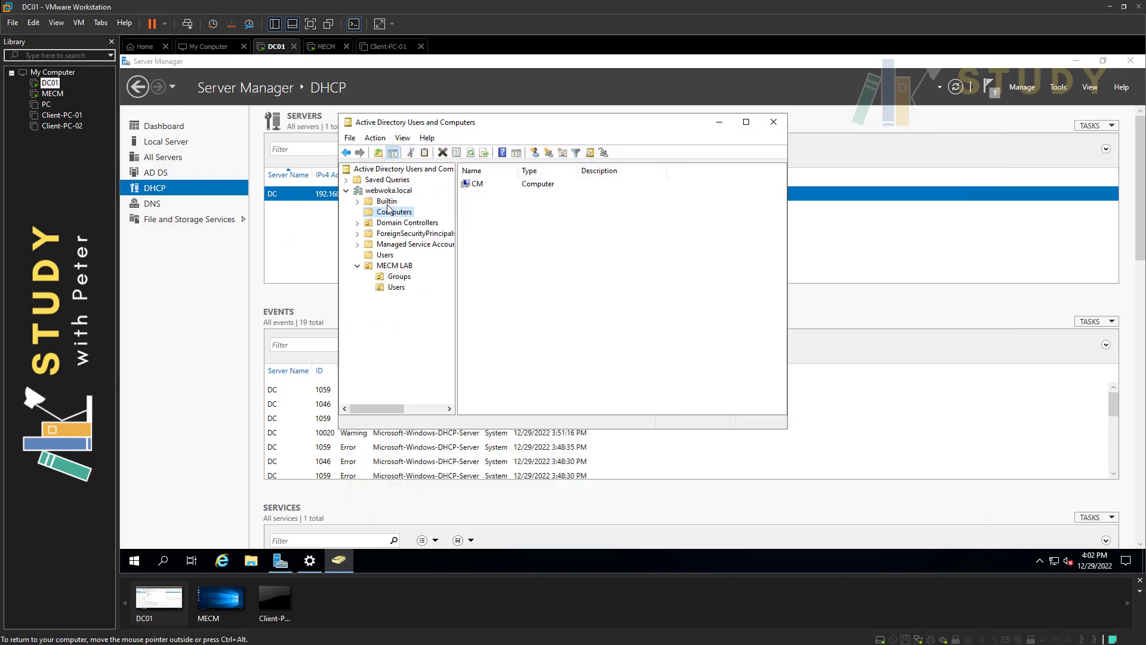
pyautogui.click(386, 256)
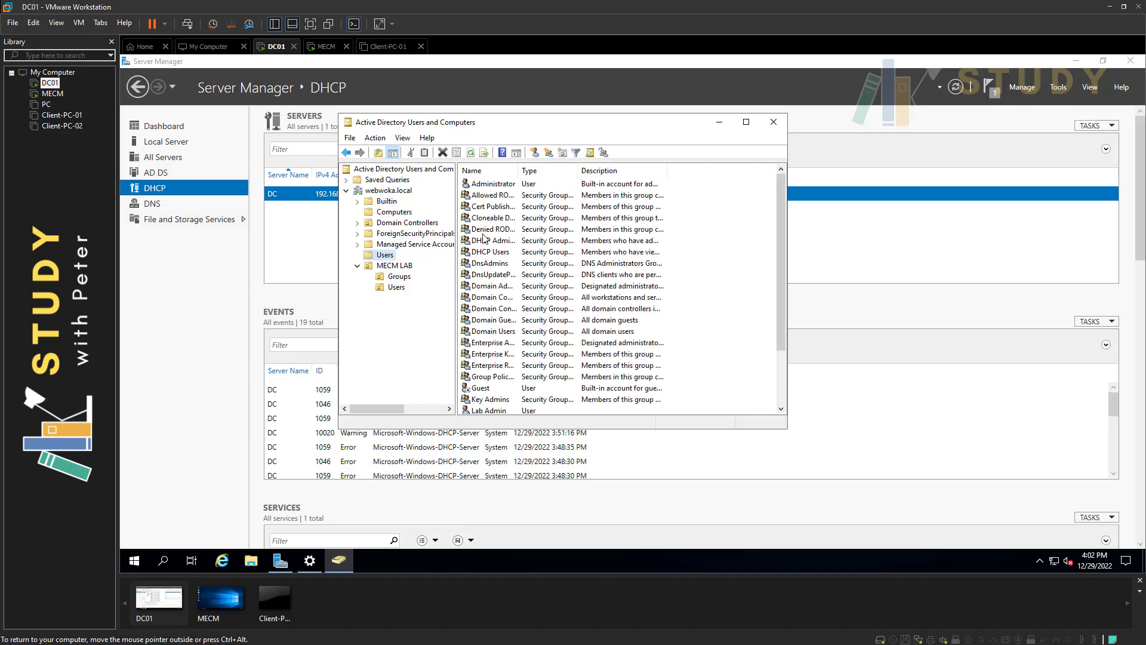
pyautogui.rightClick(505, 186)
pyautogui.click(529, 192)
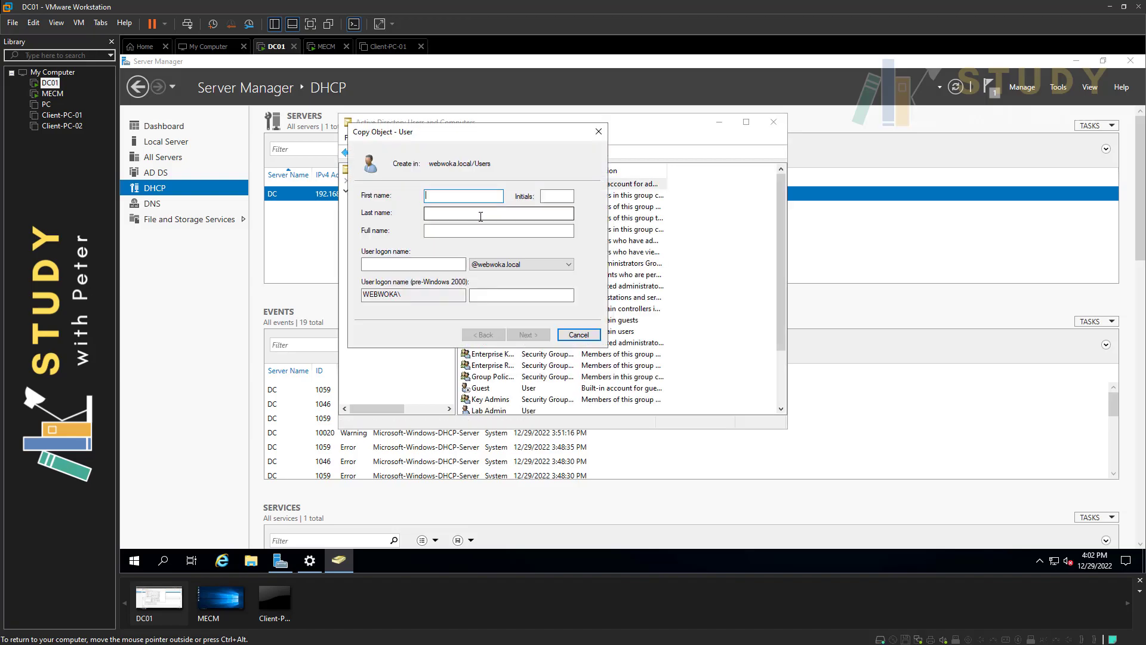
pyautogui.write('v')
pyautogui.write('SCCMAdmin')
pyautogui.click(445, 263)
pyautogui.write('s')
pyautogui.press('BackSpace')
pyautogui.write('sccmadmin')
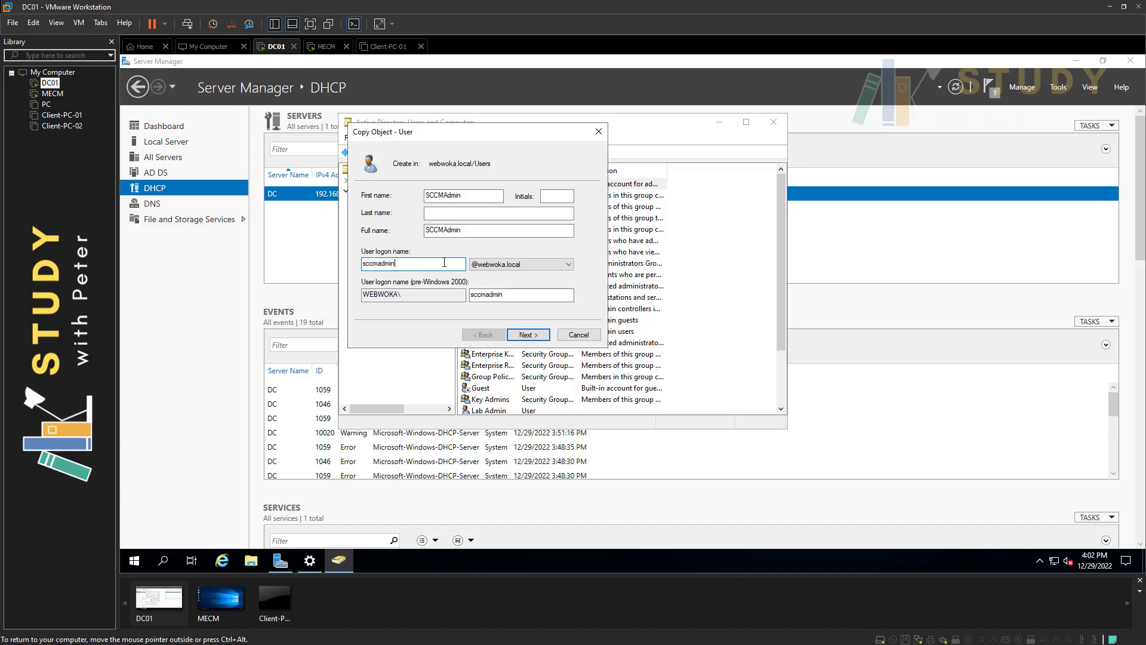
pyautogui.press('Tab')
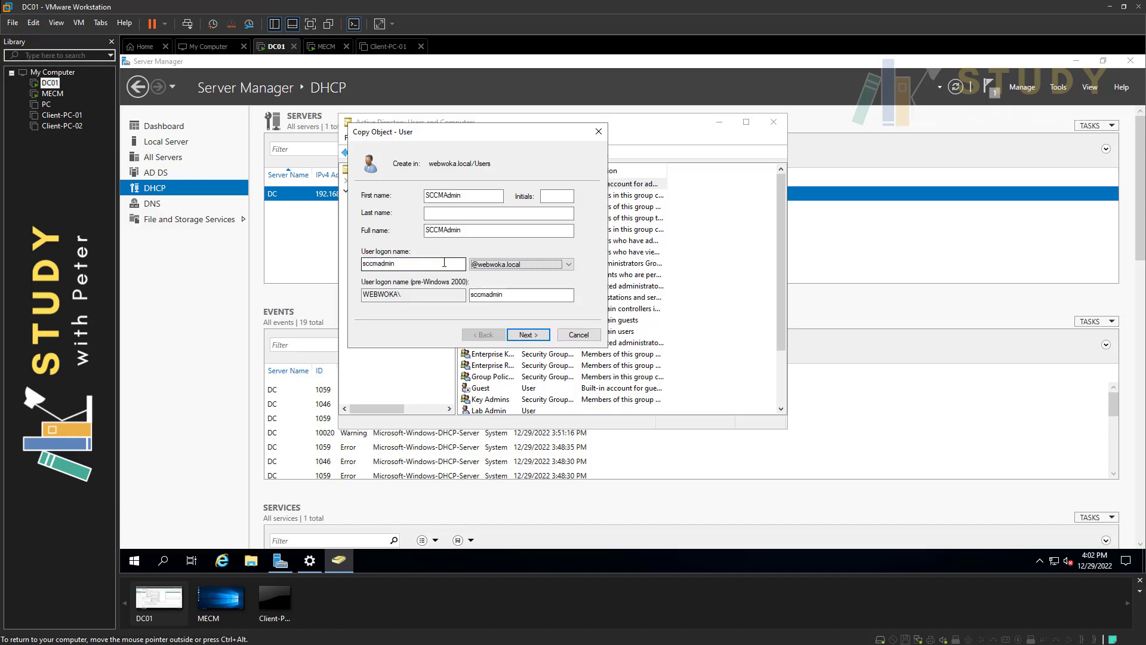
pyautogui.click(523, 336)
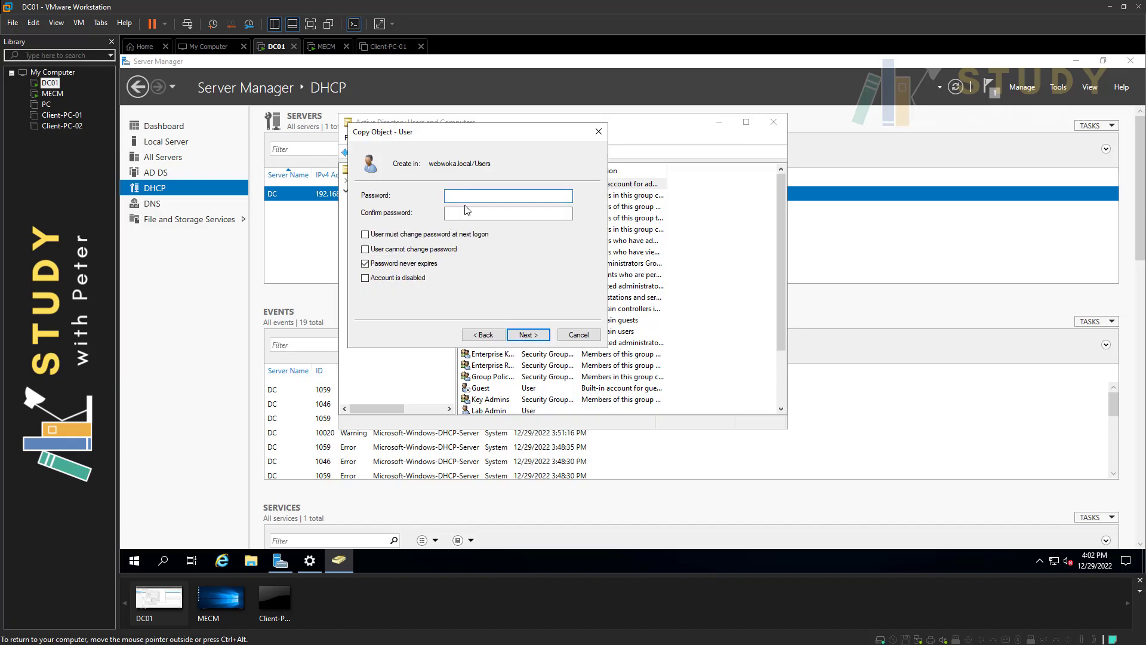
# Enter and confirm the new account's password, keep Password never expires, and finish creating the user.
pyautogui.write('••••••••••••')
pyautogui.press('Tab')
pyautogui.write('••••••••••')
pyautogui.click(528, 334)
pyautogui.click(528, 334)
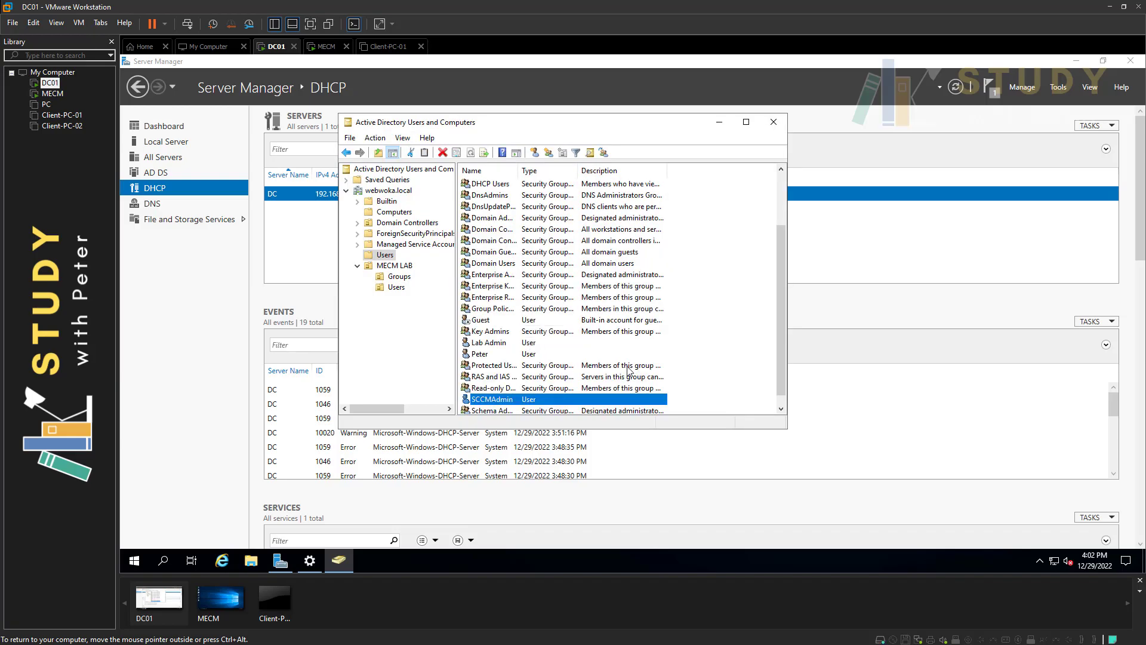
# Move the SCCMAdmin account from the domain's Users container into the Users unit of MECM LAB, and show that unit's contents.
pyautogui.scroll(-1, 531, 353)
pyautogui.moveTo(491, 388); pyautogui.dragTo(396, 289)
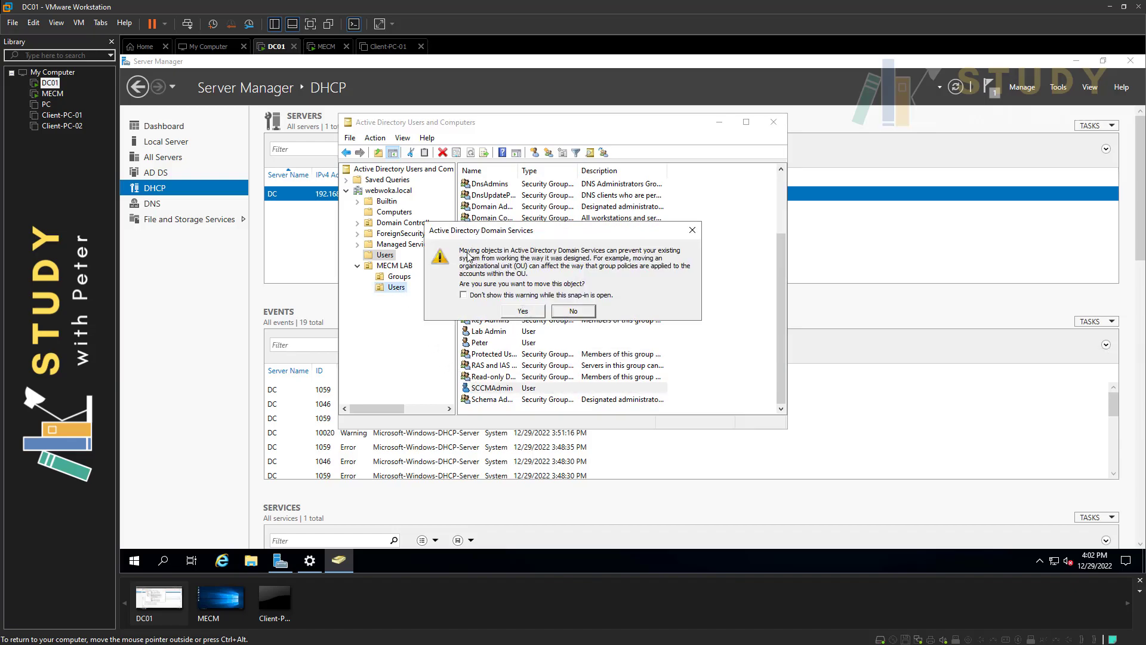
pyautogui.click(519, 312)
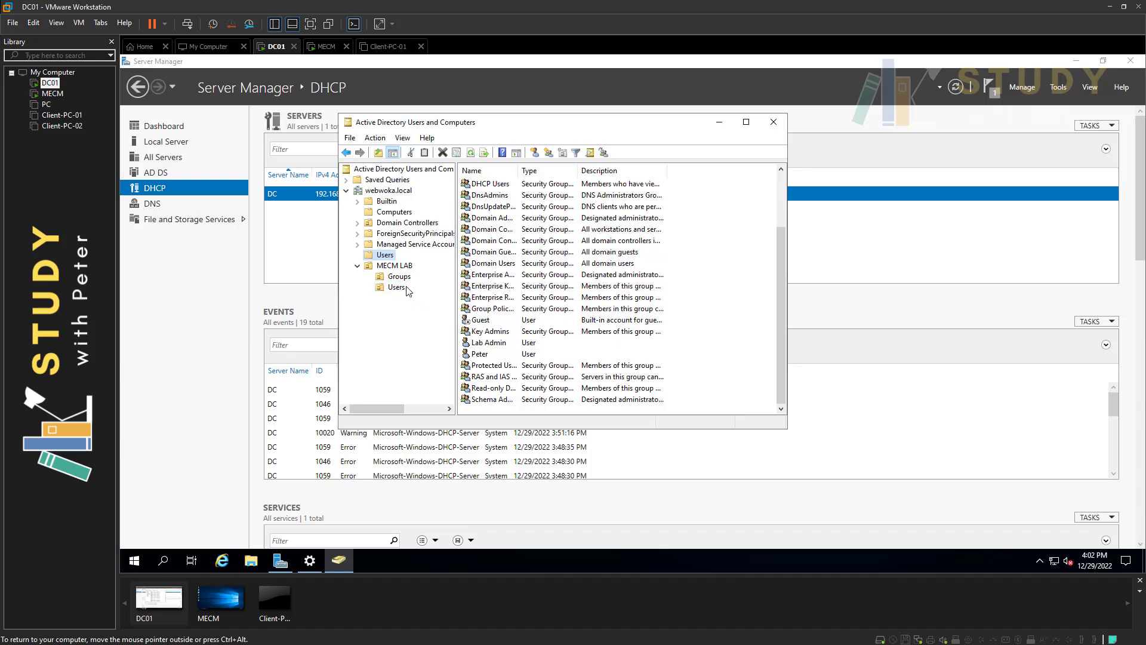
pyautogui.click(396, 287)
pyautogui.click(399, 277)
pyautogui.click(396, 287)
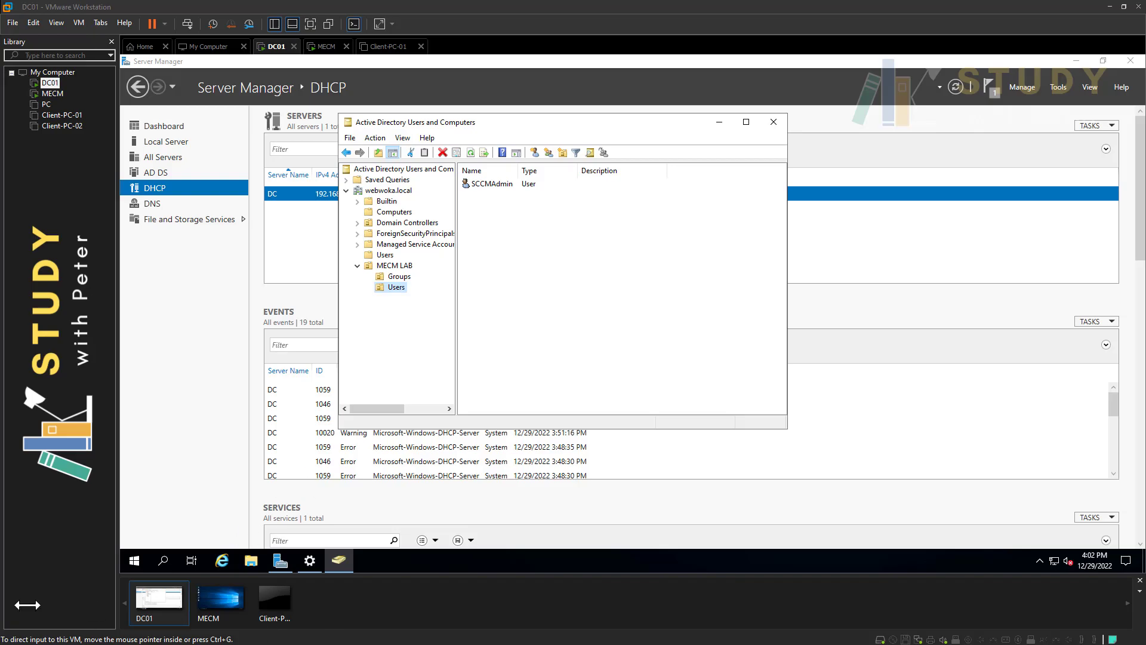
# Return to the Notepad notes, add the indented sub-item "-SQLSvrAgent" below SCCMAdmin, and copy the account name.
pyautogui.hotkey('alt', 'Tab')
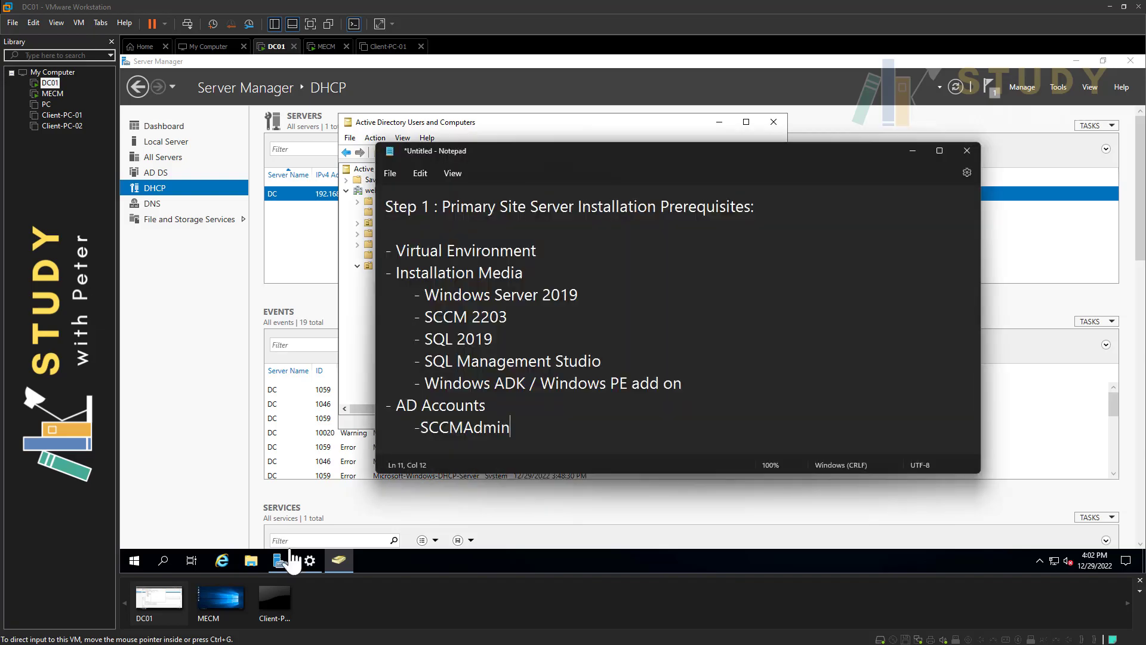
pyautogui.press('Return')
pyautogui.press('Tab')
pyautogui.write('- SQLSvrAgent')
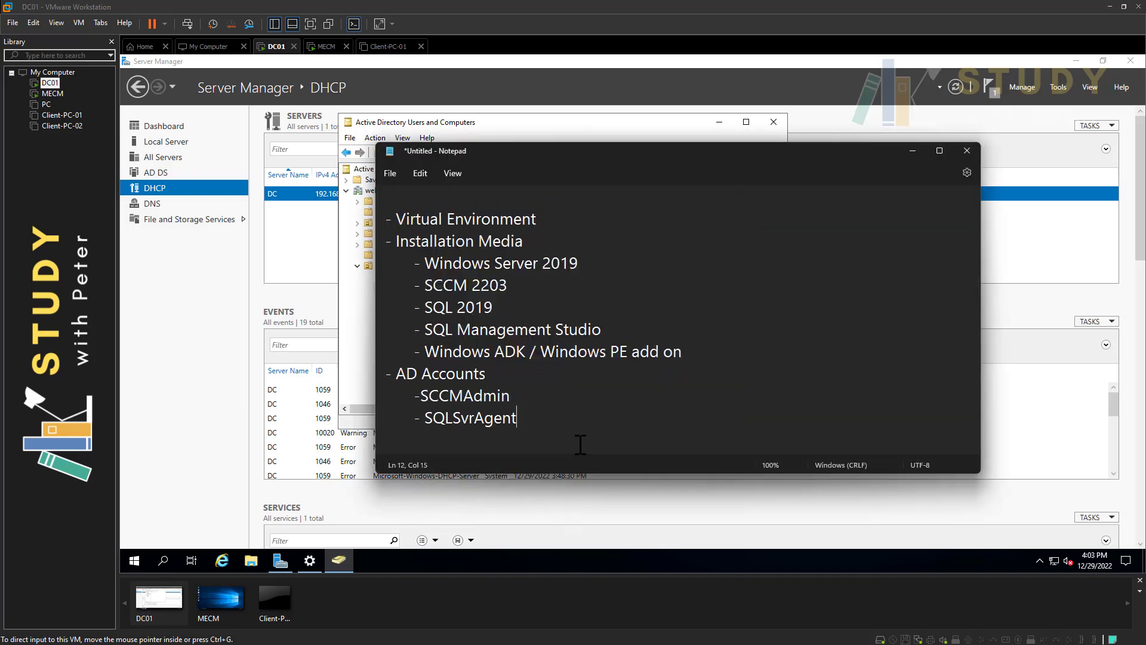
pyautogui.click(426, 417)
pyautogui.press('BackSpace')
pyautogui.moveTo(515, 418); pyautogui.dragTo(423, 417)
pyautogui.hotkey('ctrl', 'c')
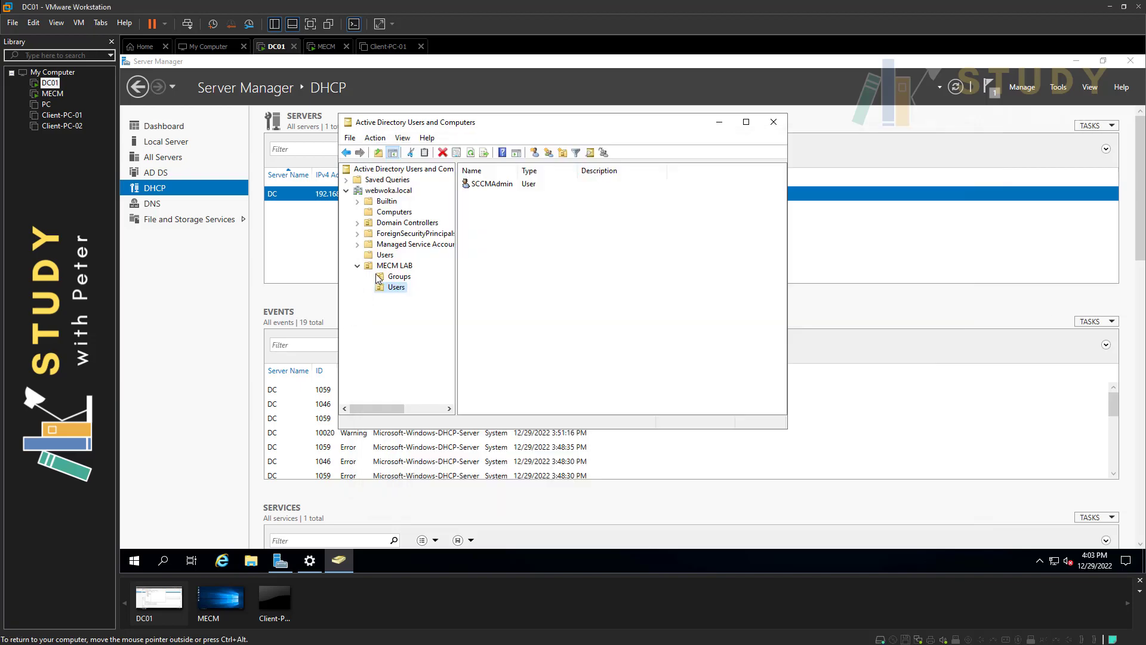
# Start a new user in MECM LAB's Users unit with first name and logon name "SQLSvrAgent", and continue to the password settings.
pyautogui.click(357, 280)
pyautogui.rightClick(508, 260)
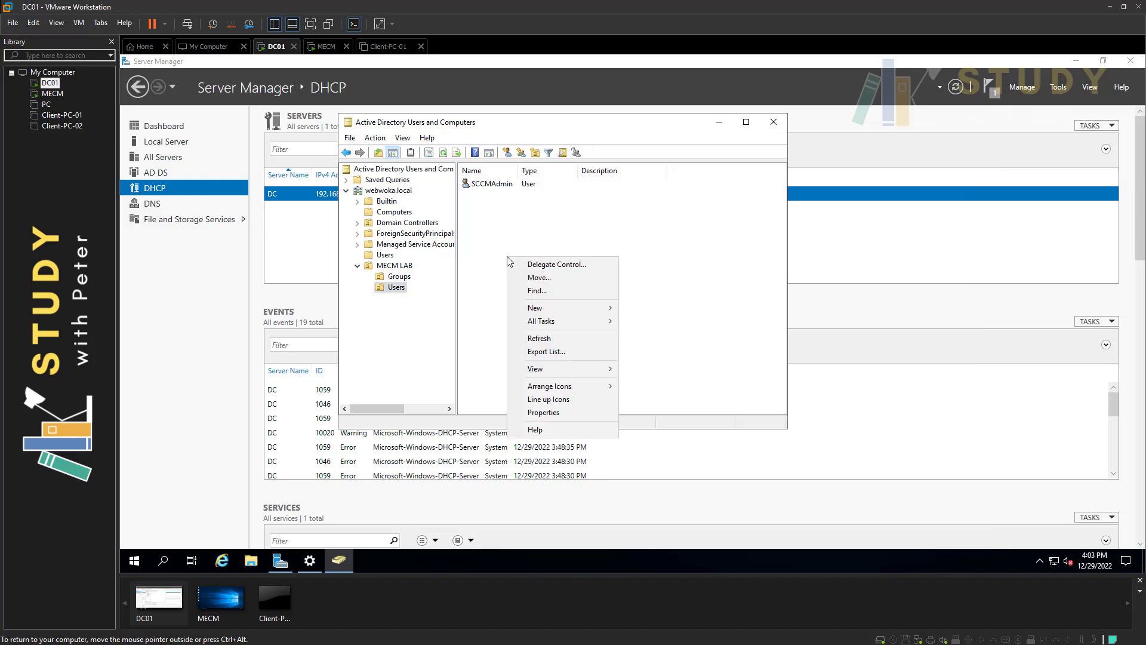
pyautogui.rightClick(499, 243)
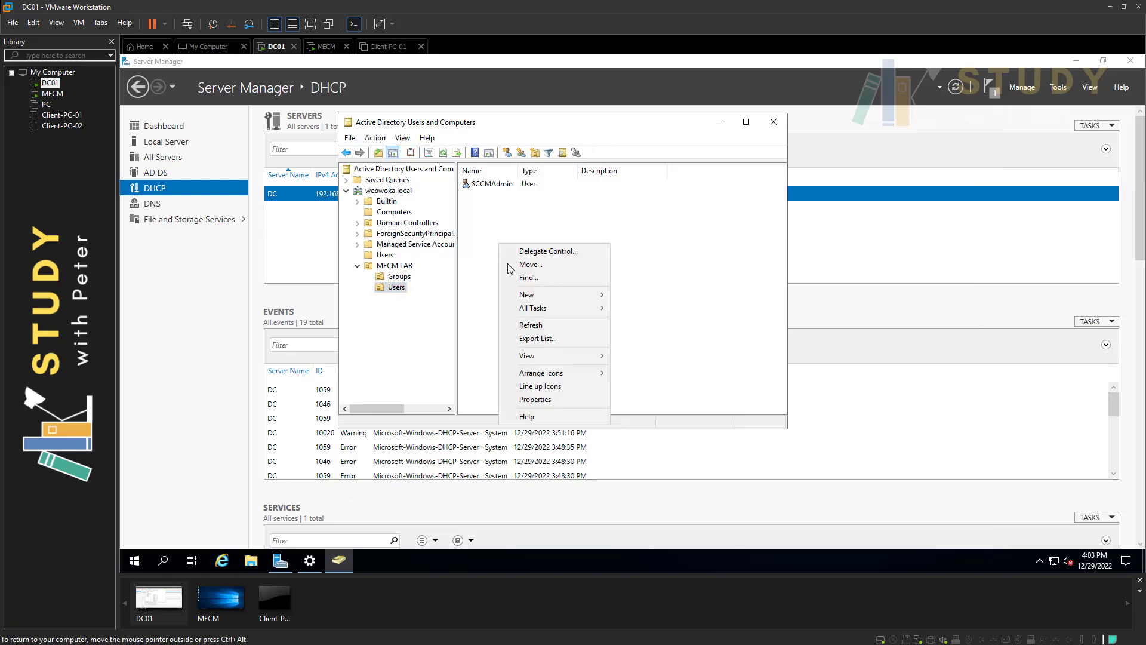
pyautogui.moveTo(550, 292)
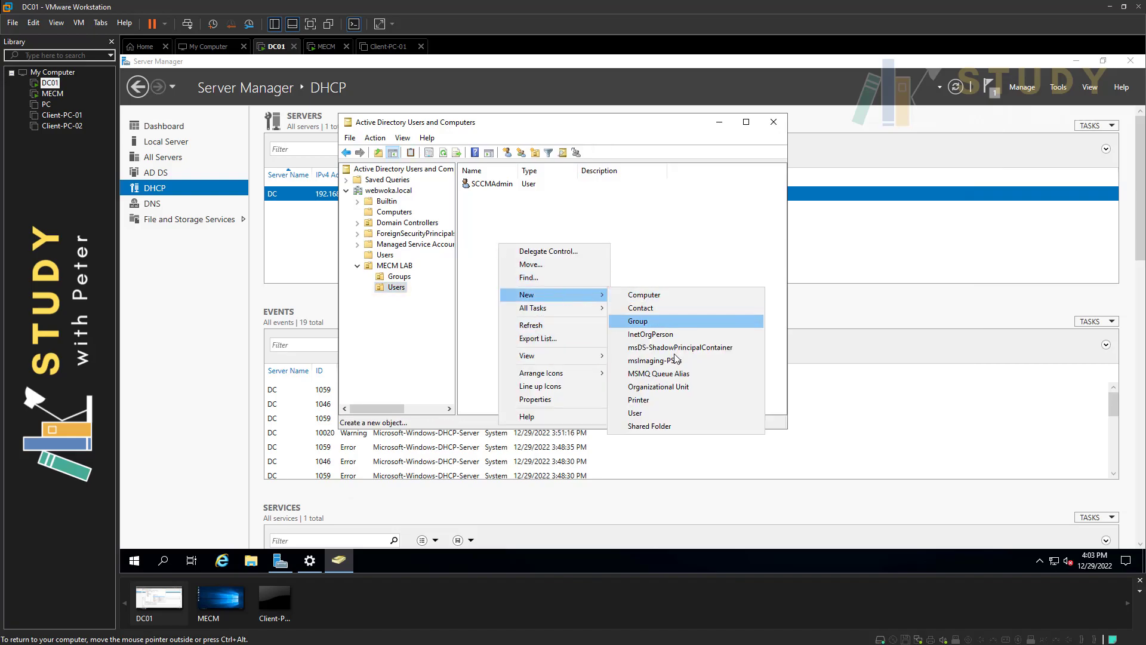
pyautogui.click(638, 413)
pyautogui.hotkey('ctrl', 'v')
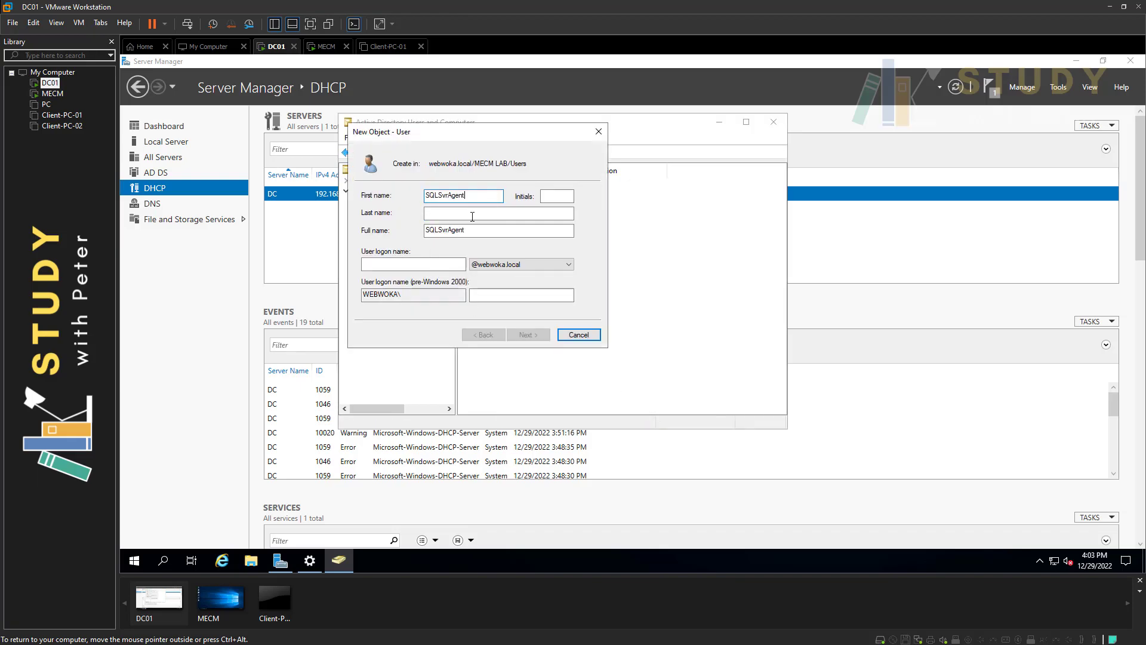
pyautogui.click(433, 267)
pyautogui.hotkey('ctrl', 'v')
pyautogui.click(550, 295)
pyautogui.click(519, 335)
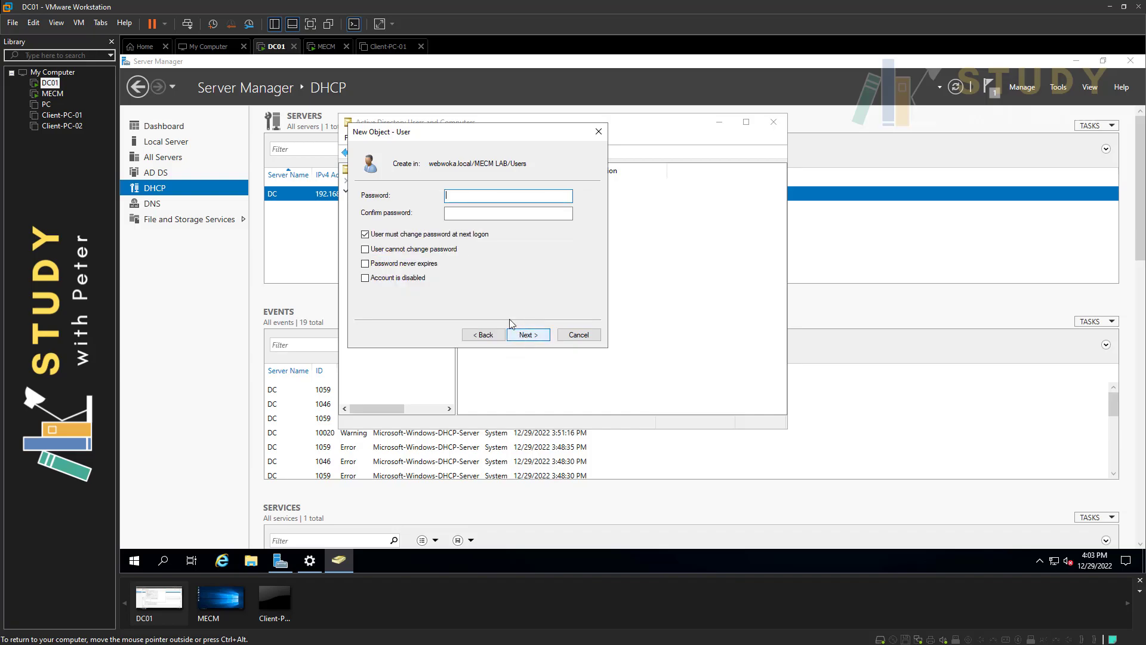
# Enter and confirm the account password, disable the password change at next logon, enable Password never expires, and finish creating the user.
pyautogui.write('••••••••••••')
pyautogui.press('Tab')
pyautogui.write('••••••••••••')
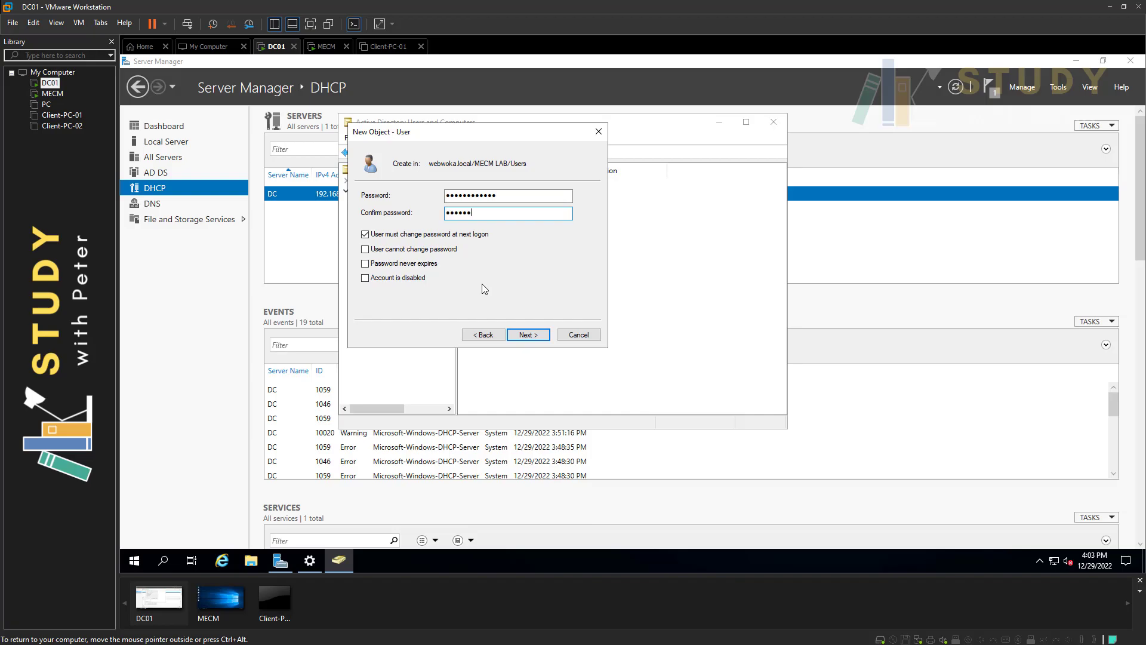
pyautogui.press('Tab')
pyautogui.press('space')
pyautogui.press('Tab')
pyautogui.press('Tab')
pyautogui.press('space')
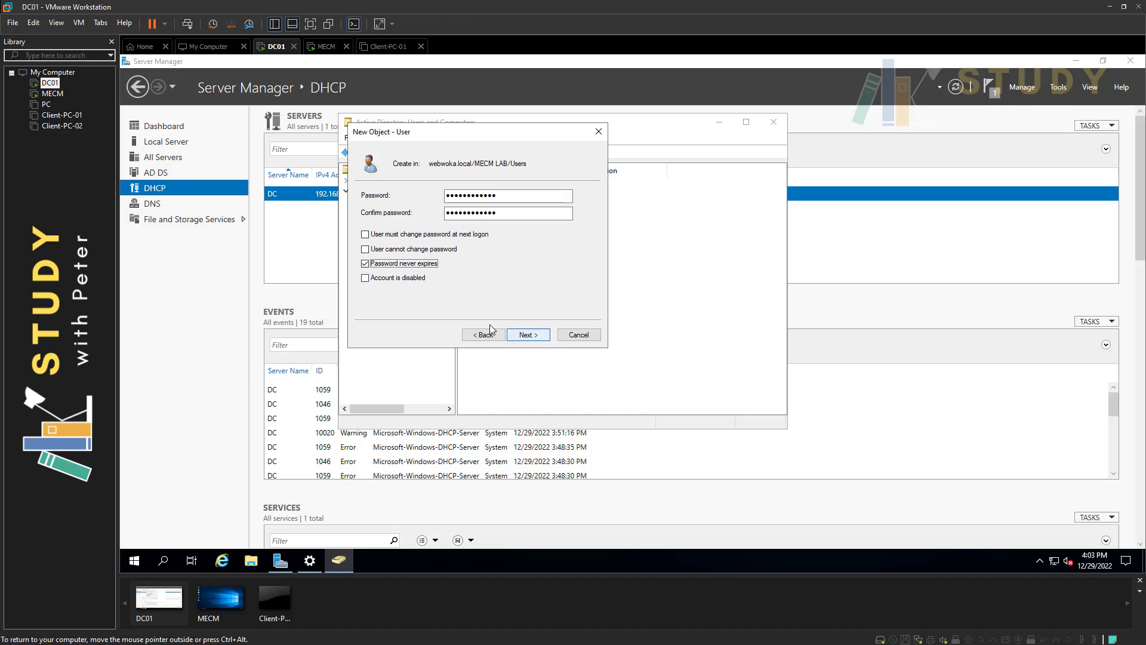
pyautogui.click(528, 334)
pyautogui.click(529, 335)
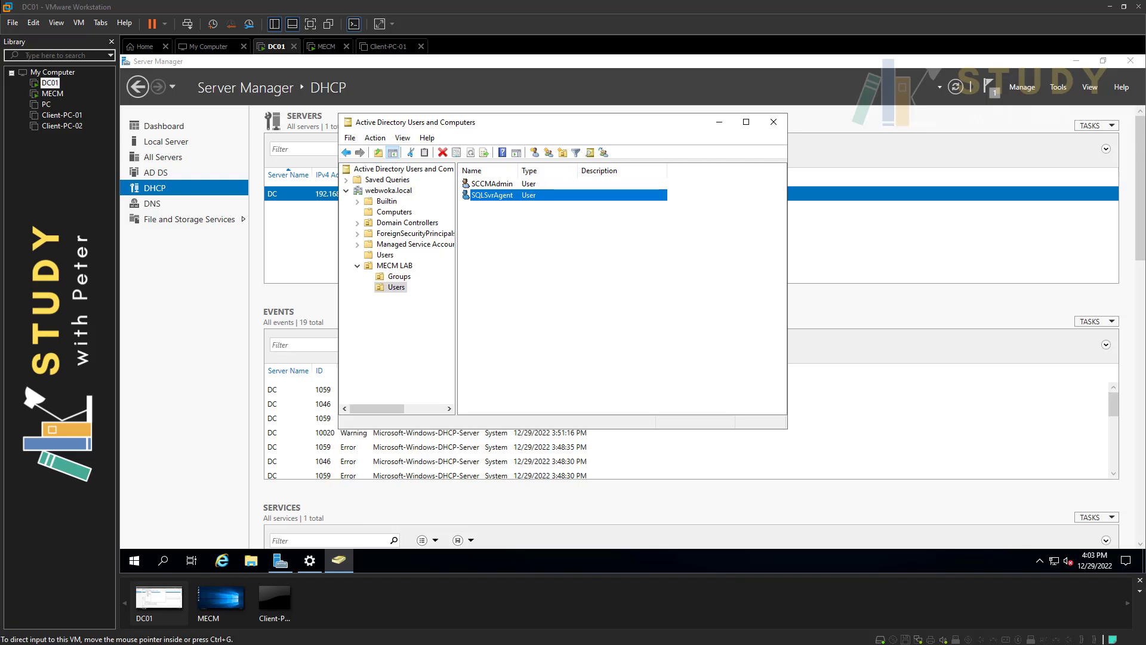
# Copy the SQLSvrAgent account with first name "SCCM Network Access Account" and logon name "sccm_naa", and continue to the password settings.
pyautogui.rightClick(492, 218)
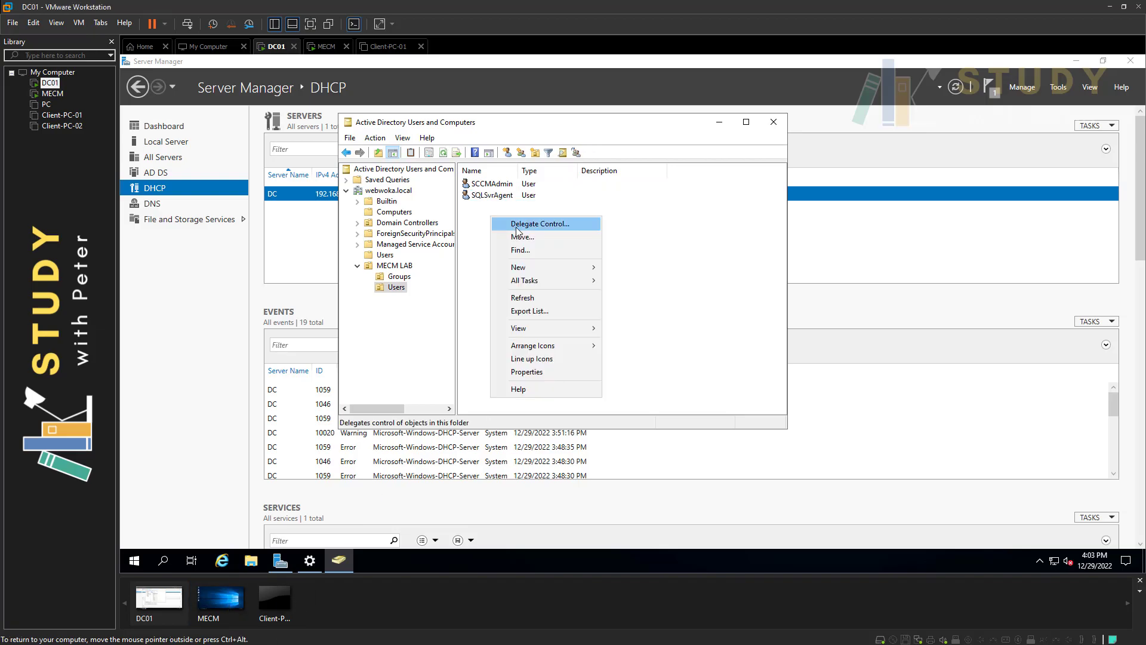
pyautogui.rightClick(491, 196)
pyautogui.click(522, 205)
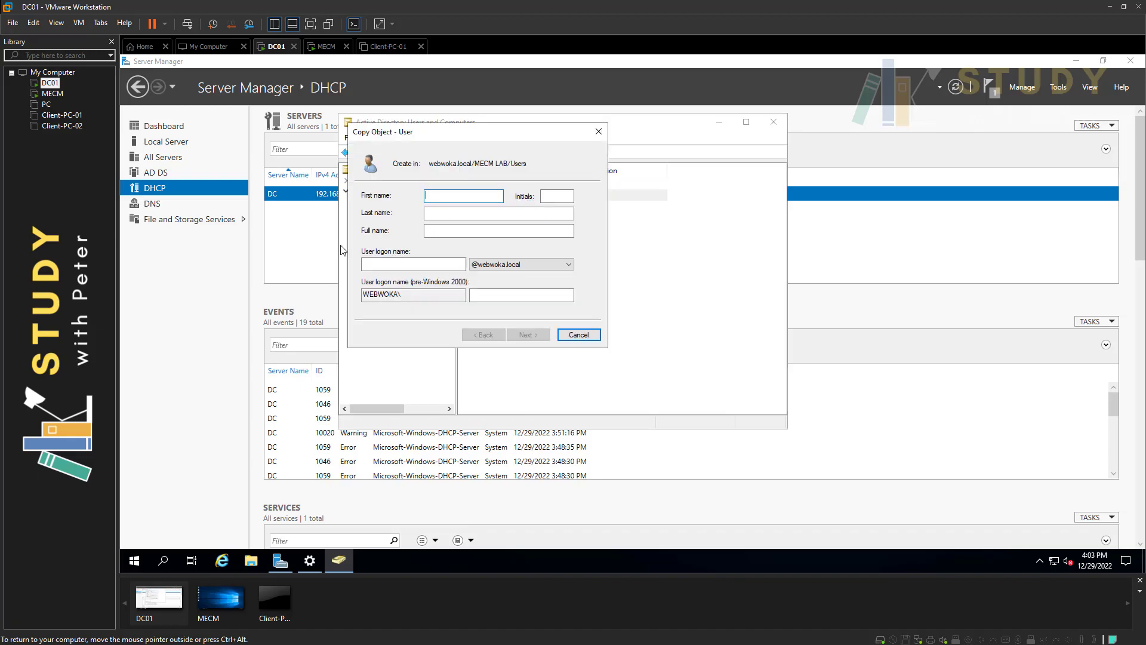
pyautogui.write('SCCM Network Access Account')
pyautogui.click(427, 264)
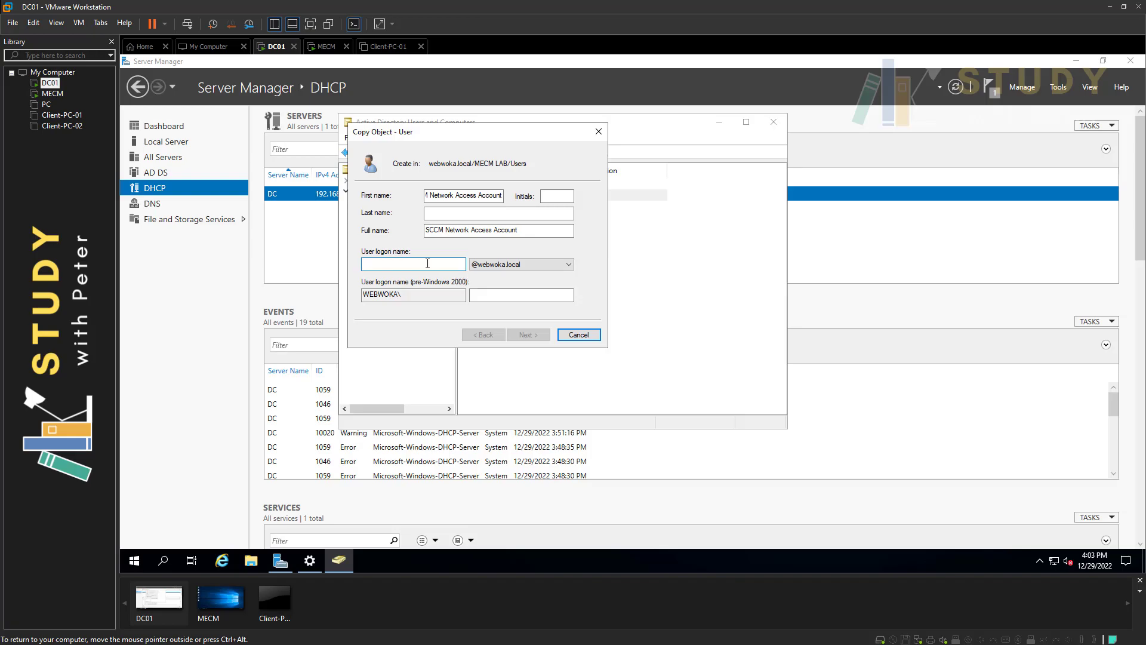
pyautogui.write('SCCM Network Access Account')
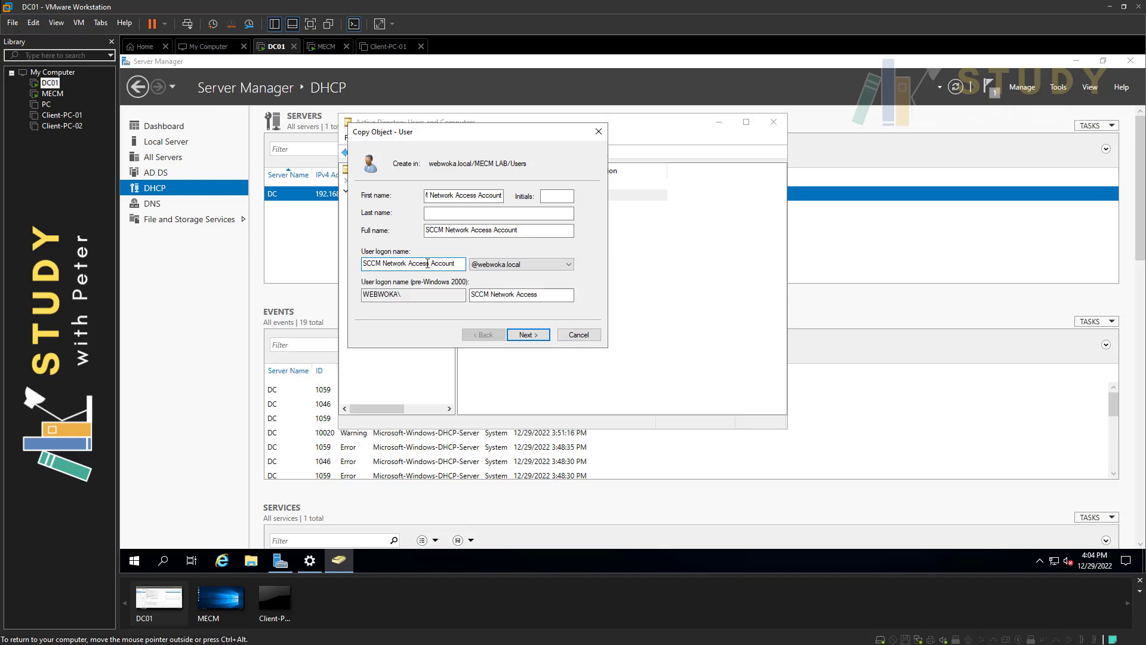
pyautogui.hotkey('ctrl', 'z')
pyautogui.write('sccm')
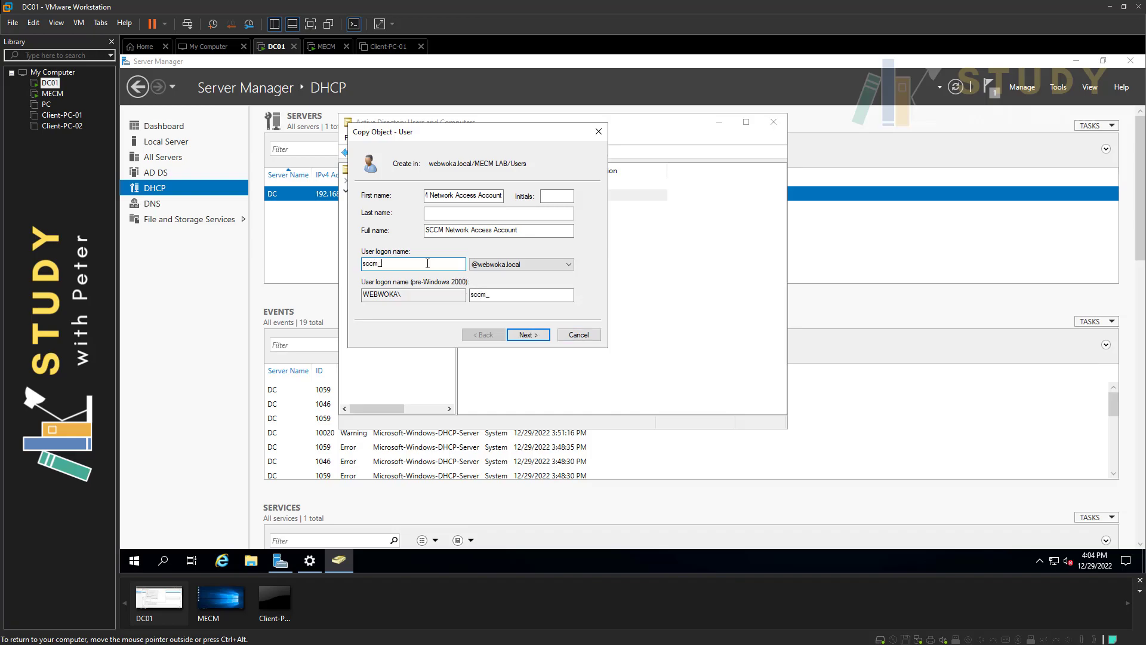
pyautogui.write('_naa')
pyautogui.click(534, 335)
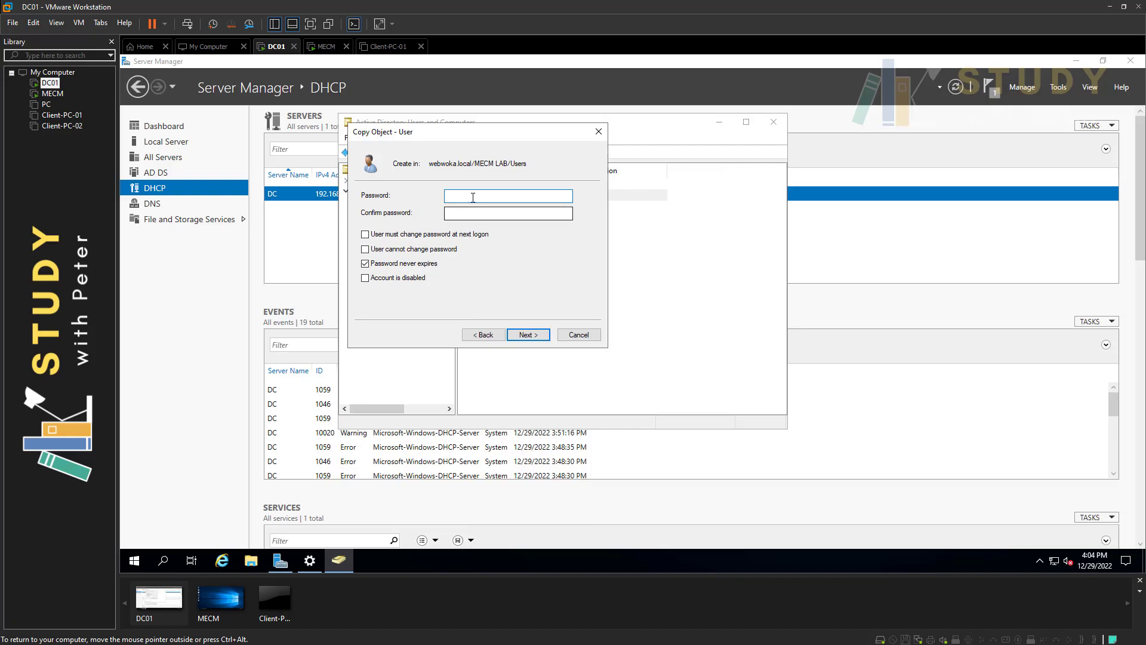
# Enter and confirm the network access account's password, keep Password never expires, and finish creating the user.
pyautogui.write('************')
pyautogui.press('Tab')
pyautogui.write('********')
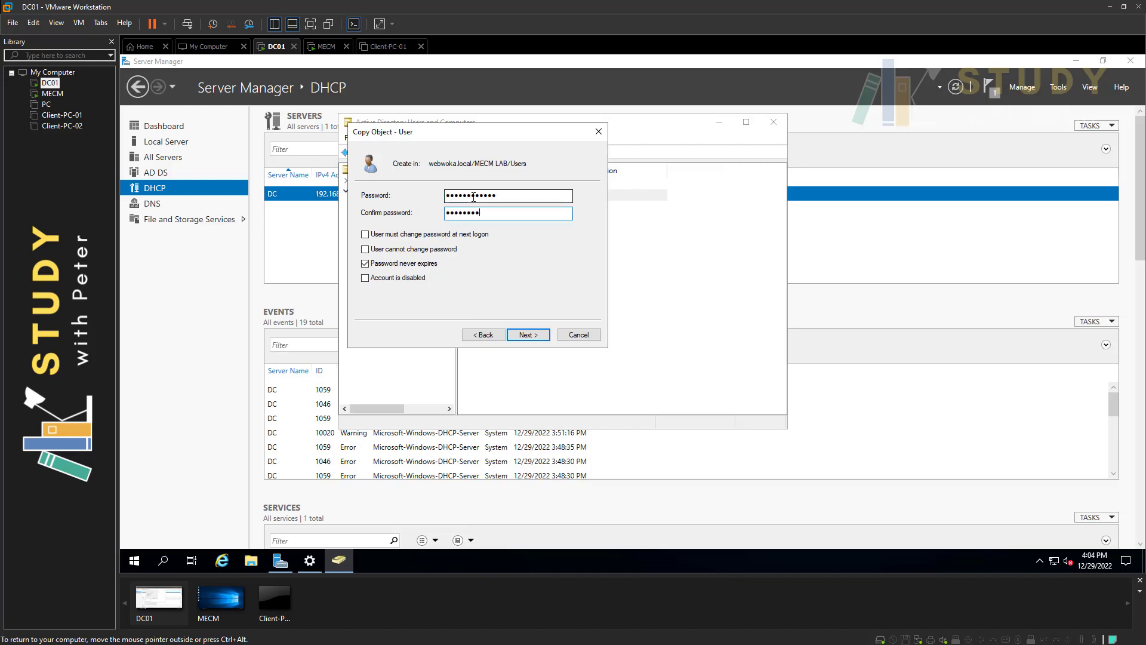
pyautogui.write('*')
pyautogui.press('Return')
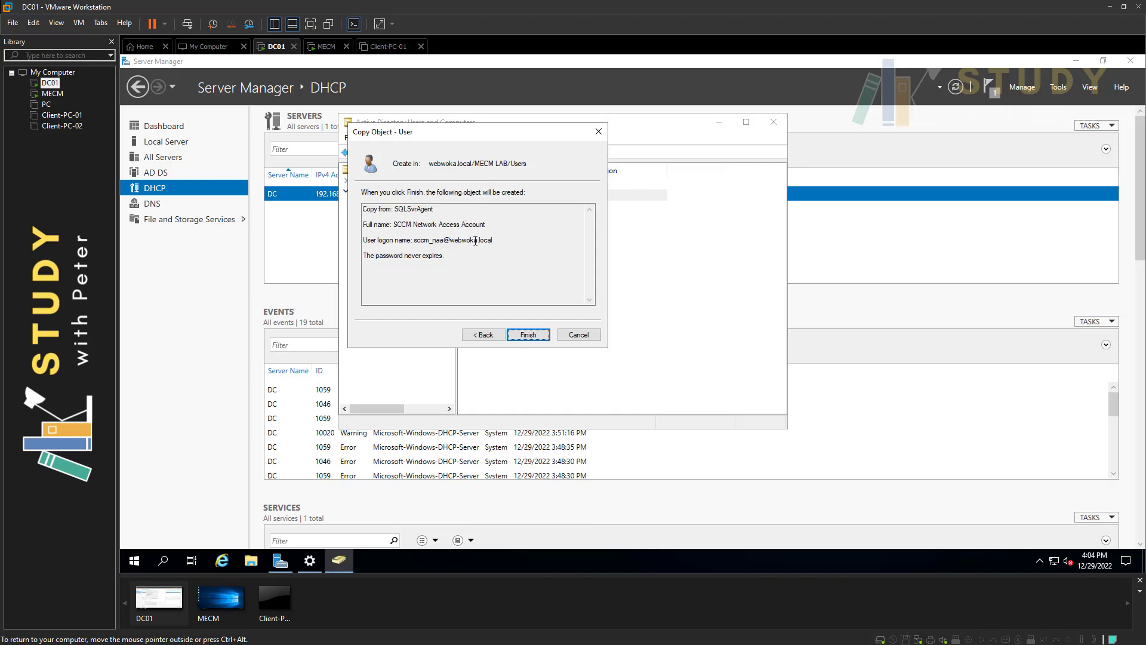
pyautogui.click(528, 334)
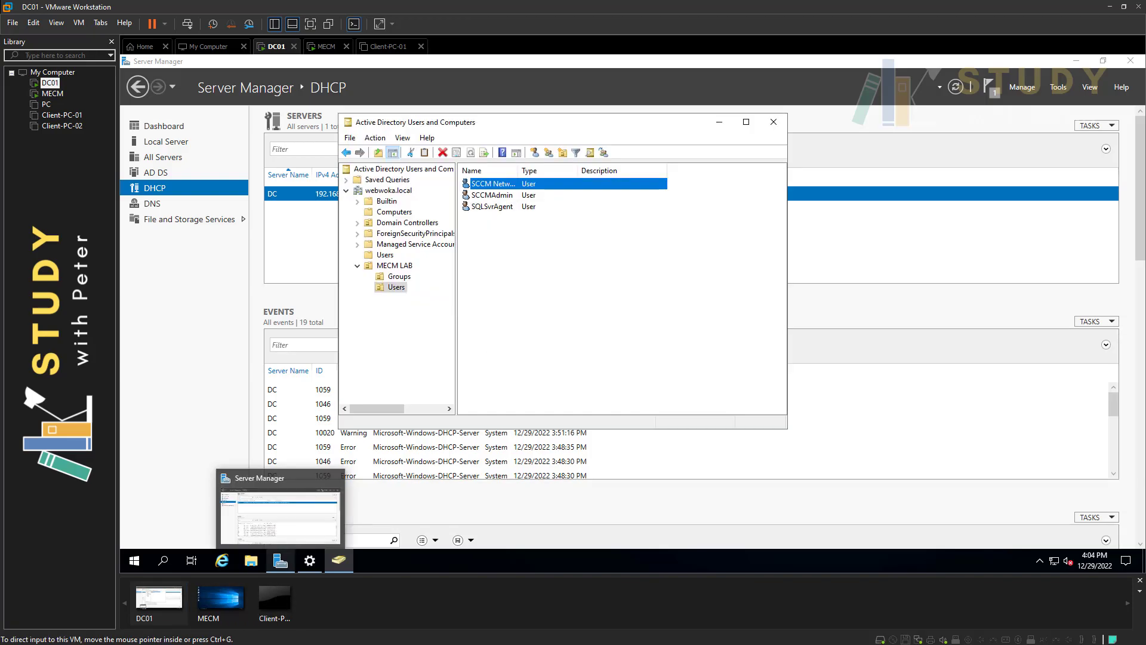
# Return to the Notepad notes and add the indented sub-item "-SCCM Network Access Account" below SQLSvrAgent.
pyautogui.hotkey('alt', 'Tab')
pyautogui.click(533, 412)
pyautogui.press('Return')
pyautogui.press('Tab')
pyautogui.write('-SCCM Network Access Account')
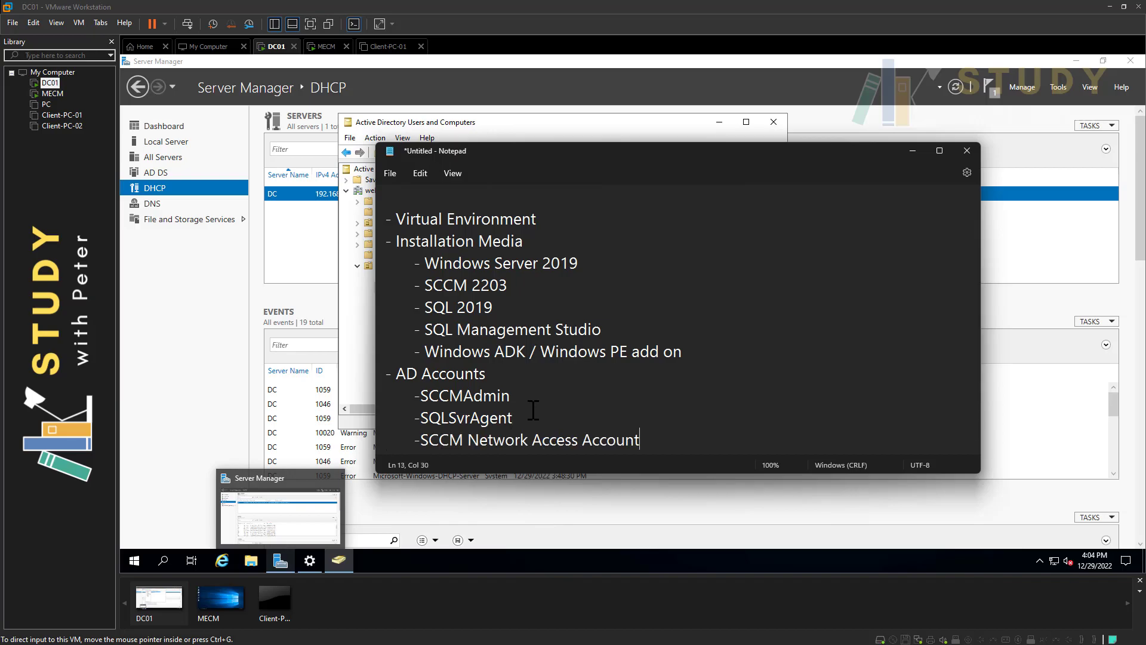
# Add the indented sub-item "-SCCM Client Push Install Account" and an empty line at the end of the notes.
pyautogui.press('Return')
pyautogui.press('Tab')
pyautogui.write('-')
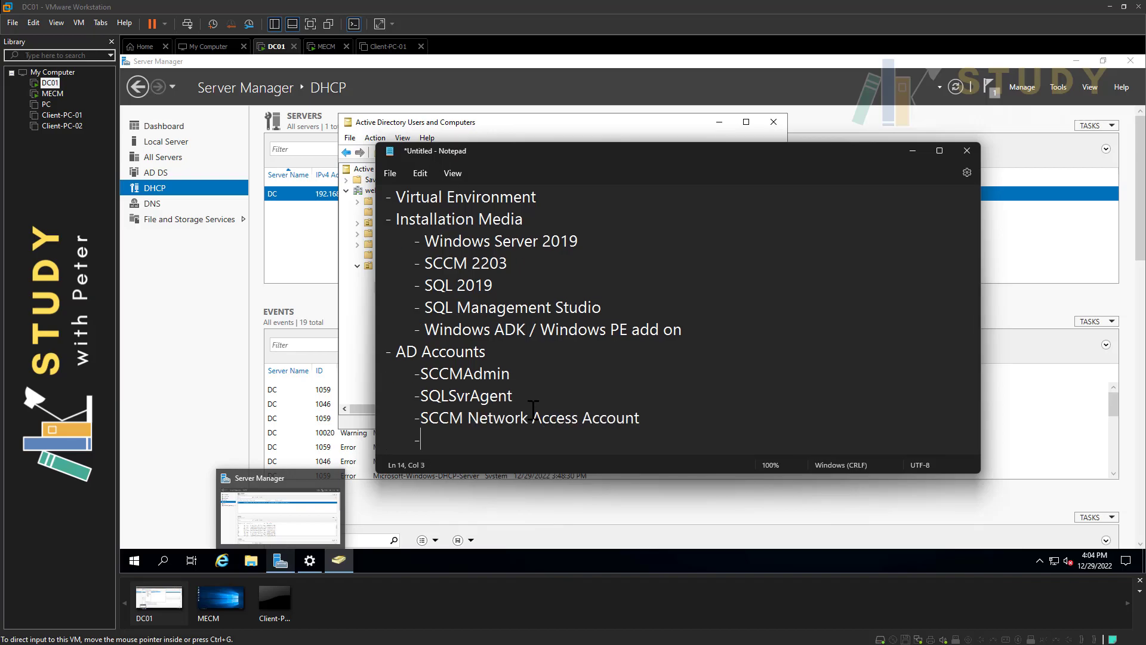
pyautogui.press('BackSpace')
pyautogui.hotkey('alt', 'Tab')
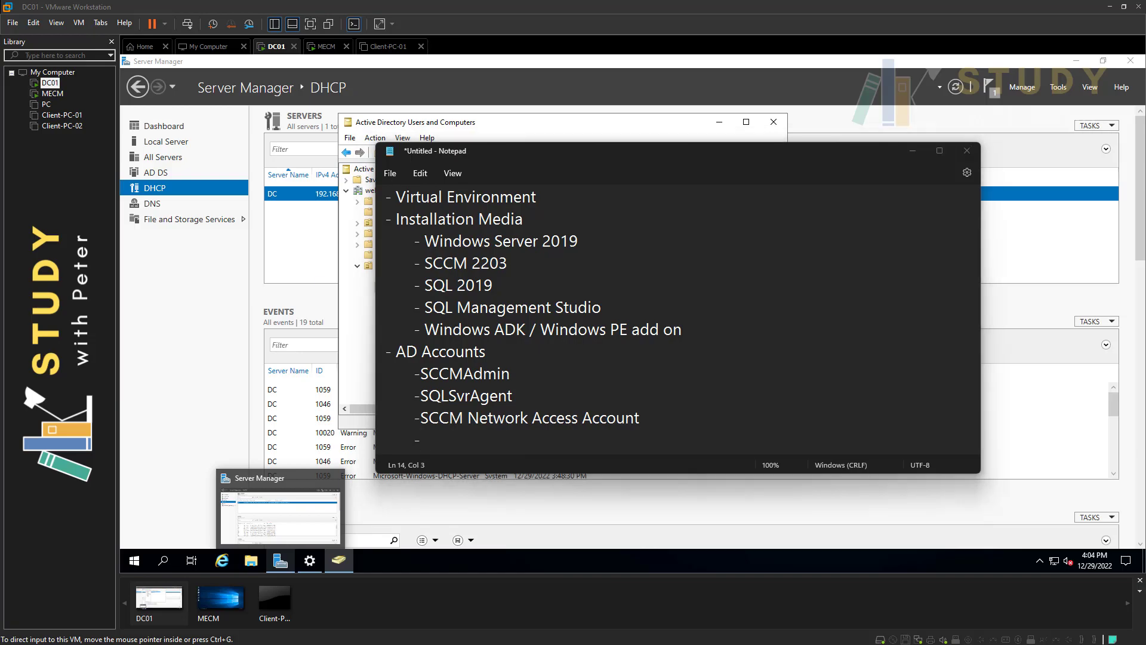
pyautogui.click(560, 445)
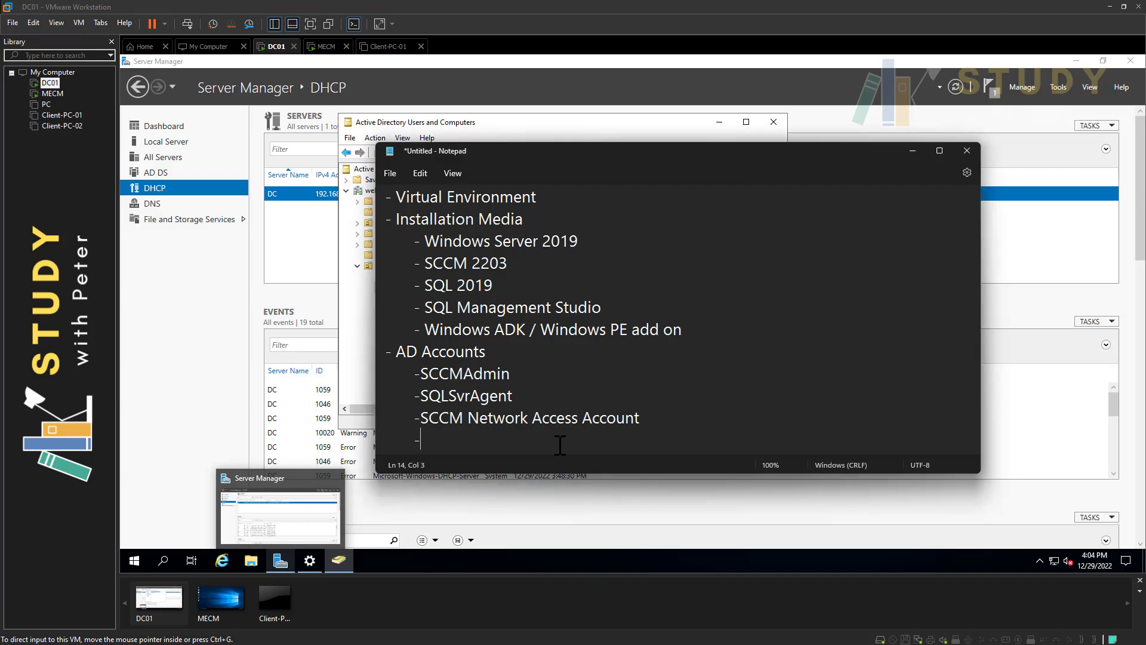
pyautogui.write('SCCM Client Push Install Account')
pyautogui.press('Return')
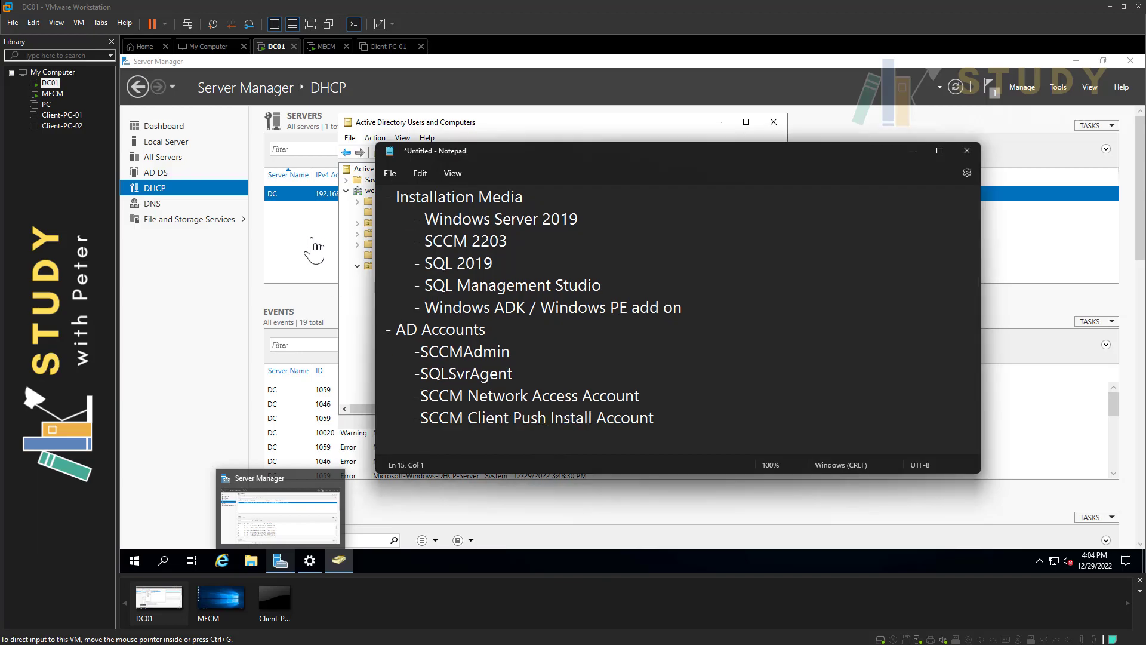
# Return to the directory's user list and copy SQLSvrAgent with first name "SCCM Client Push Install Acc" and logon name "sccm_cpia".
pyautogui.click(364, 313)
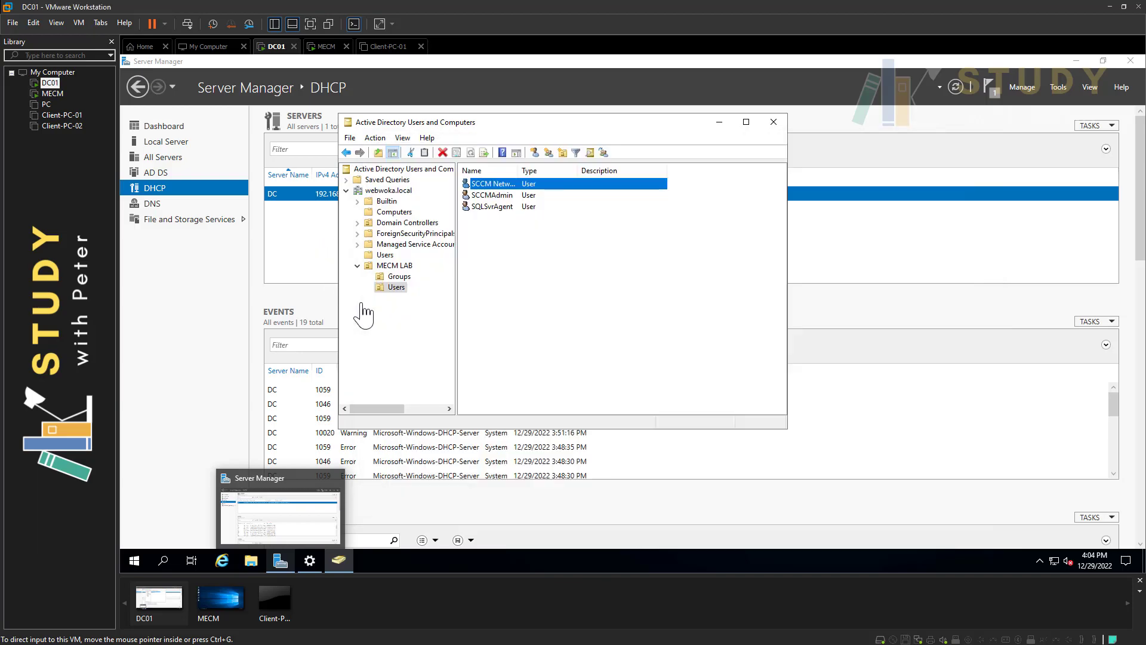
pyautogui.rightClick(505, 207)
pyautogui.click(508, 212)
pyautogui.write('SCCM Client Push Install Acc')
pyautogui.click(409, 268)
pyautogui.write('sc')
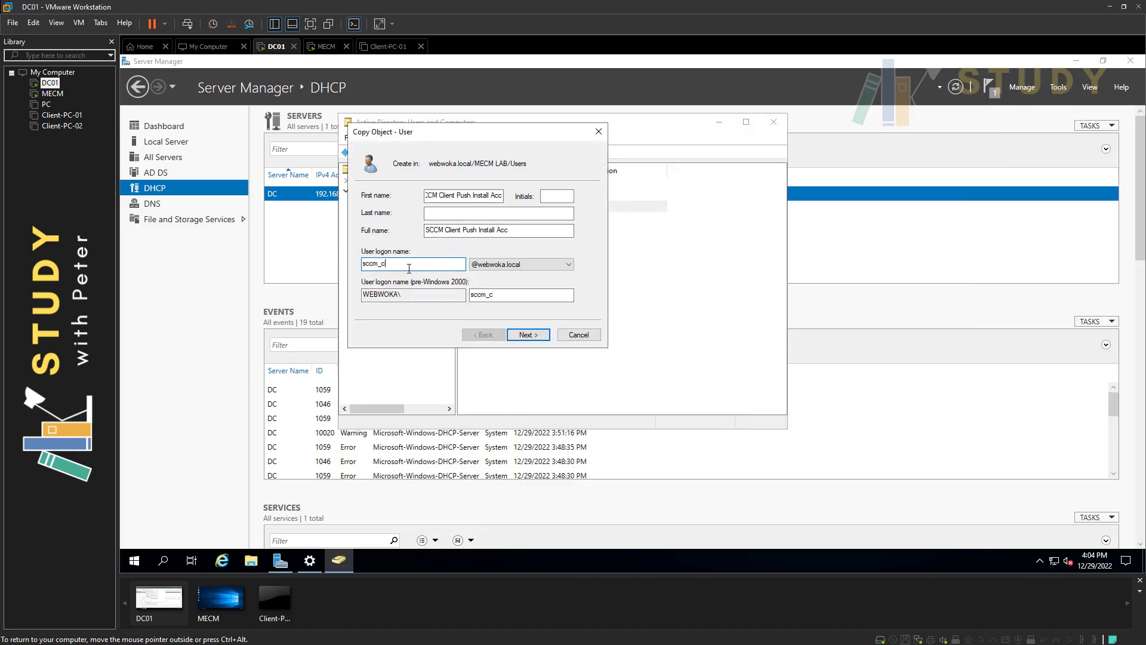
pyautogui.write('cm_cpia')
# Shift the end of the first name into the last name as "Push Install Account", and continue to the password settings.
pyautogui.moveTo(457, 195); pyautogui.dragTo(539, 203)
pyautogui.hotkey('ctrl', 'x')
pyautogui.click(486, 215)
pyautogui.hotkey('ctrl', 'v')
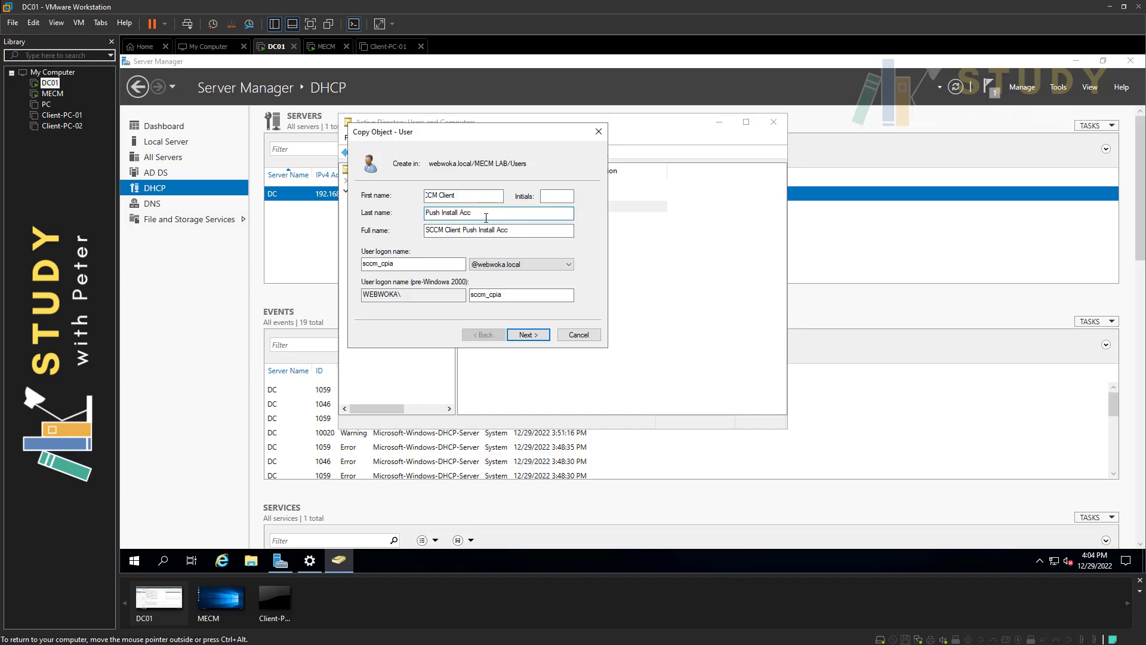
pyautogui.click(390, 267)
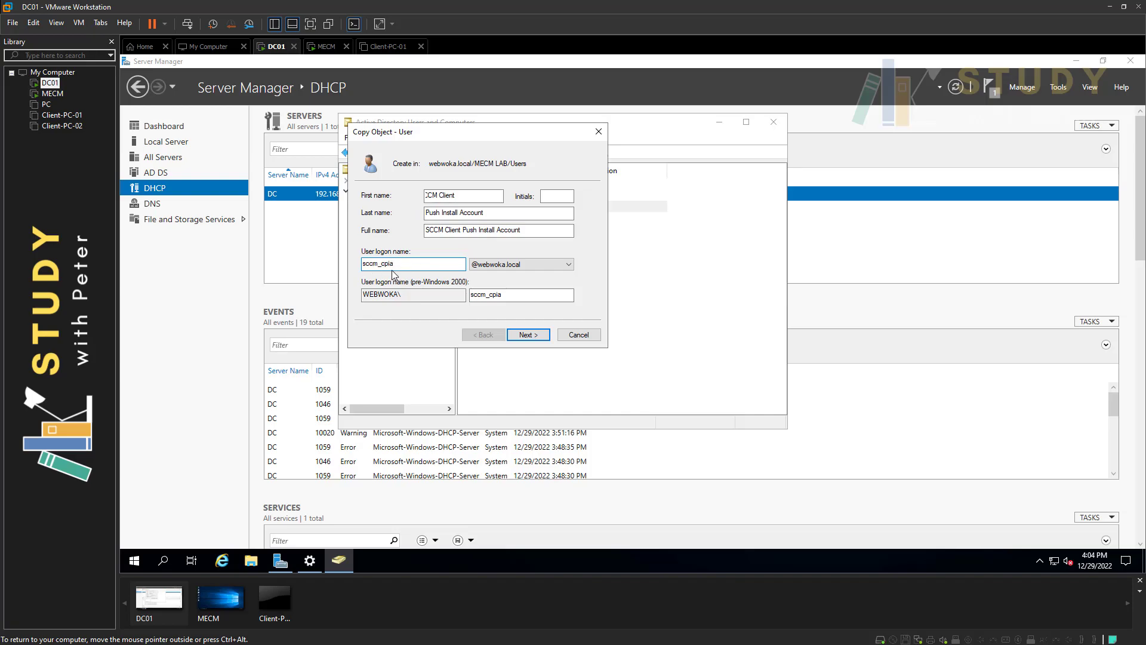
pyautogui.click(524, 333)
# Try to set and confirm the password for the client push install account.
pyautogui.write('••••••••••')
pyautogui.press('Tab')
pyautogui.write('•••••••••')
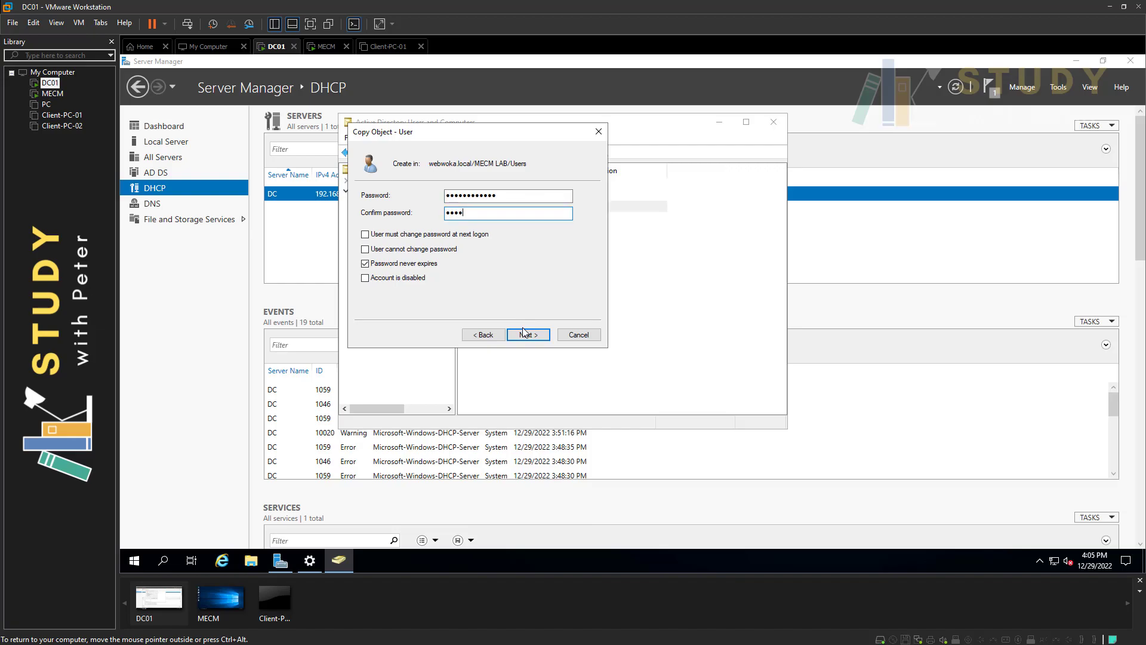
pyautogui.click(528, 333)
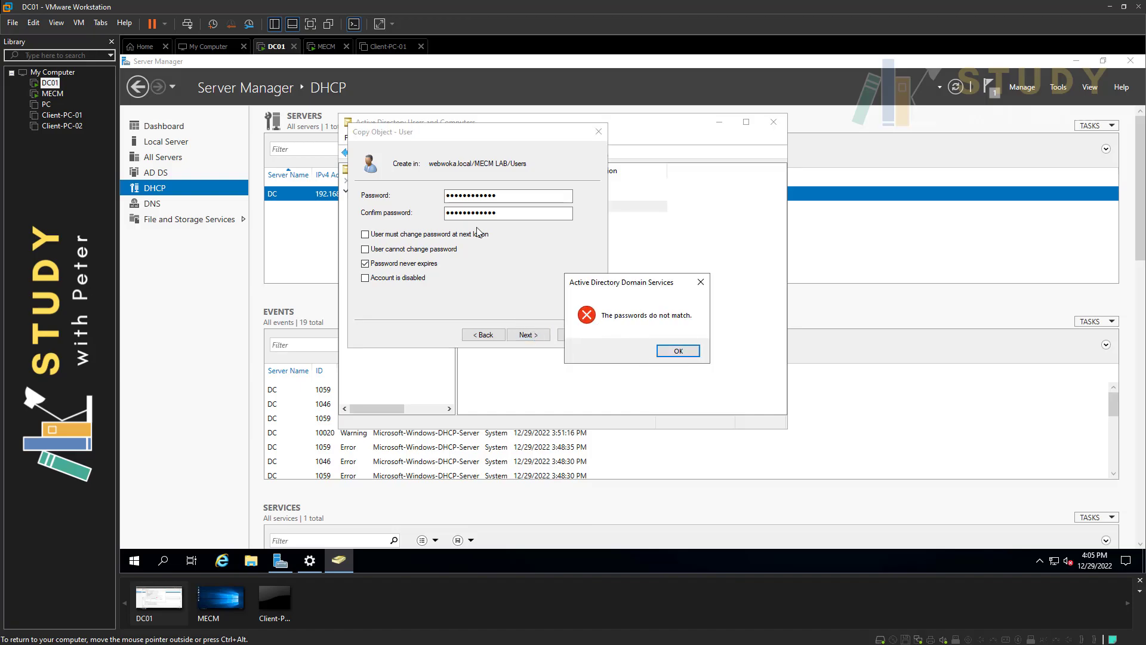
# Dismiss the password mismatch error, re-enter and confirm the account password, and finish creating the client push install account.
pyautogui.click(671, 351)
pyautogui.write('••••••••••••')
pyautogui.press('Tab')
pyautogui.write('••••••••')
pyautogui.press('Return')
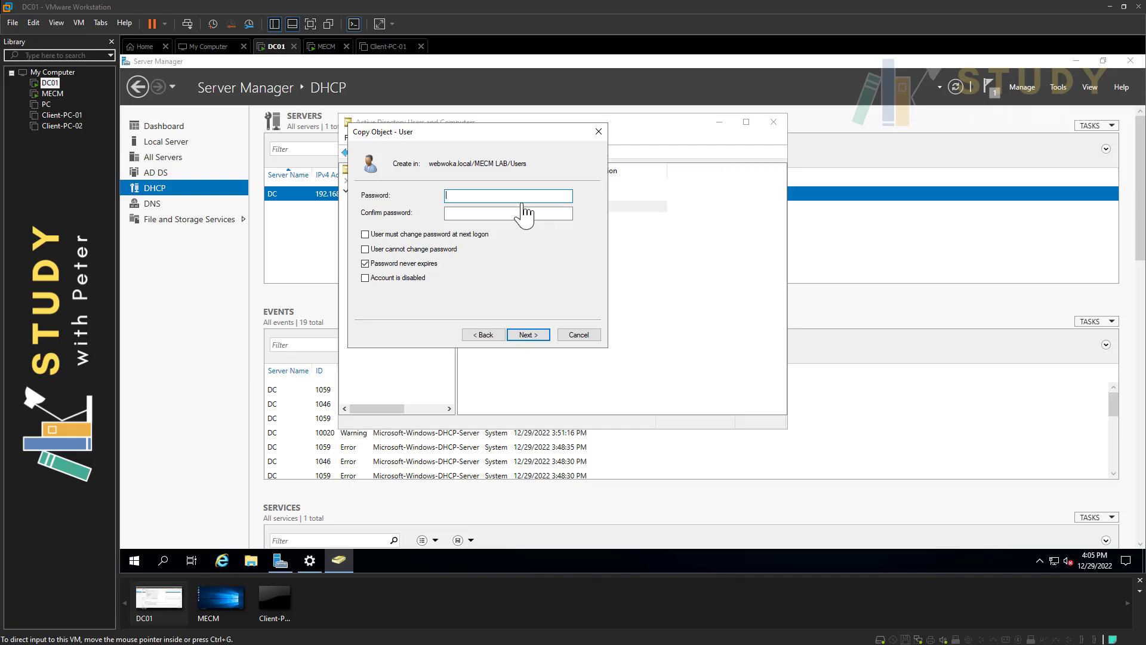
pyautogui.hotkey('ctrl', 'v')
pyautogui.click(501, 216)
pyautogui.hotkey('ctrl', 'v')
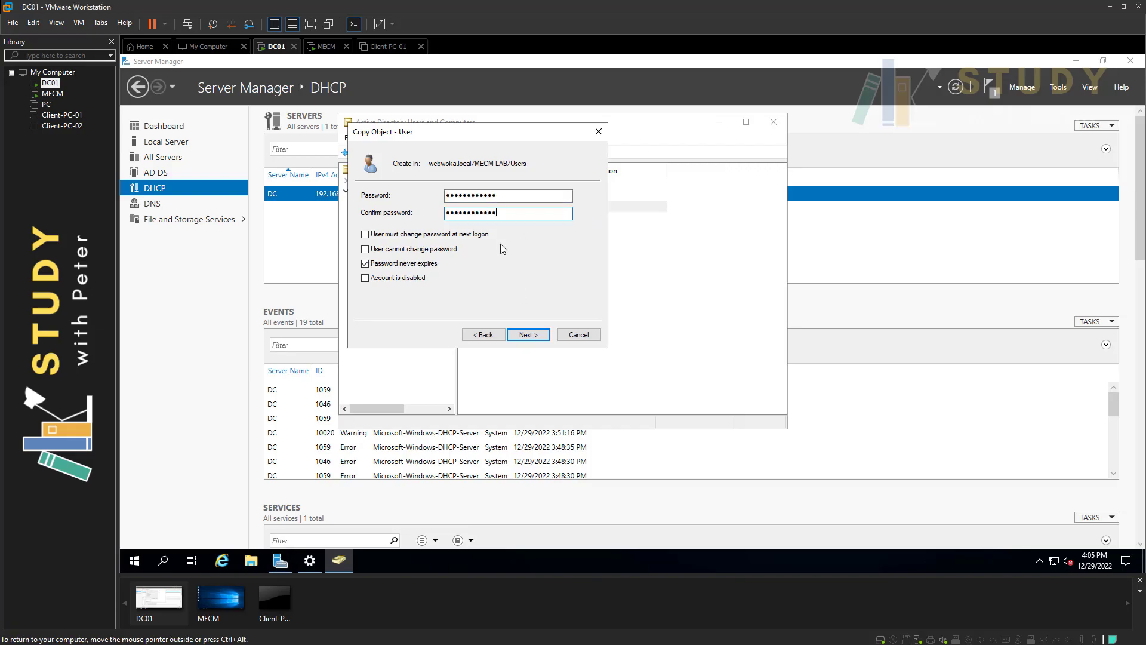
pyautogui.click(536, 337)
pyautogui.click(528, 335)
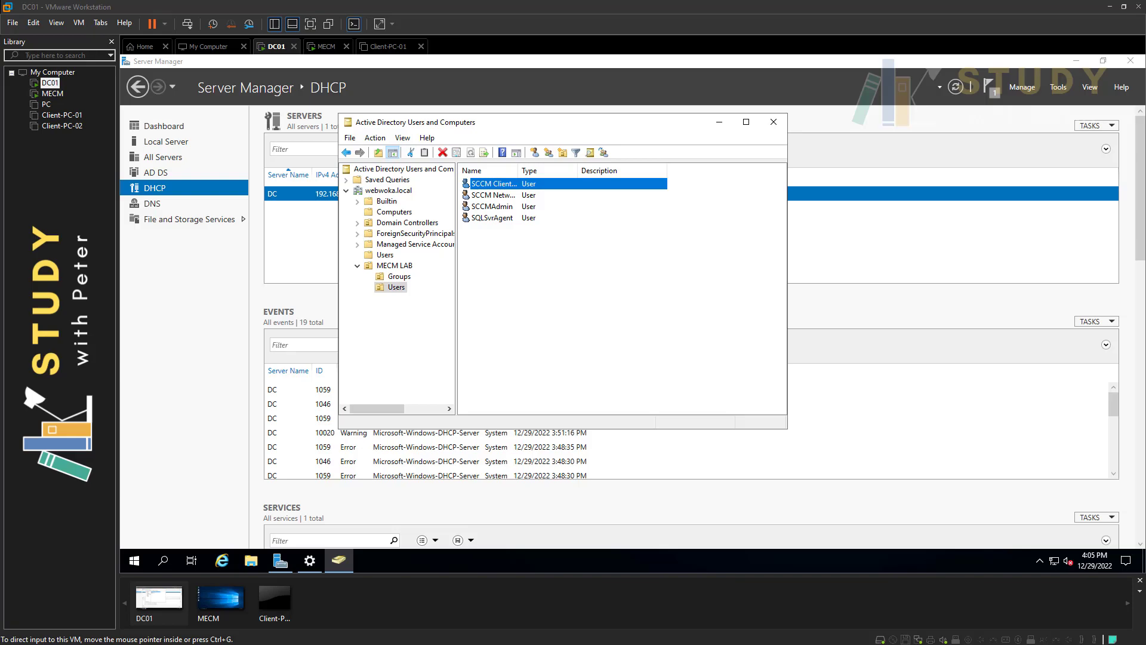
# Switch to the Notepad notes and add the indented sub-item "-SCCM Domain Join Account" under AD Accounts.
pyautogui.hotkey('alt', 'Tab')
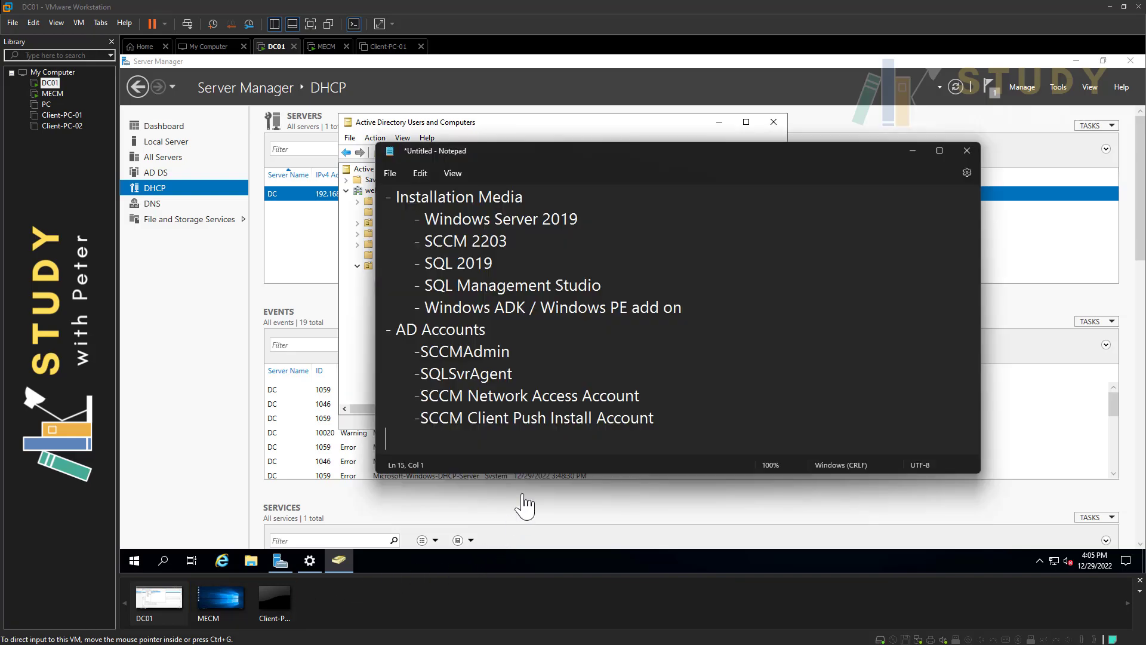
pyautogui.press('Tab')
pyautogui.write('-SCCM Domain Join Account')
# Return to the directory's user list and copy SQLSvrAgent with first name "SCCM Domain Join Account" and logon name "sccm_dja", continuing to the password settings.
pyautogui.click(345, 295)
pyautogui.rightClick(530, 240)
pyautogui.click(509, 216)
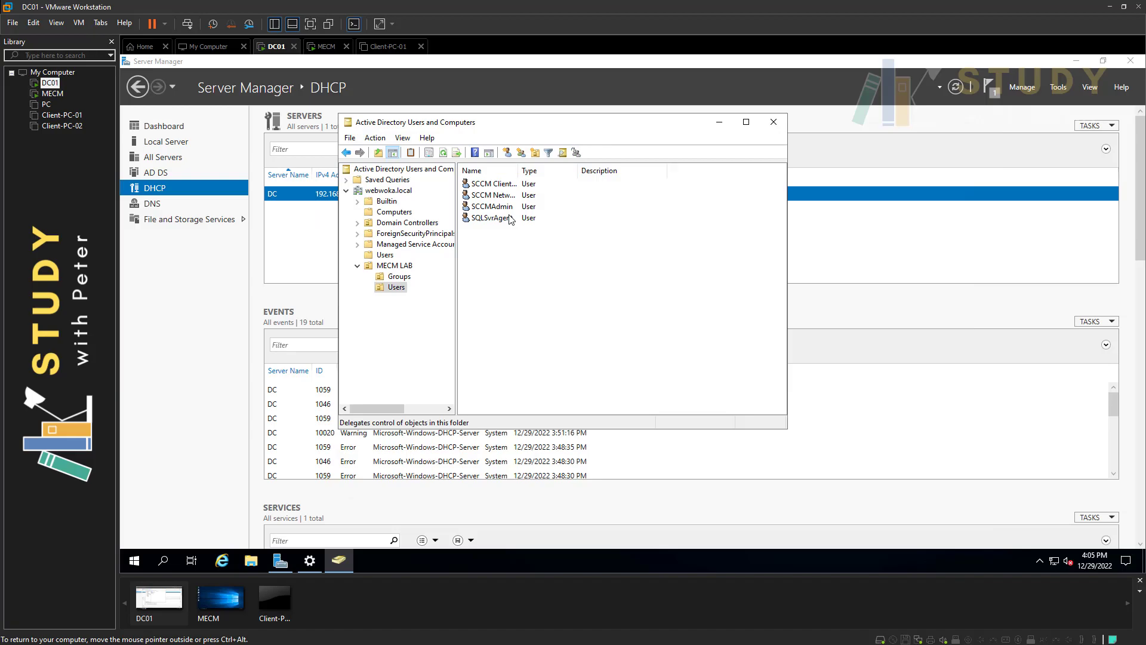
pyautogui.rightClick(519, 218)
pyautogui.click(542, 225)
pyautogui.hotkey('ctrl', 'v')
pyautogui.click(425, 263)
pyautogui.write('s')
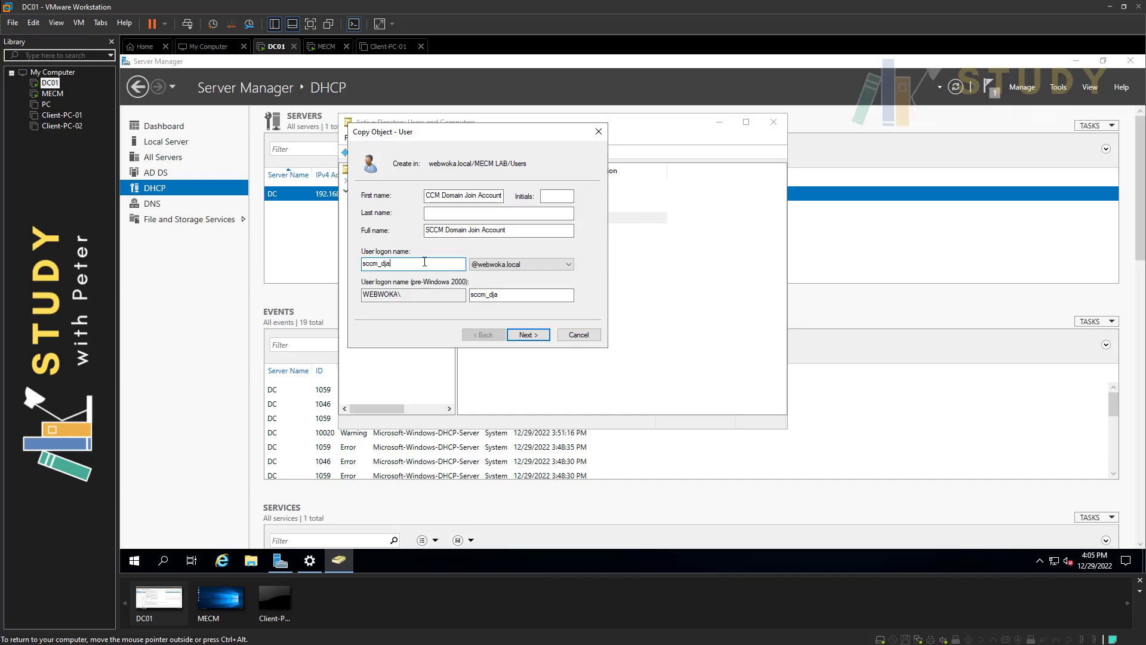
pyautogui.click(514, 335)
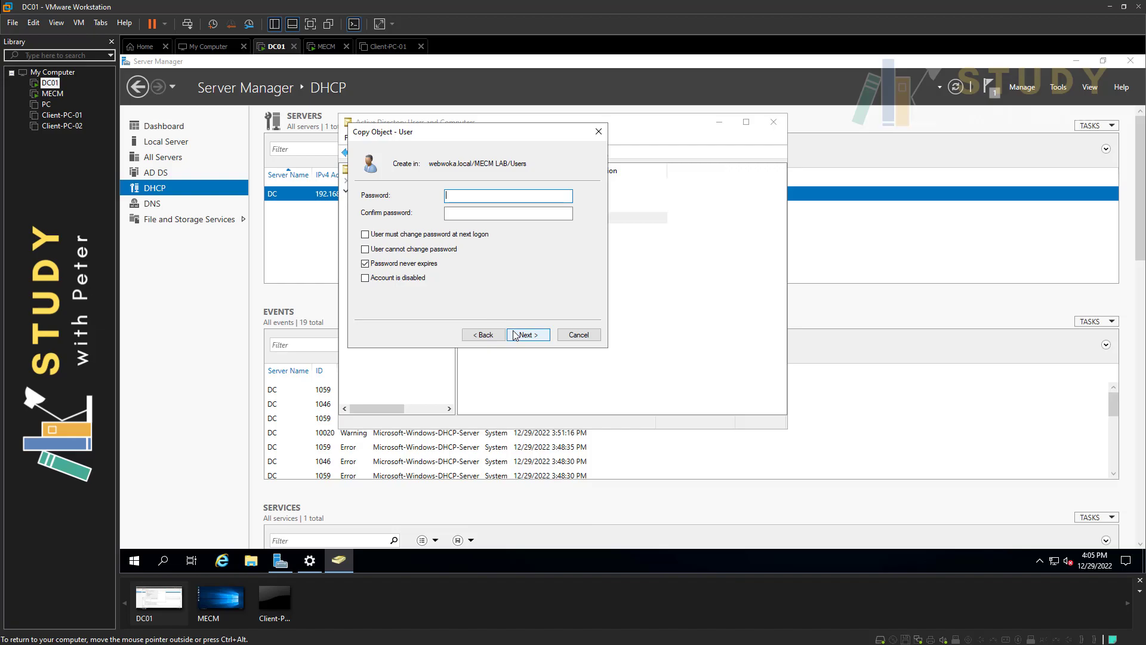
# Enter and confirm the password for the domain join account, and finish creating the user.
pyautogui.write('••••••••••••')
pyautogui.press('Tab')
pyautogui.write('••••••••••••')
pyautogui.press('Return')
pyautogui.press('Return')
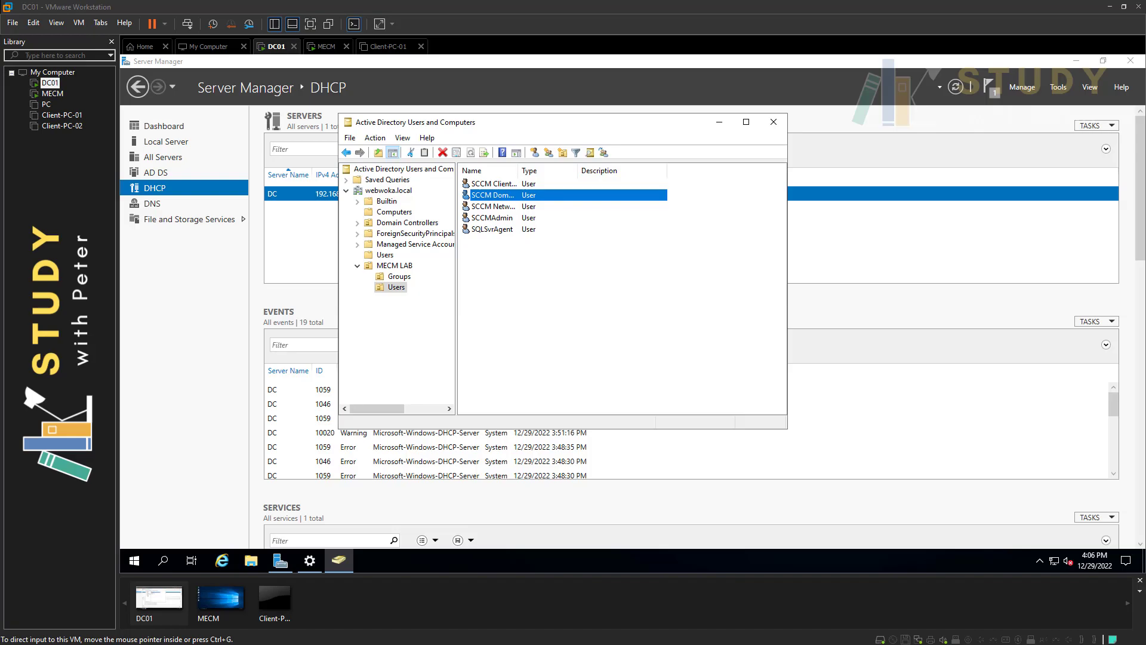
# Create a security group for the SCCM admins in the Groups organizational unit under MECM LAB.
pyautogui.click(399, 276)
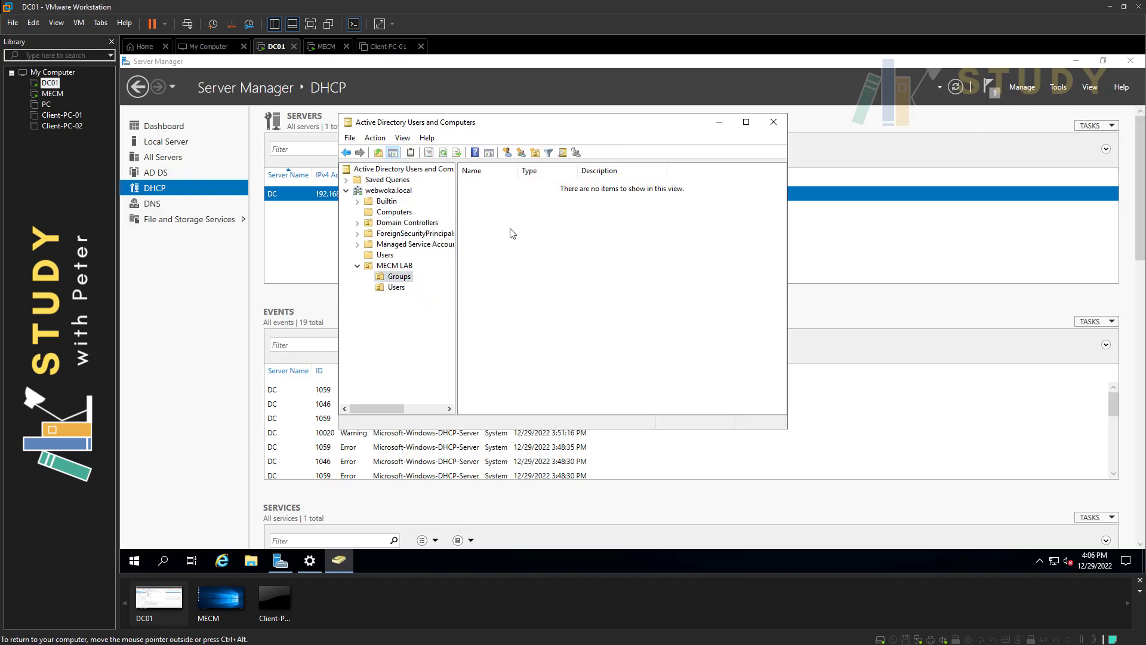
pyautogui.rightClick(510, 233)
pyautogui.moveTo(572, 281)
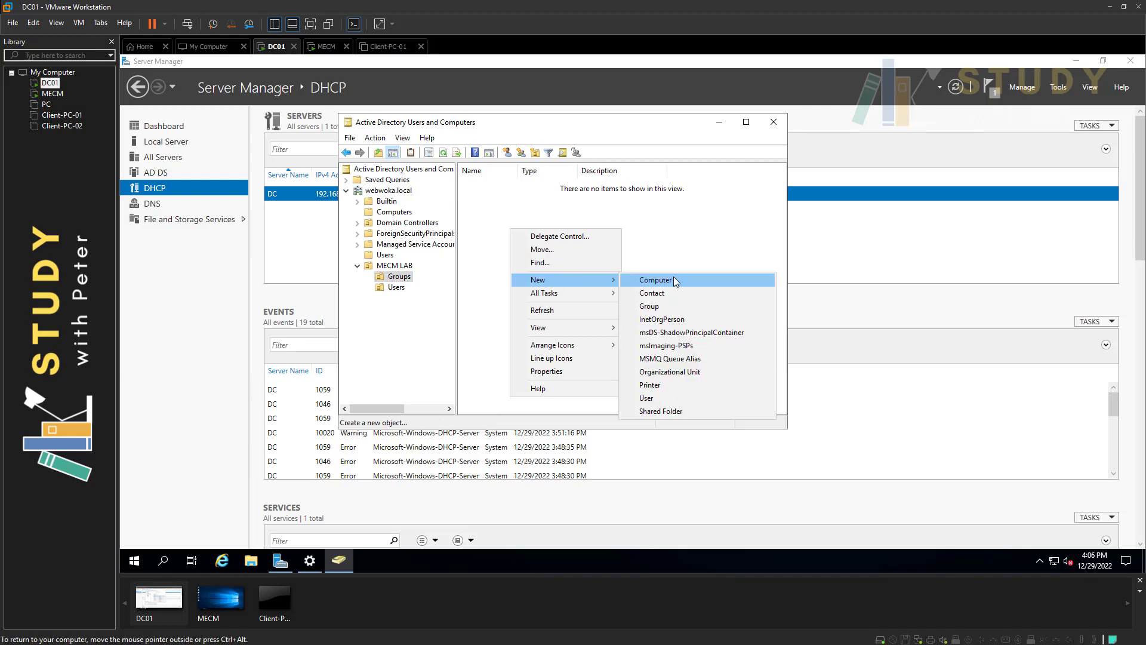
pyautogui.click(651, 306)
pyautogui.hotkey('ctrl', 'v')
pyautogui.click(528, 333)
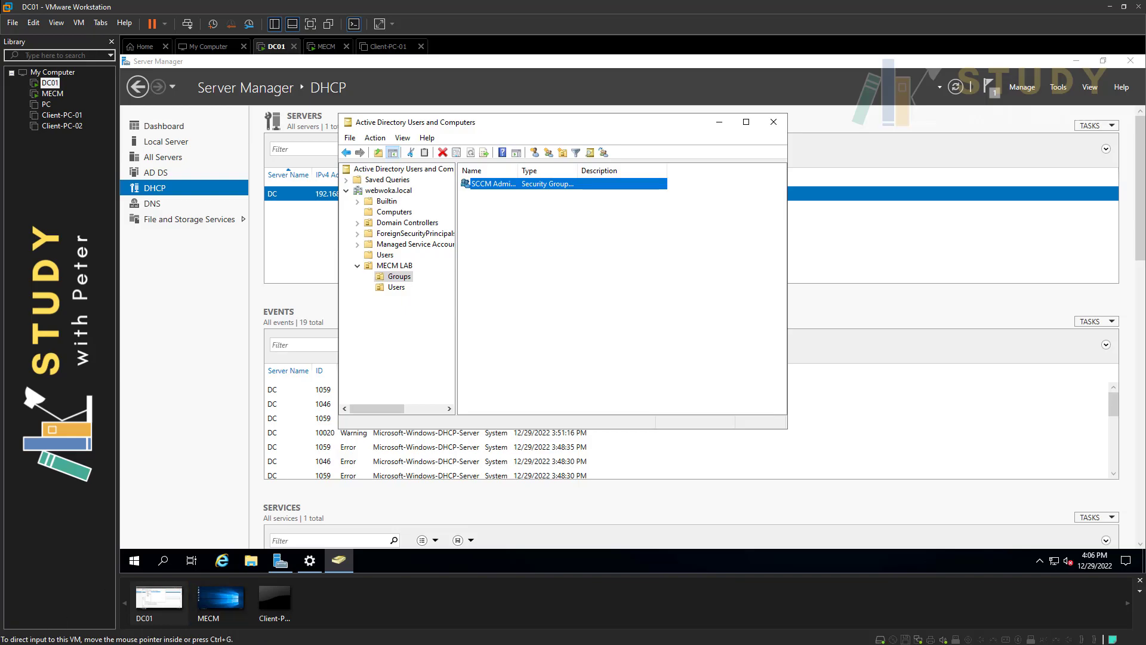
# Switch to the Notepad notes and add the indented sub-item "- SCCM Admins Group" on a new line.
pyautogui.hotkey('alt', 'Tab')
pyautogui.press('Return')
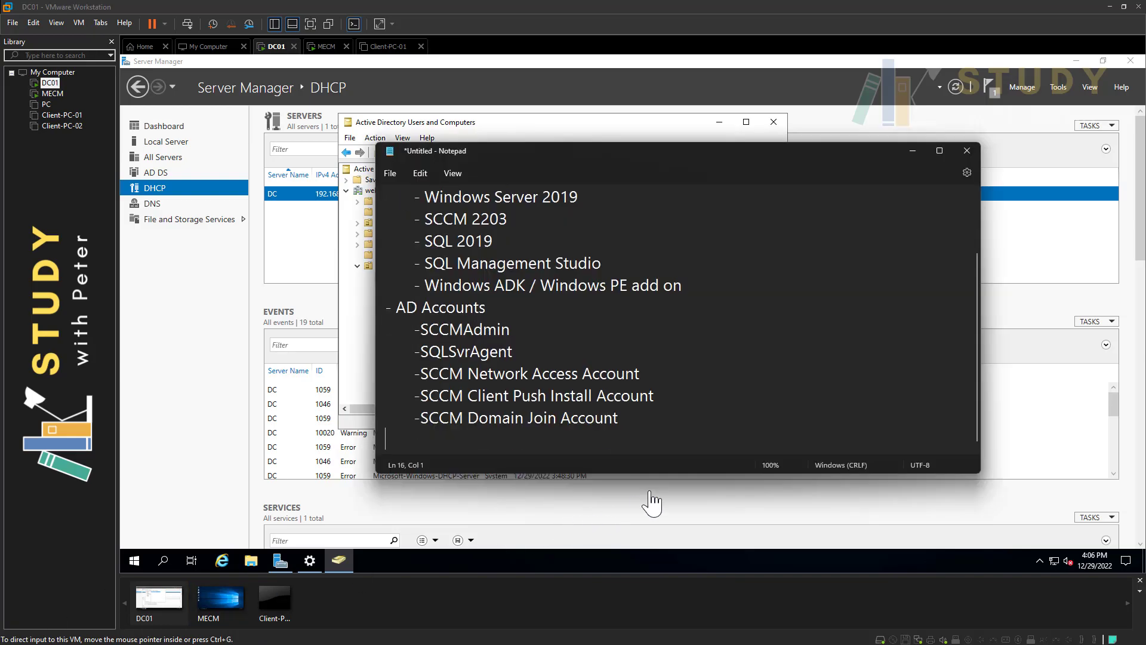
pyautogui.press('Tab')
pyautogui.write('- SCCM Admins Group')
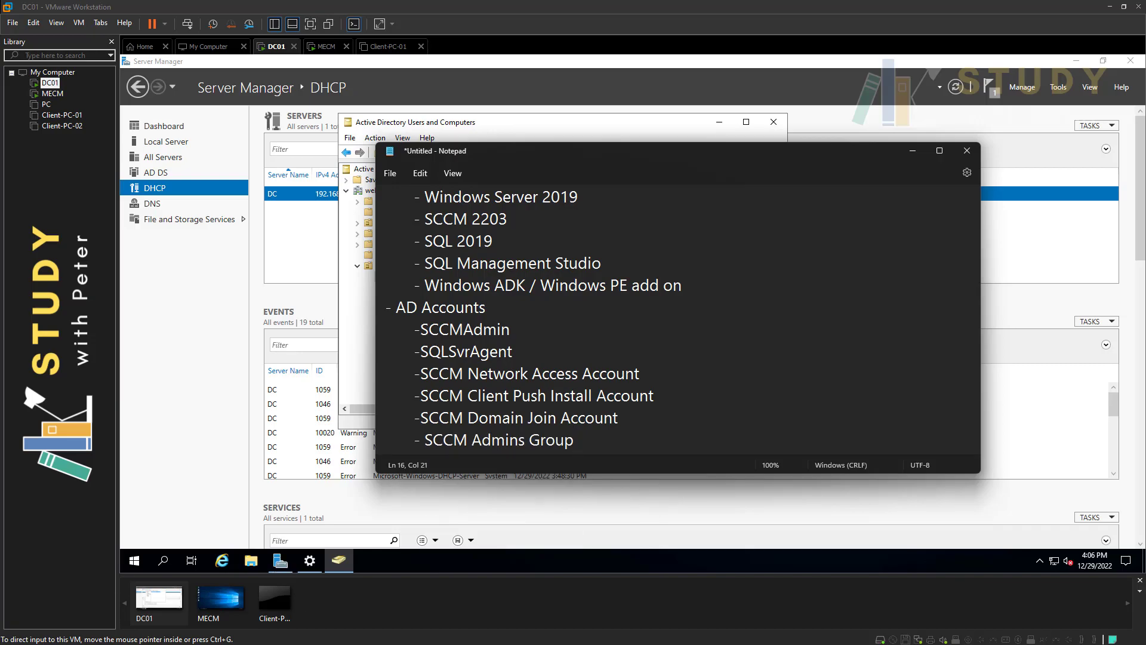
# Add the indented sub-item "-SCCM SQL Reporting Account" below the admins group entry in the notes.
pyautogui.hotkey('alt', 'Tab')
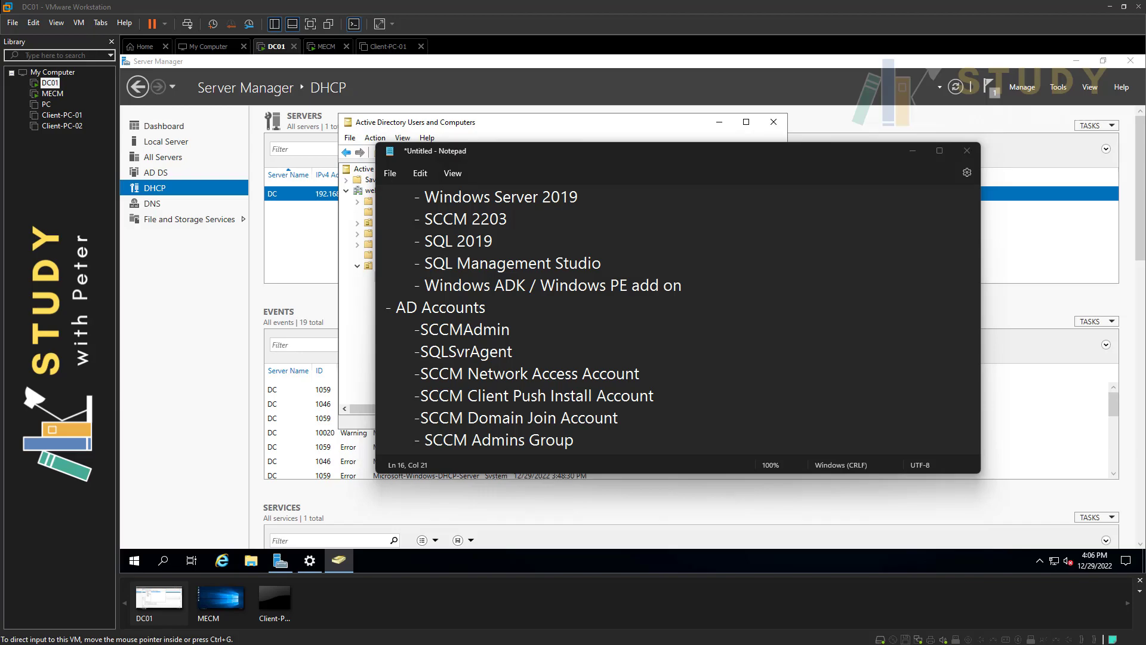
pyautogui.click(610, 443)
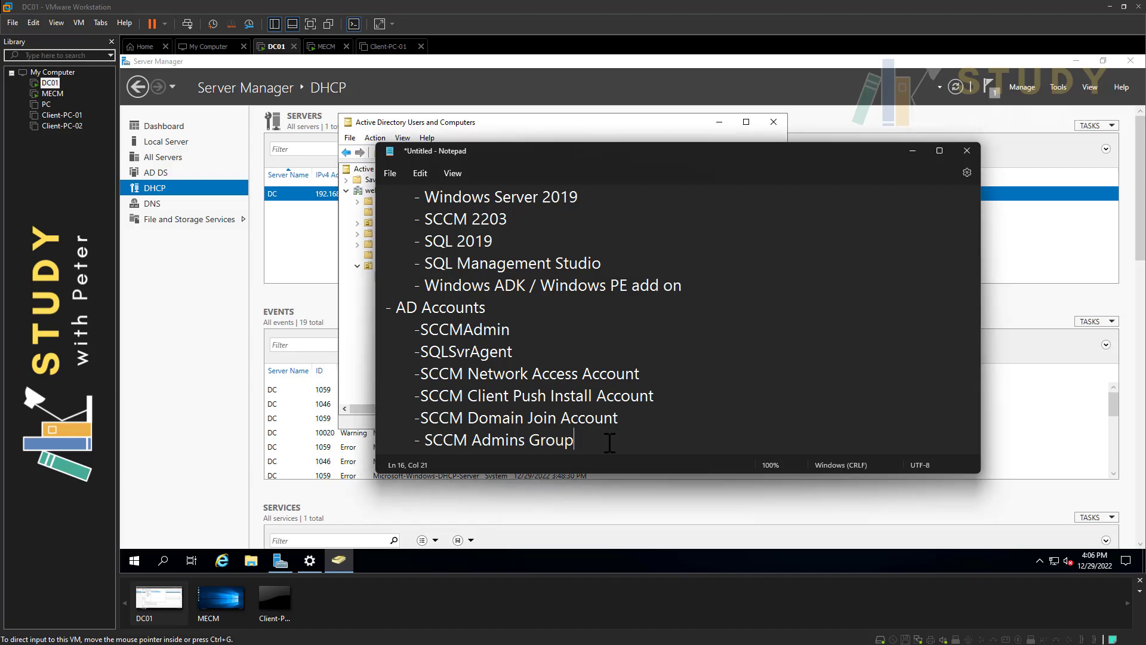
pyautogui.press('Return')
pyautogui.write('-')
pyautogui.press('Home')
pyautogui.press('Tab')
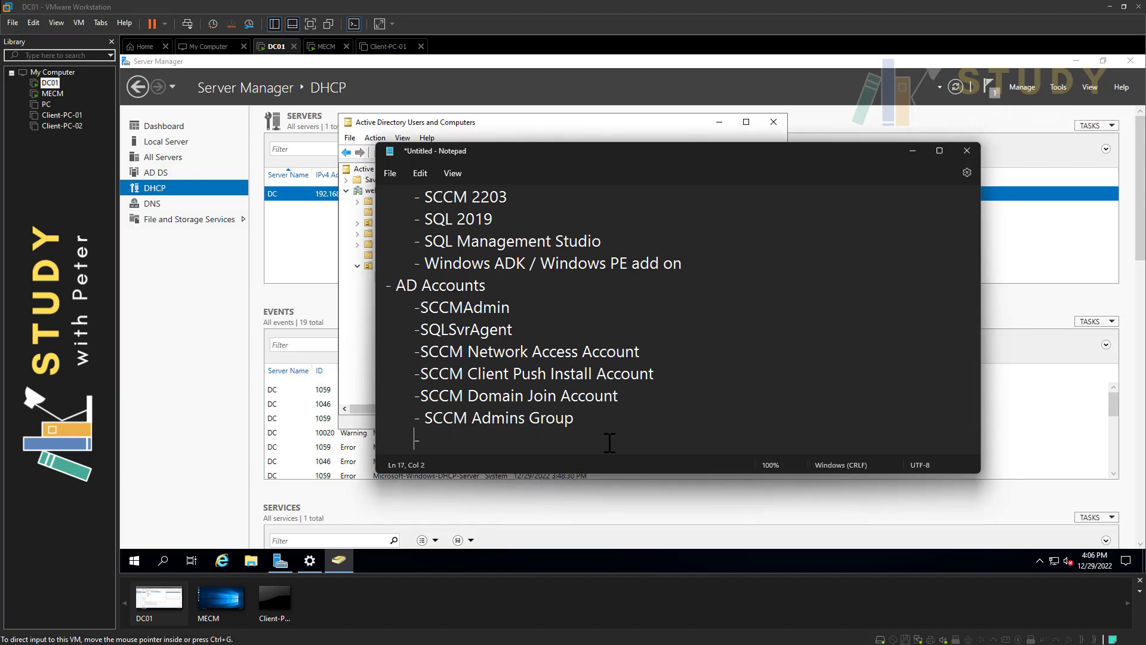
pyautogui.write('SCCM SQL Reporting Account')
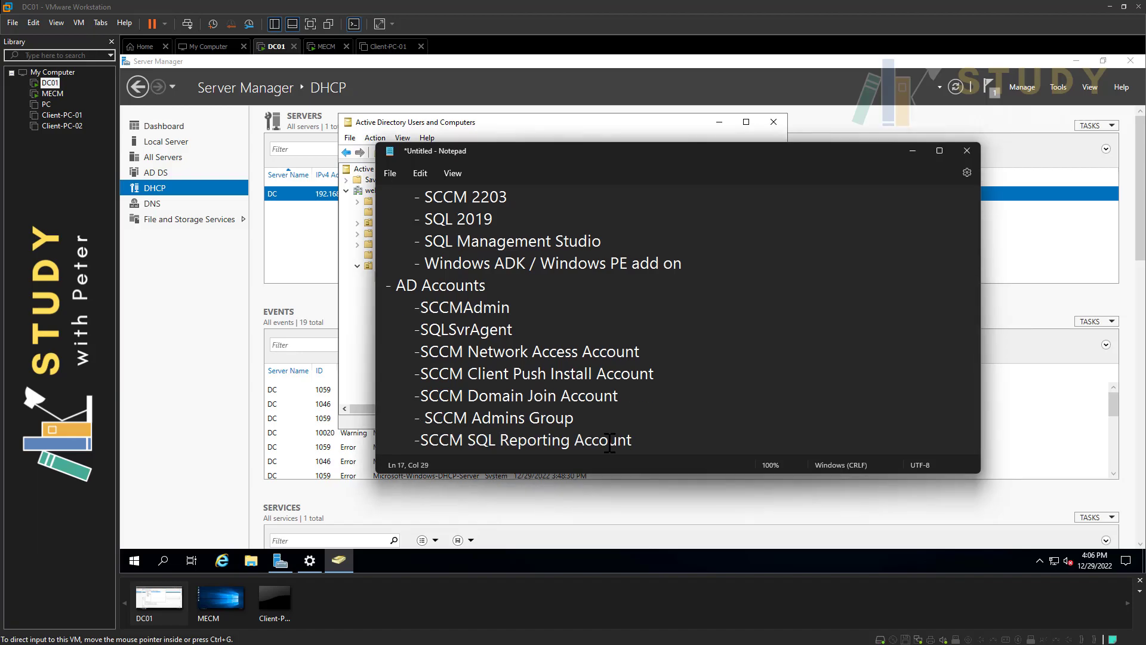
# Start a new user in the MECM LAB Users unit with first name "SCCM SQL Reporting Account", copied from the notes, and logon name "sccm_sql_ra".
pyautogui.moveTo(639, 442); pyautogui.dragTo(420, 442)
pyautogui.hotkey('ctrl', 'c')
pyautogui.click(358, 340)
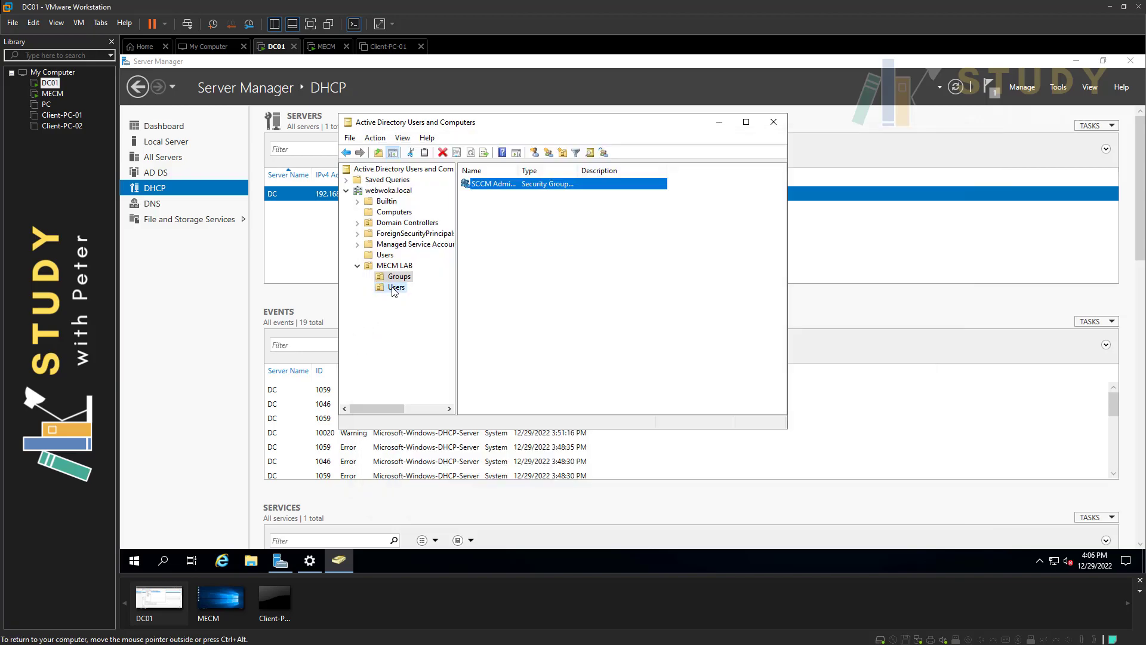
pyautogui.click(394, 288)
pyautogui.rightClick(529, 260)
pyautogui.moveTo(598, 313)
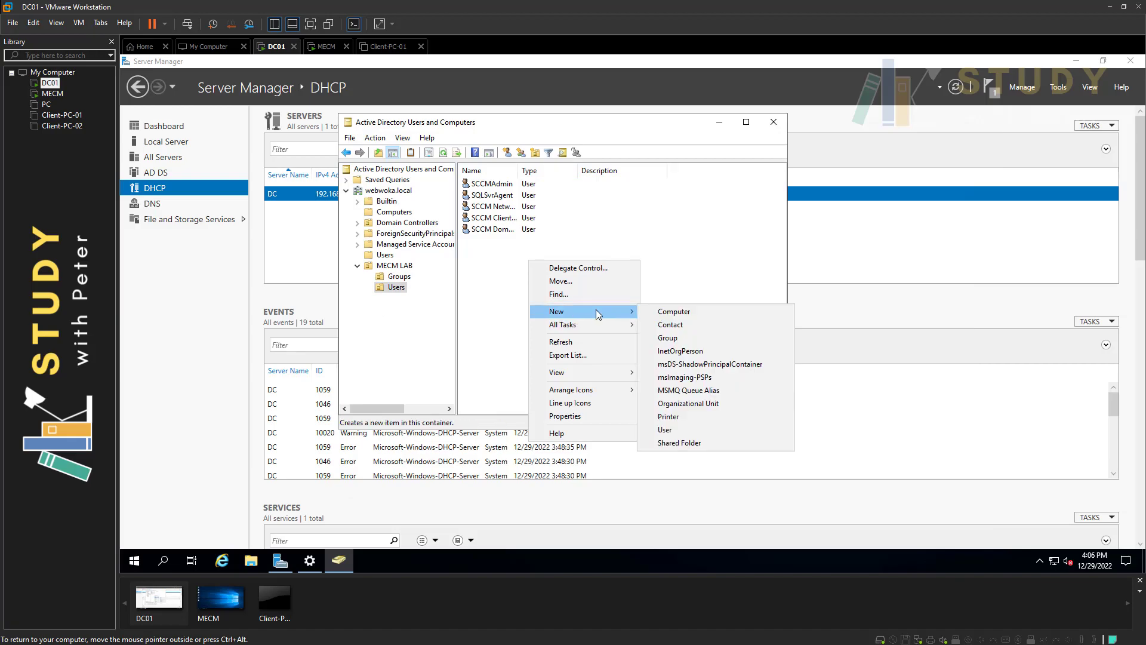
pyautogui.click(689, 430)
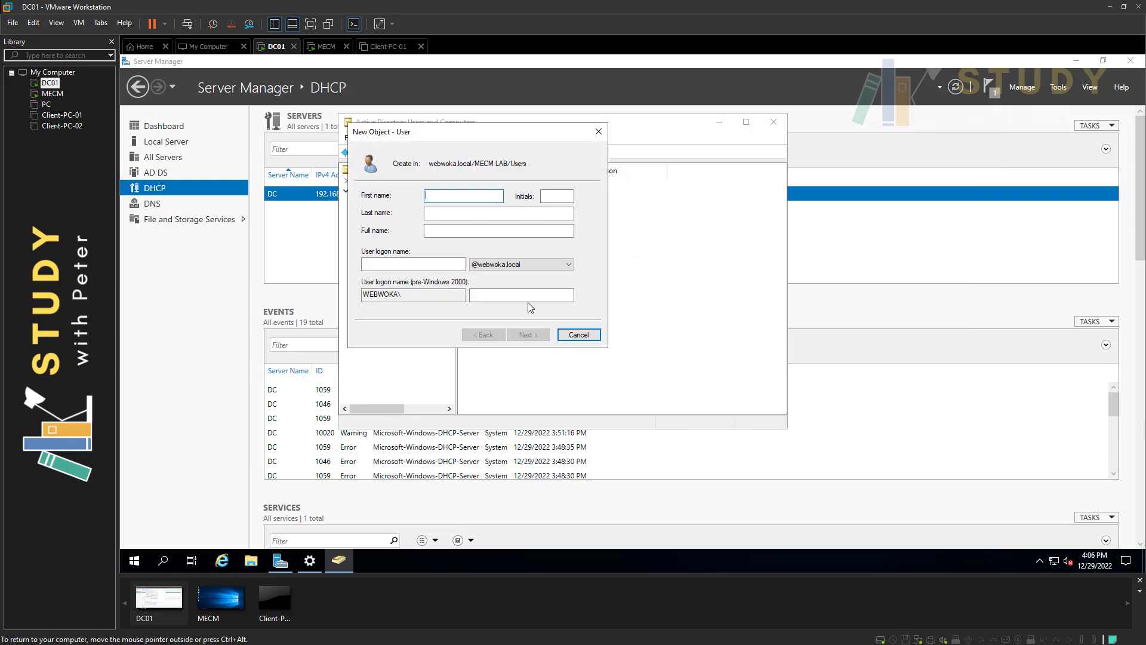
pyautogui.hotkey('ctrl', 'v')
pyautogui.click(442, 263)
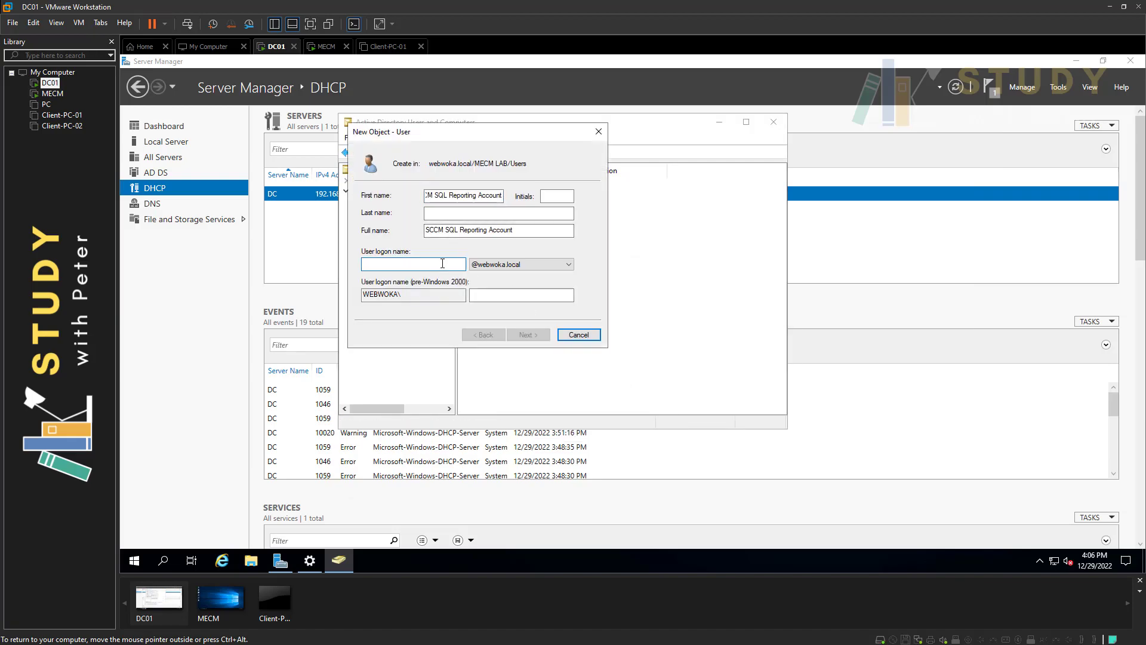
pyautogui.write('sccm_sql_ra')
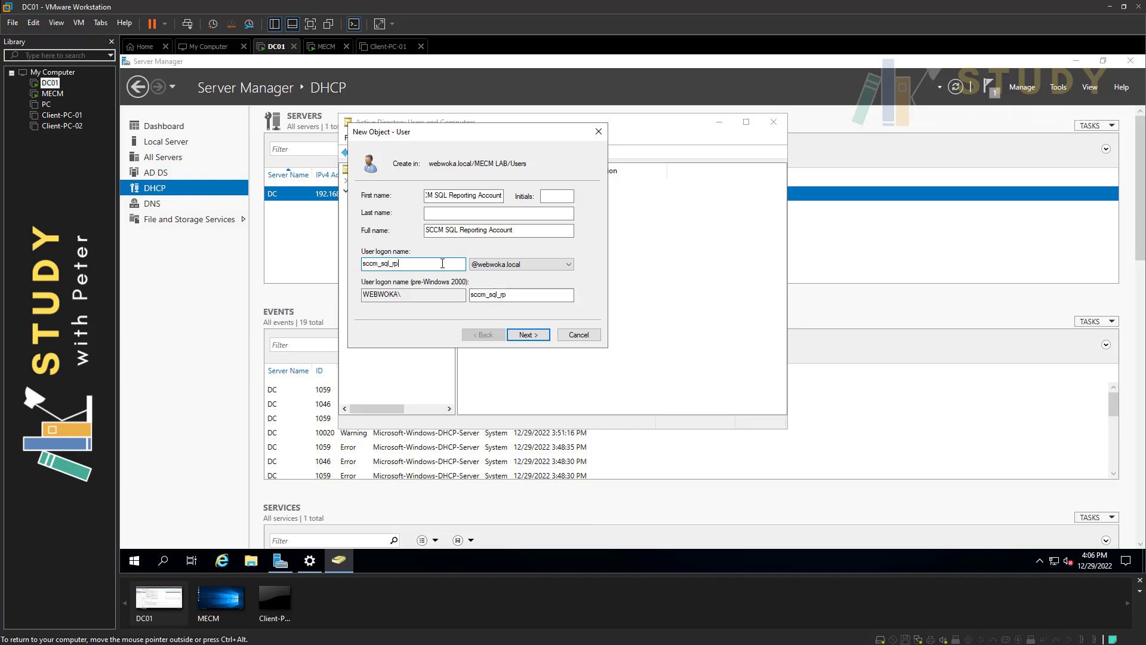
pyautogui.click(526, 334)
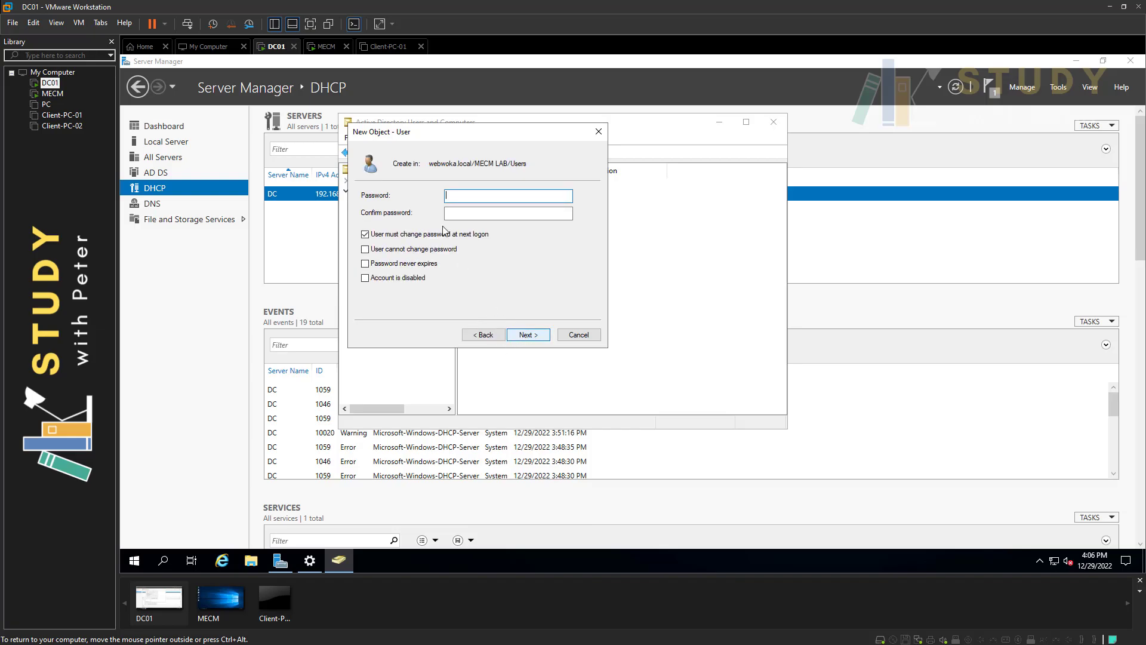
# Turn off the forced password change at next logon and enable Password never expires for the SQL reporting account.
pyautogui.click(381, 234)
pyautogui.click(391, 264)
pyautogui.click(522, 194)
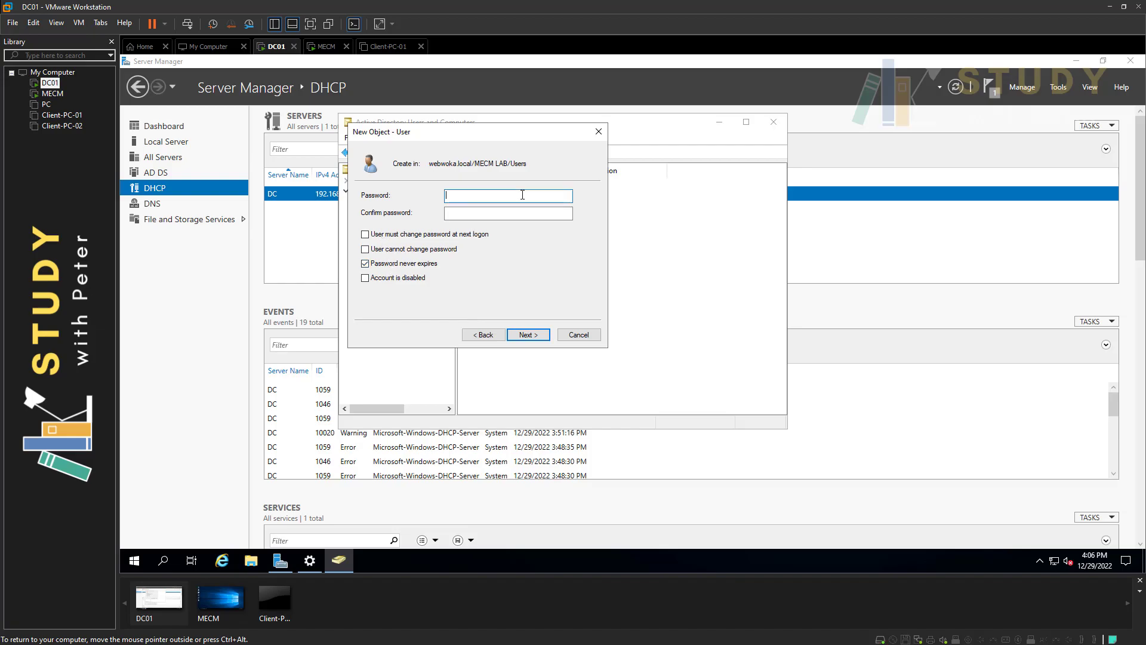
# Enter and confirm the password for the SQL reporting account, and finish creating the user.
pyautogui.write('••••••••••••')
pyautogui.press('Tab')
pyautogui.write('••••••••••')
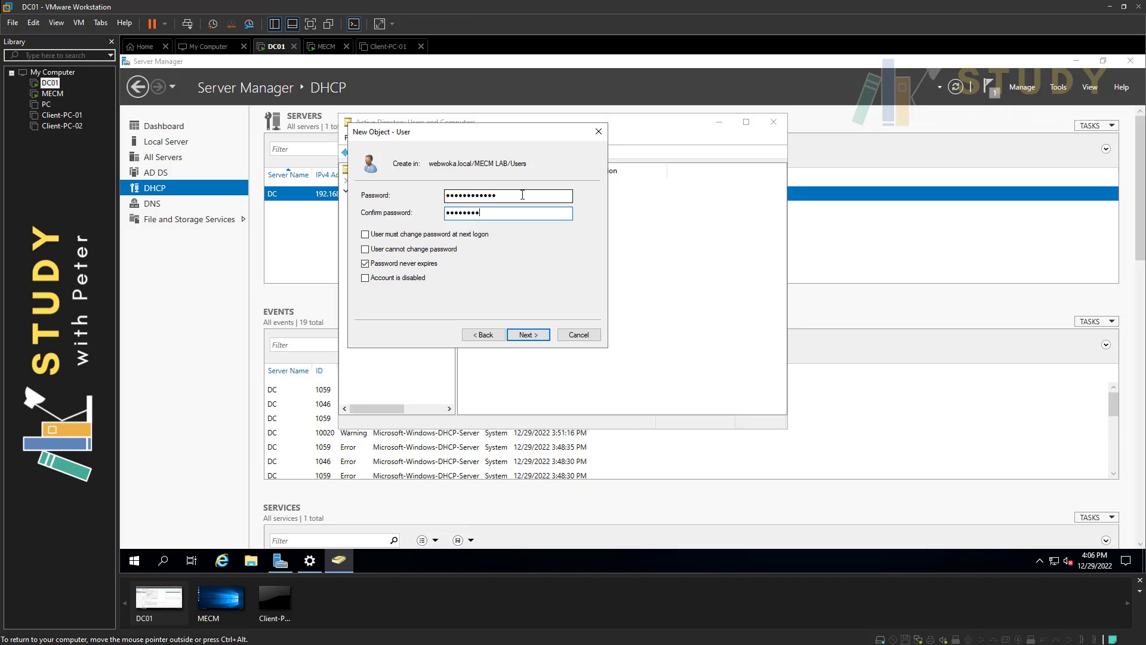
pyautogui.press('Return')
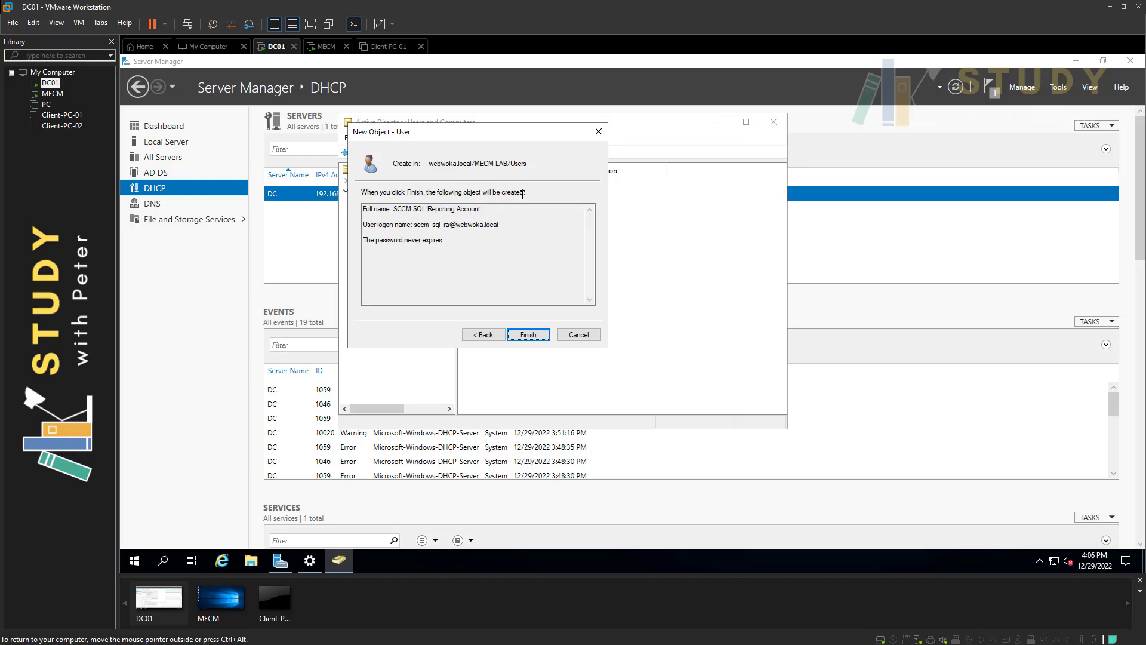
pyautogui.press('Return')
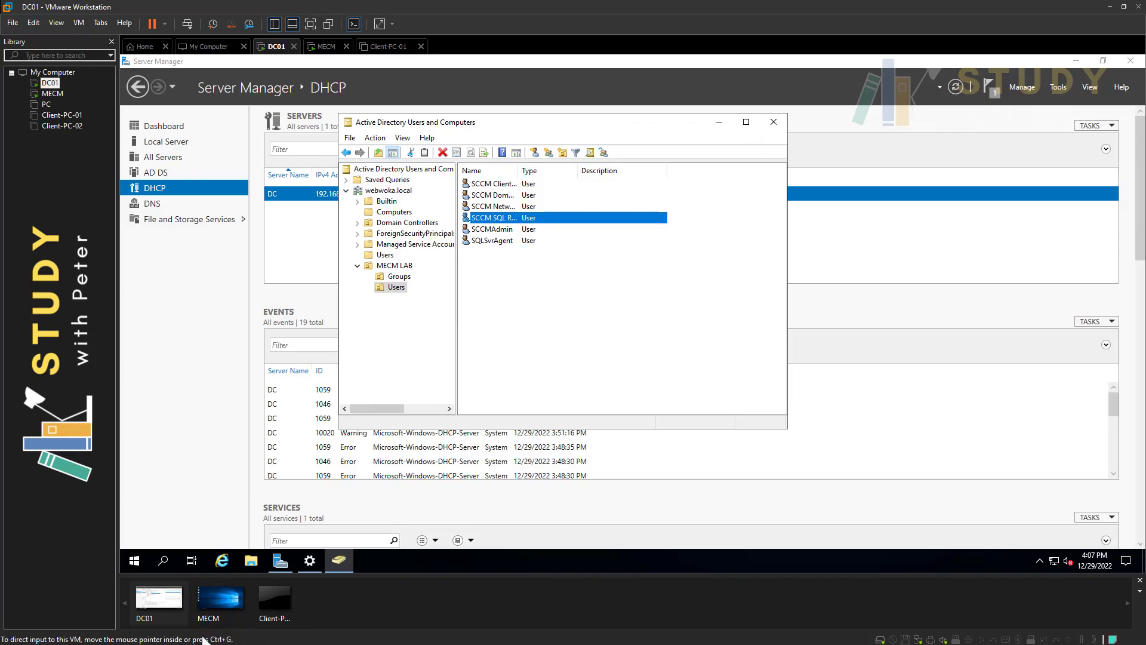
# Place the Notepad notes beside the virtual machine window and review the installation media and AD Accounts prerequisites.
pyautogui.hotkey('alt', 'Tab')
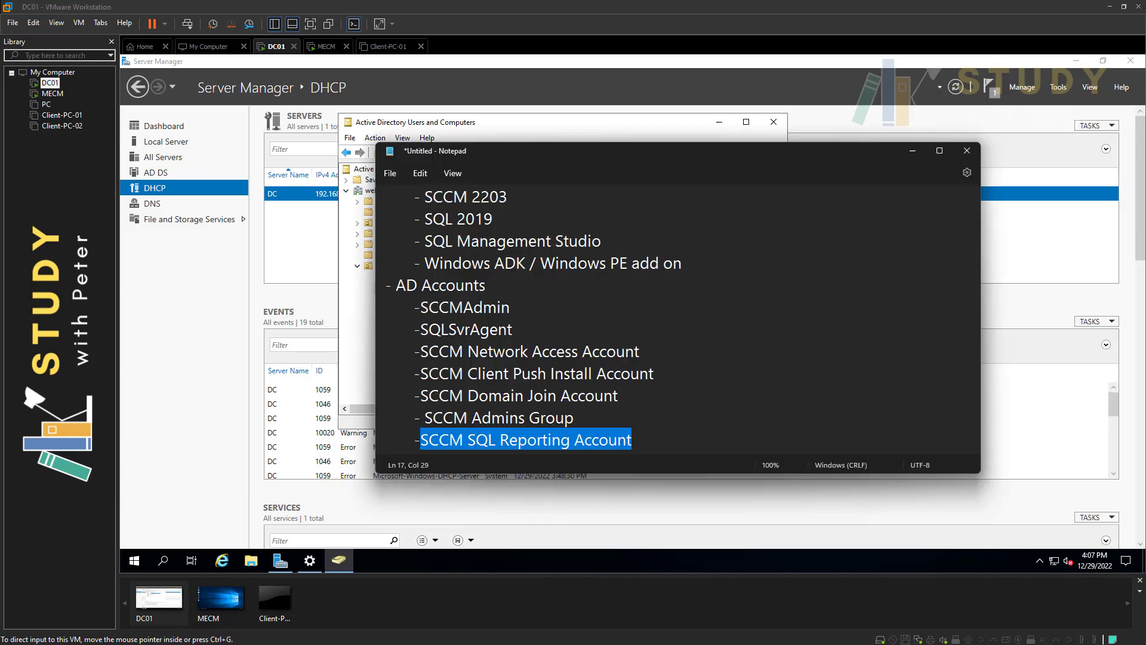
pyautogui.moveTo(586, 143); pyautogui.dragTo(739, 12)
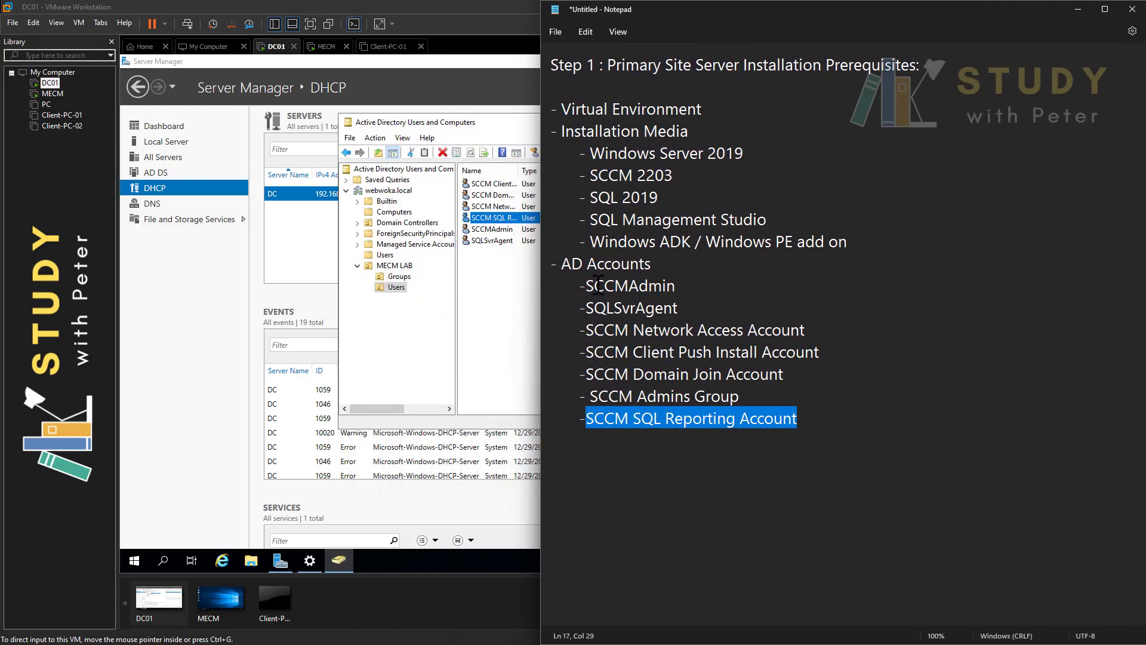
pyautogui.click(560, 268)
pyautogui.moveTo(558, 109); pyautogui.dragTo(531, 132)
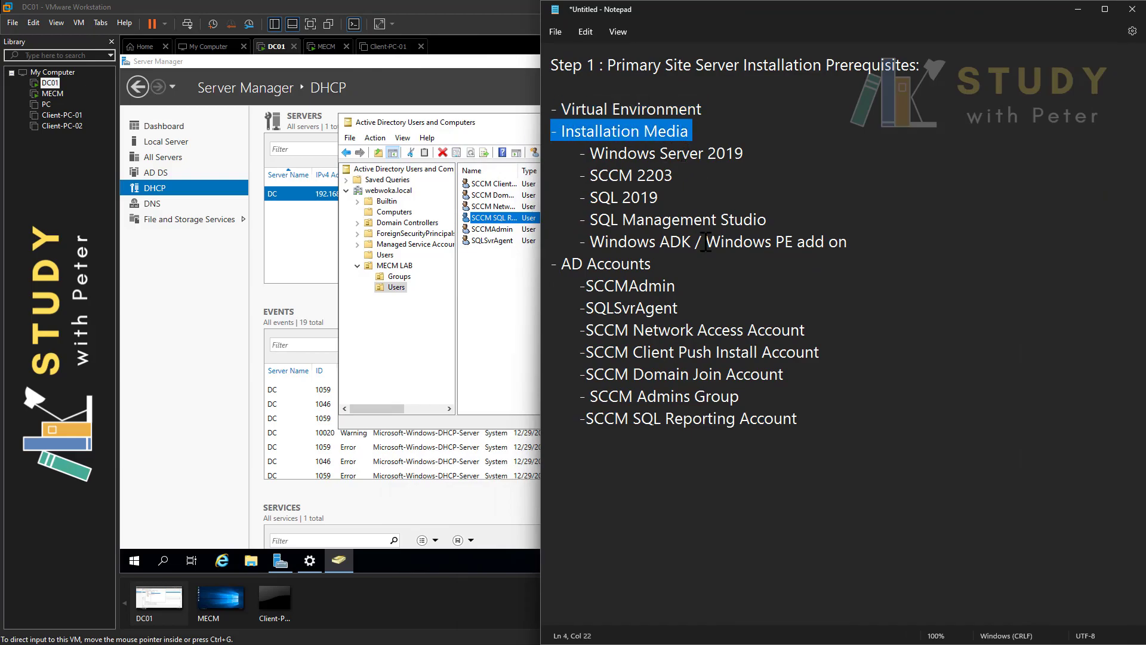
pyautogui.click(667, 263)
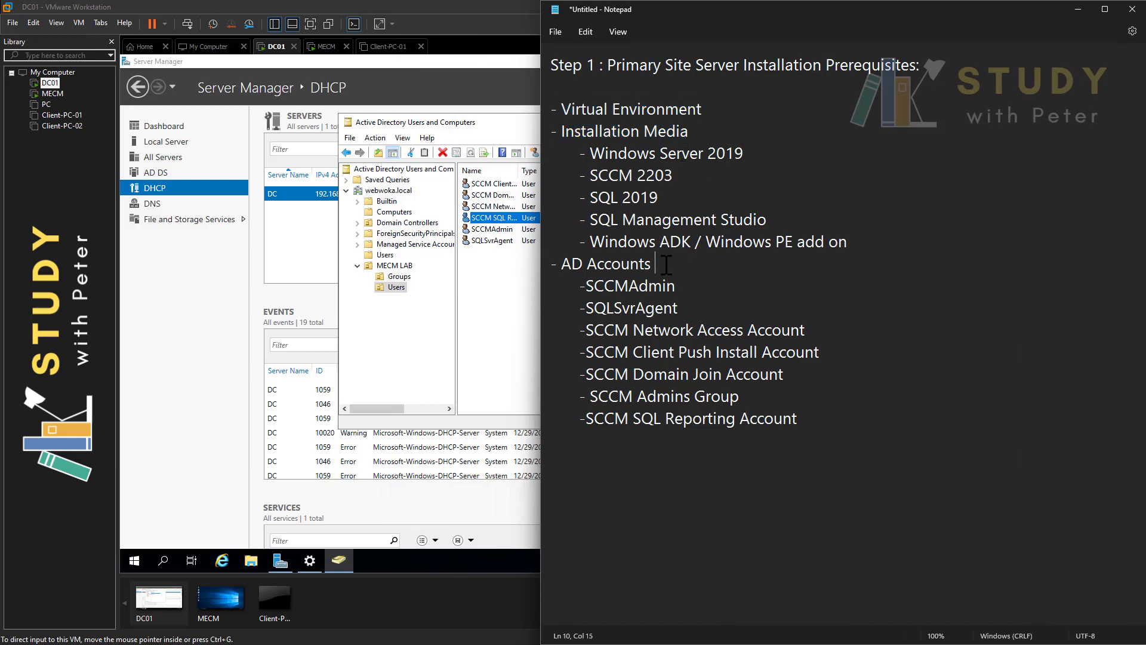
pyautogui.moveTo(667, 264); pyautogui.dragTo(544, 269)
pyautogui.moveTo(815, 418); pyautogui.dragTo(560, 258)
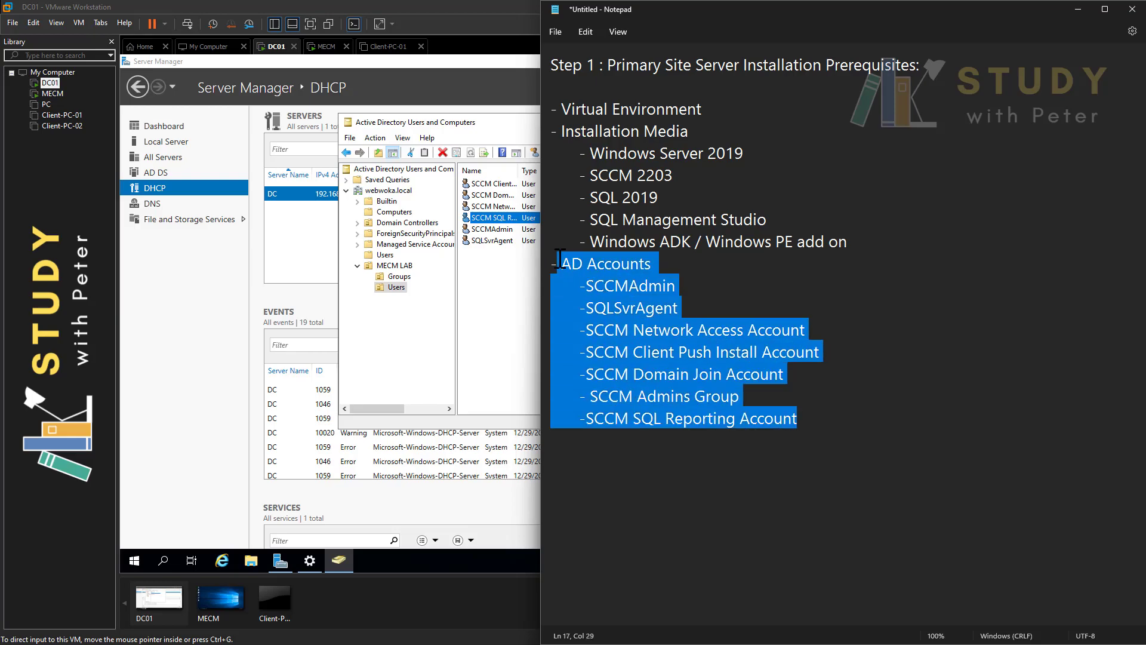
pyautogui.click(818, 332)
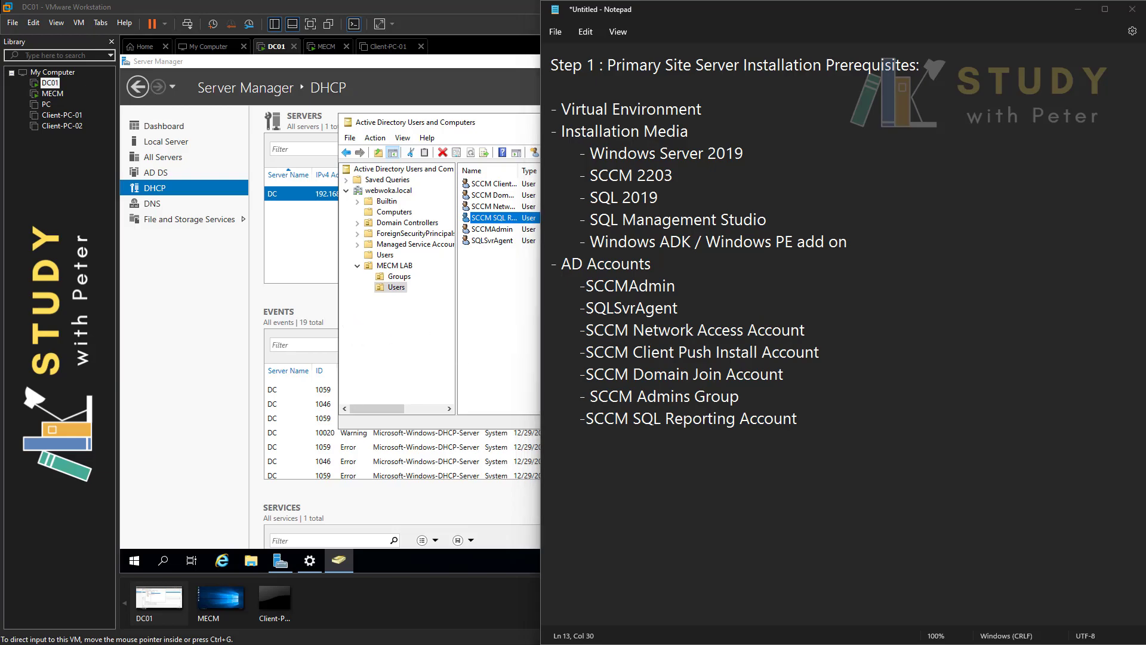
# Switch to the MECM virtual machine and open its Local Users and Groups console with lusrmgr.msc.
pyautogui.click(52, 95)
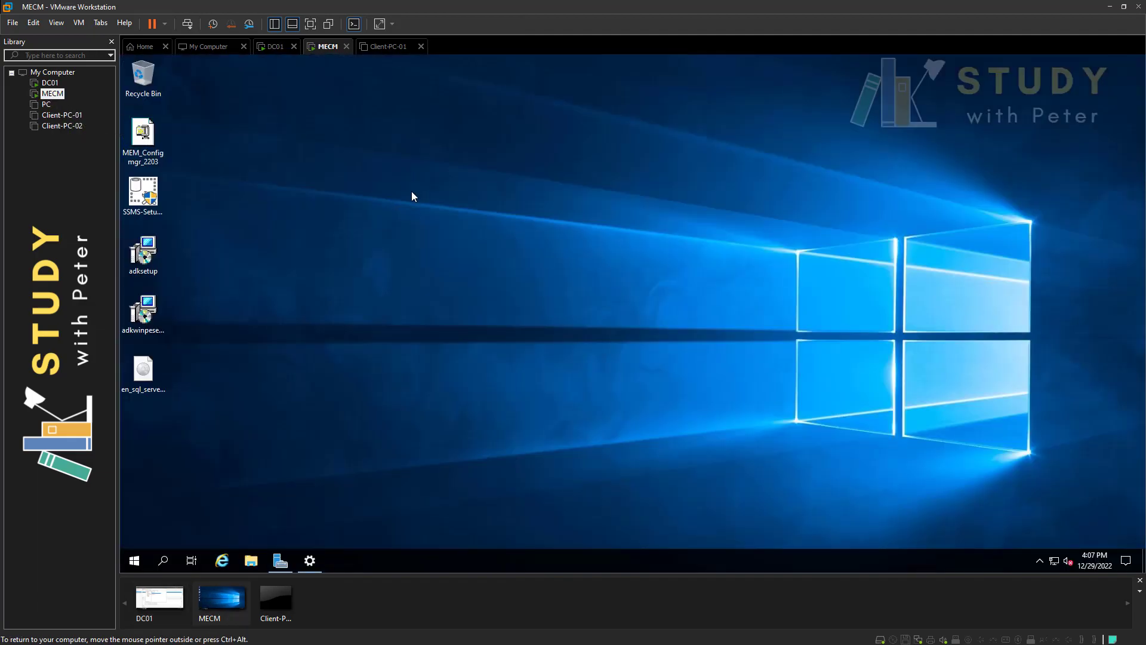
pyautogui.click(250, 560)
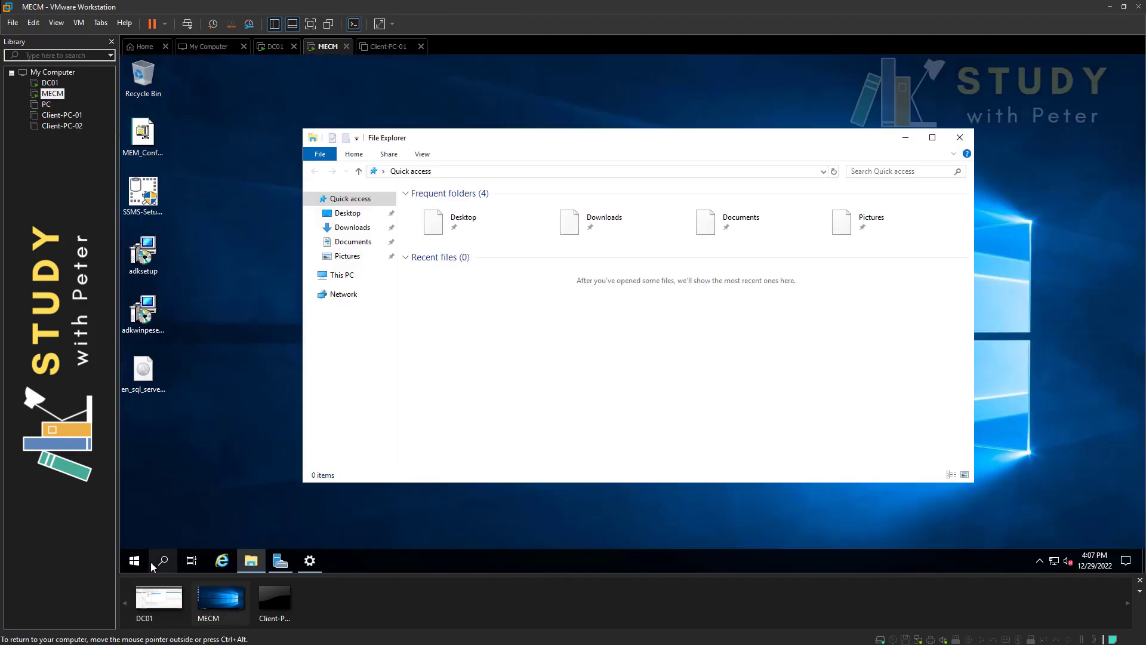
pyautogui.click(163, 561)
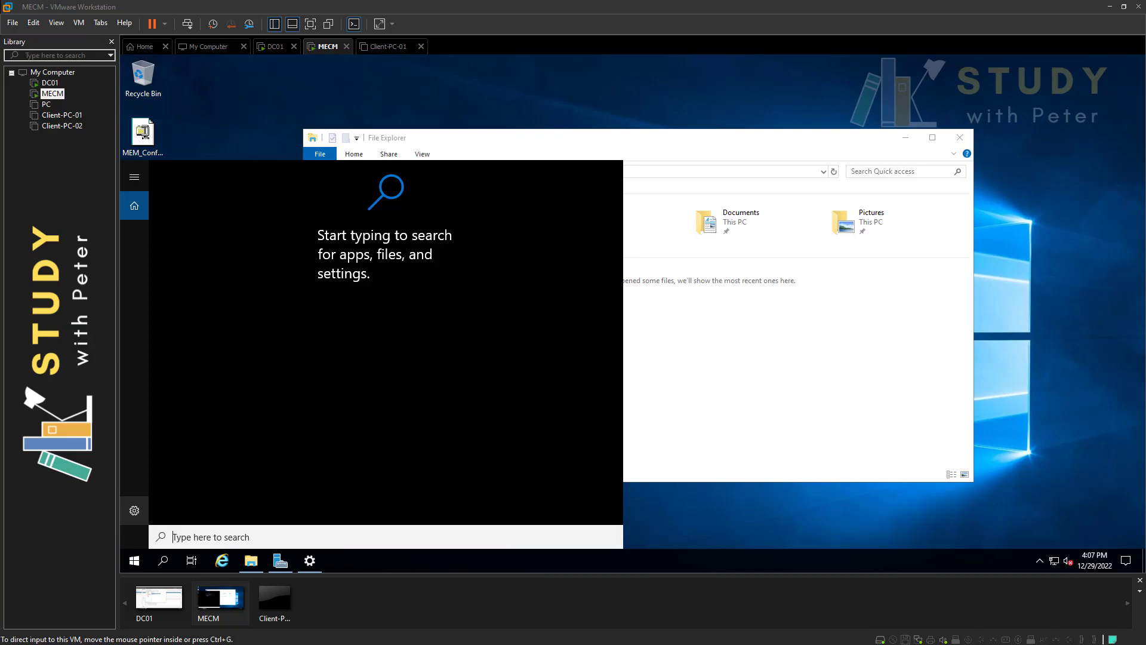
pyautogui.write('luse')
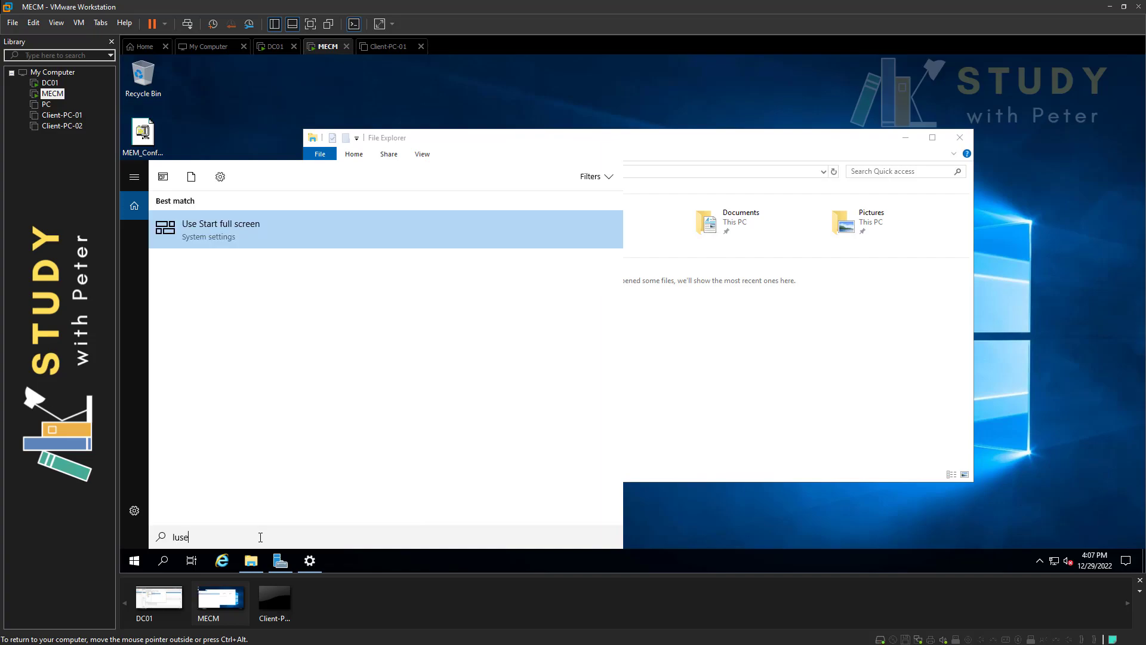
pyautogui.press('BackSpace')
pyautogui.write('rm')
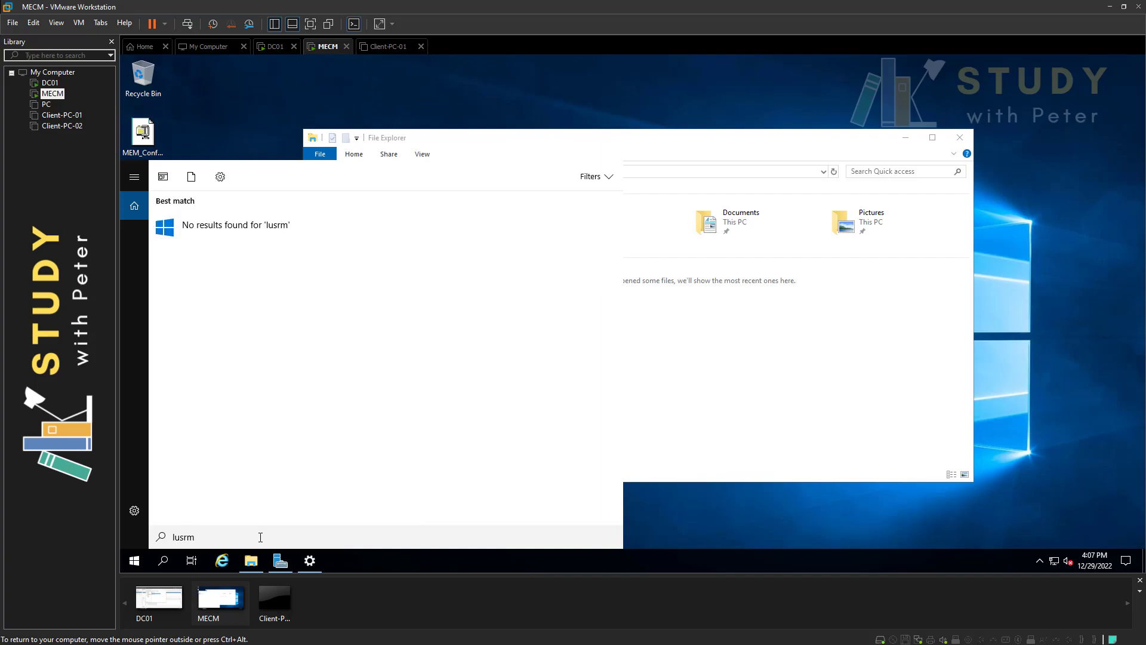
pyautogui.write('gr.msc')
pyautogui.press('Return')
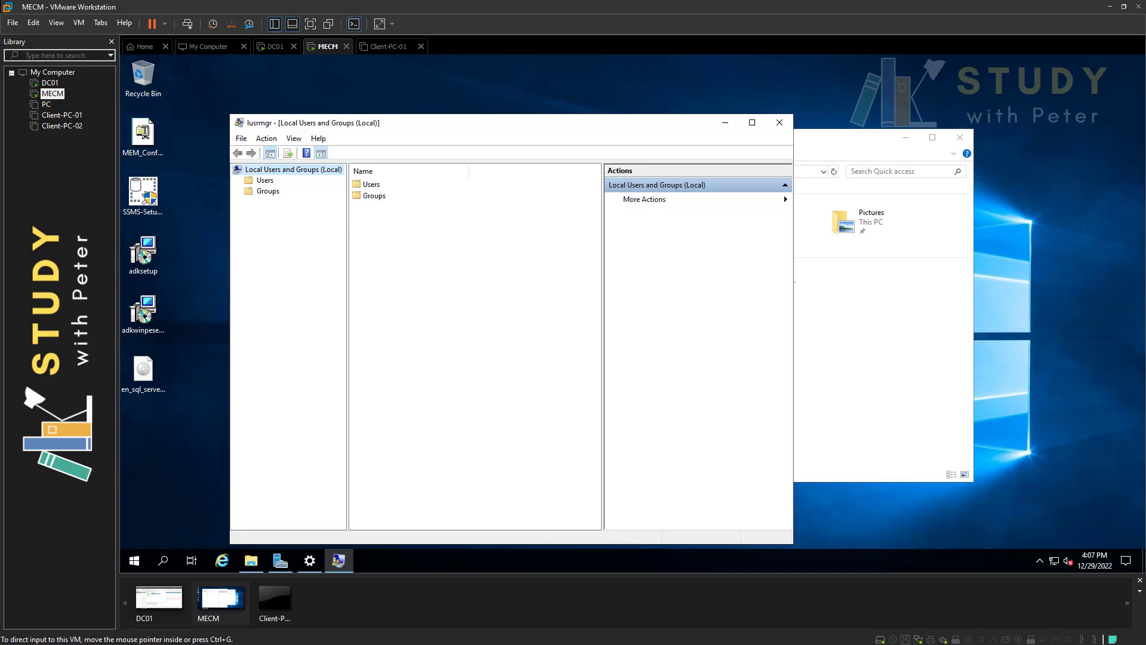
# Open the properties of the Administrators group among the local groups.
pyautogui.click(373, 197)
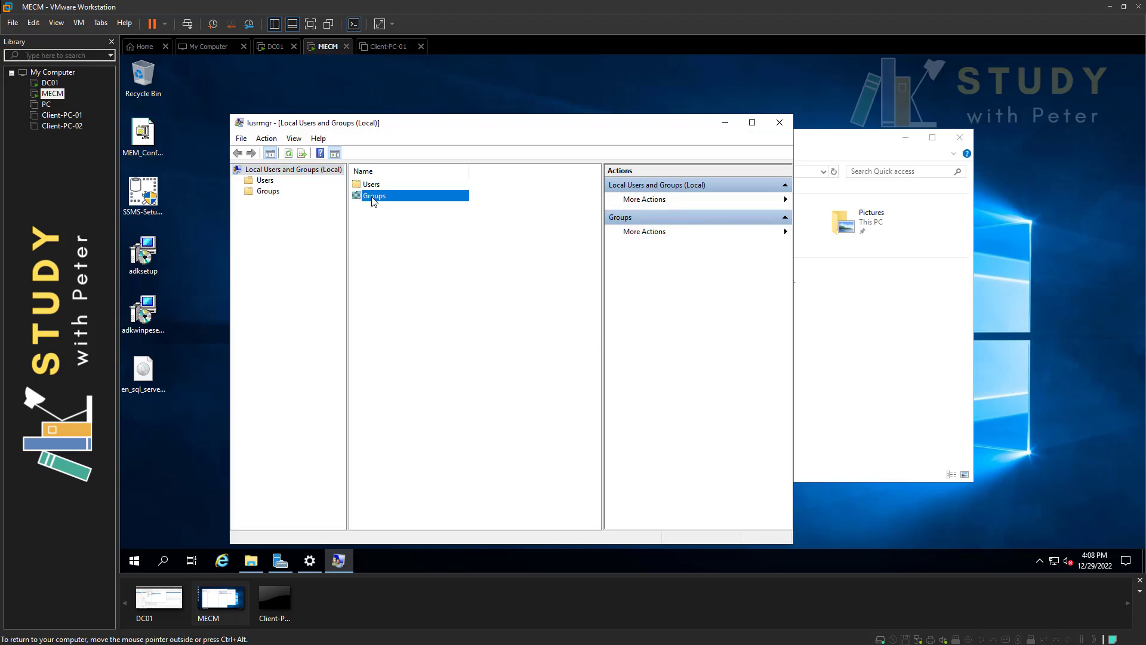
pyautogui.doubleClick(372, 198)
pyautogui.click(389, 197)
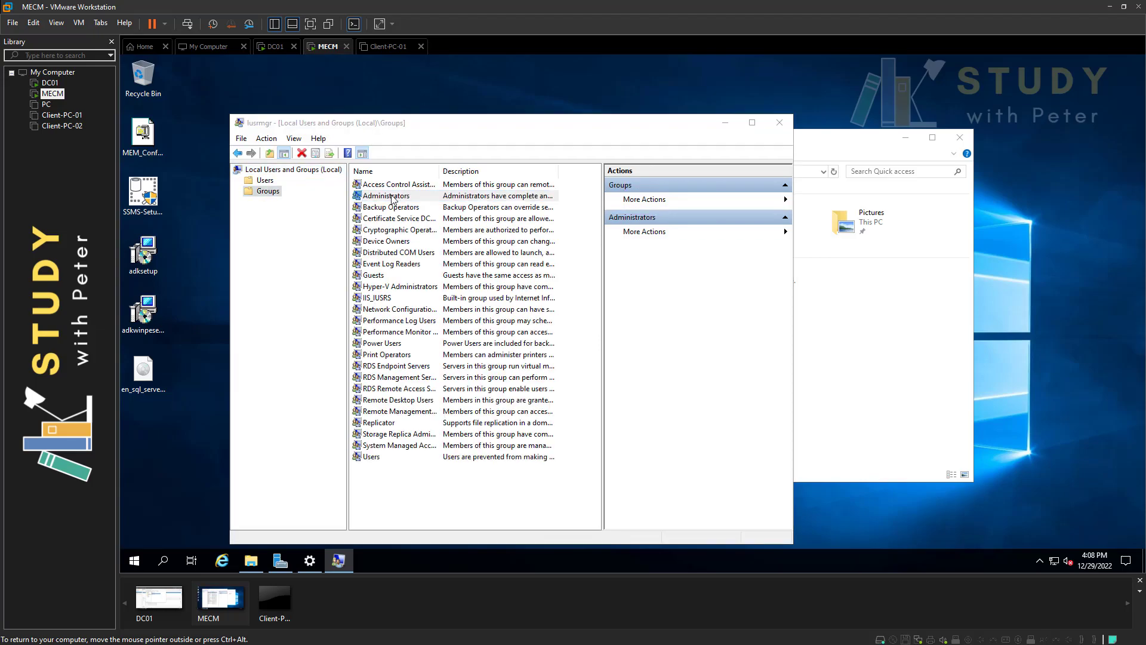
pyautogui.doubleClick(391, 197)
# Look up "sccm" in the webwoka.local domain and add the SCCMAdmin account to the Administrators members.
pyautogui.click(426, 428)
pyautogui.write('sccm')
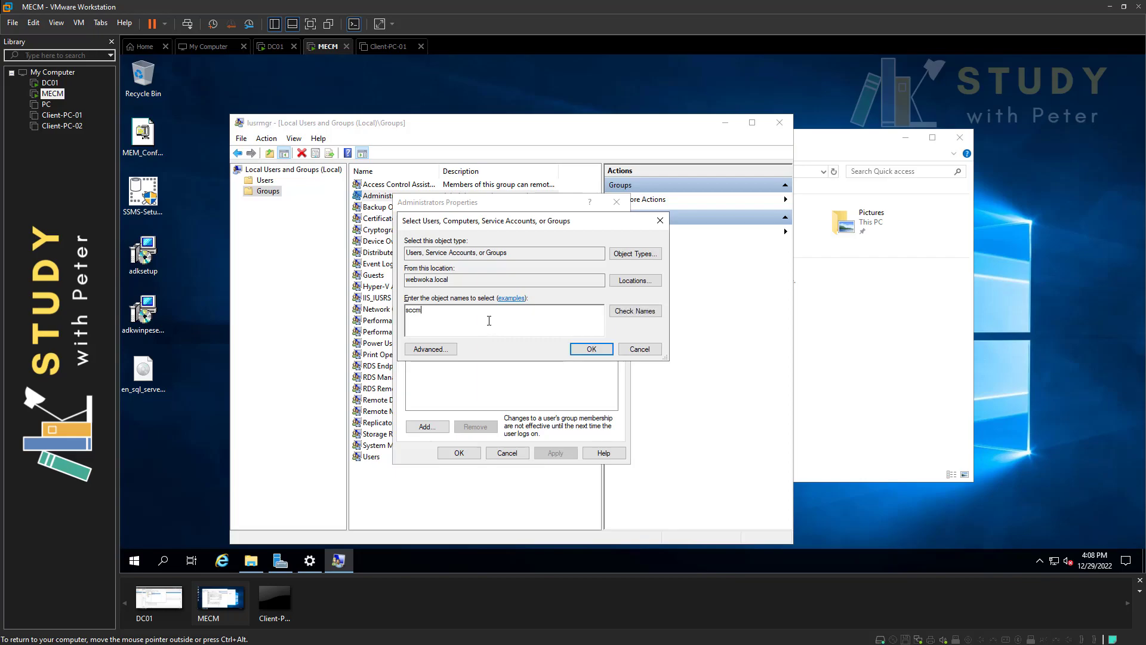
pyautogui.click(635, 311)
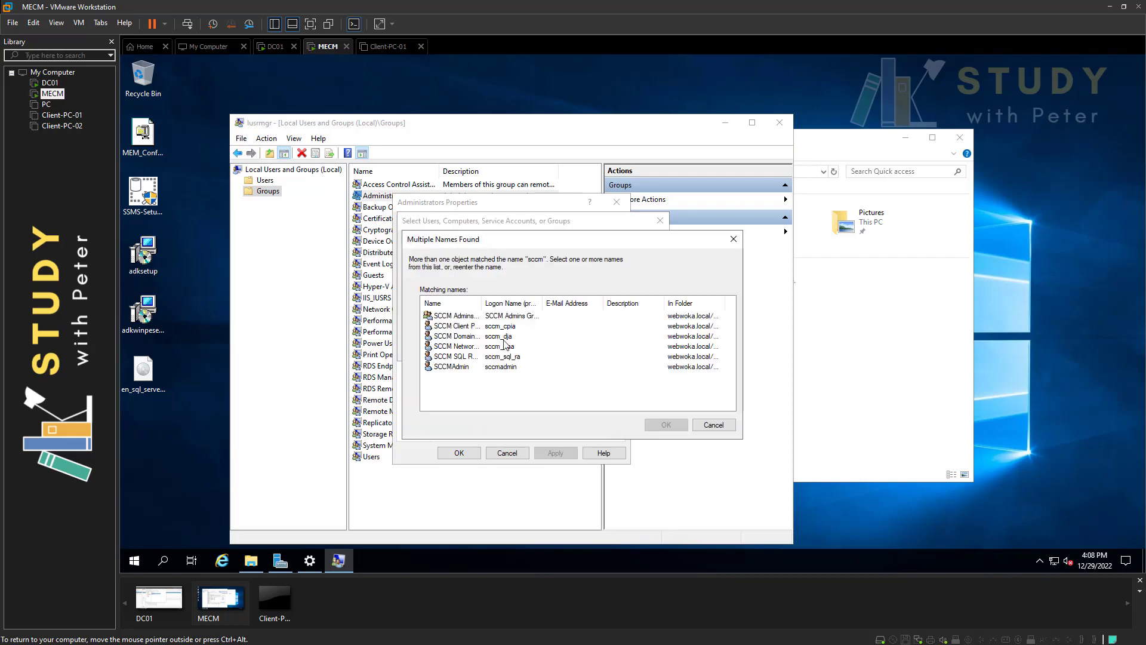
pyautogui.doubleClick(482, 303)
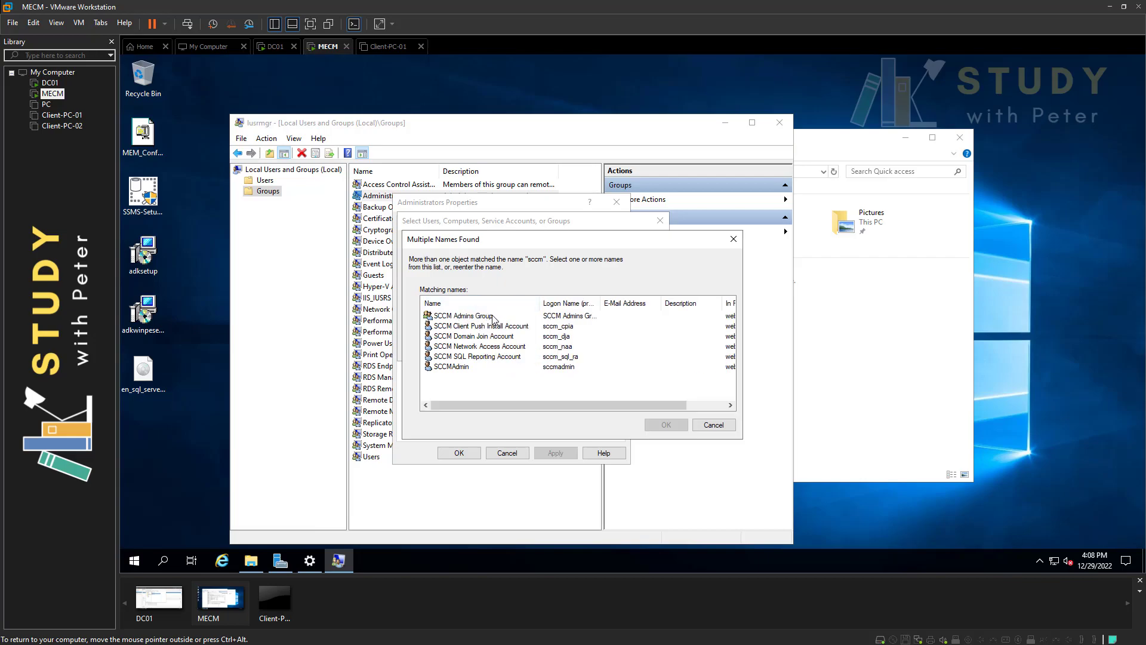
pyautogui.moveTo(524, 303); pyautogui.dragTo(485, 302)
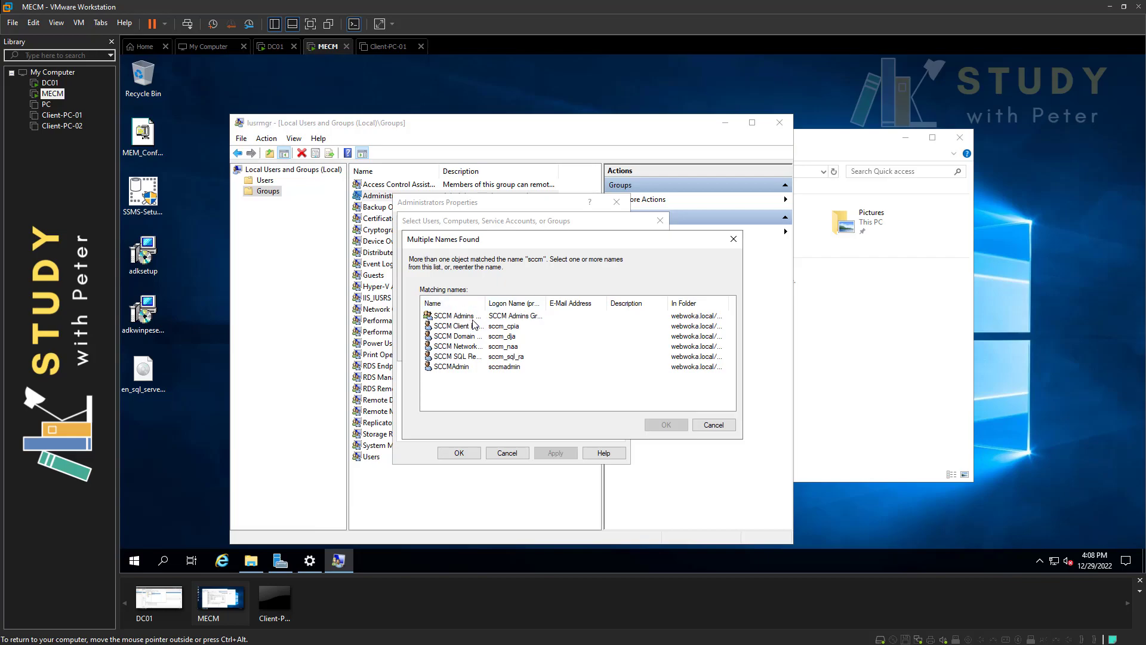
pyautogui.moveTo(485, 302); pyautogui.dragTo(524, 302)
pyautogui.click(475, 366)
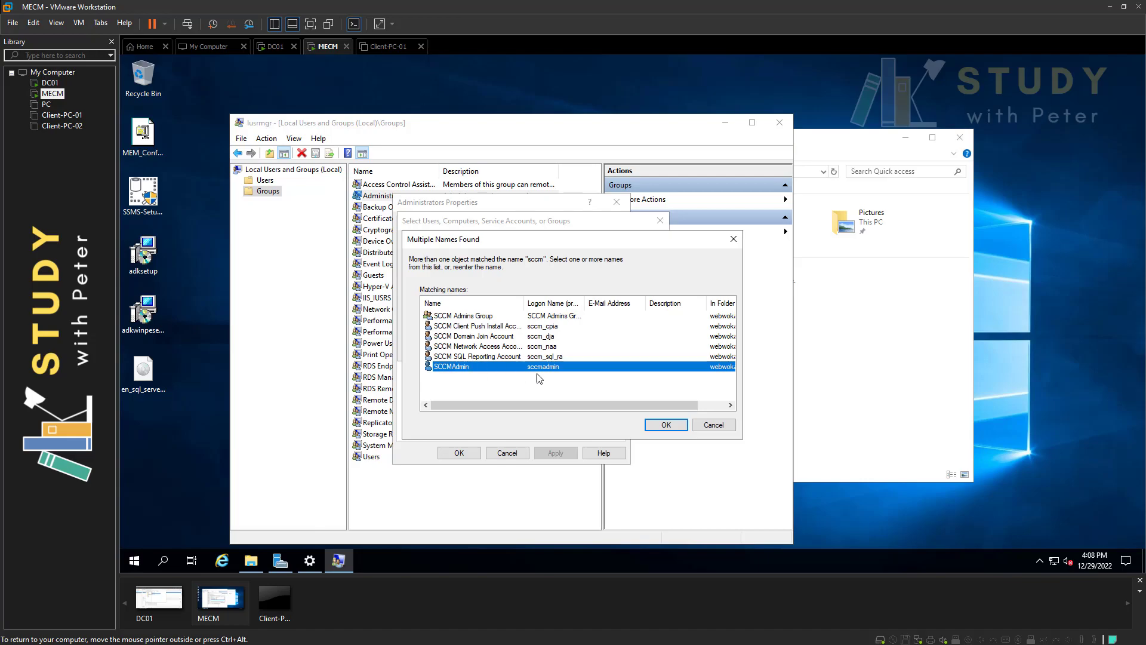
pyautogui.click(664, 426)
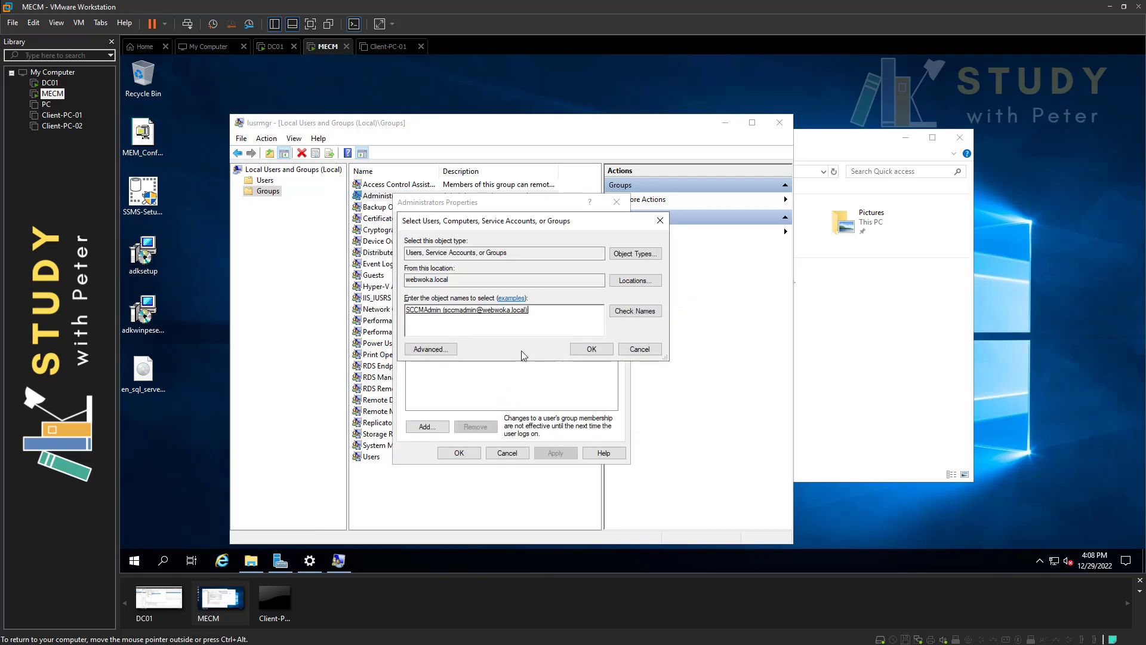
pyautogui.click(597, 352)
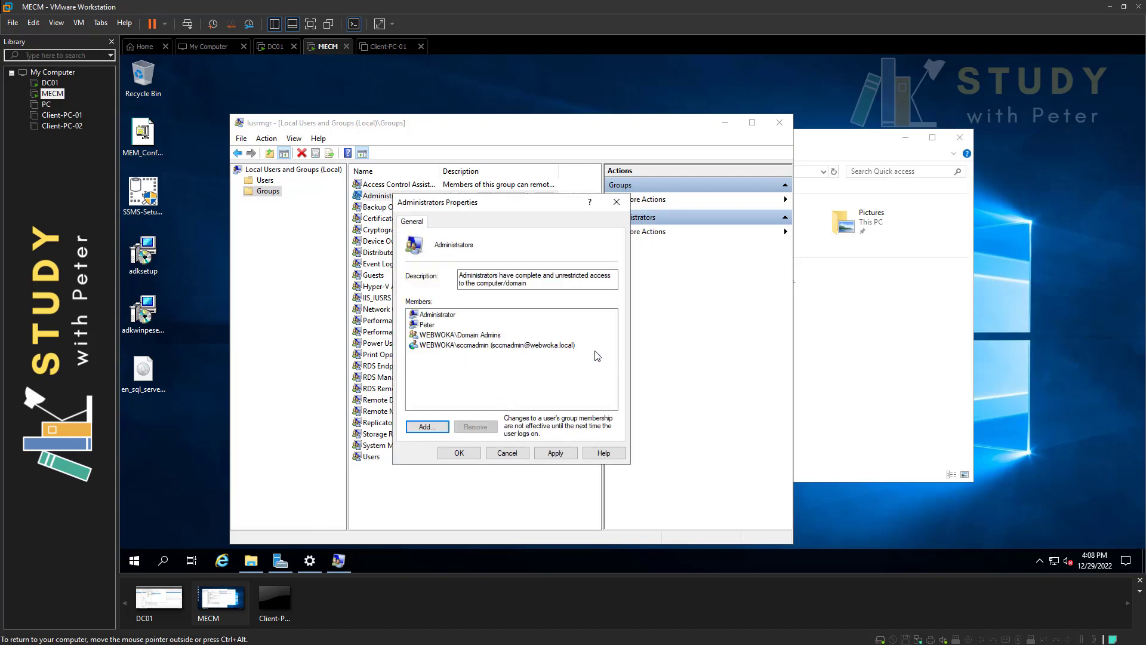
# Include Computers in the object types, add the computer account CM to the Administrators group, and save the membership.
pyautogui.click(426, 426)
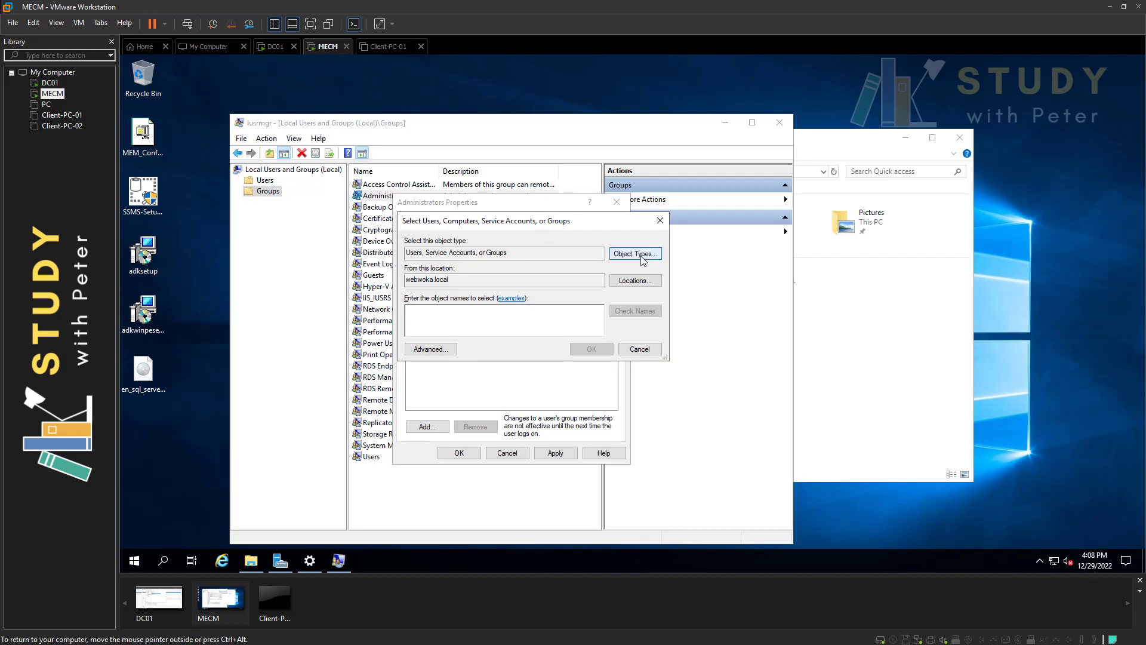
pyautogui.moveTo(507, 253); pyautogui.dragTo(413, 253)
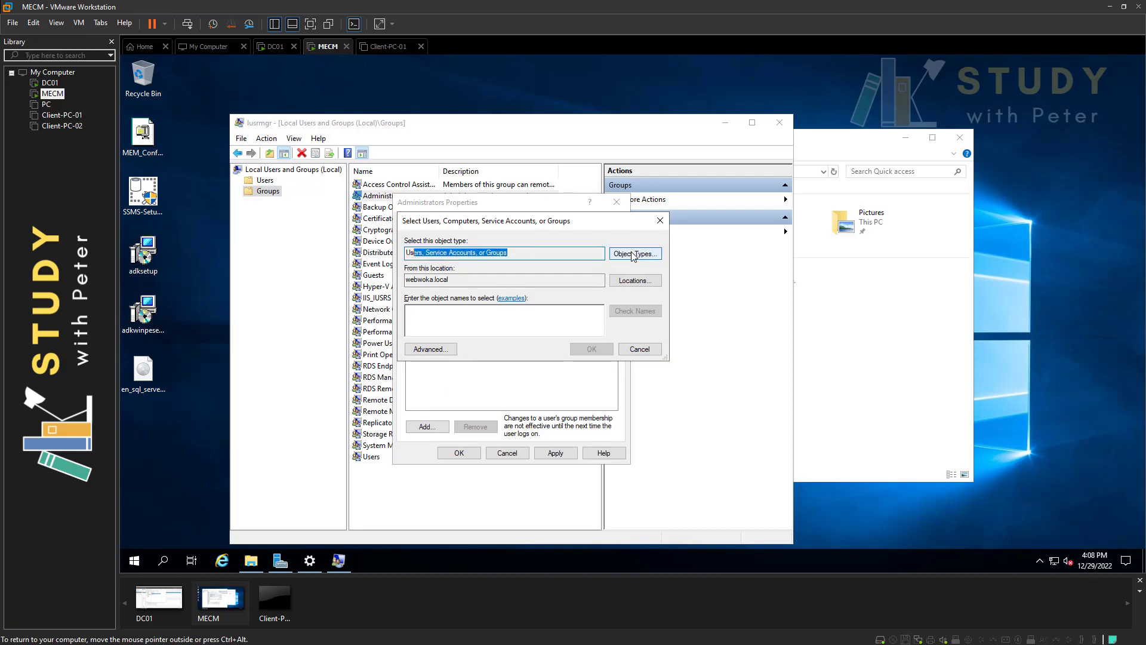
pyautogui.click(631, 254)
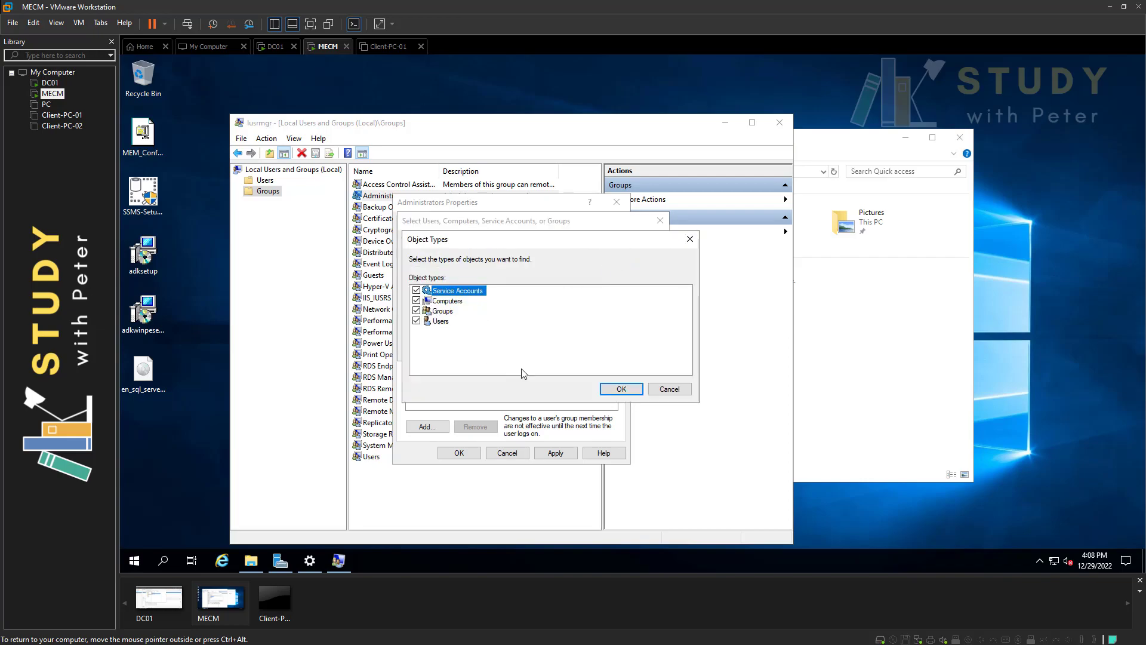
pyautogui.click(609, 389)
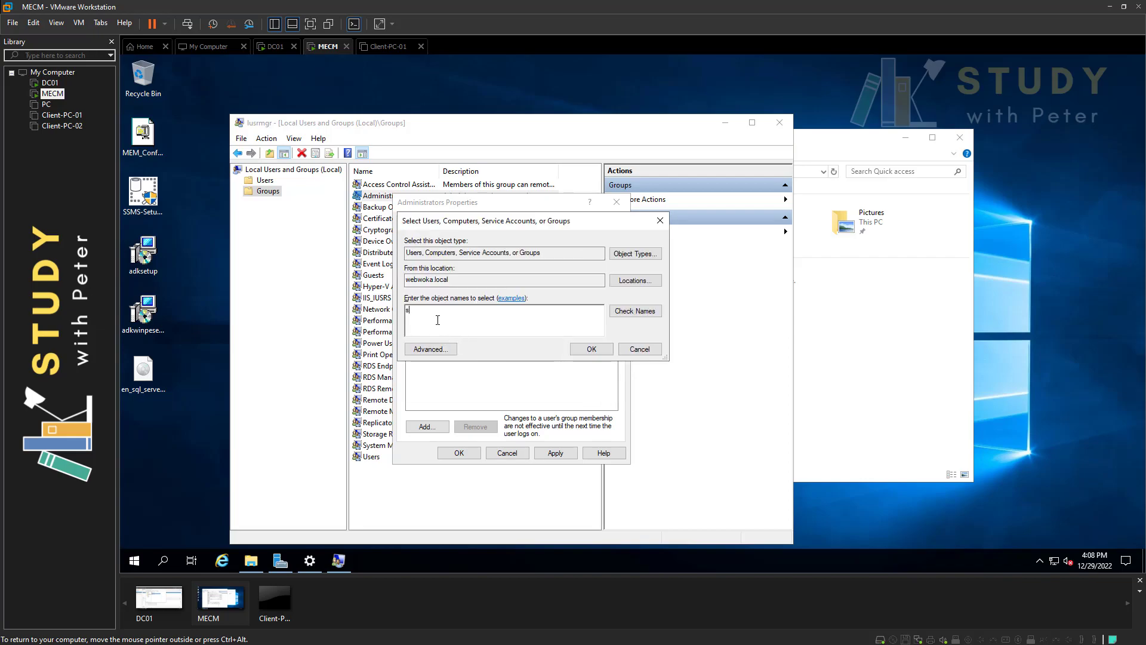
pyautogui.moveTo(436, 316); pyautogui.dragTo(396, 309)
pyautogui.write('CM')
pyautogui.click(590, 349)
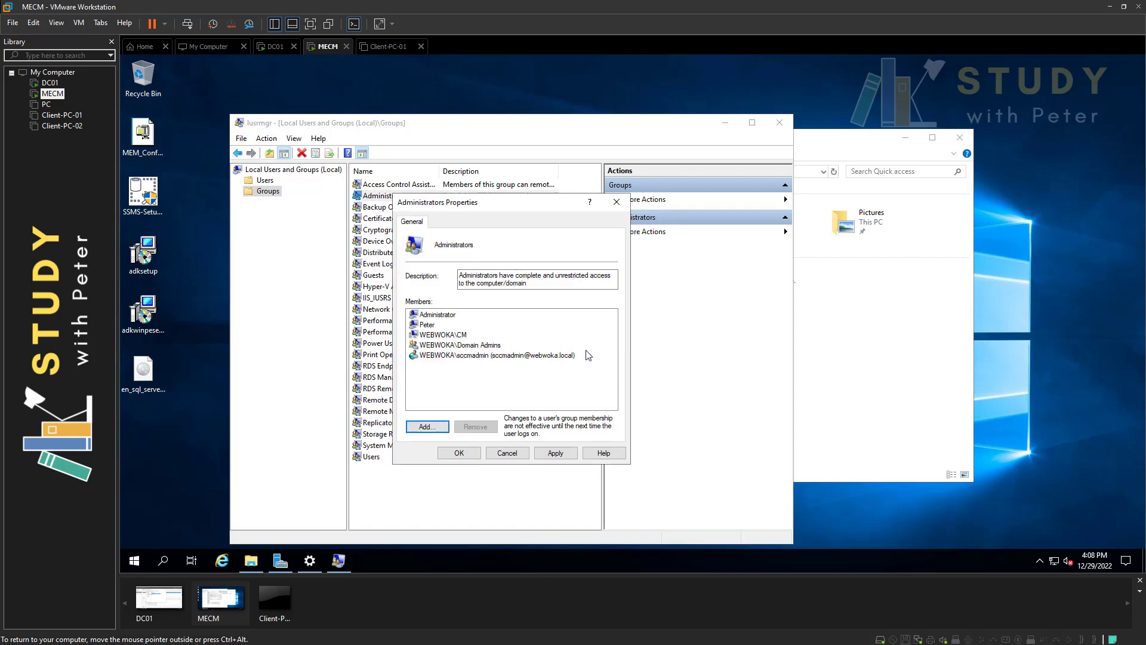
pyautogui.click(443, 334)
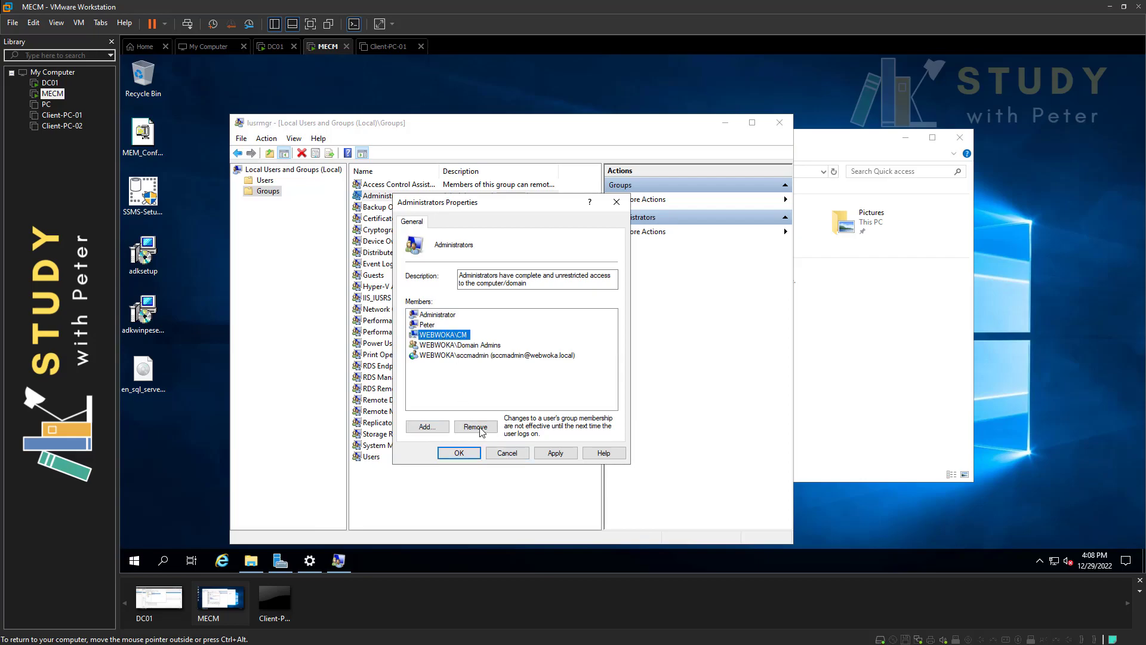
pyautogui.click(555, 454)
pyautogui.click(458, 453)
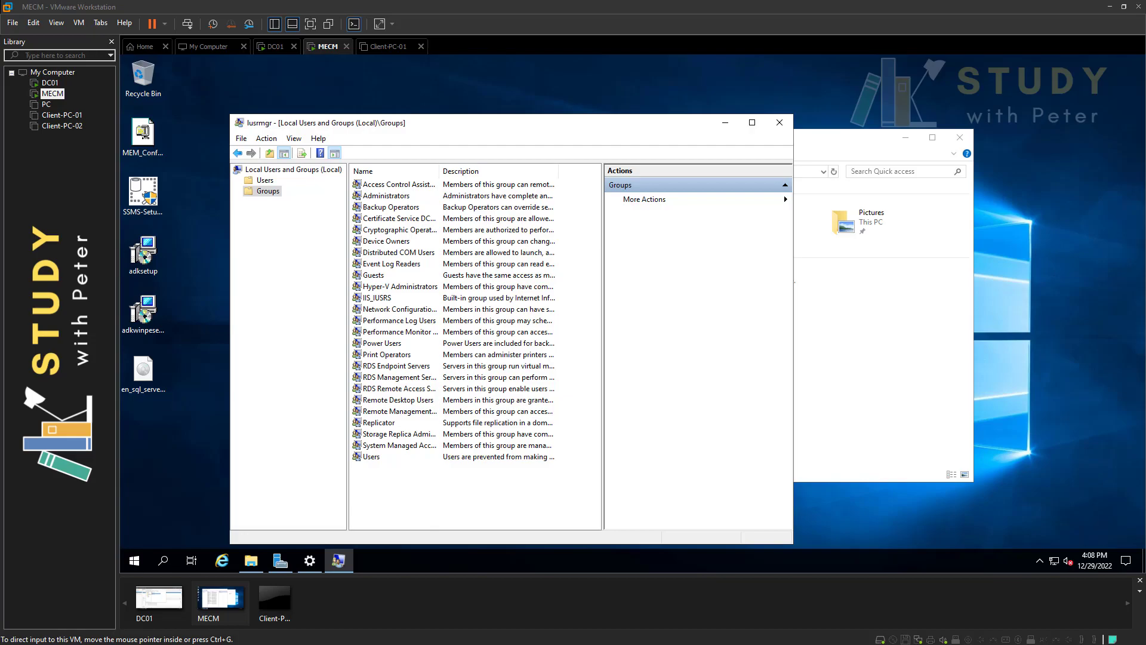
# Add the lines "- Server Configuration" and "- Create System Management Container and Delegate of Permission" to the end of the Notepad notes.
pyautogui.hotkey('alt', 'Tab')
pyautogui.click(825, 434)
pyautogui.write('- Server Configuration')
pyautogui.press('Return')
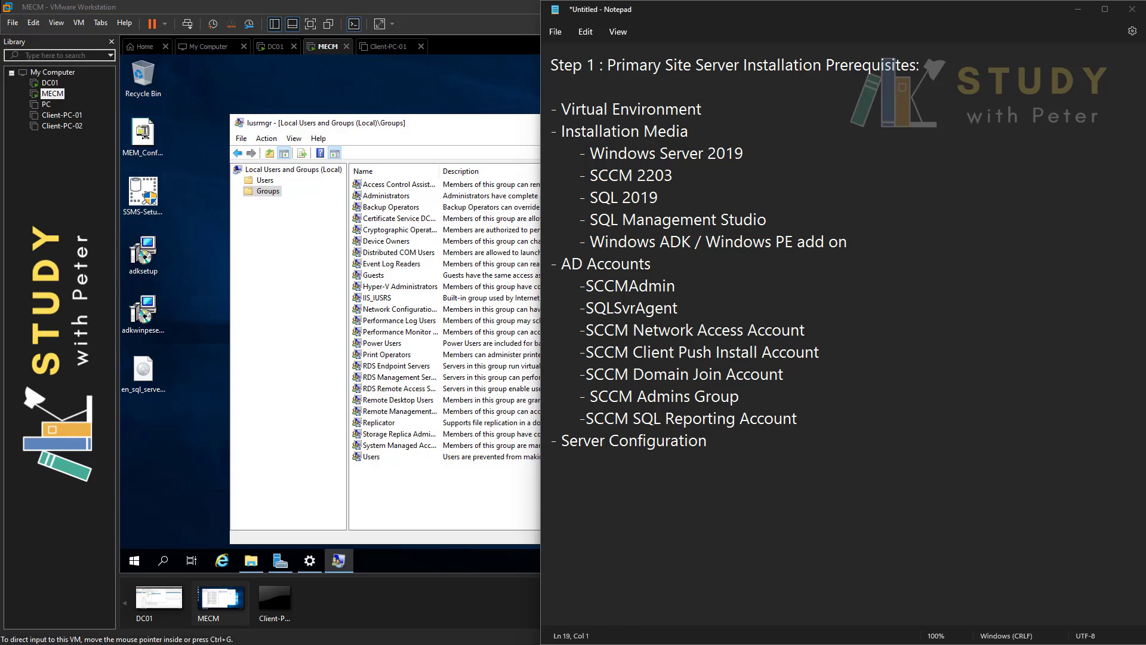
pyautogui.click(786, 475)
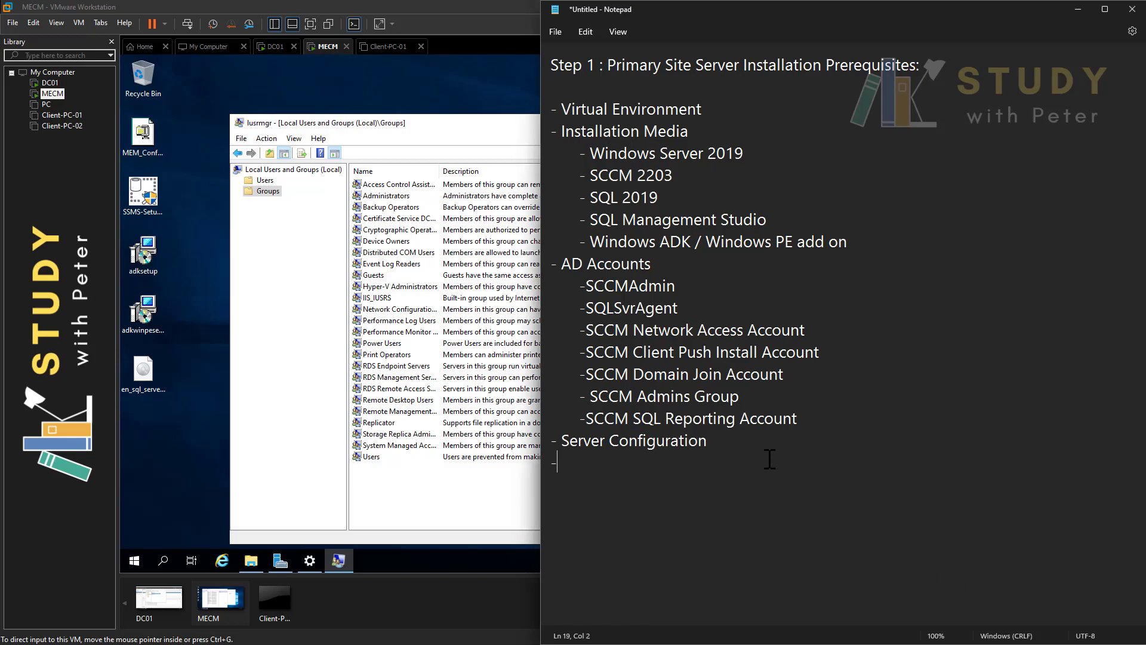
pyautogui.write('Create System Management Container and Delegate of Permission')
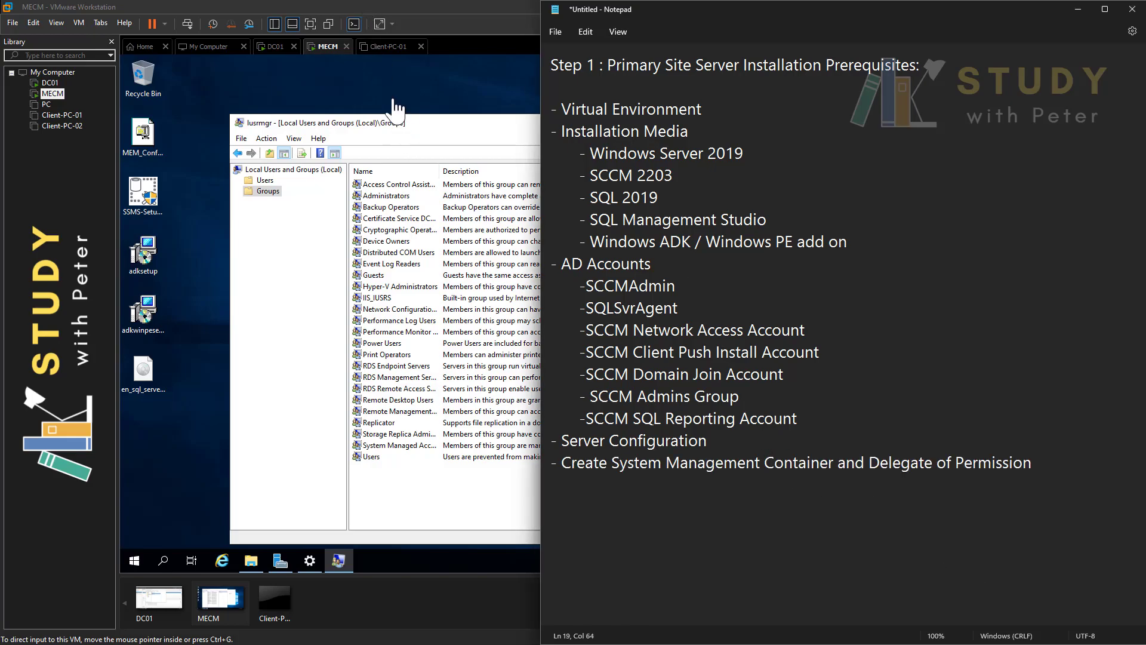
# Return to the DC01 virtual machine, close Active Directory Users and Computers, and open ADSI Edit maximized.
pyautogui.click(436, 127)
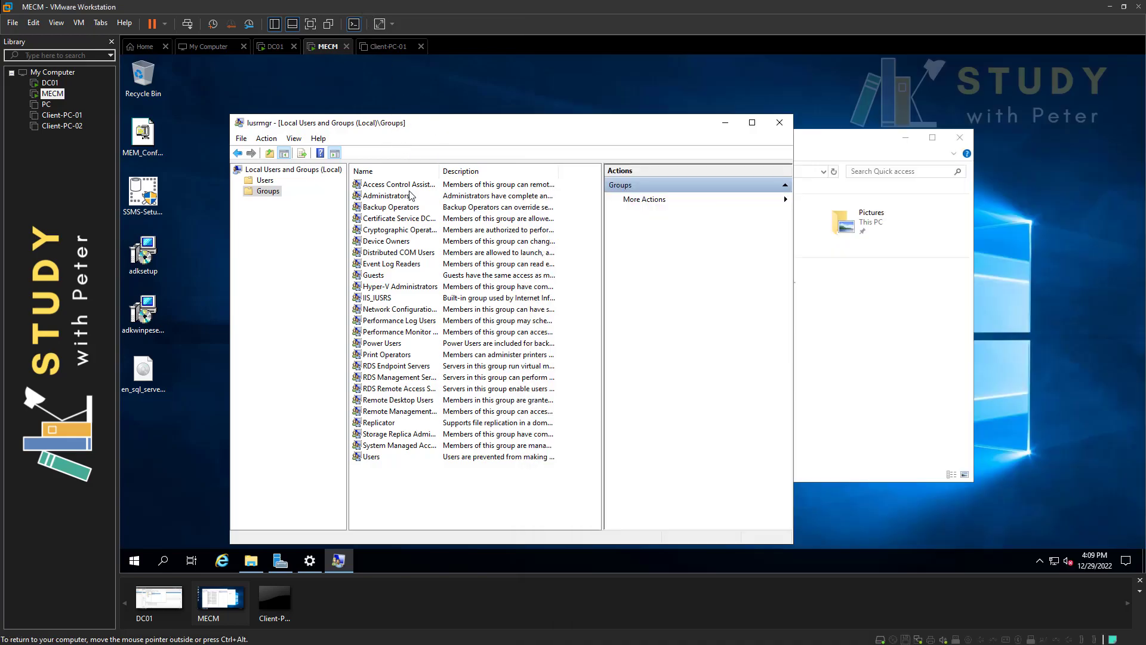
pyautogui.click(50, 82)
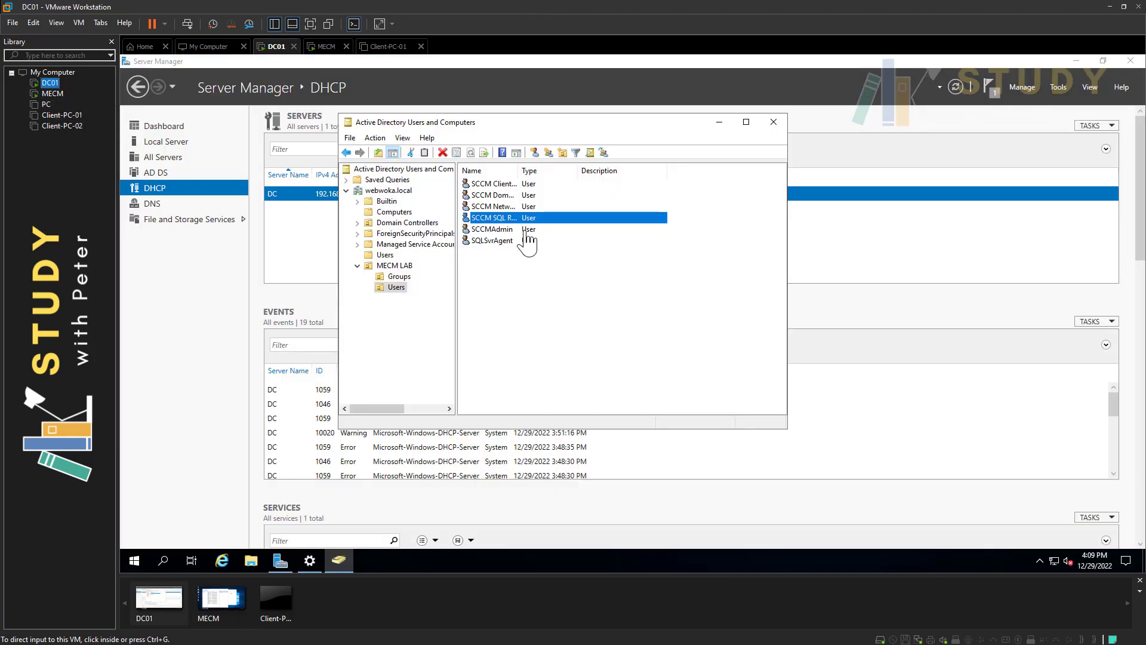
pyautogui.click(774, 122)
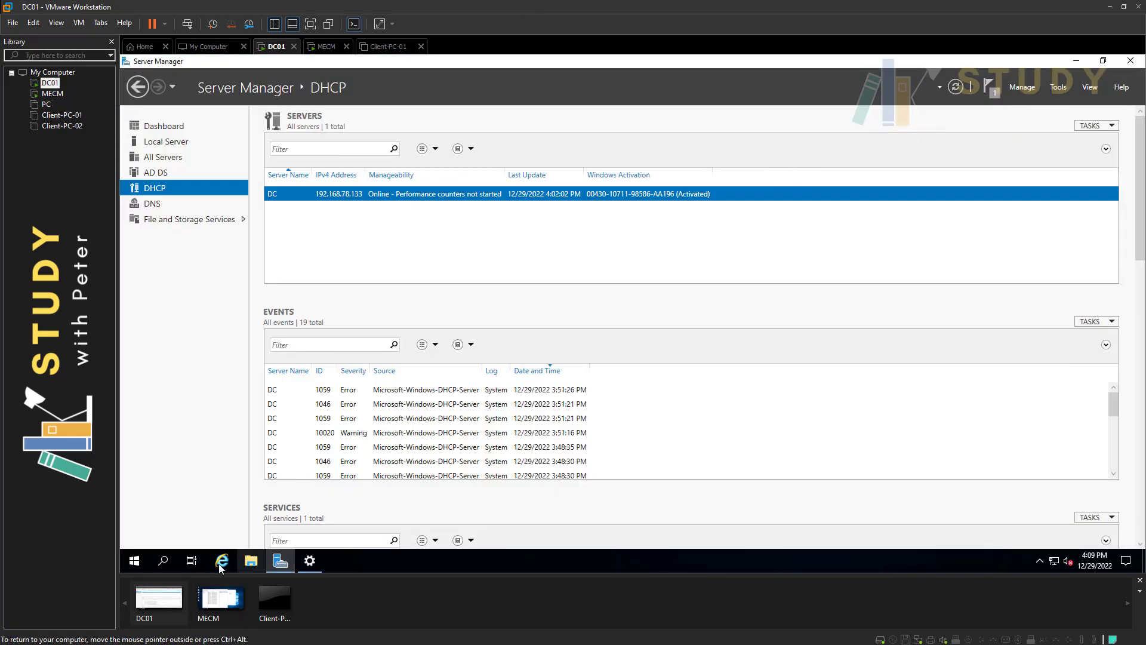
pyautogui.click(162, 560)
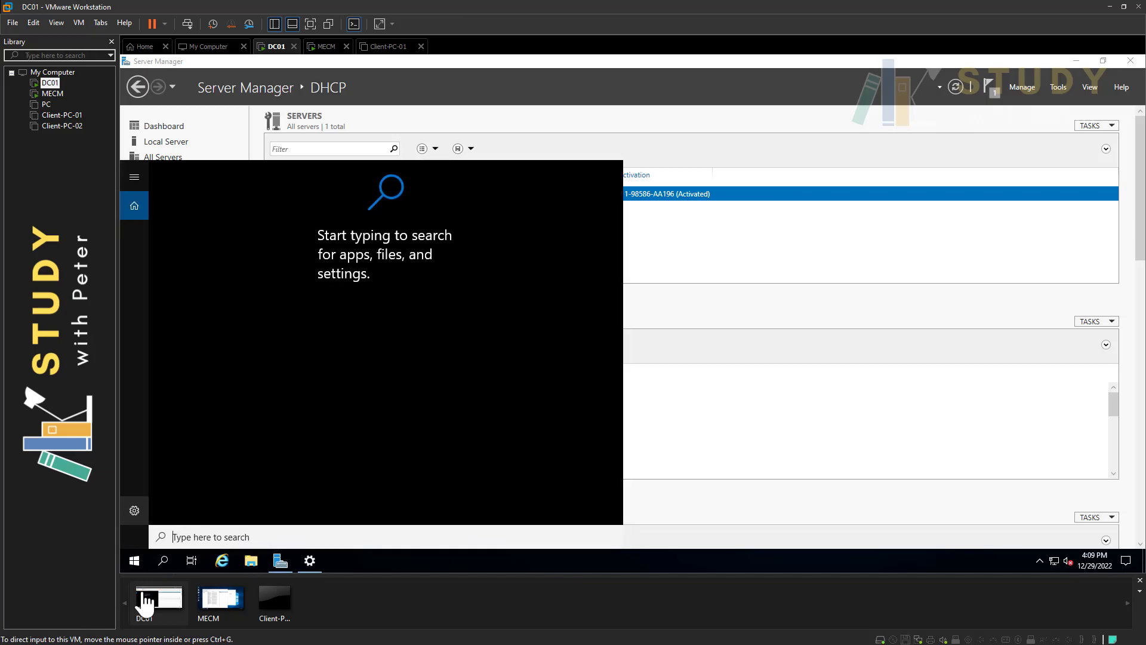
pyautogui.write('ADSI')
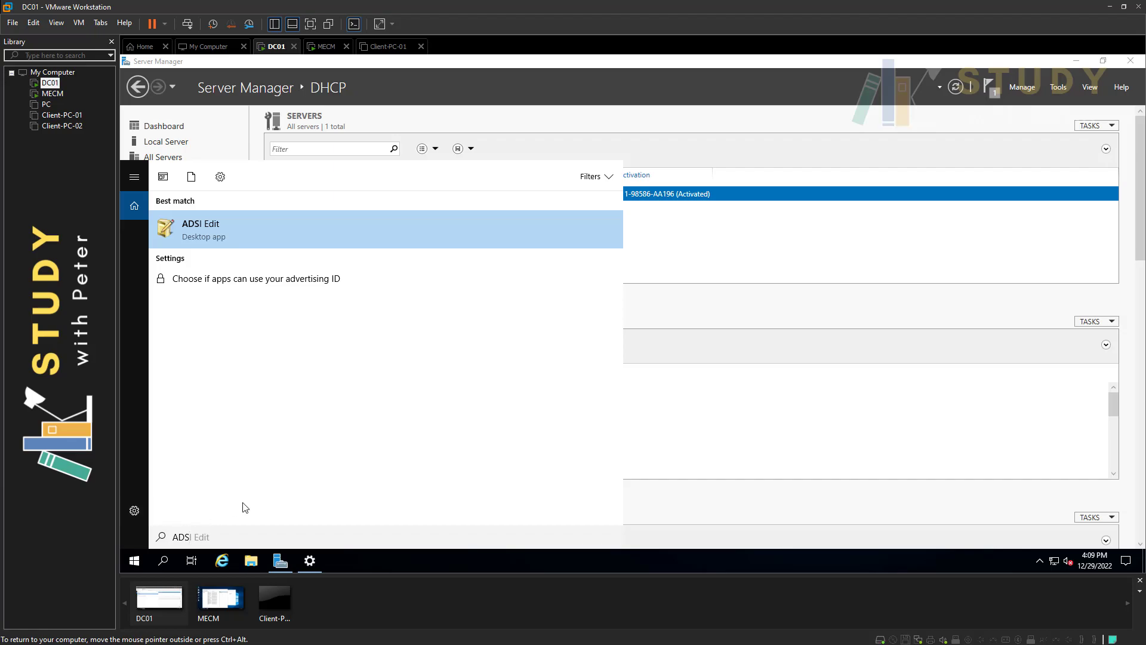
pyautogui.click(230, 236)
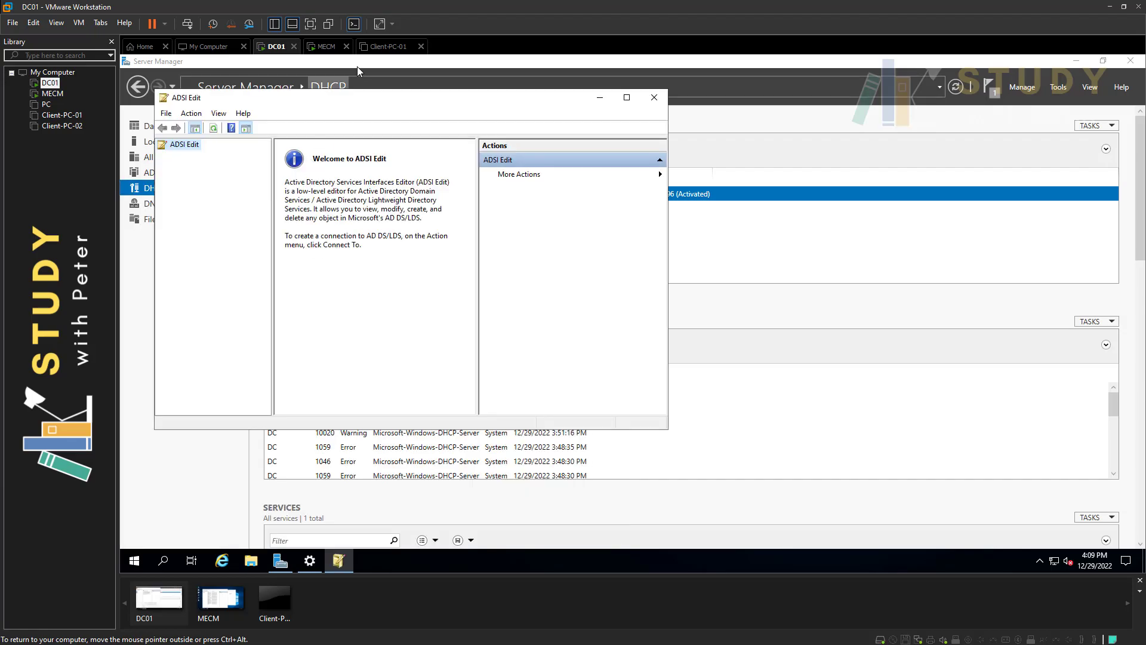
pyautogui.doubleClick(362, 100)
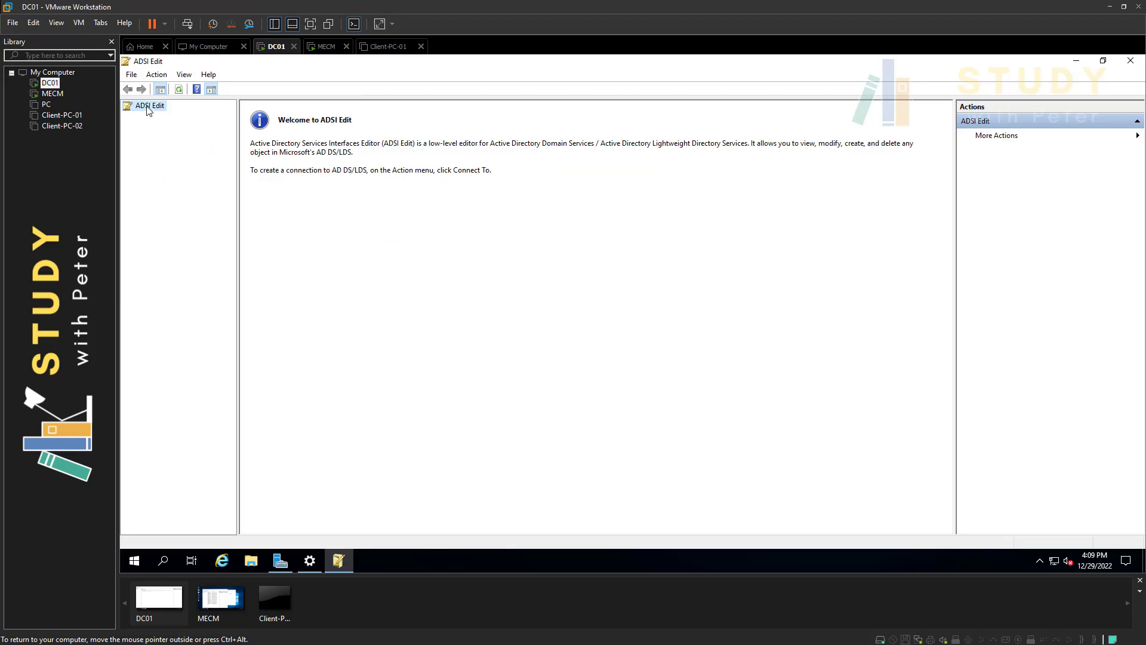
# Connect ADSI Edit to the Default naming context with the default connection settings and open that context.
pyautogui.rightClick(148, 110)
pyautogui.click(173, 113)
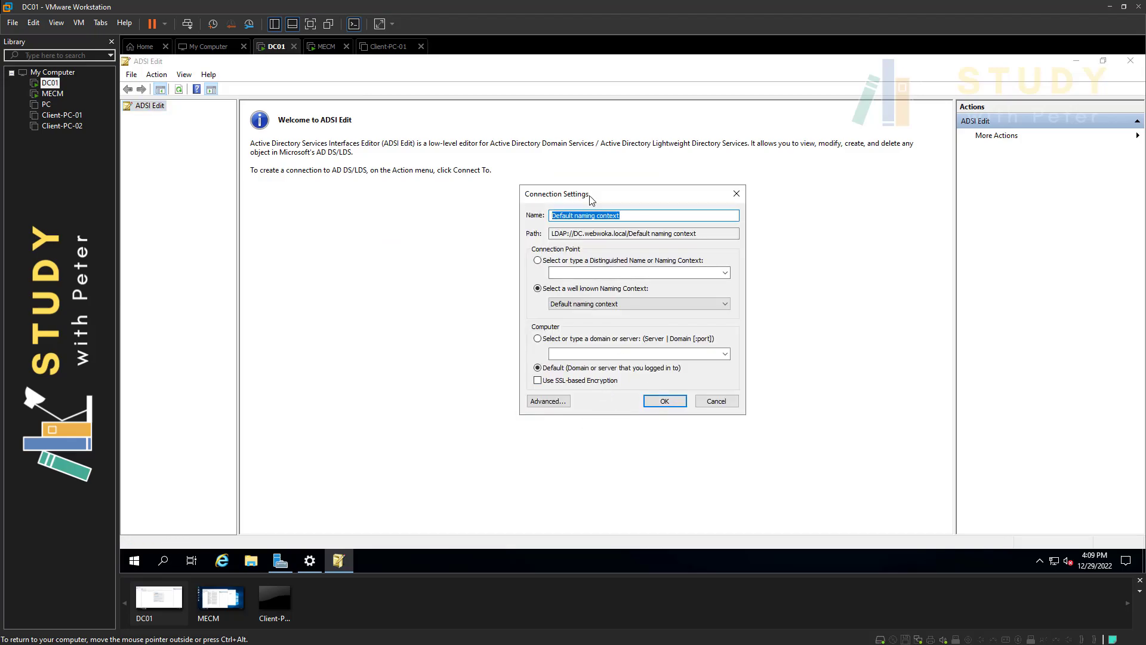
pyautogui.click(664, 406)
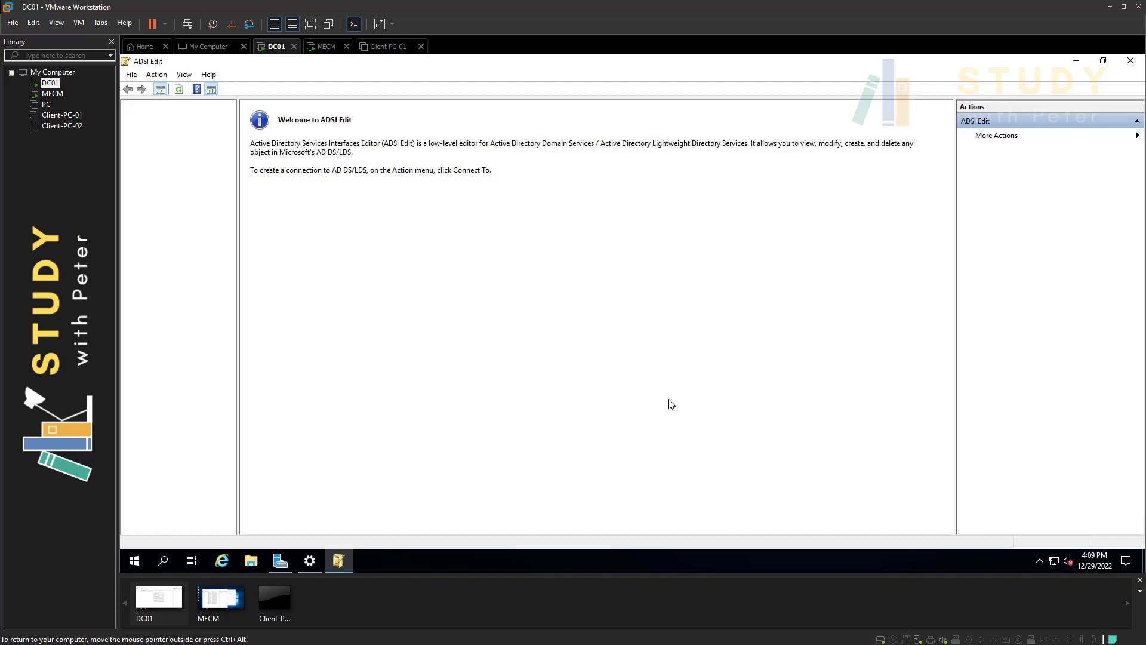
pyautogui.doubleClick(183, 118)
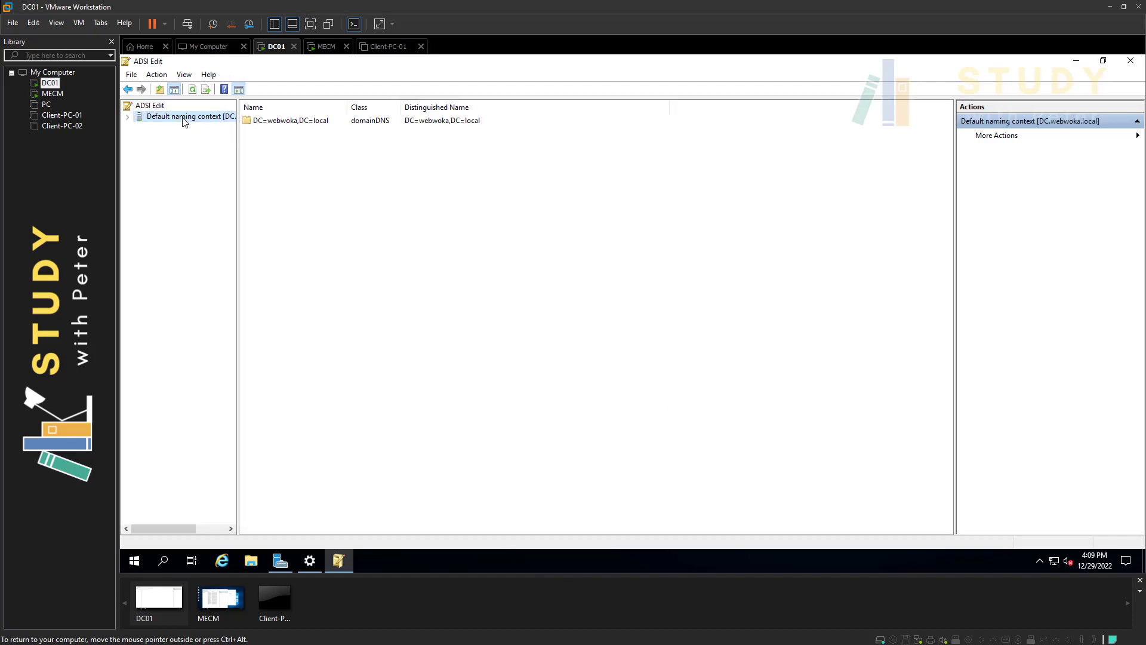
# Expand the domain DC=webwoka,DC=local in the Default naming context and open its CN=System container.
pyautogui.click(180, 128)
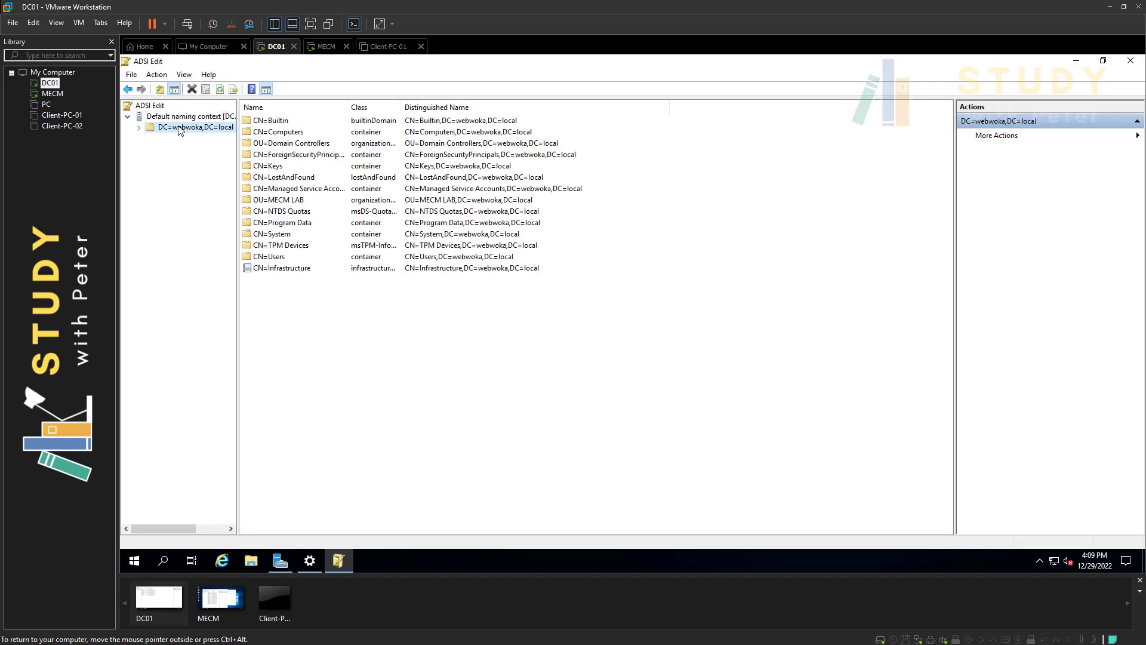
pyautogui.doubleClick(180, 128)
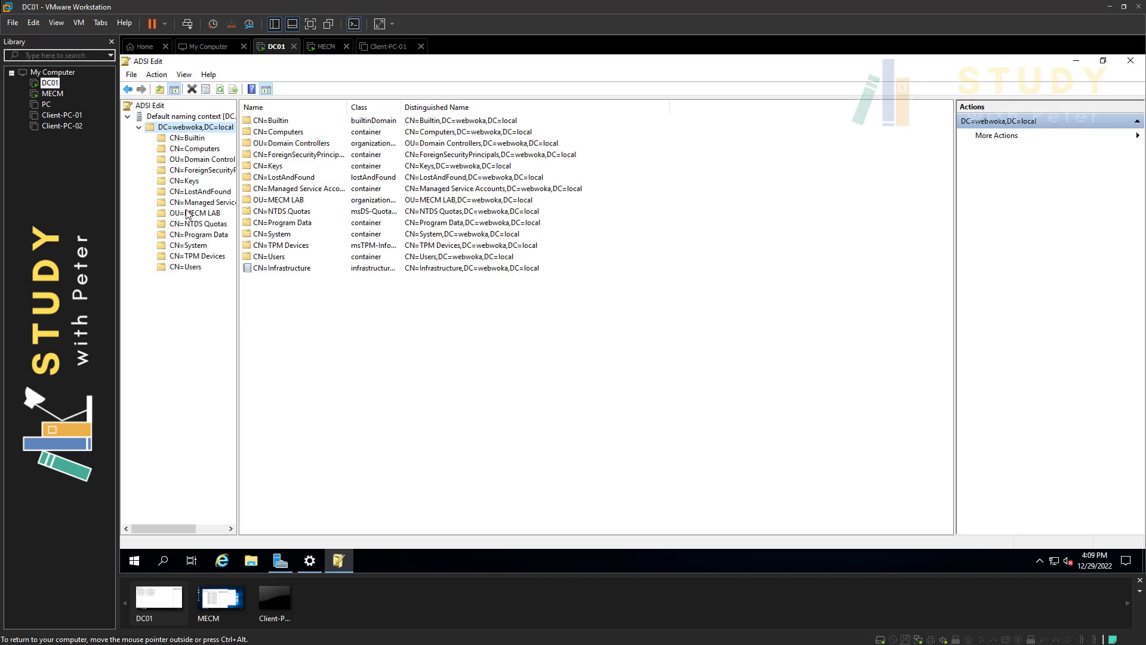
pyautogui.click(190, 245)
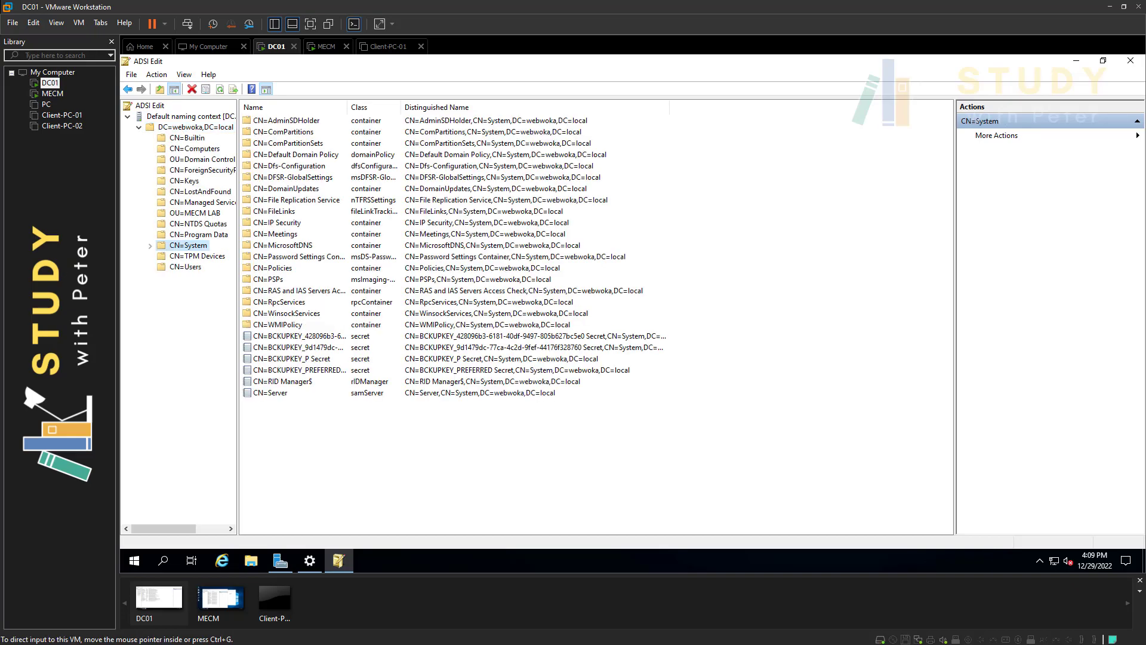
# Create a new object of class container in CN=System with the common name System Management.
pyautogui.rightClick(195, 246)
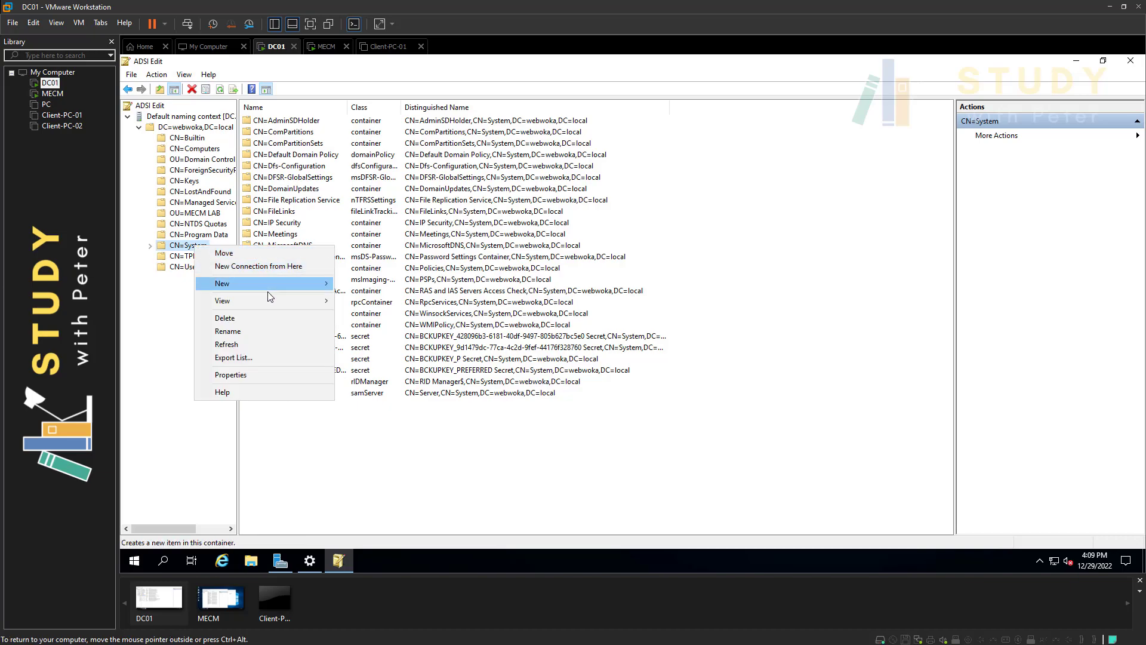
pyautogui.moveTo(274, 286)
pyautogui.click(363, 284)
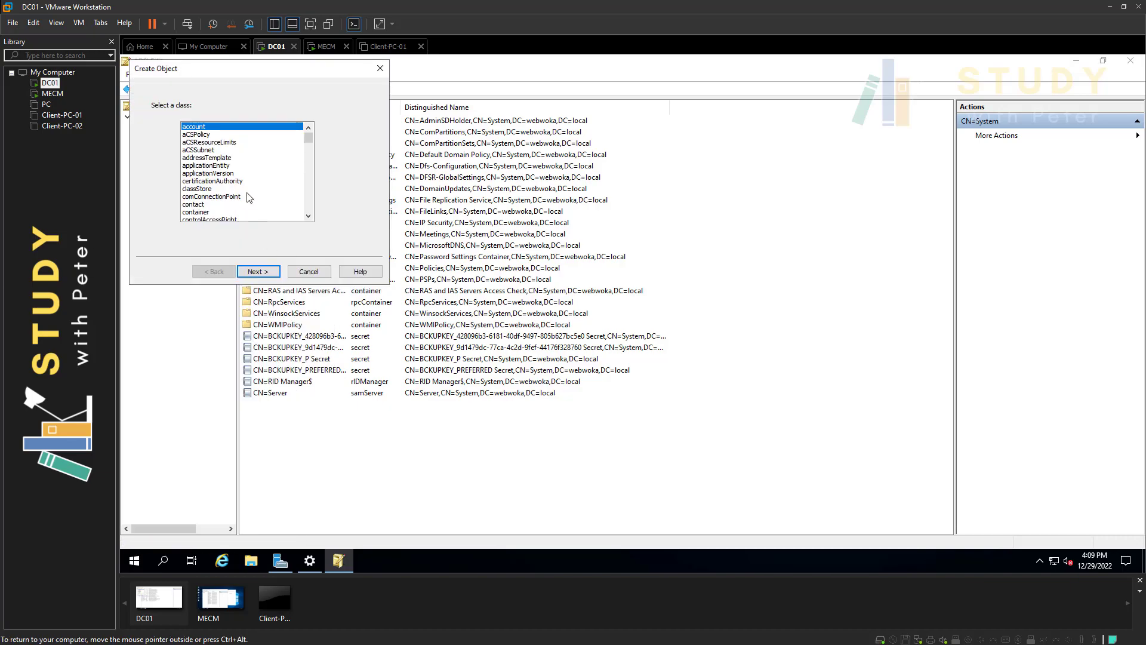
pyautogui.scroll(-1, 274, 175)
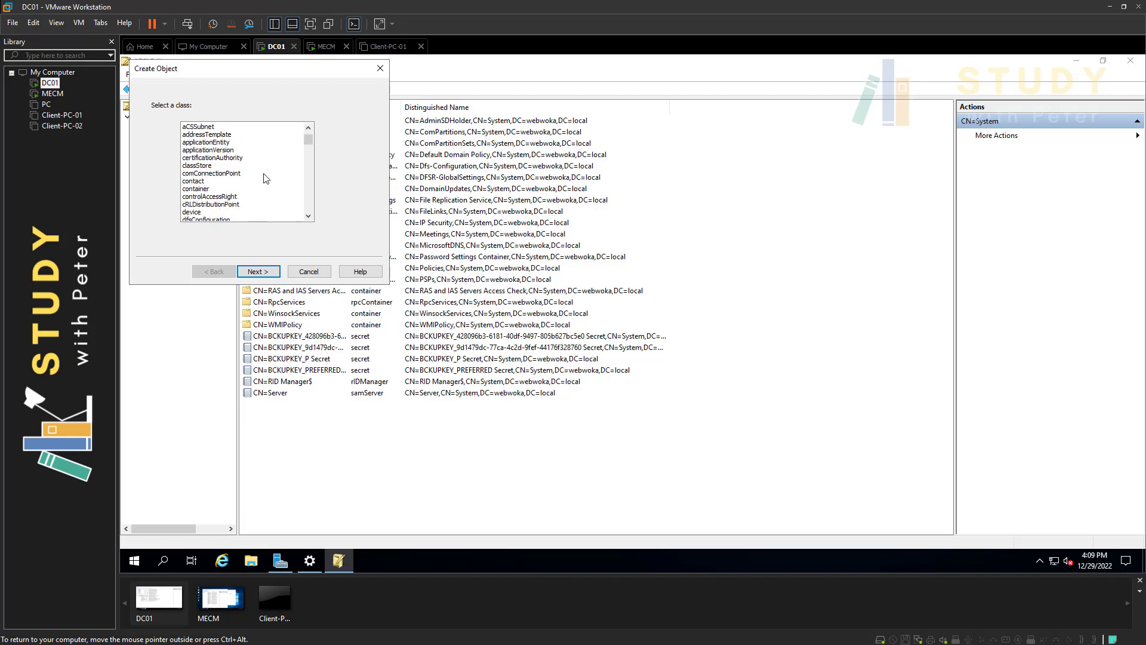
pyautogui.click(206, 189)
pyautogui.click(258, 271)
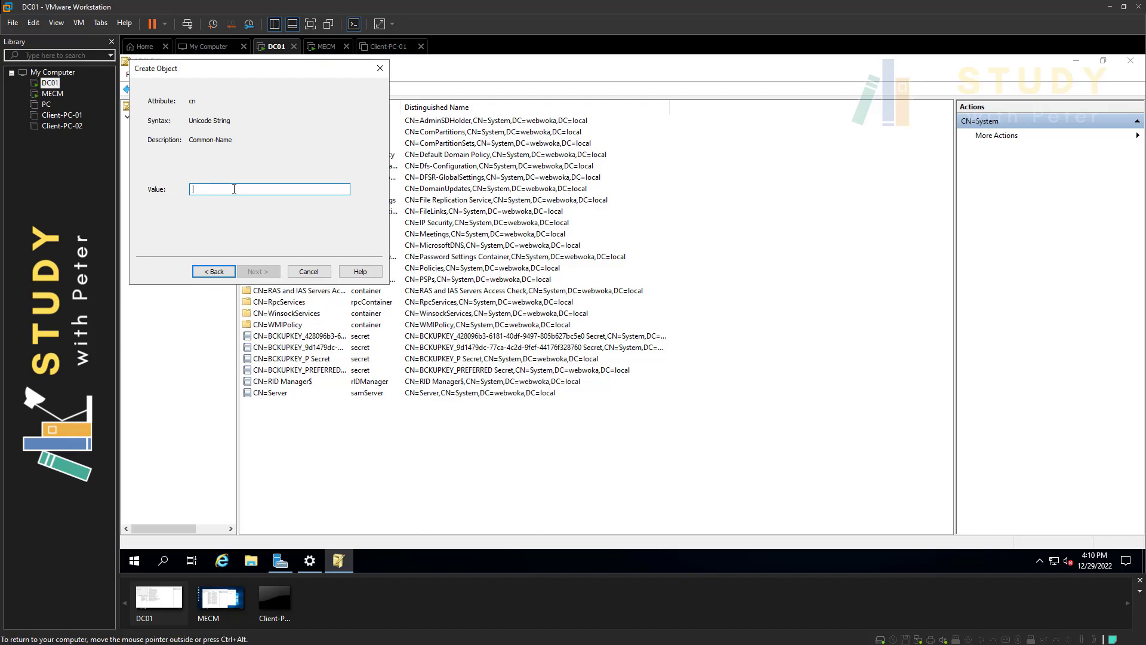
pyautogui.write('System Management')
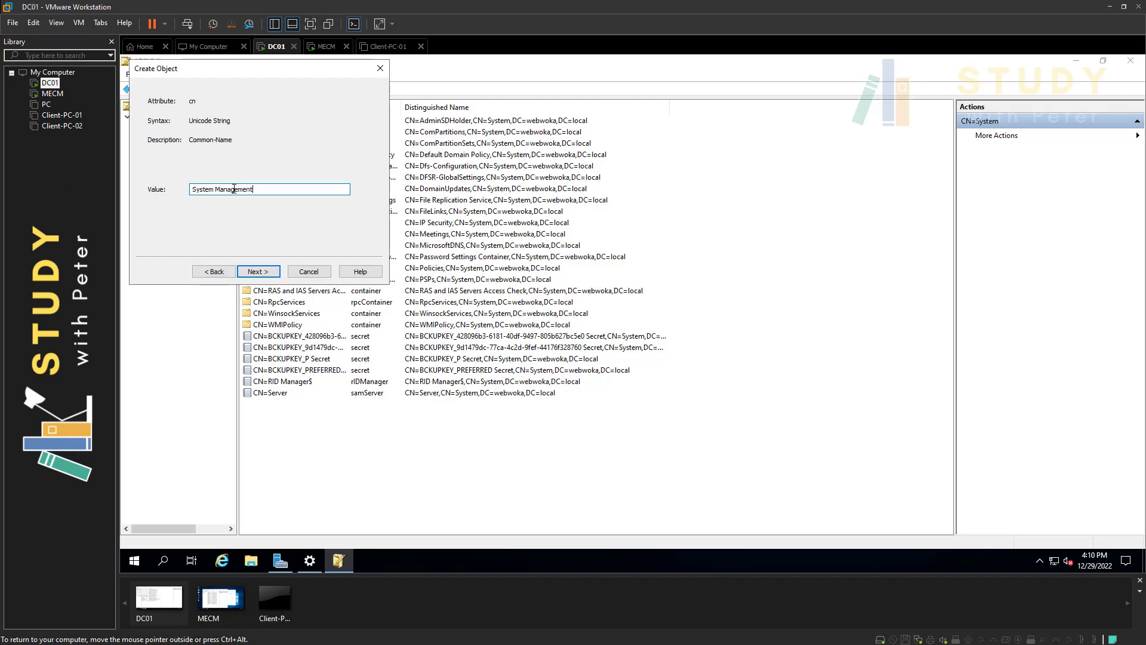
pyautogui.click(263, 274)
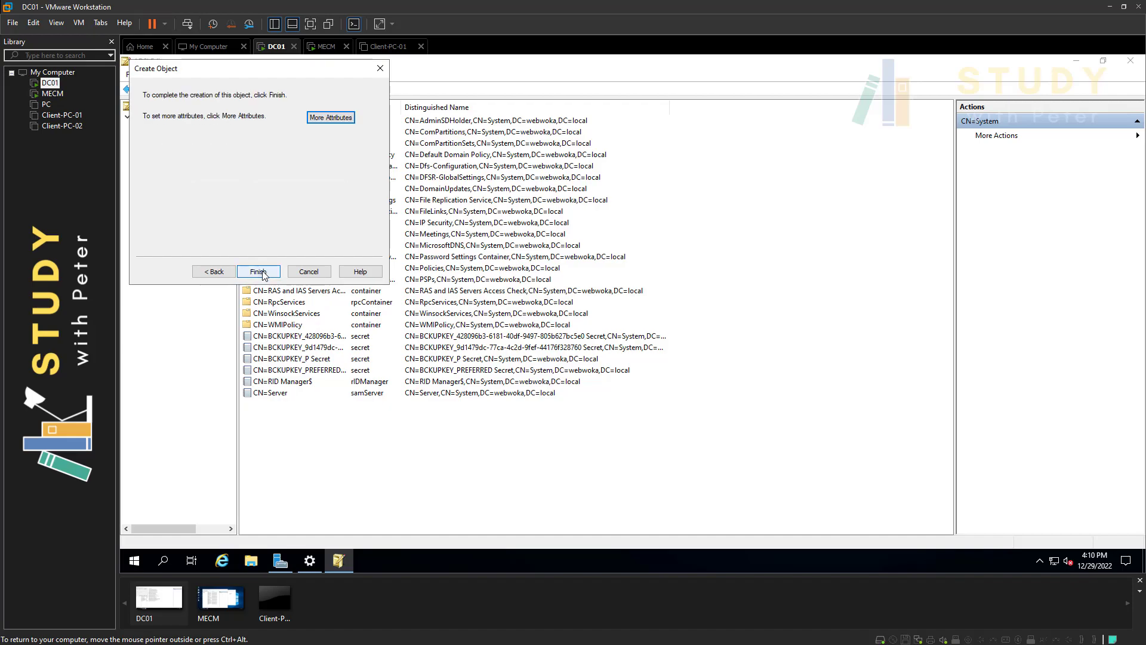
pyautogui.click(264, 273)
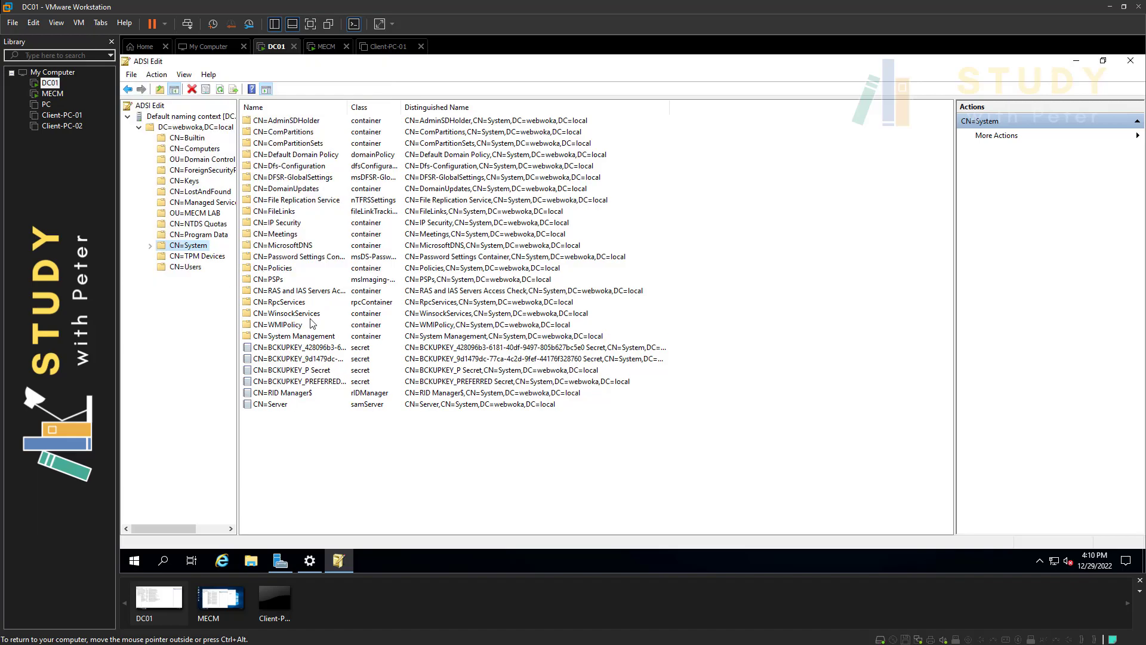
# View the properties of the CN=System Management container and close them without changes.
pyautogui.click(321, 339)
pyautogui.click(321, 338)
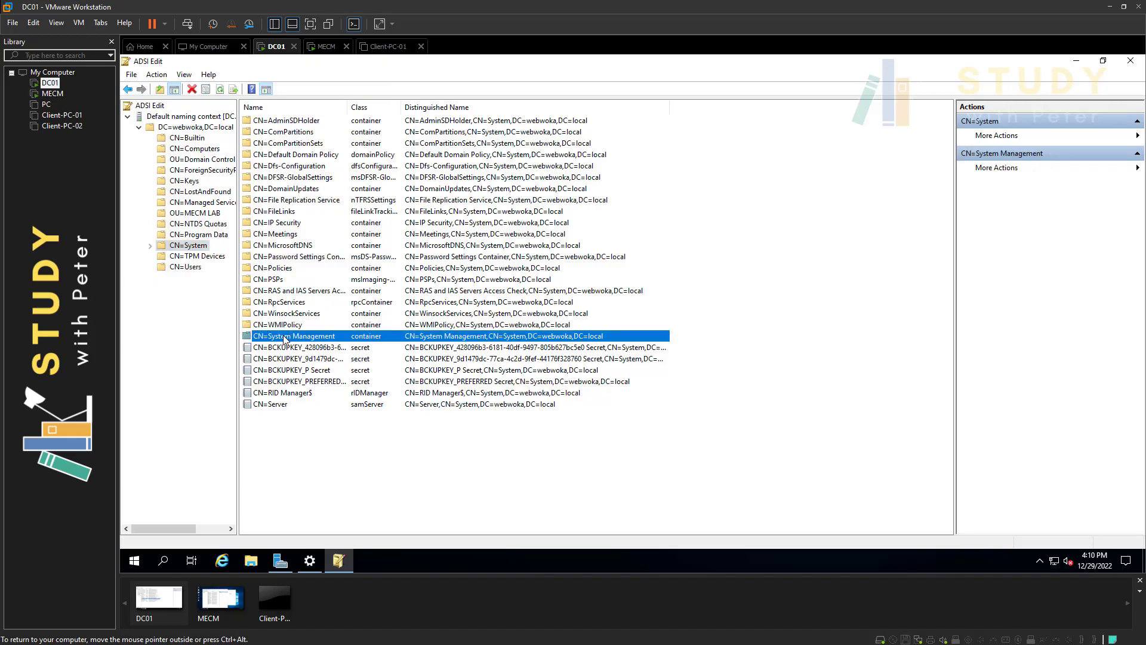
pyautogui.rightClick(323, 338)
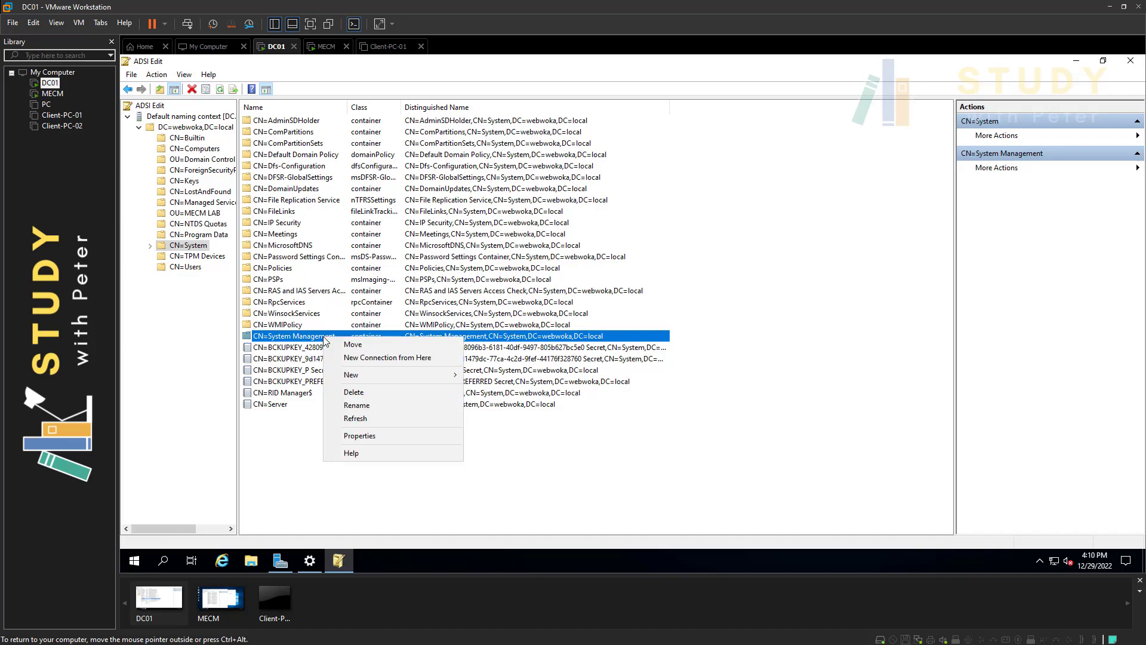
pyautogui.click(367, 437)
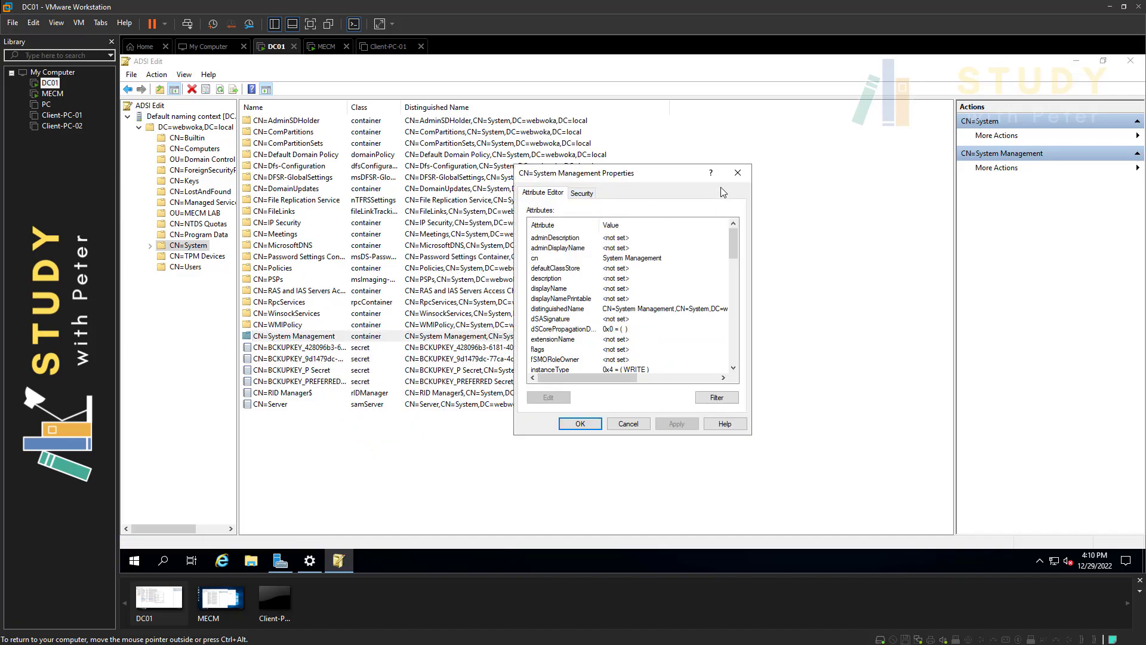
pyautogui.click(738, 173)
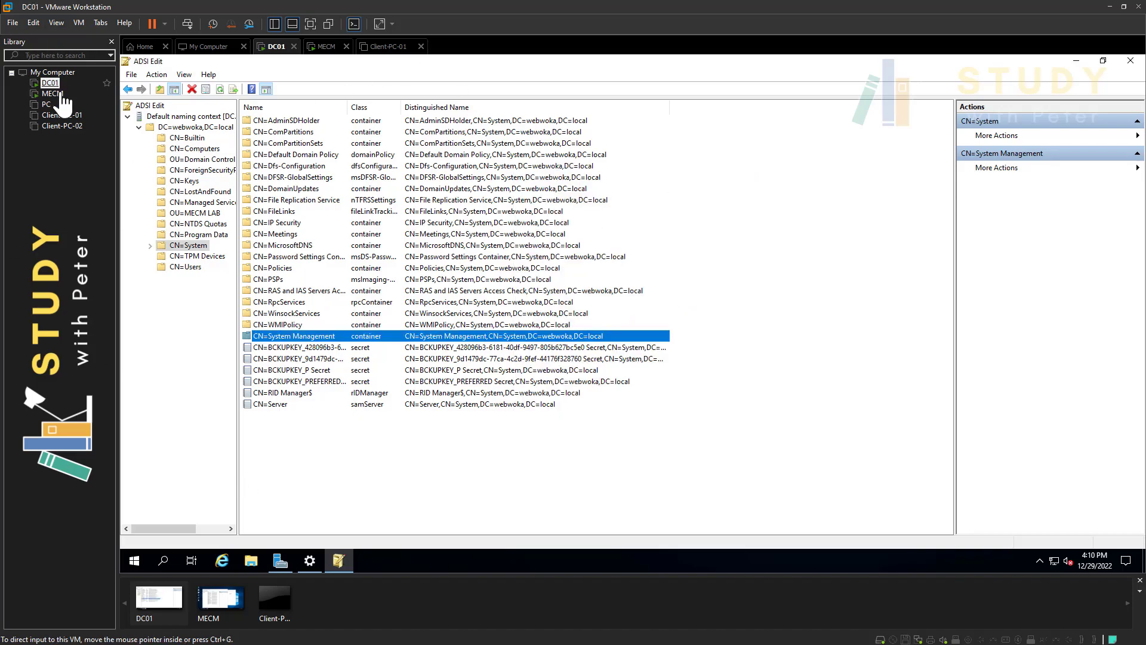
# Close ADSI Edit, open Active Directory Users and Computers from Server Manager, and enable Advanced Features.
pyautogui.click(1130, 61)
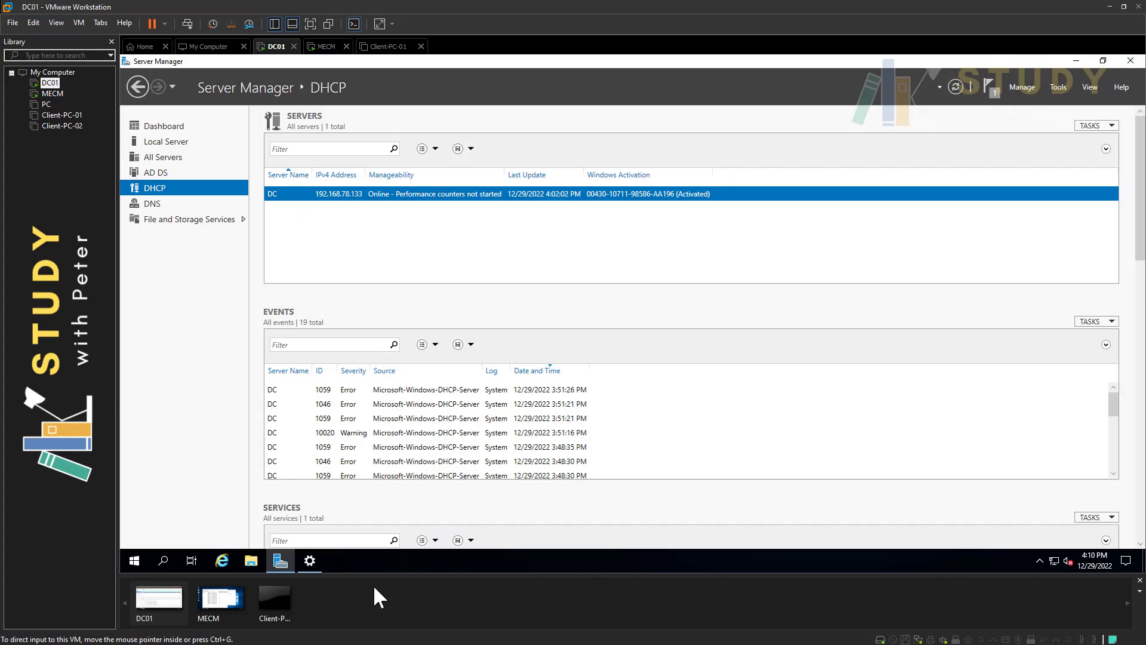
pyautogui.click(1058, 88)
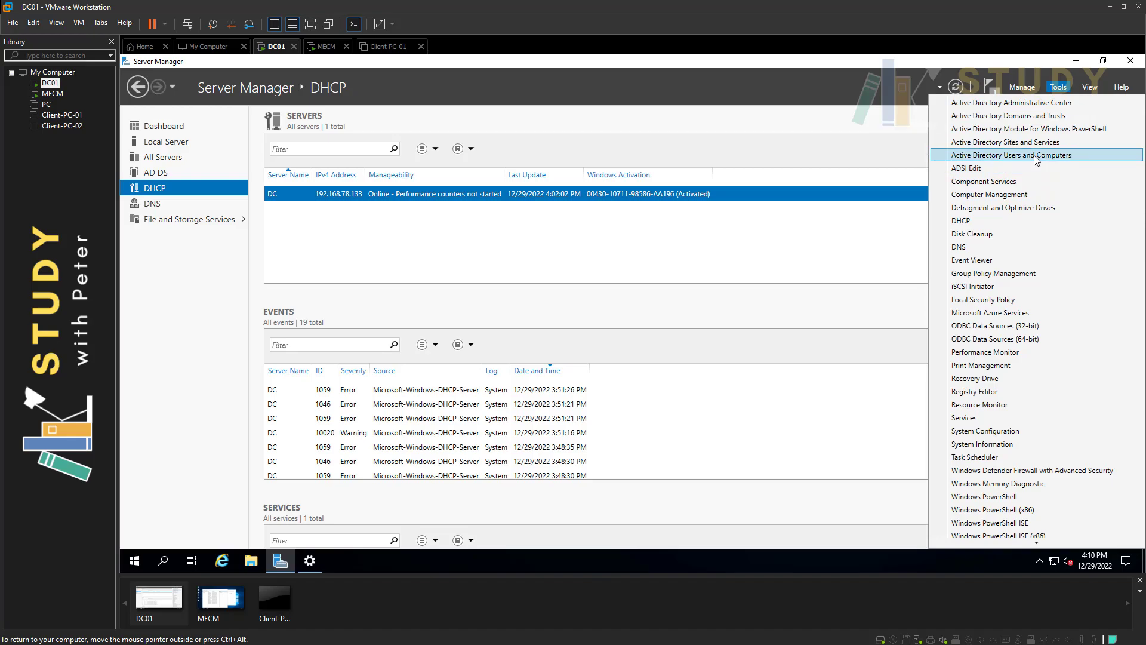
pyautogui.click(1036, 156)
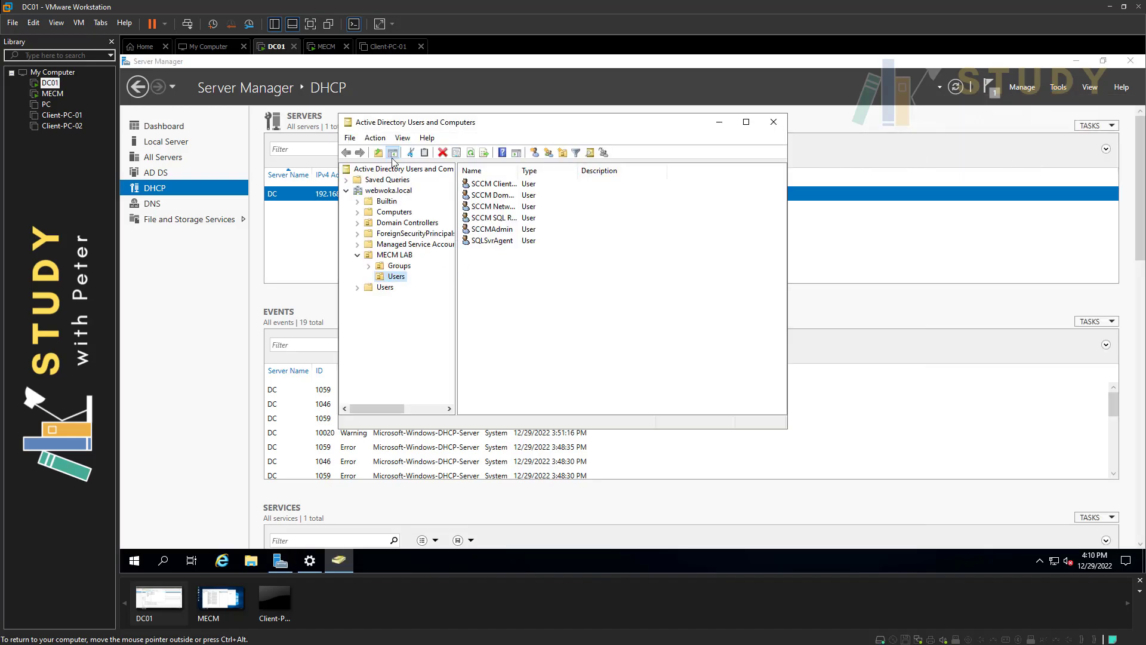
pyautogui.click(400, 139)
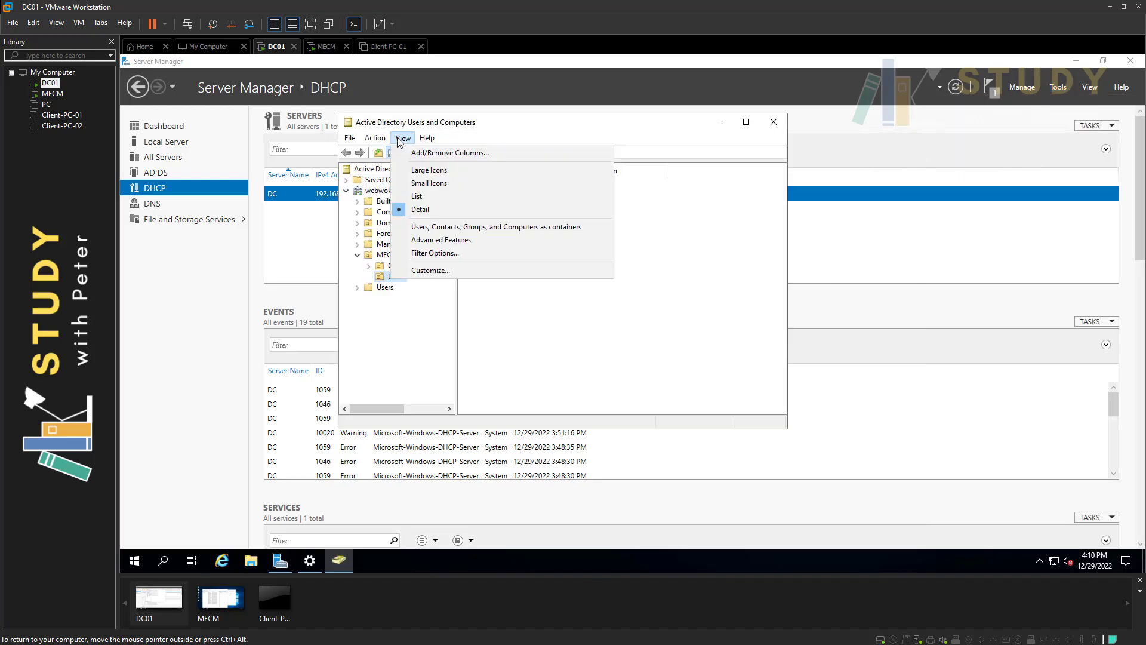
pyautogui.click(453, 244)
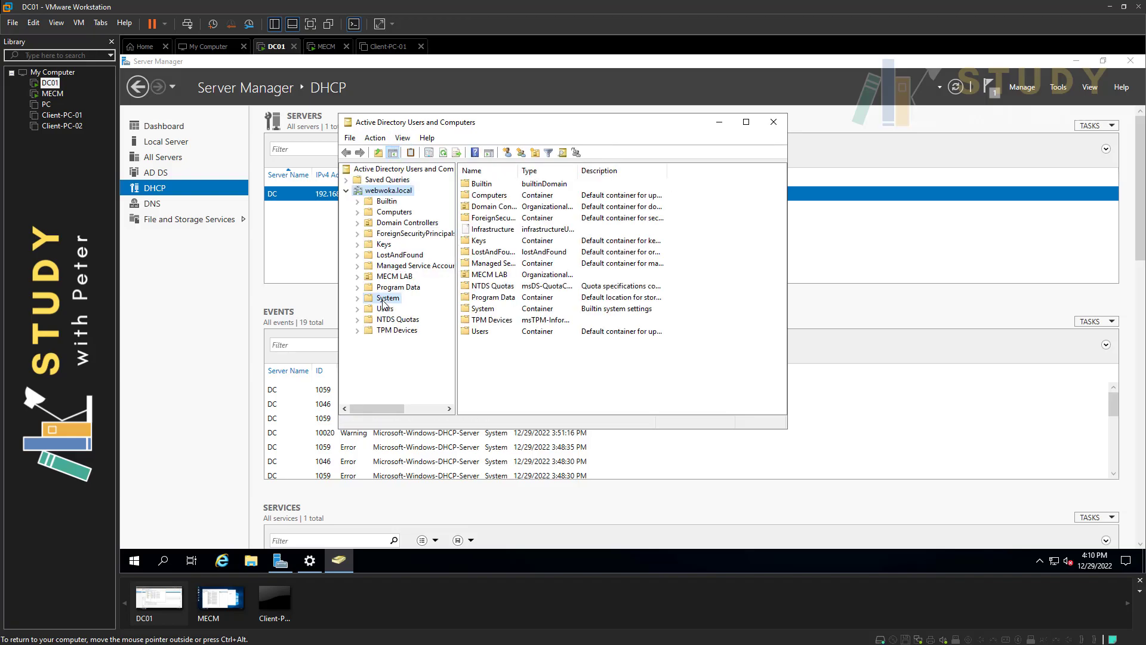
# Open the System container of webwoka.local, maximize the window, and widen the Name column to show full object names.
pyautogui.click(387, 298)
pyautogui.click(745, 122)
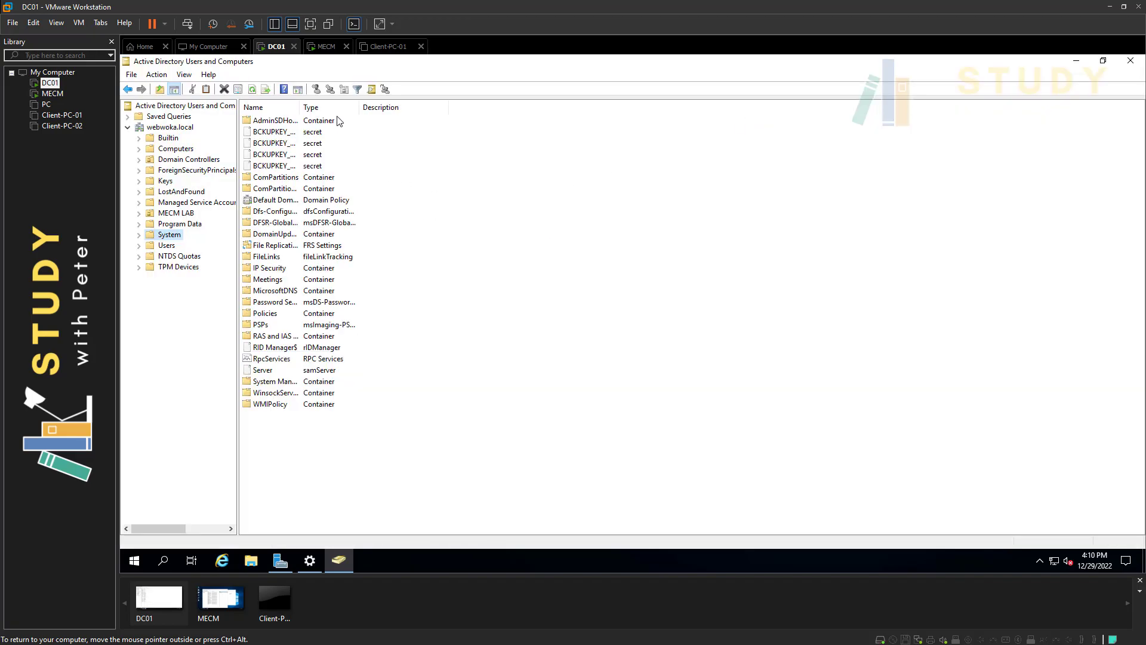
pyautogui.moveTo(296, 106); pyautogui.dragTo(445, 106)
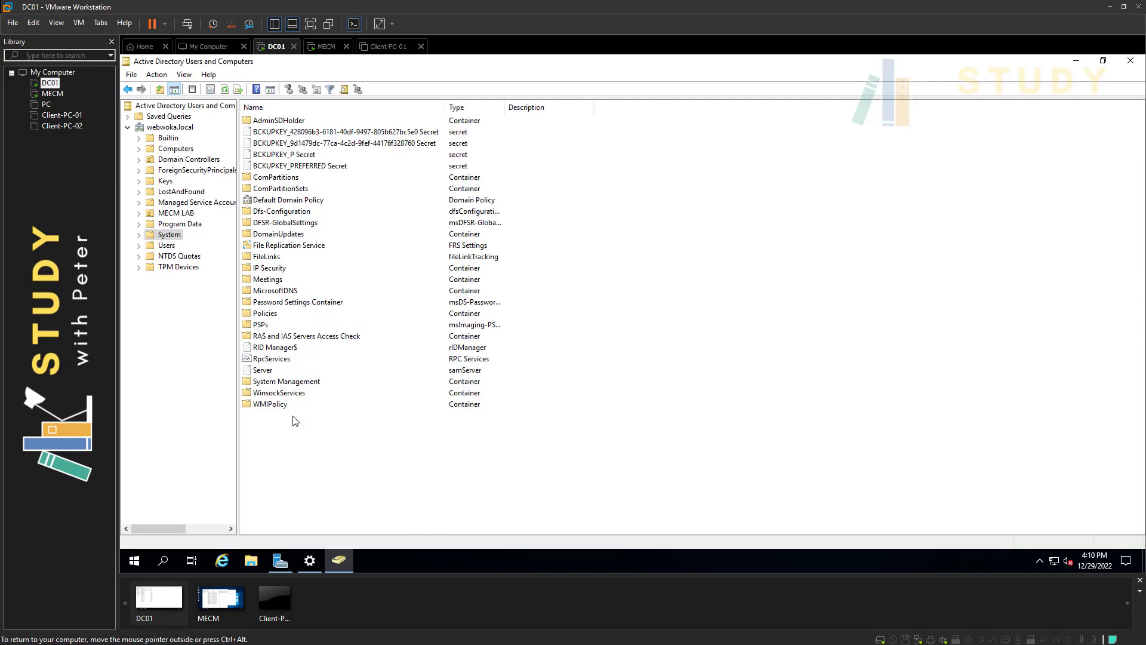
# Examine the security permissions in the System Management container's properties and close them without changes.
pyautogui.click(293, 382)
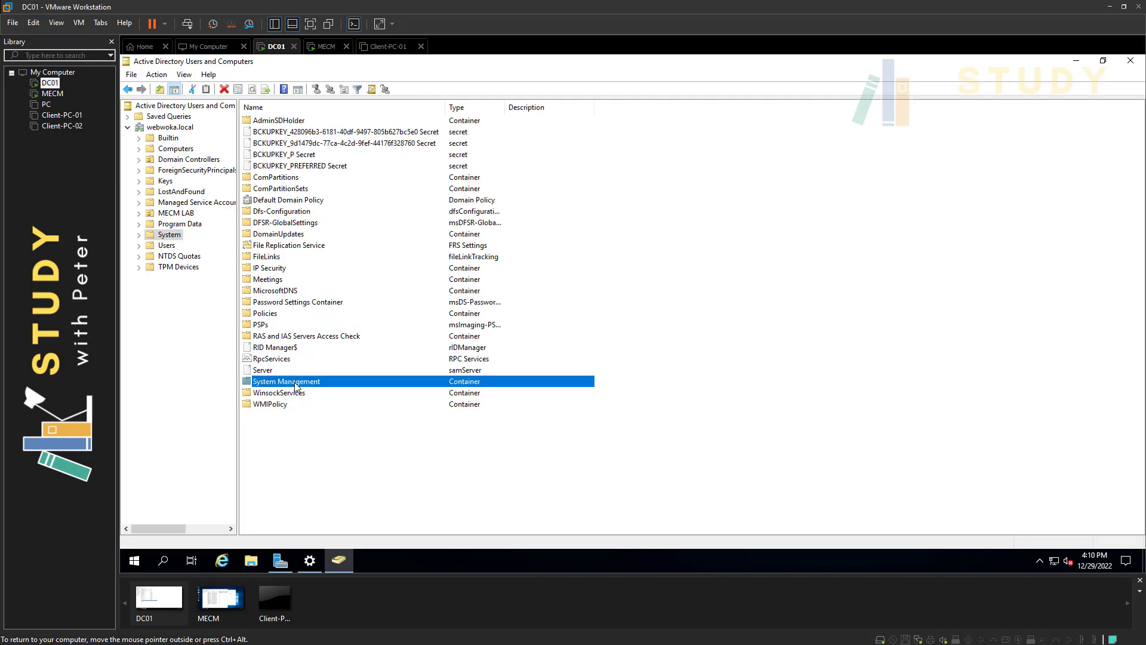
pyautogui.rightClick(296, 386)
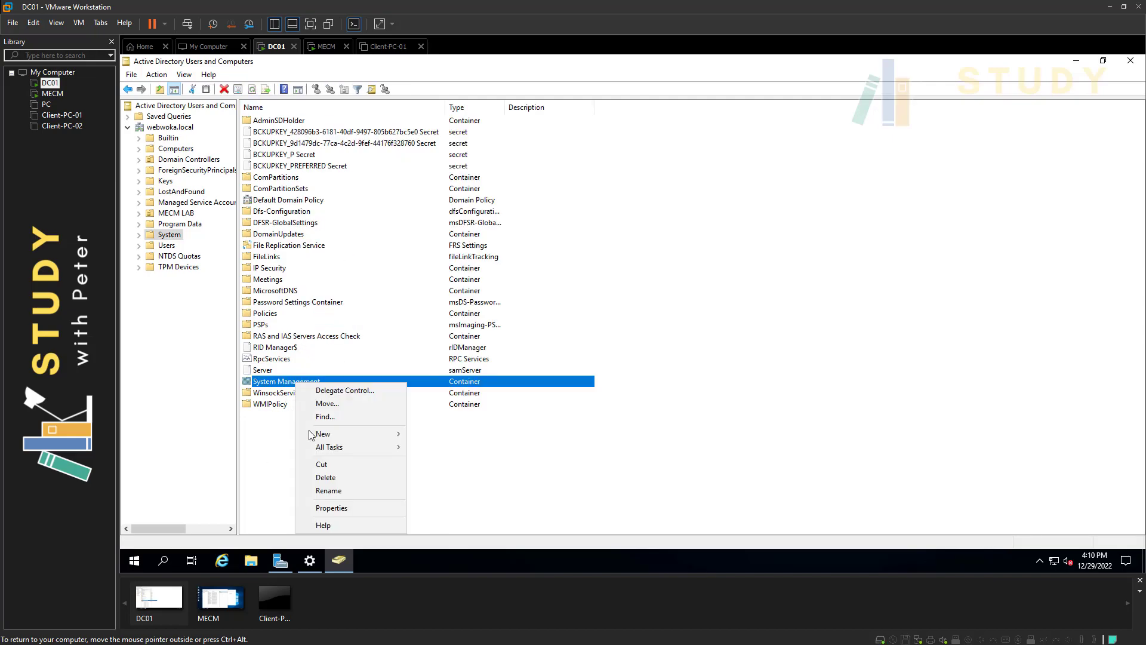
pyautogui.click(321, 509)
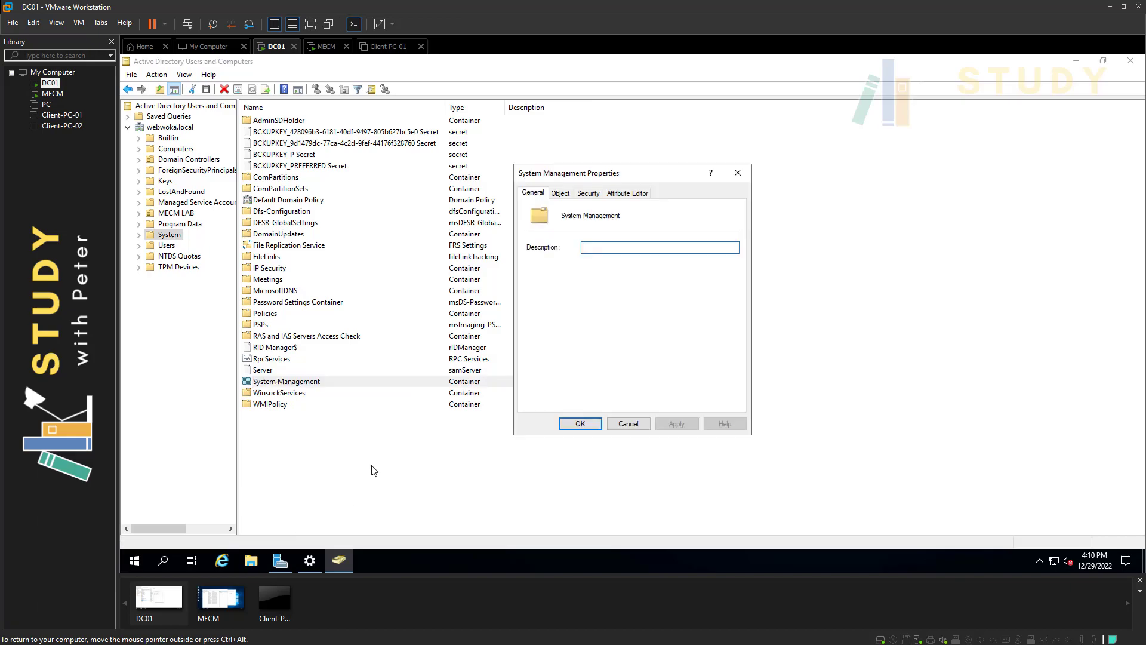
pyautogui.click(588, 194)
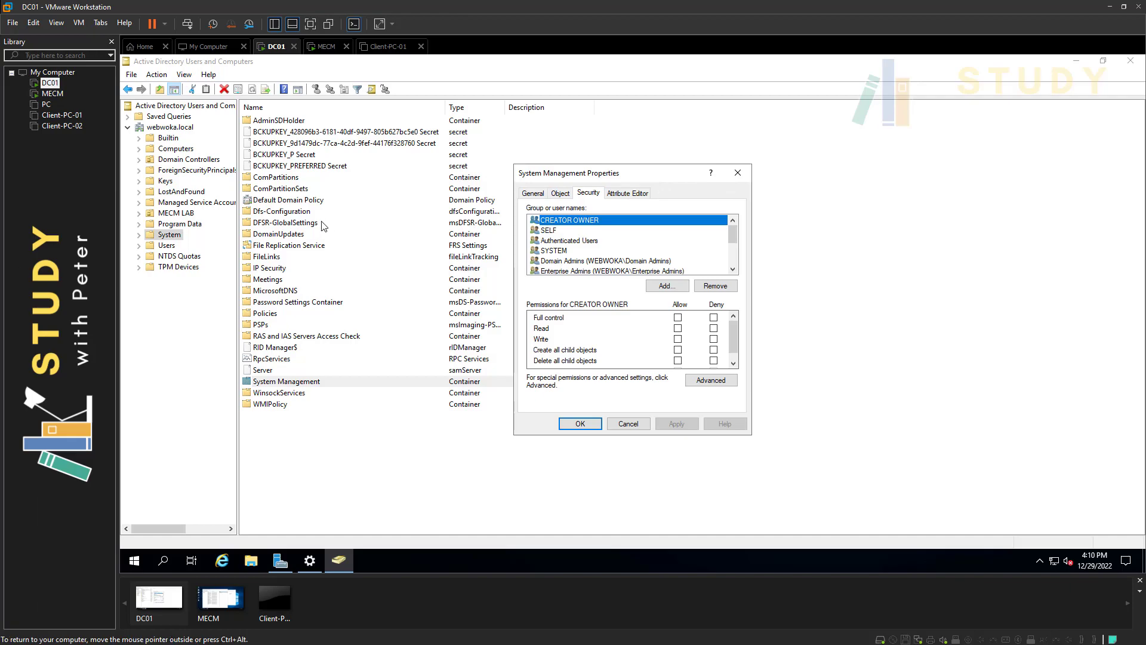
pyautogui.click(738, 173)
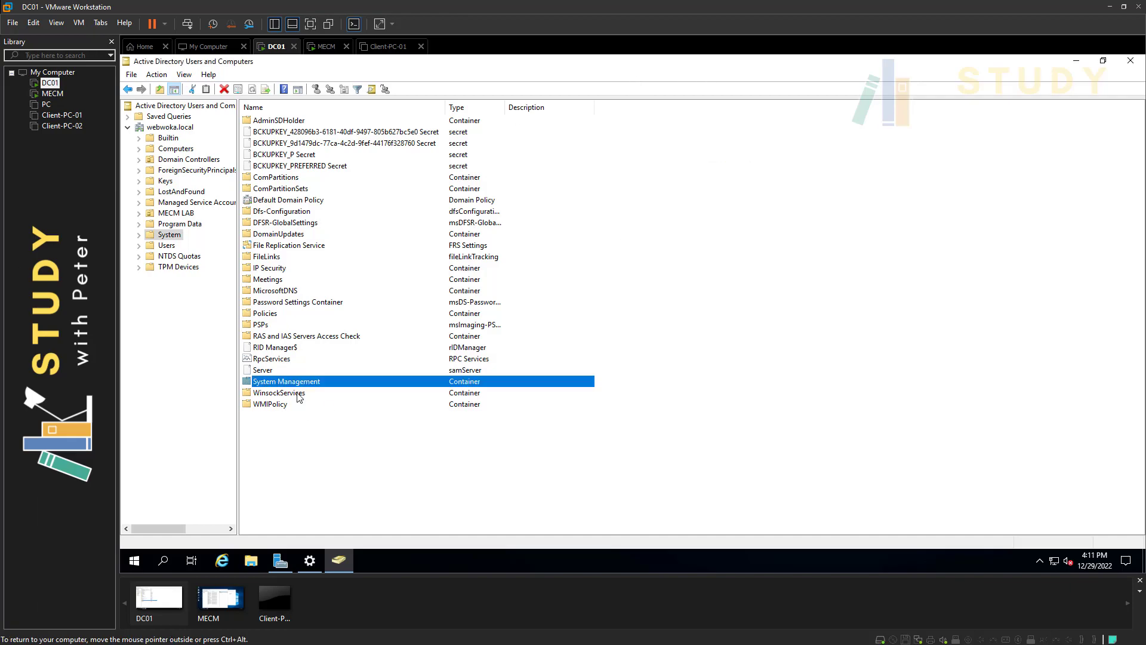
# Start the Delegation of Control Wizard for the System Management container and check the name CM as the account to add.
pyautogui.rightClick(308, 383)
pyautogui.click(346, 393)
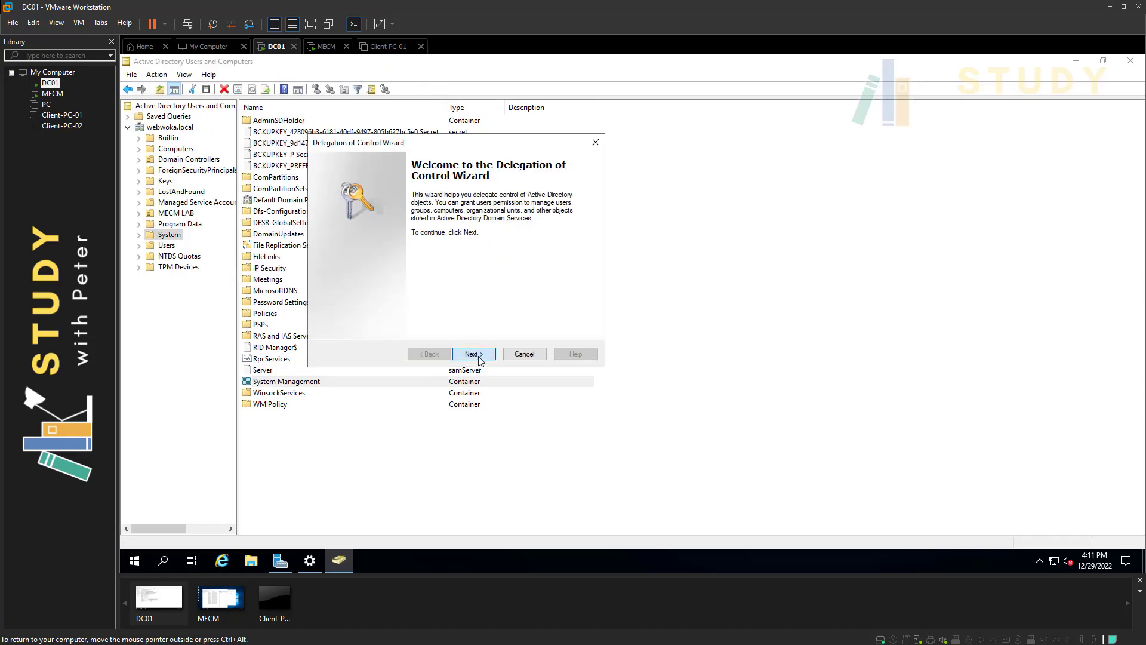
pyautogui.click(478, 356)
pyautogui.click(509, 297)
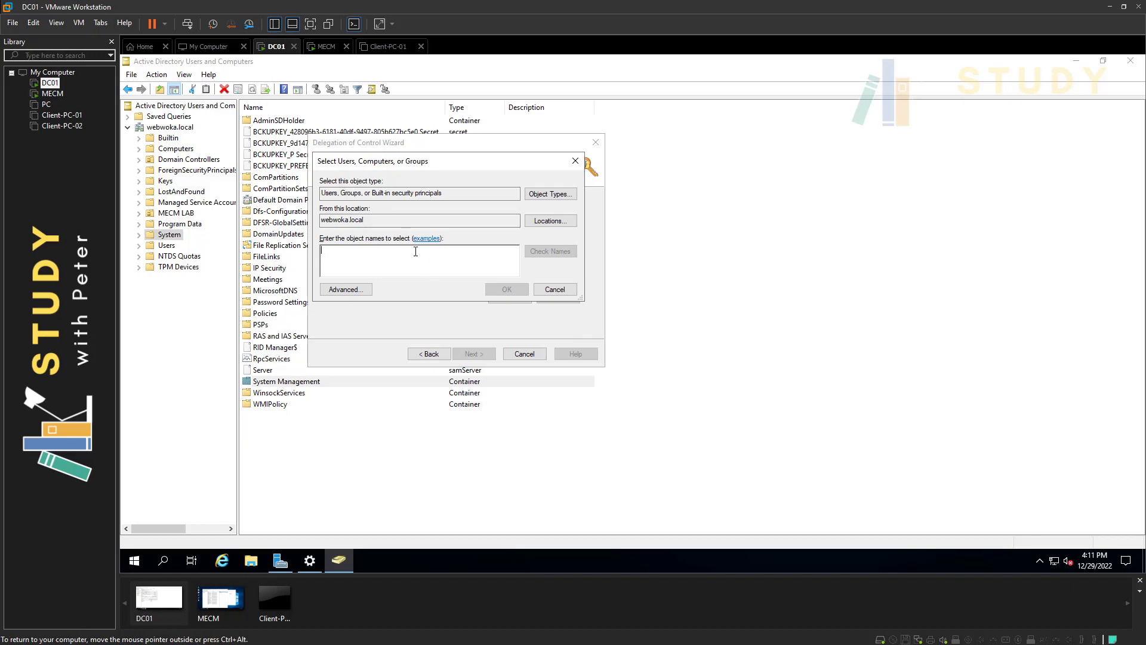
pyautogui.write('CM')
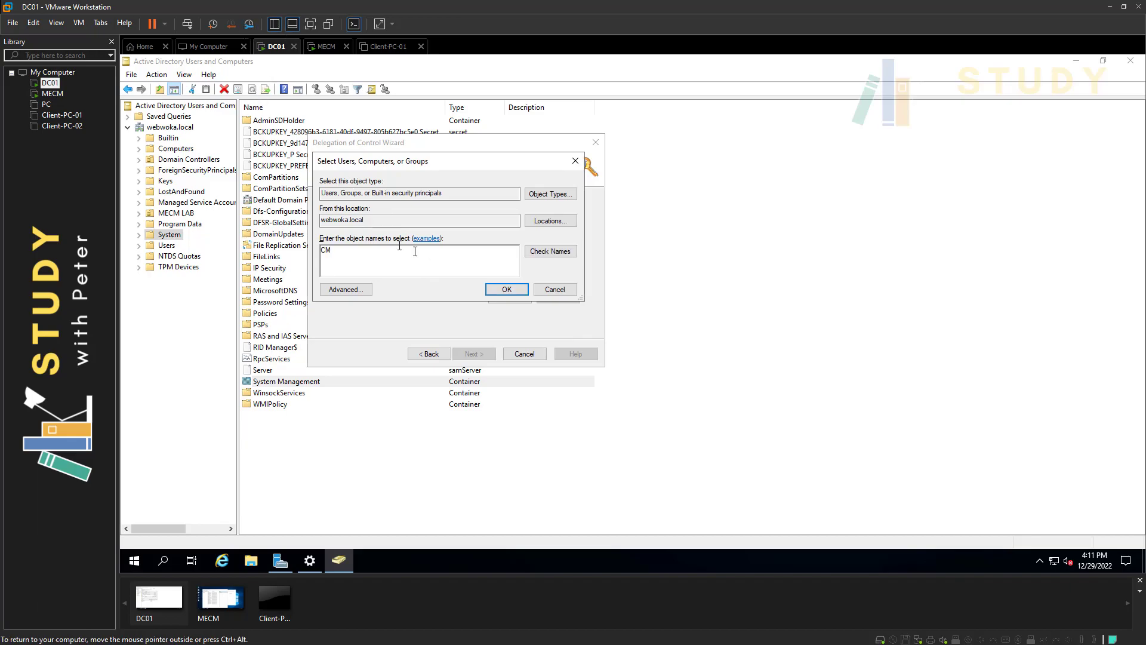
pyautogui.click(550, 251)
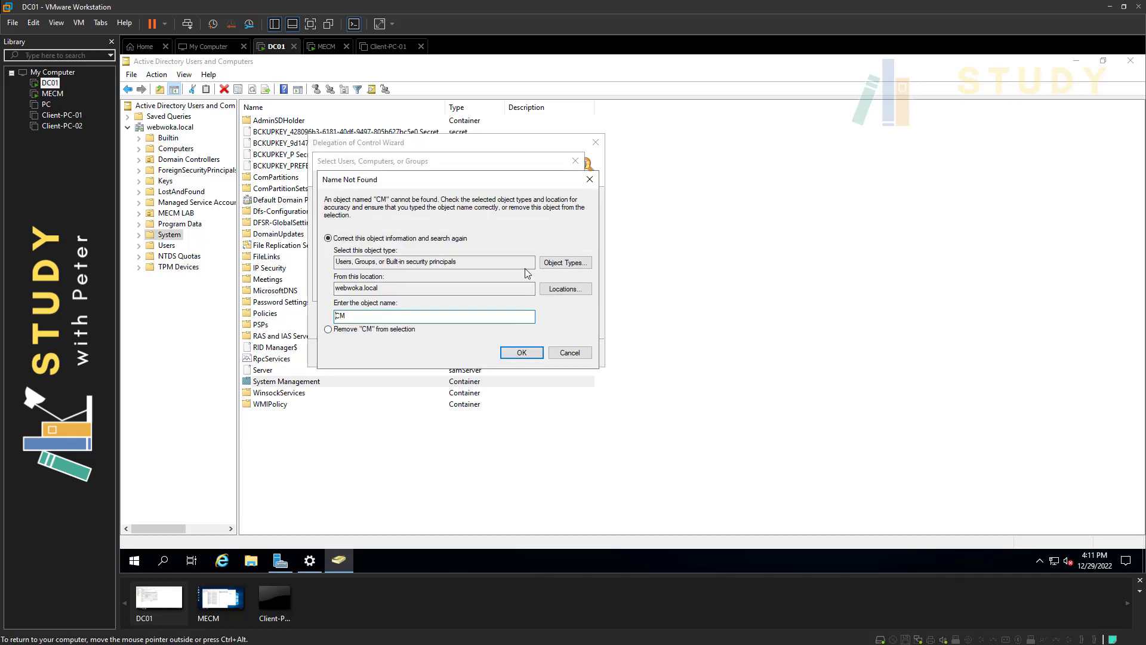
# Include Computers in the searched object types and add the computer account CM to the delegation's selected users and groups.
pyautogui.moveTo(370, 182); pyautogui.dragTo(420, 191)
pyautogui.moveTo(504, 269); pyautogui.dragTo(338, 269)
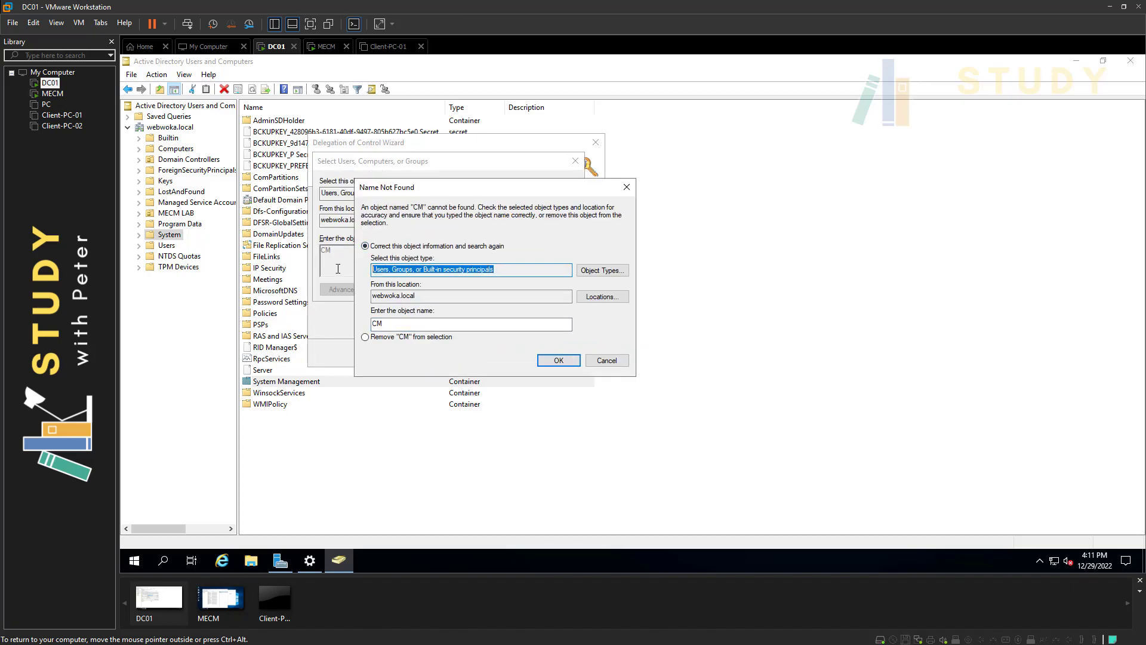
pyautogui.click(599, 272)
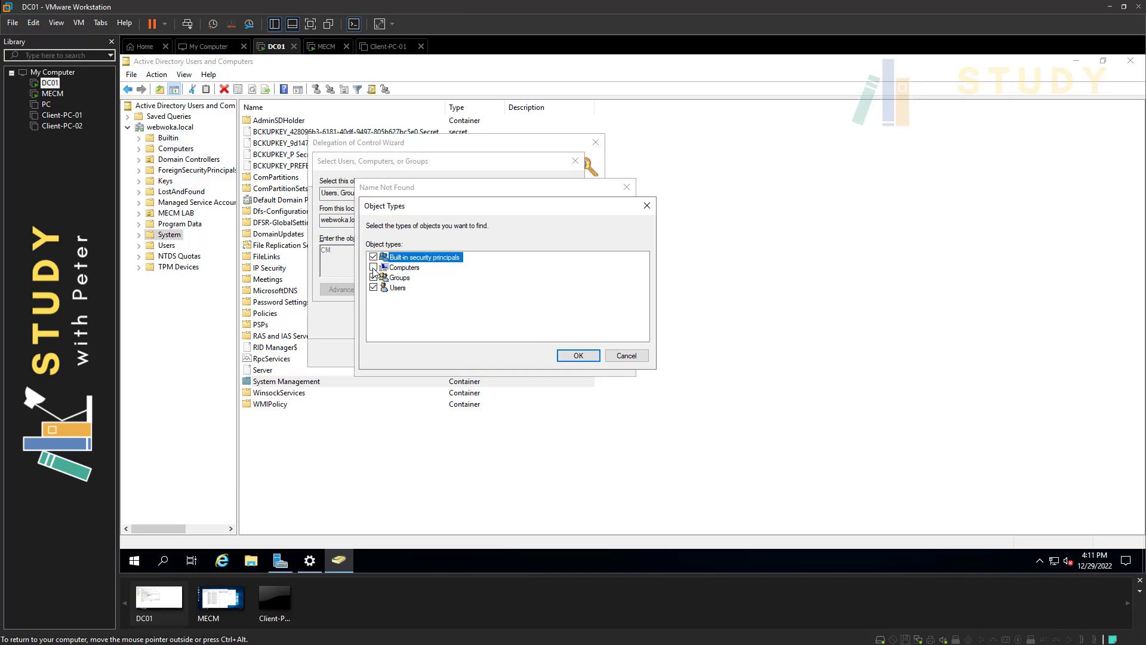
pyautogui.click(579, 356)
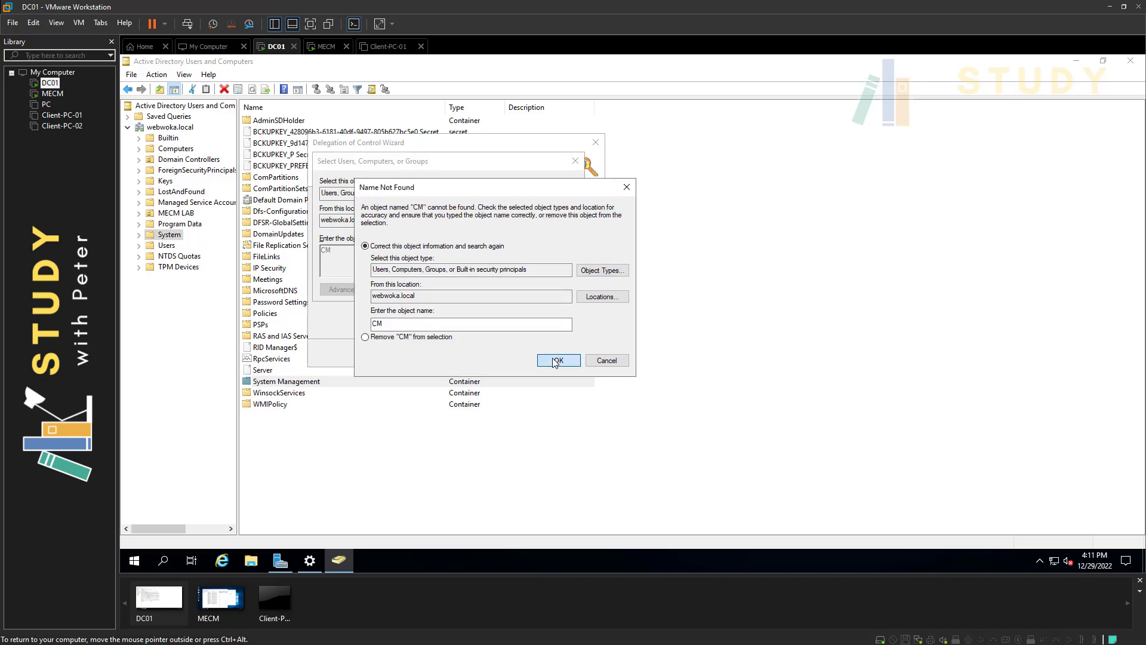
pyautogui.click(560, 359)
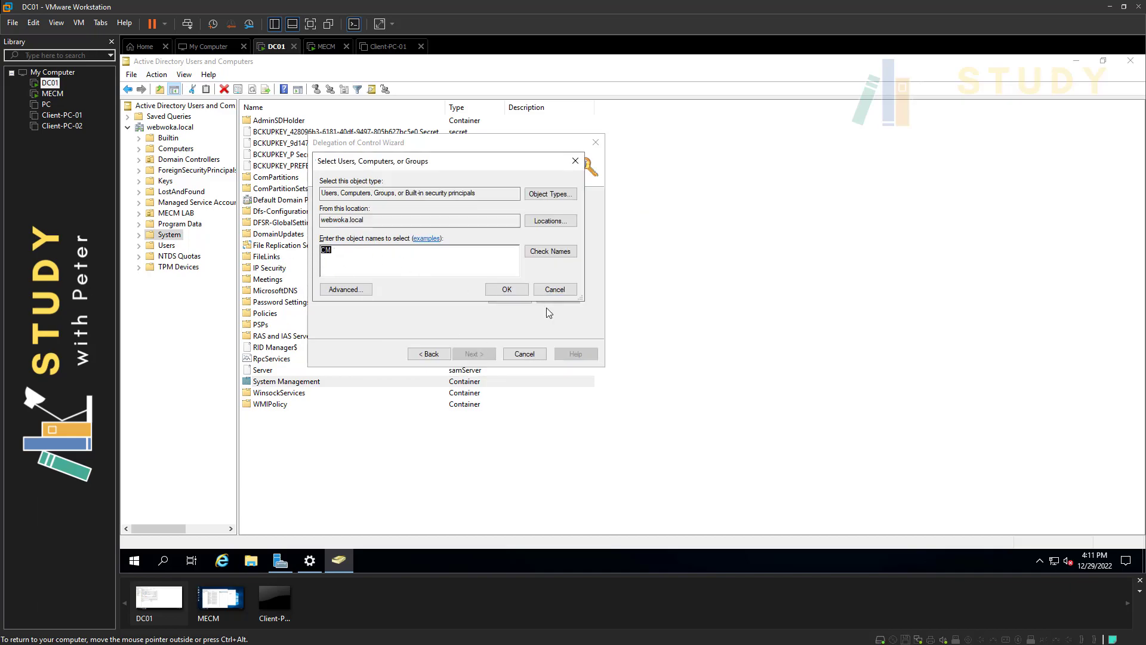
pyautogui.click(504, 290)
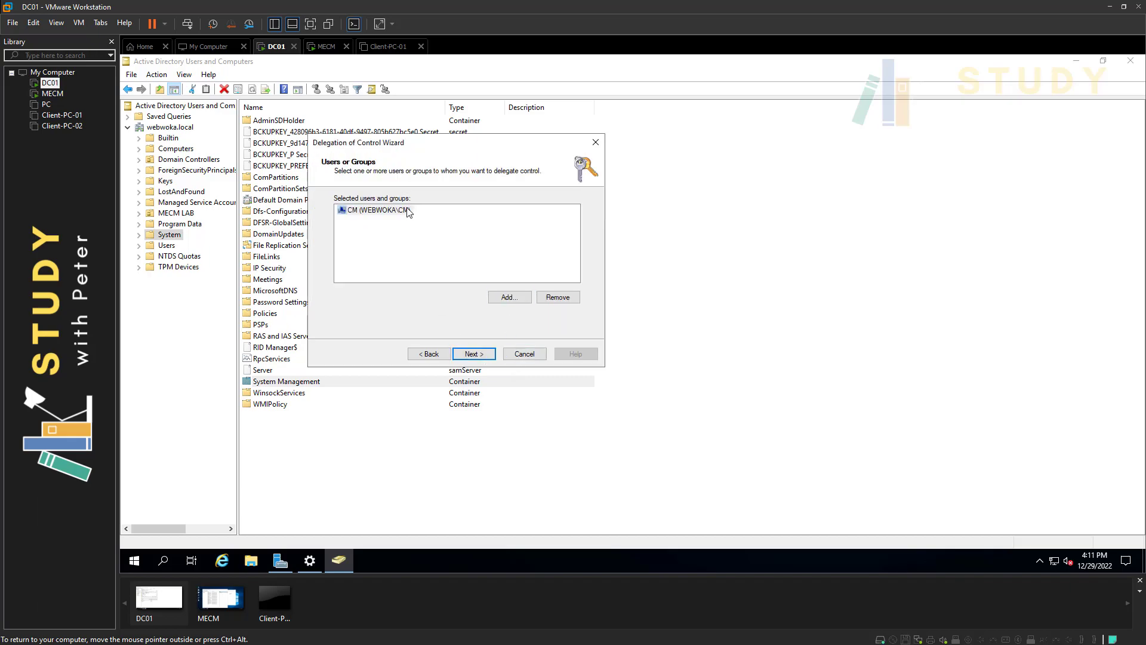
# Choose a custom task to delegate covering this folder, existing objects in it, and creation of new objects in it.
pyautogui.click(456, 357)
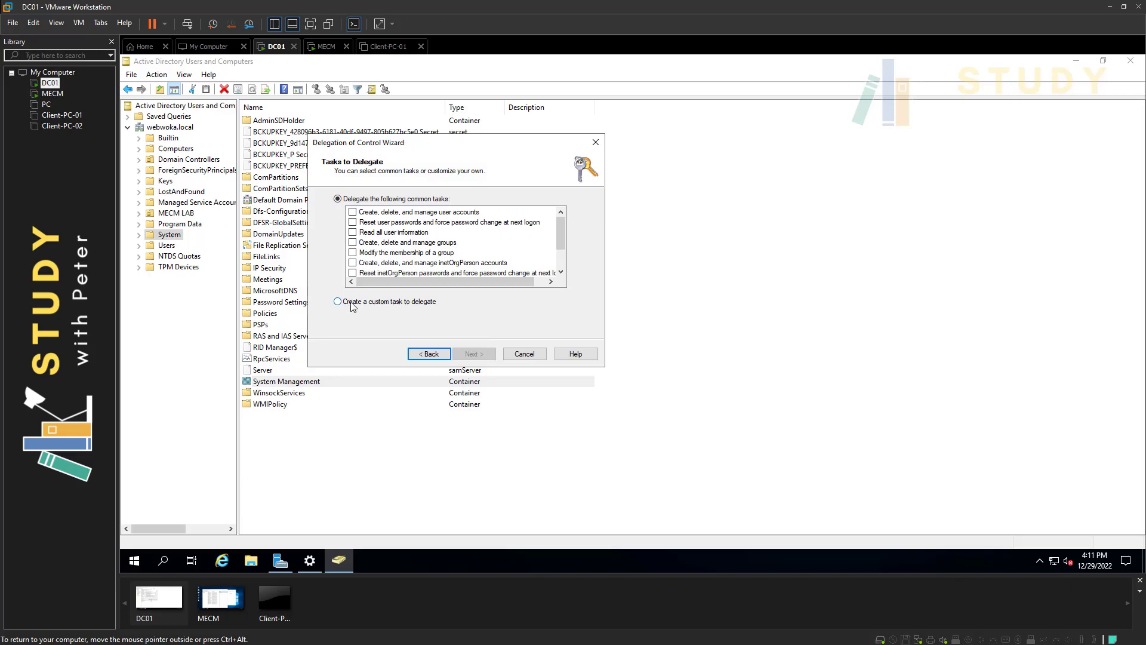
pyautogui.click(352, 303)
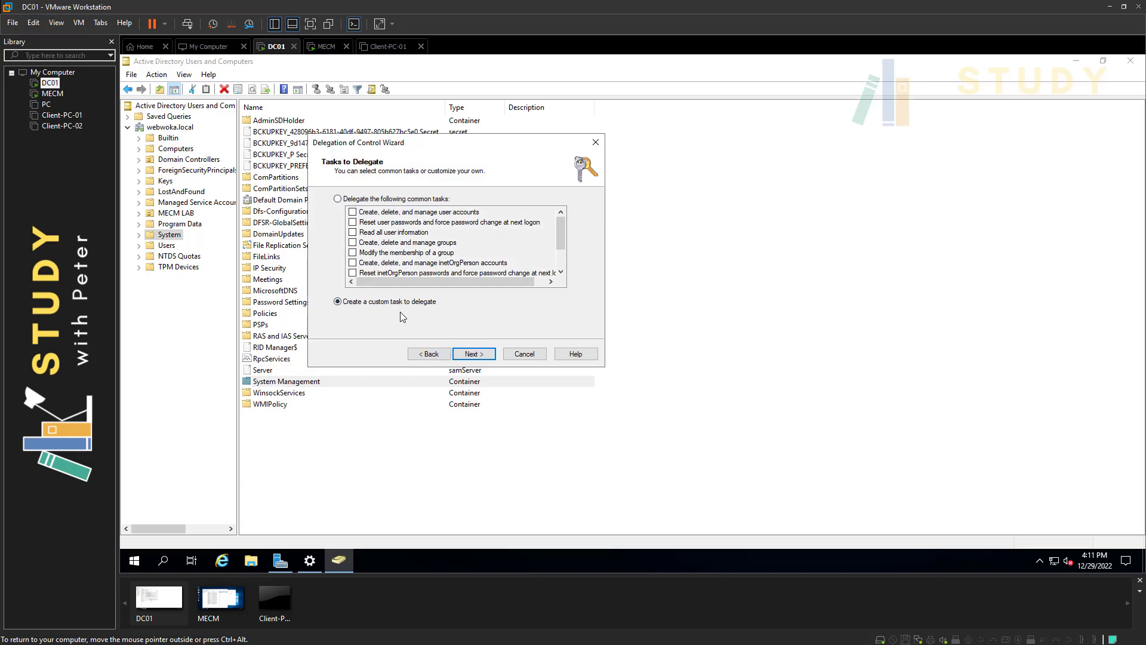
pyautogui.click(473, 354)
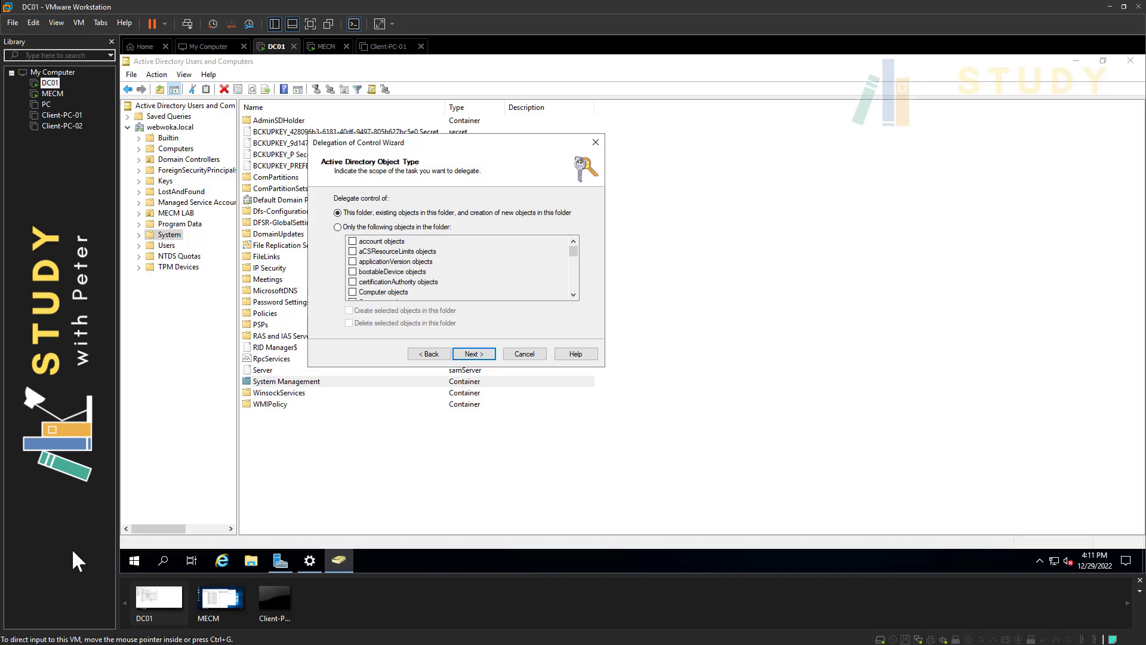
pyautogui.click(461, 357)
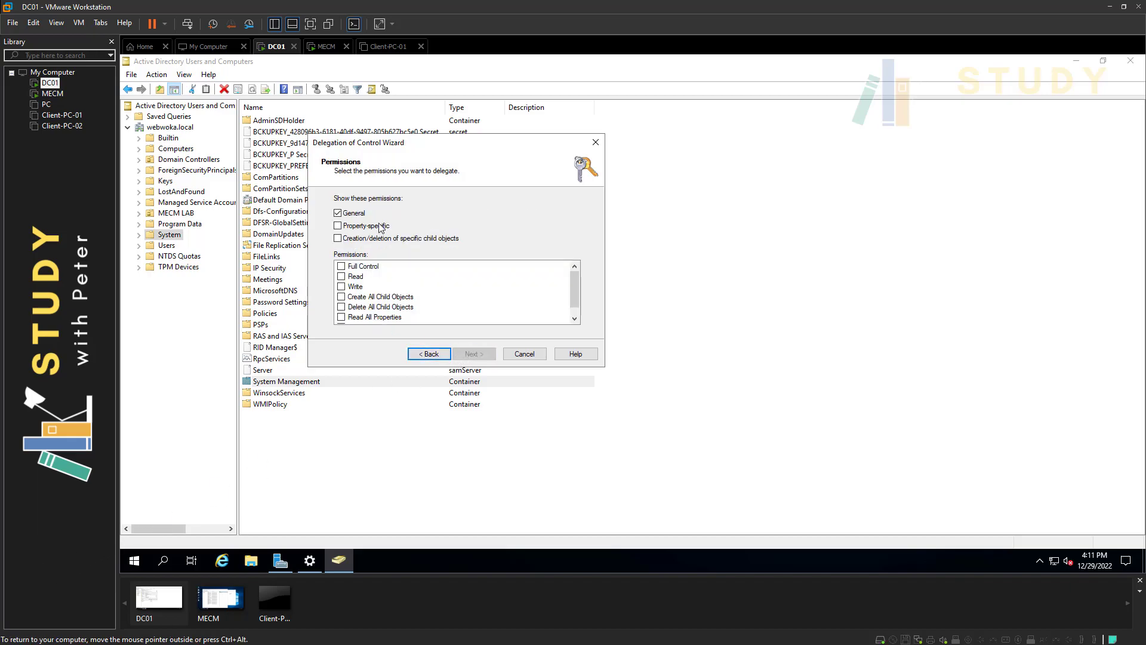
# Include property-specific and creation/deletion of specific child objects permissions, grant Full Control, and finish the delegation.
pyautogui.click(338, 225)
pyautogui.click(338, 238)
pyautogui.click(341, 266)
pyautogui.click(474, 355)
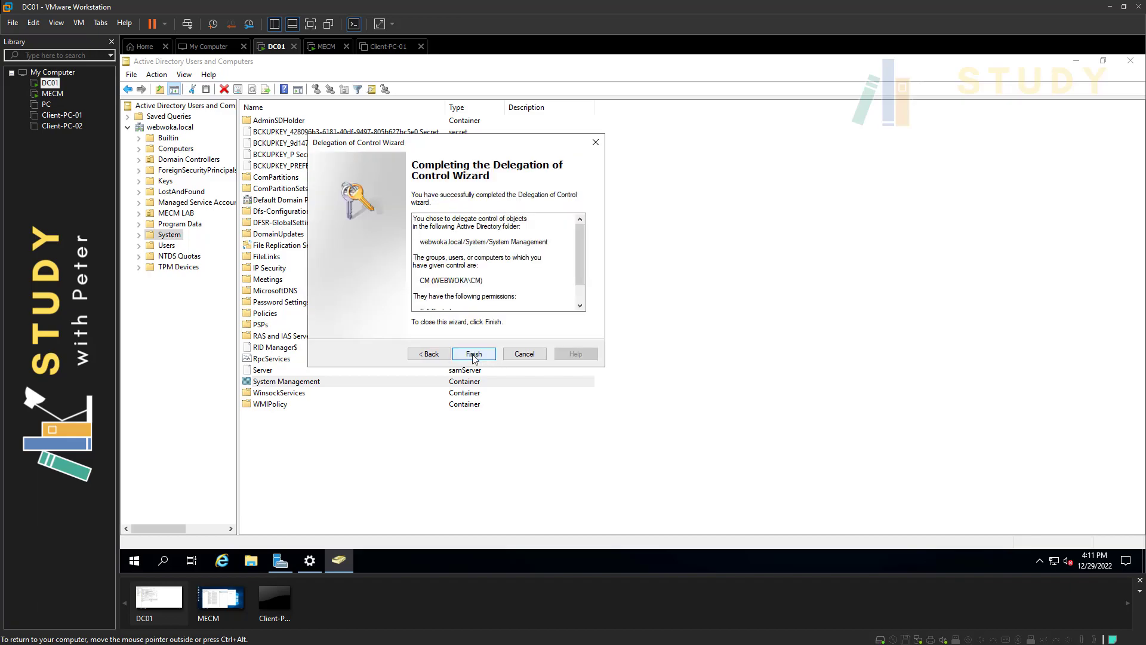
pyautogui.click(474, 354)
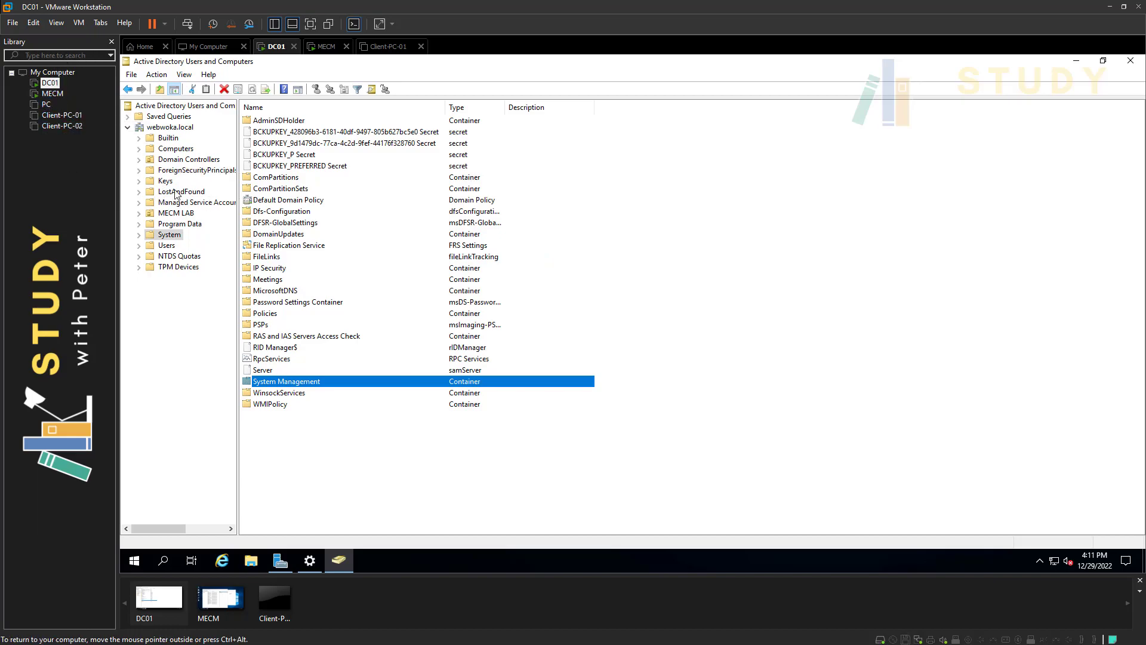
# Check the CM$ account's security permissions in the System Management container's properties and close them without changes.
pyautogui.rightClick(308, 384)
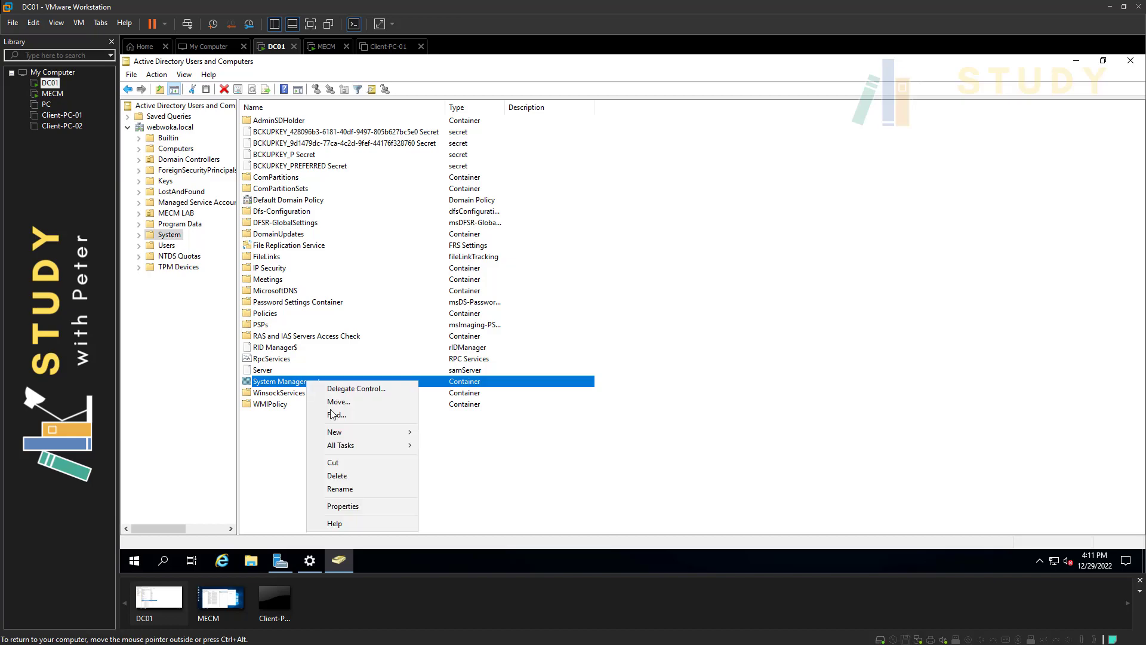
pyautogui.click(342, 506)
pyautogui.click(601, 196)
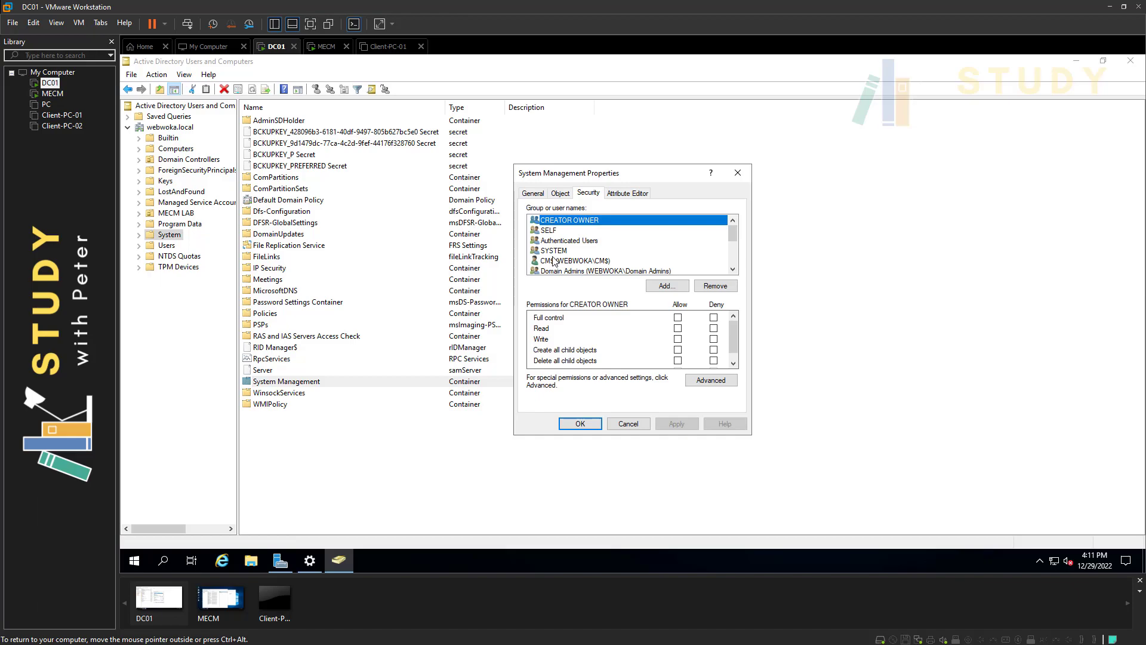
pyautogui.click(578, 261)
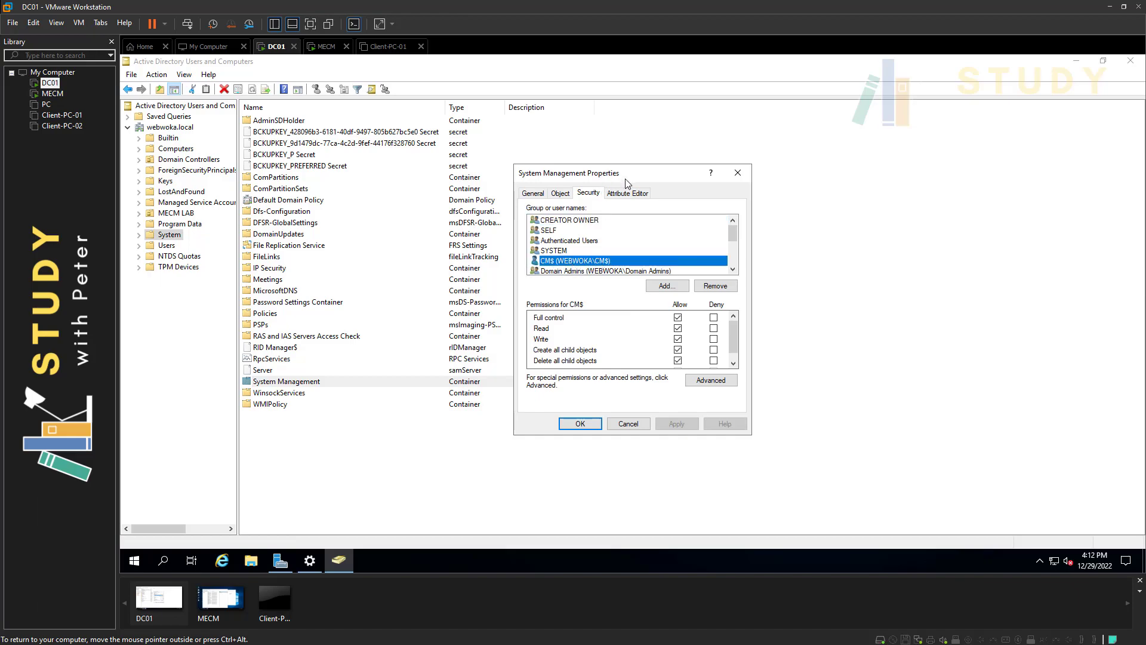
pyautogui.moveTo(615, 177); pyautogui.dragTo(517, 160)
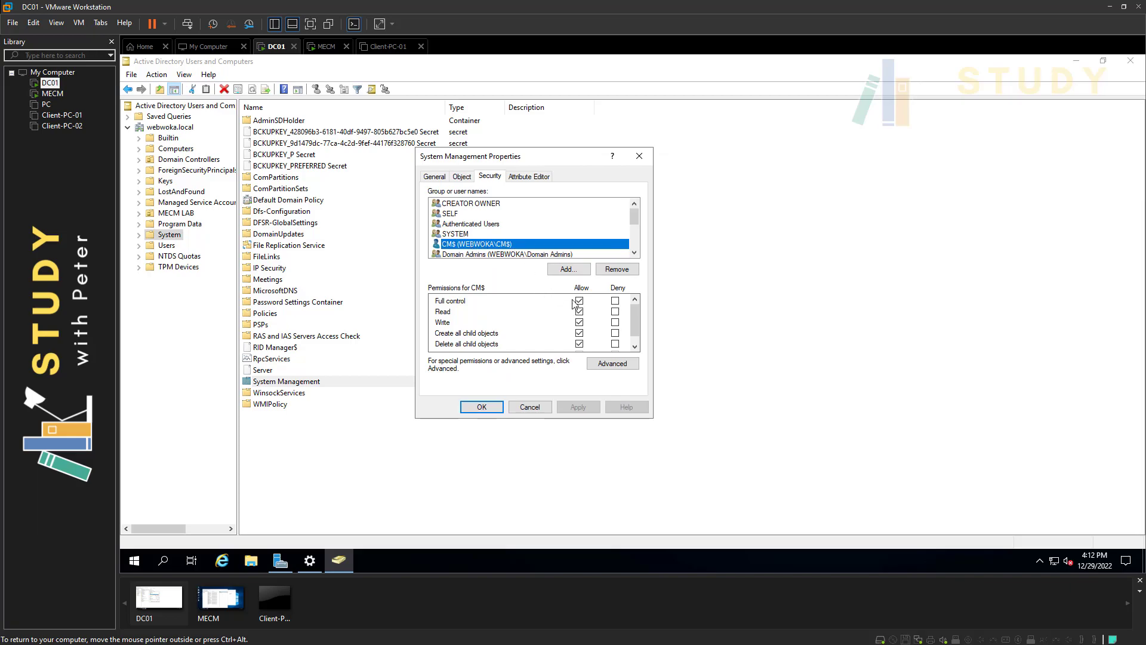
pyautogui.click(524, 408)
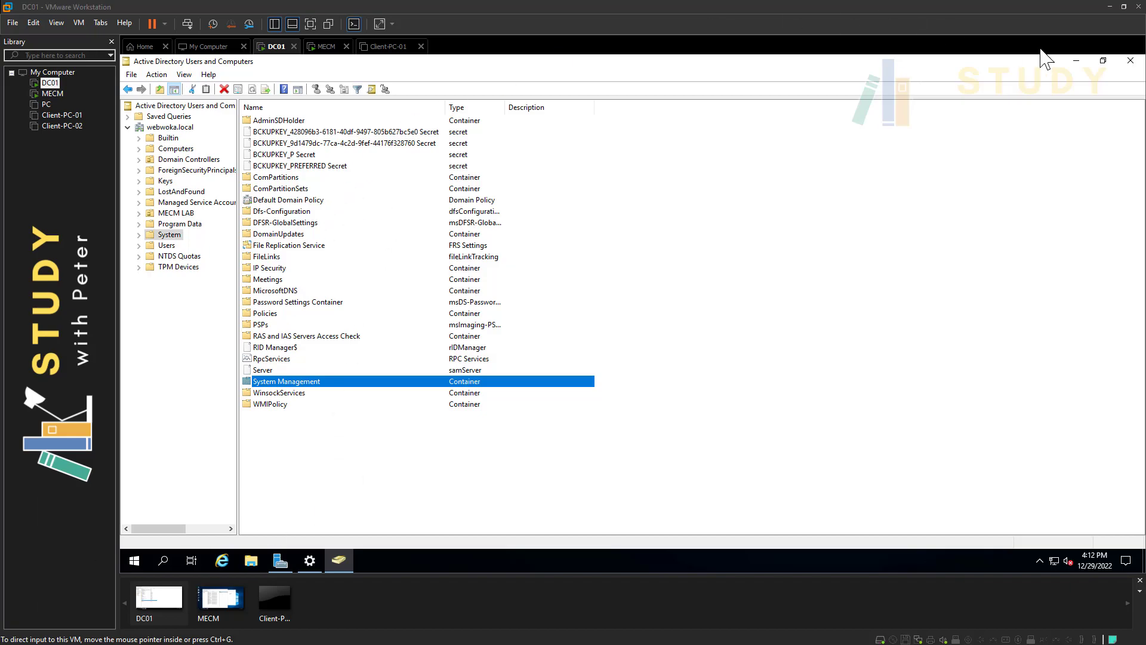
# Close Active Directory Users and Computers on DC01 and switch to the MECM virtual machine.
pyautogui.click(1130, 60)
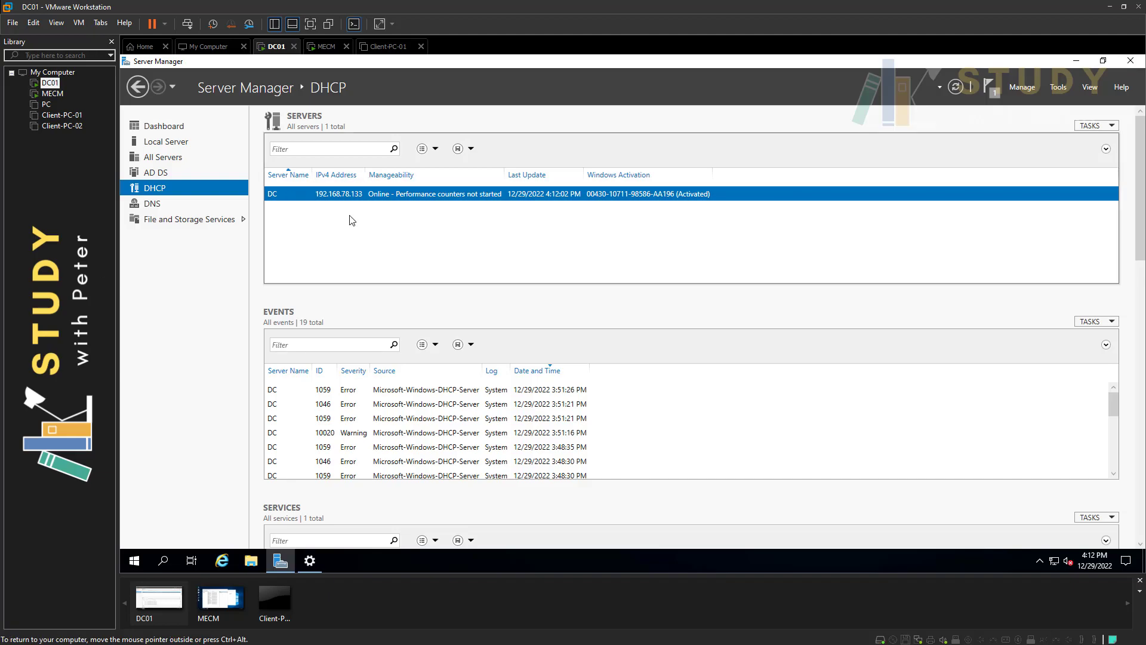
pyautogui.click(52, 96)
pyautogui.click(52, 83)
pyautogui.click(53, 95)
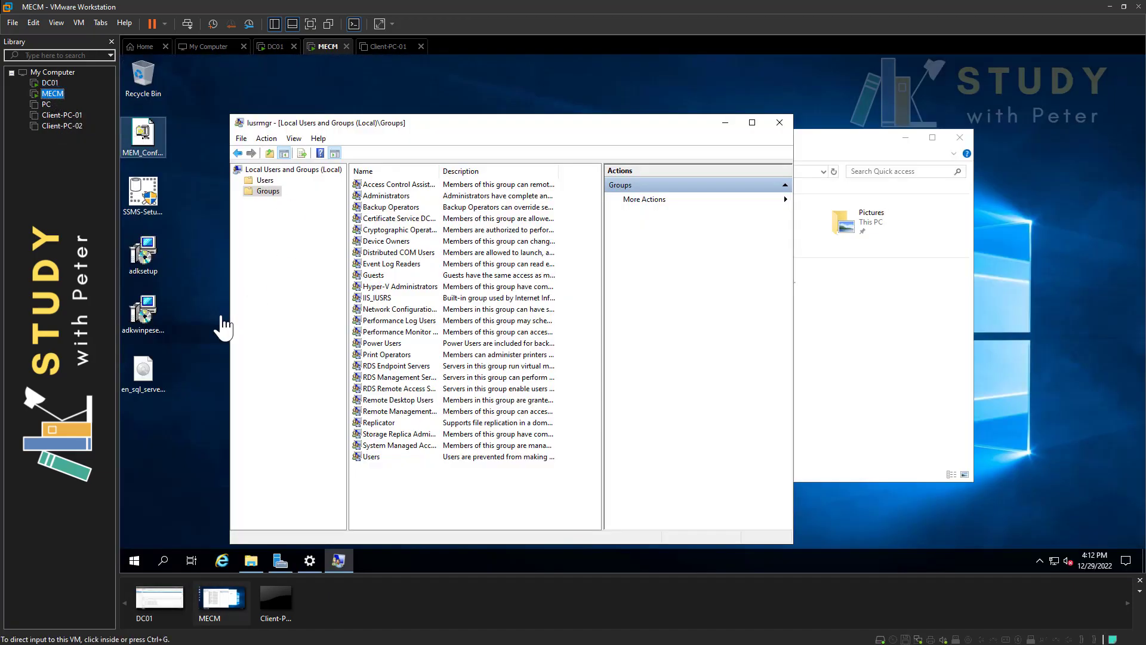
# Launch the MEM_Configmgr_2203 self-extractor from the MECM desktop.
pyautogui.click(149, 313)
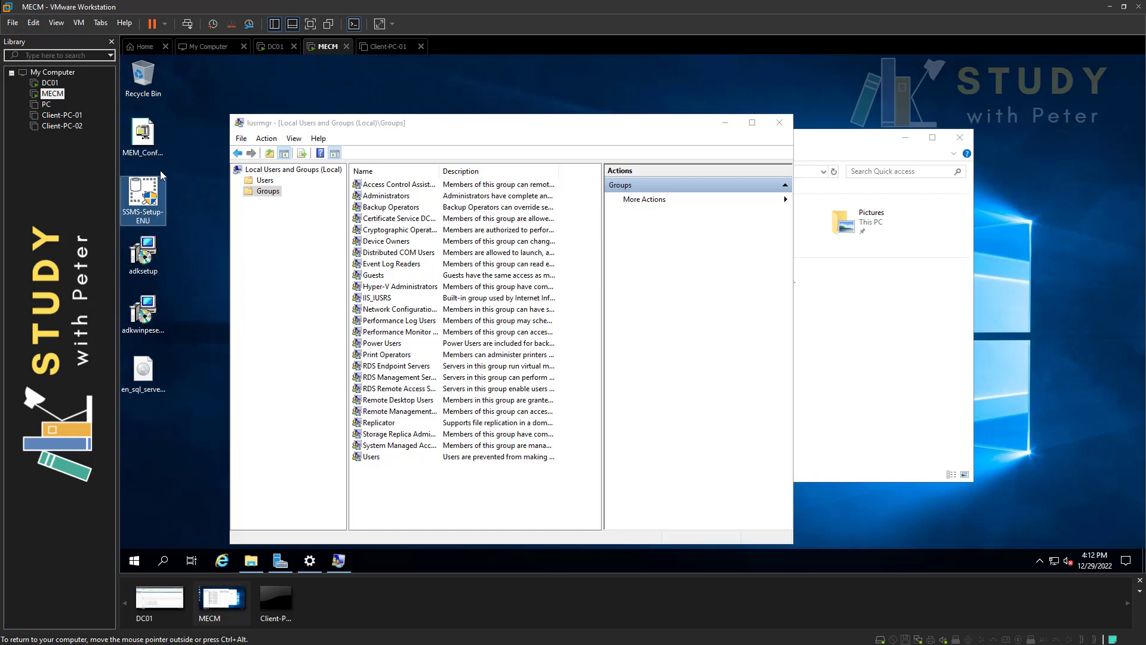
pyautogui.click(148, 135)
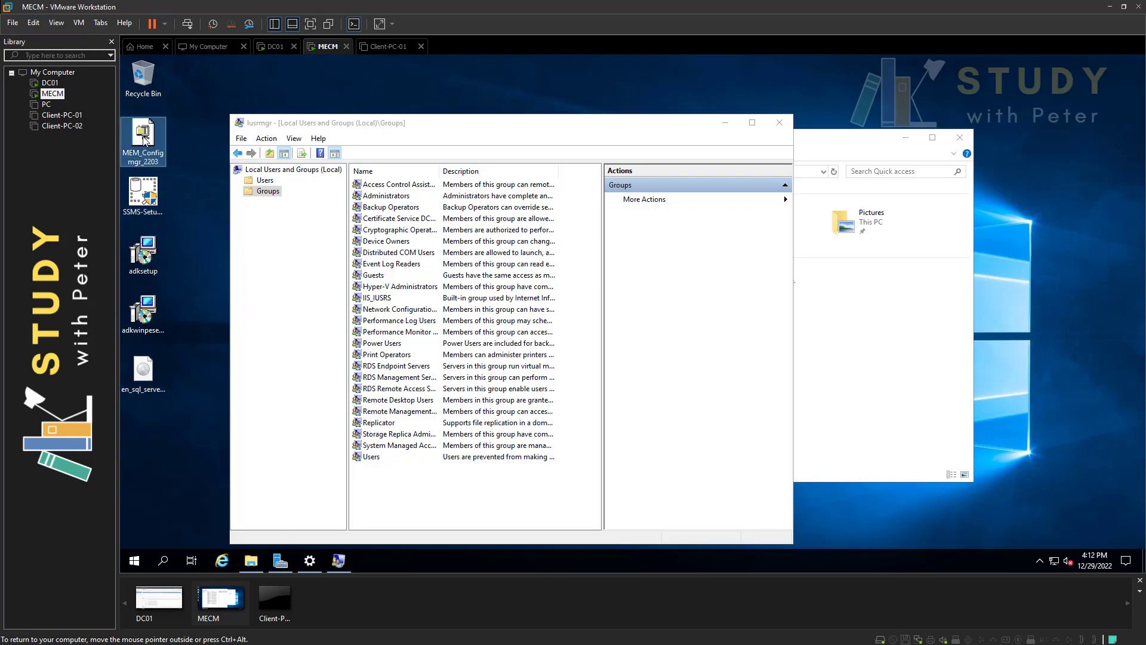
pyautogui.rightClick(143, 139)
pyautogui.click(185, 122)
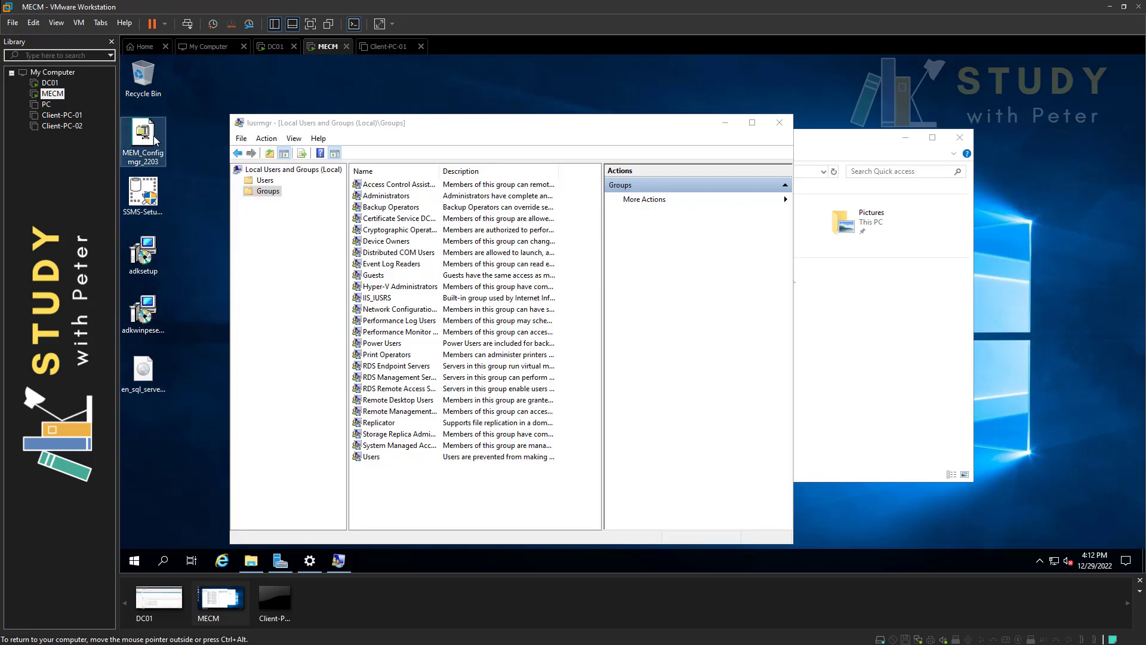
pyautogui.rightClick(148, 135)
pyautogui.click(176, 122)
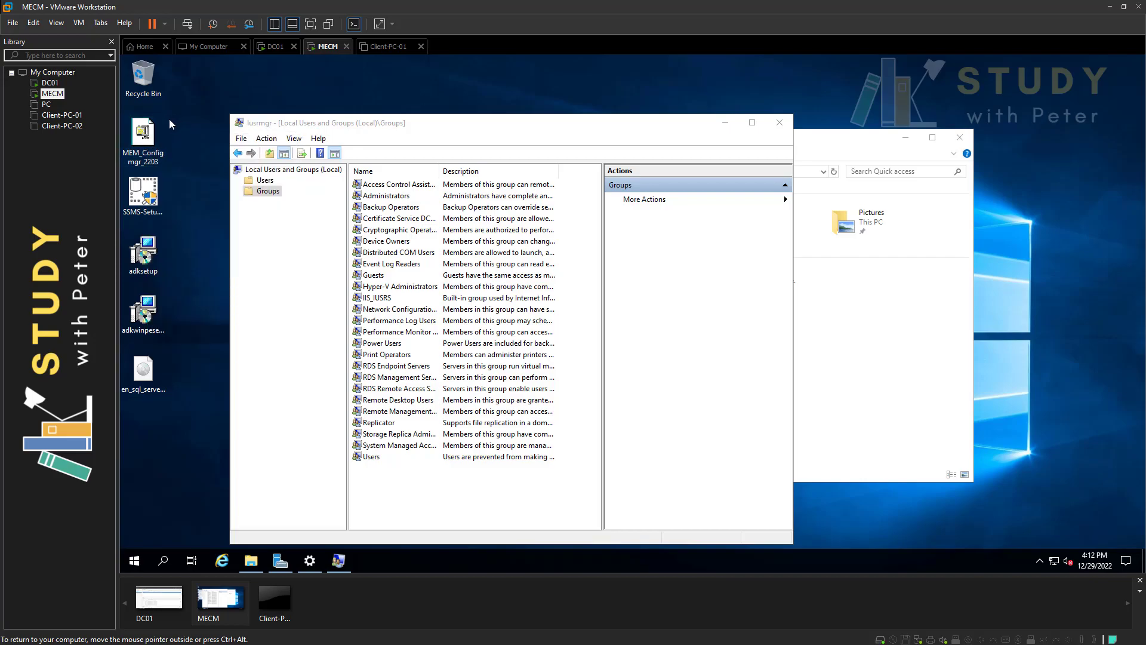
pyautogui.rightClick(146, 134)
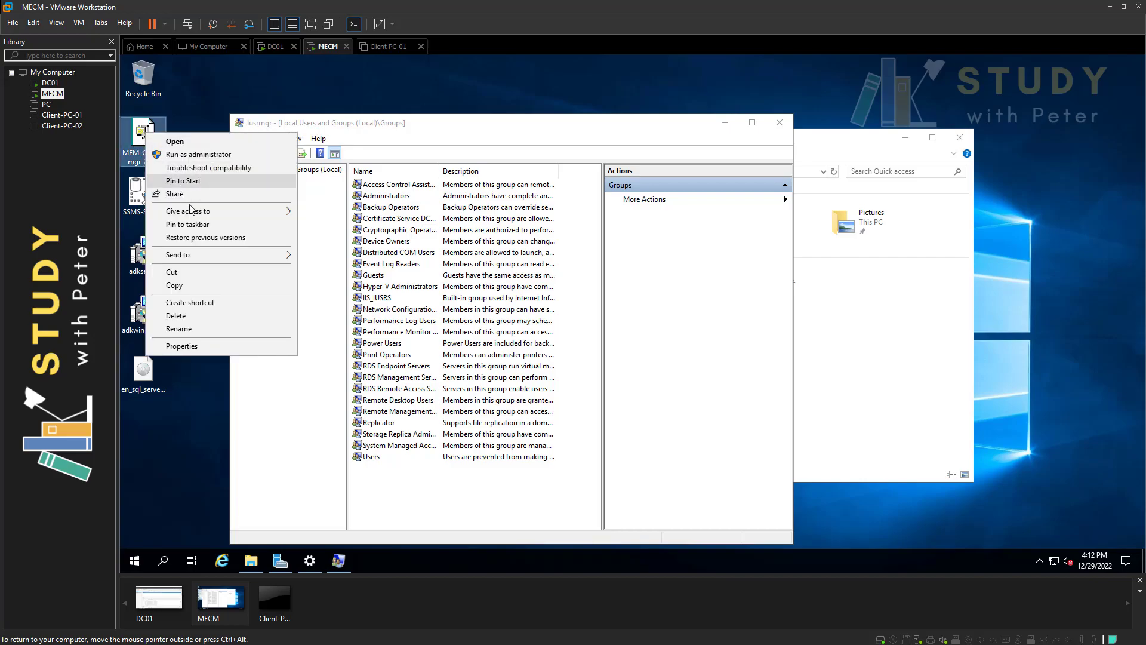
pyautogui.click(193, 142)
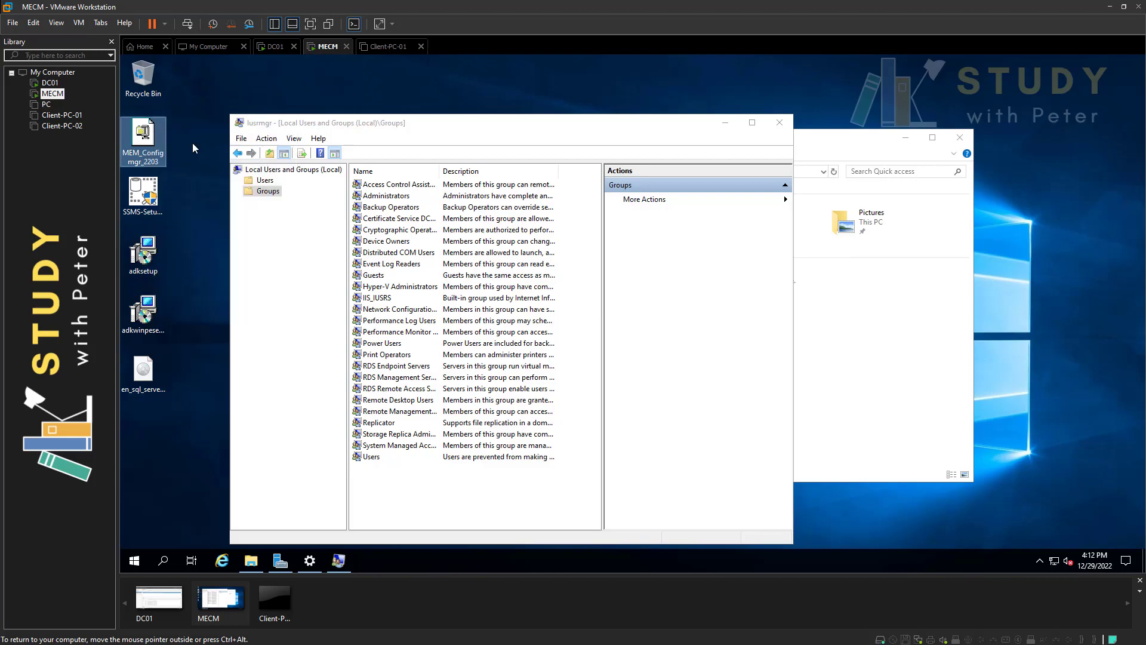
# Set the extraction target to a MECM2203 folder on the desktop and unzip the Configuration Manager files there.
pyautogui.click(660, 312)
pyautogui.click(591, 272)
pyautogui.click(651, 385)
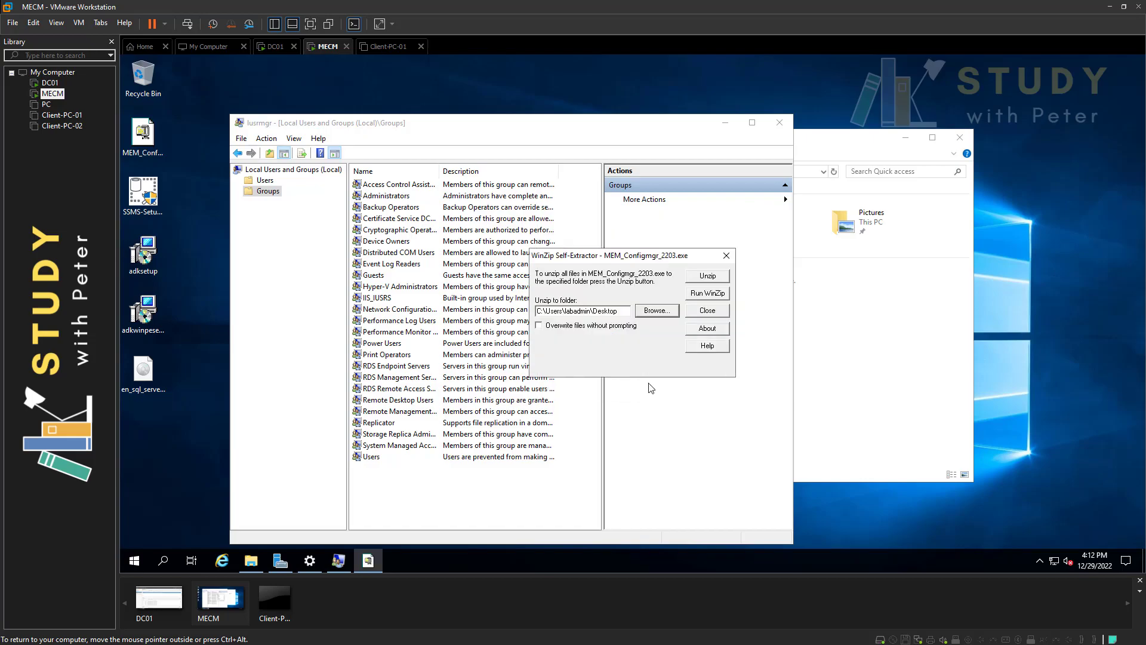
pyautogui.click(626, 311)
pyautogui.write('\\MECM')
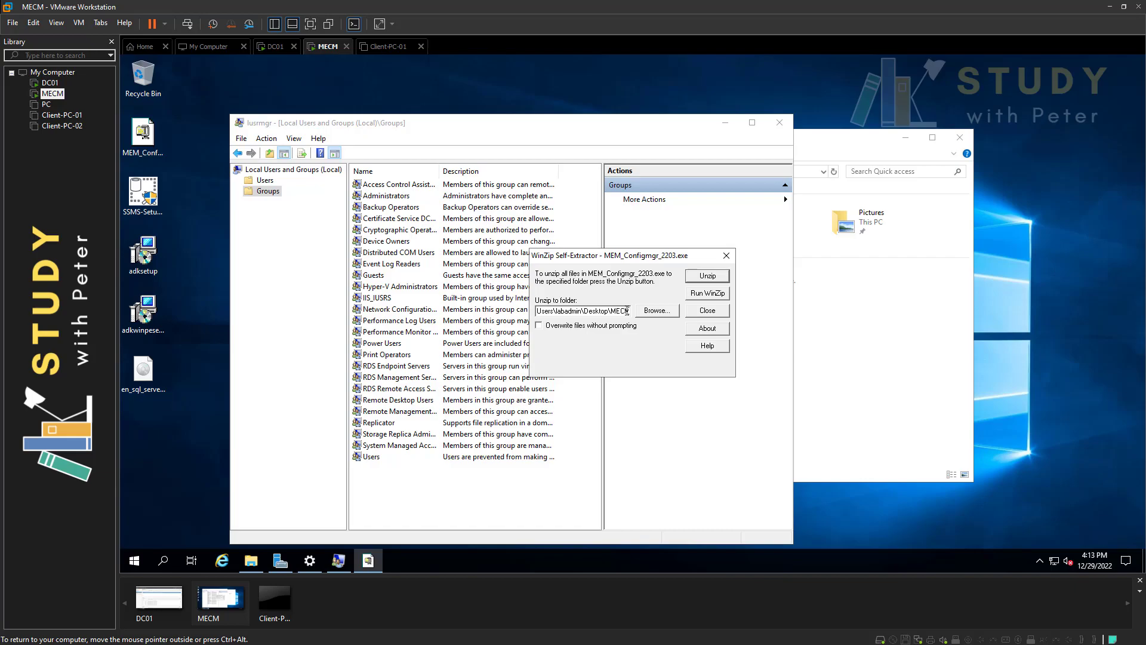
pyautogui.write('2203')
pyautogui.click(708, 276)
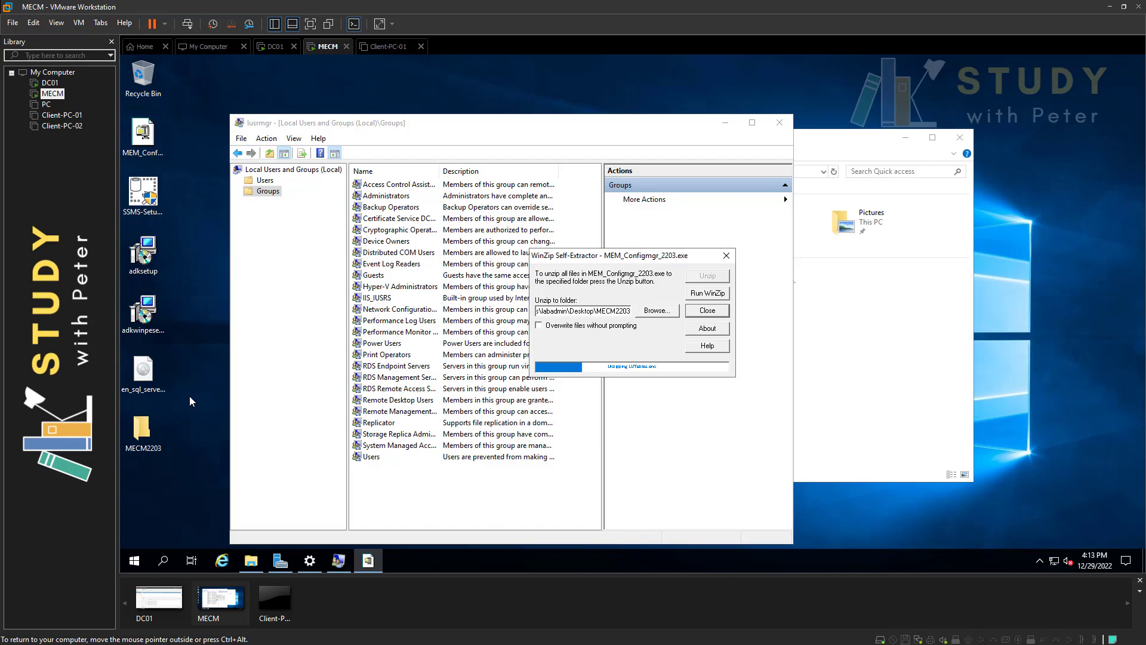
# Switch to Notepad on the host, review the primary site server prerequisites checklist, and minimize it.
pyautogui.hotkey('ctrl', 'alt')
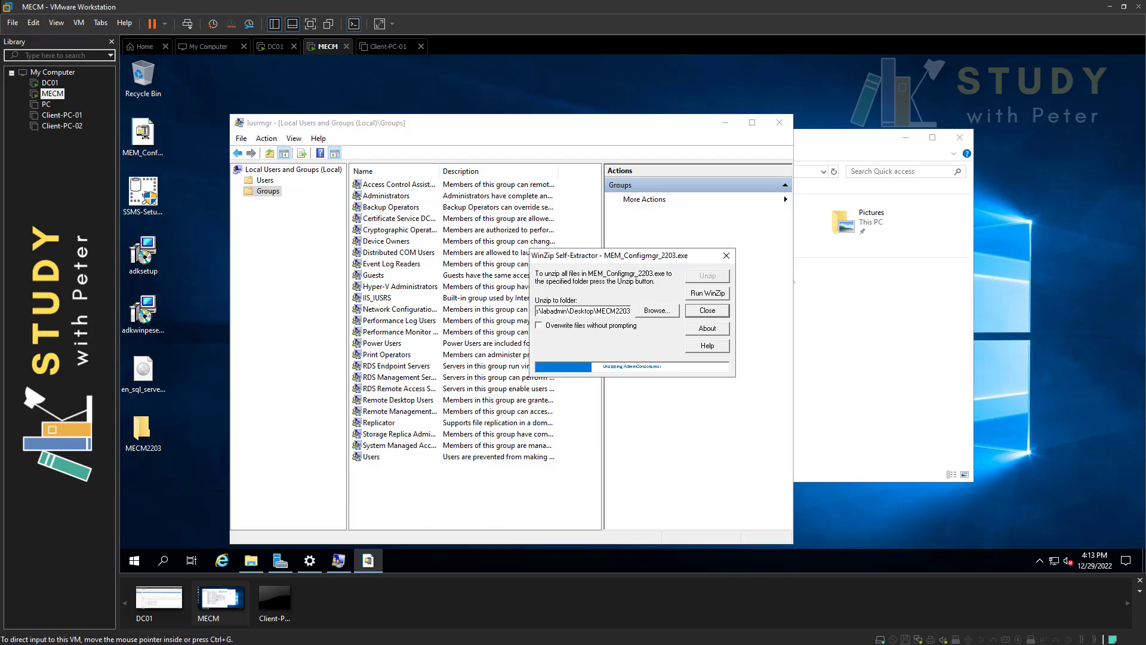
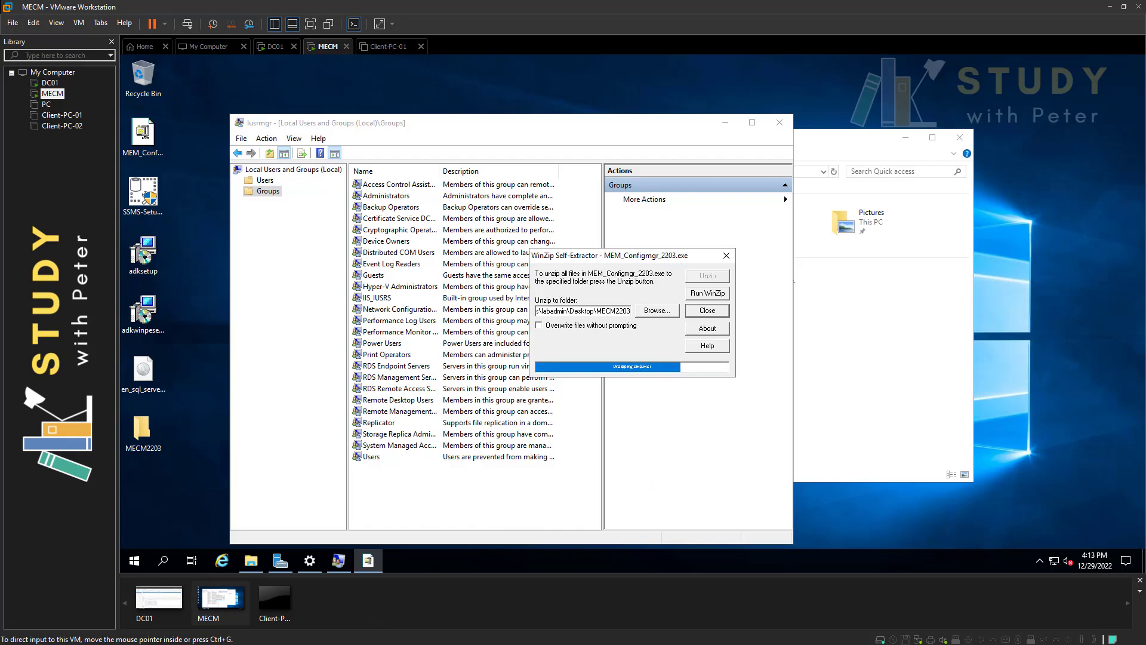
pyautogui.hotkey('alt', 'Tab')
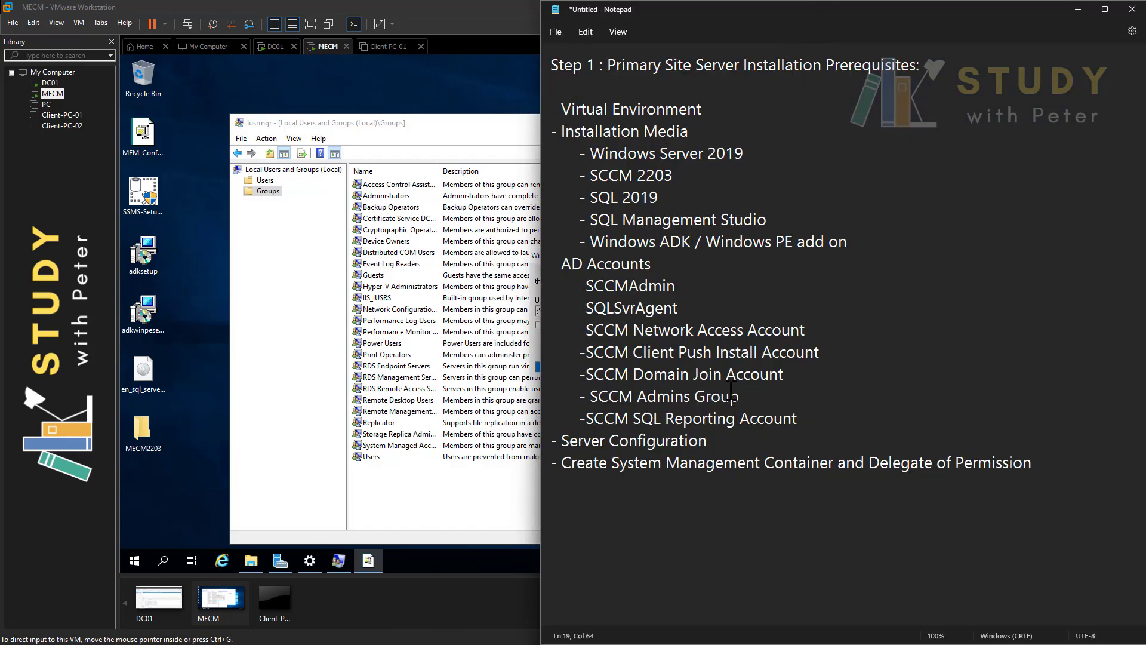
pyautogui.moveTo(574, 110); pyautogui.dragTo(862, 241)
pyautogui.click(719, 112)
pyautogui.moveTo(554, 261); pyautogui.dragTo(807, 419)
pyautogui.moveTo(729, 443); pyautogui.dragTo(946, 455)
pyautogui.tripleClick(985, 452)
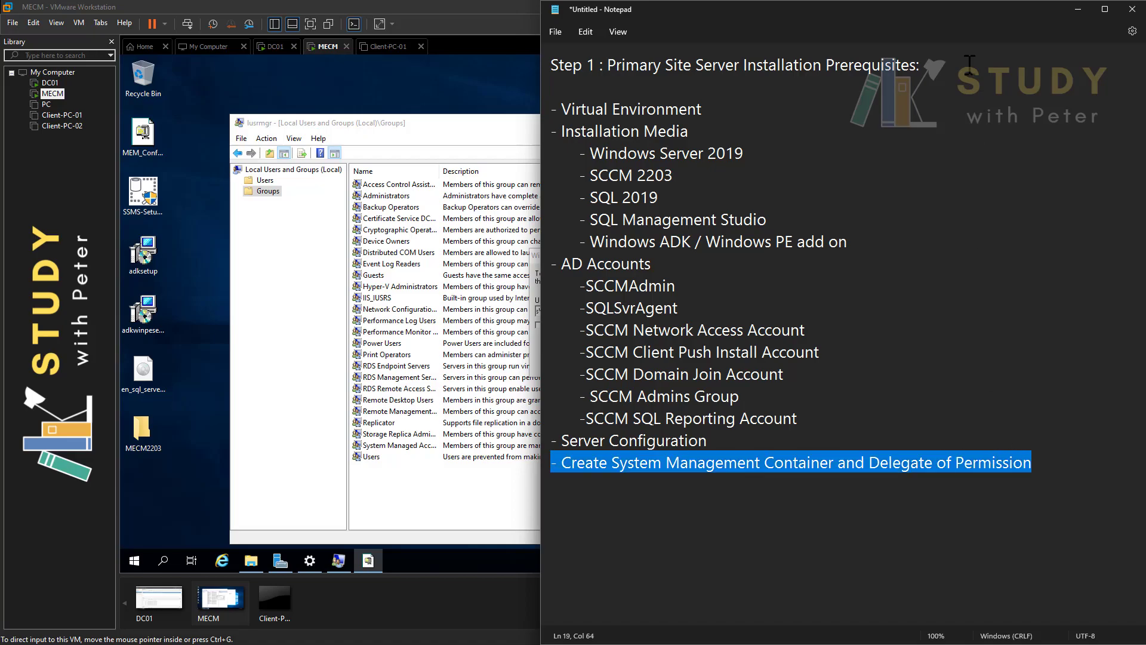
pyautogui.click(1078, 9)
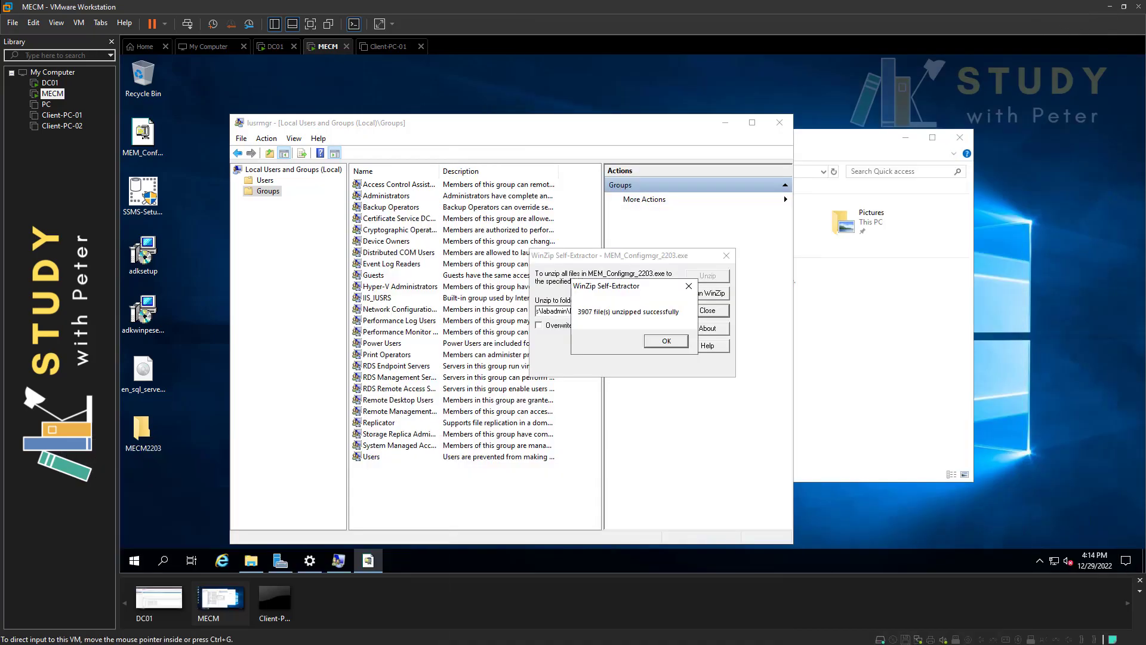
# Dismiss the extraction message, close the self-extractor, and open the extracted MECM2203 folder.
pyautogui.click(666, 342)
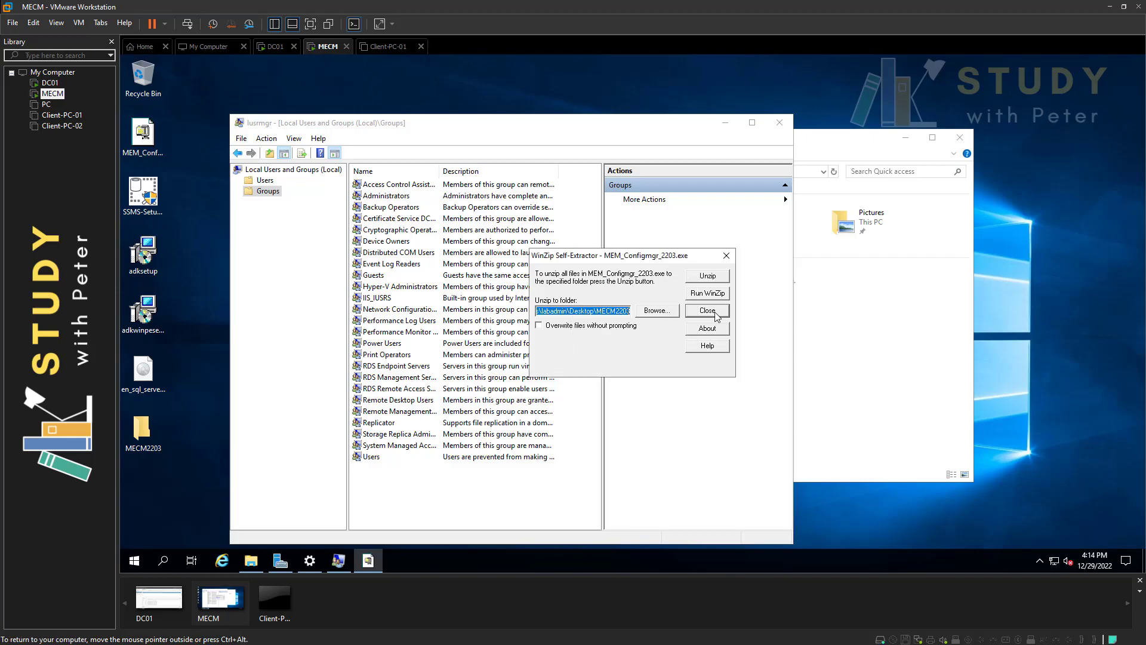
pyautogui.click(706, 310)
pyautogui.doubleClick(145, 428)
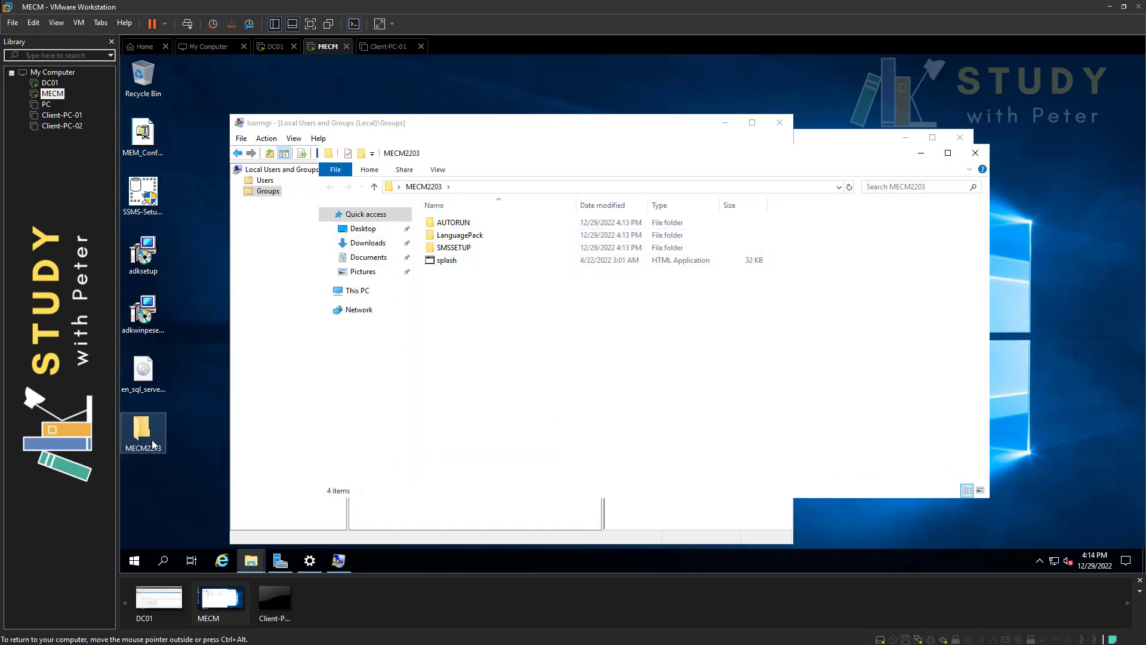
# Open the SMSSETUP folder inside MECM2203 to examine its contents.
pyautogui.rightClick(146, 429)
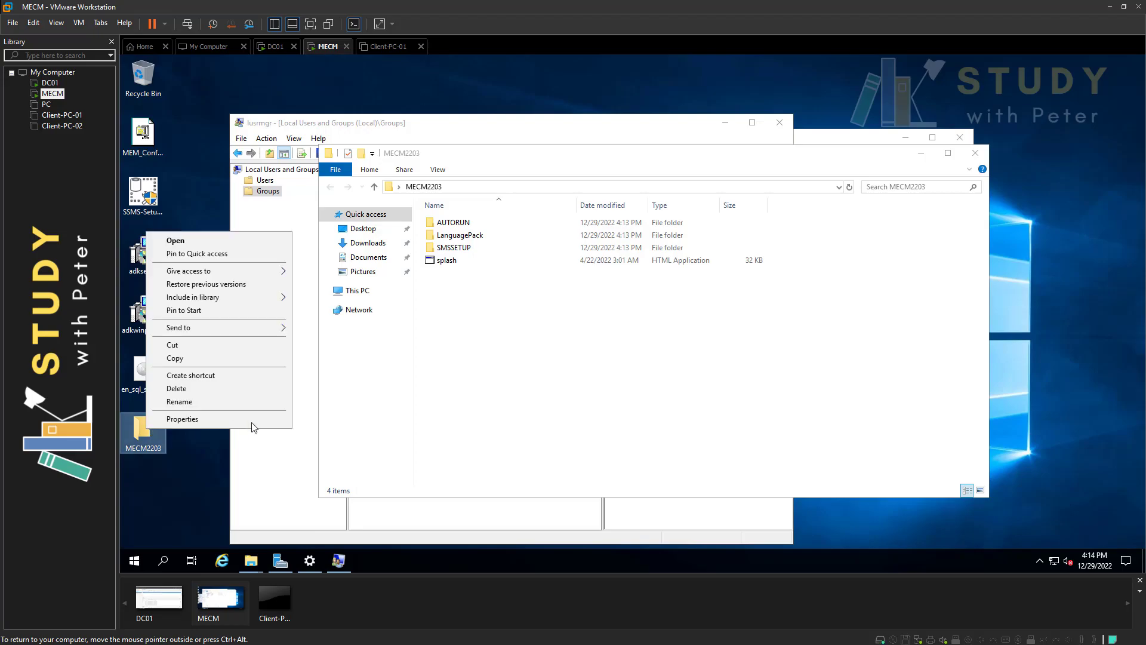
pyautogui.click(196, 450)
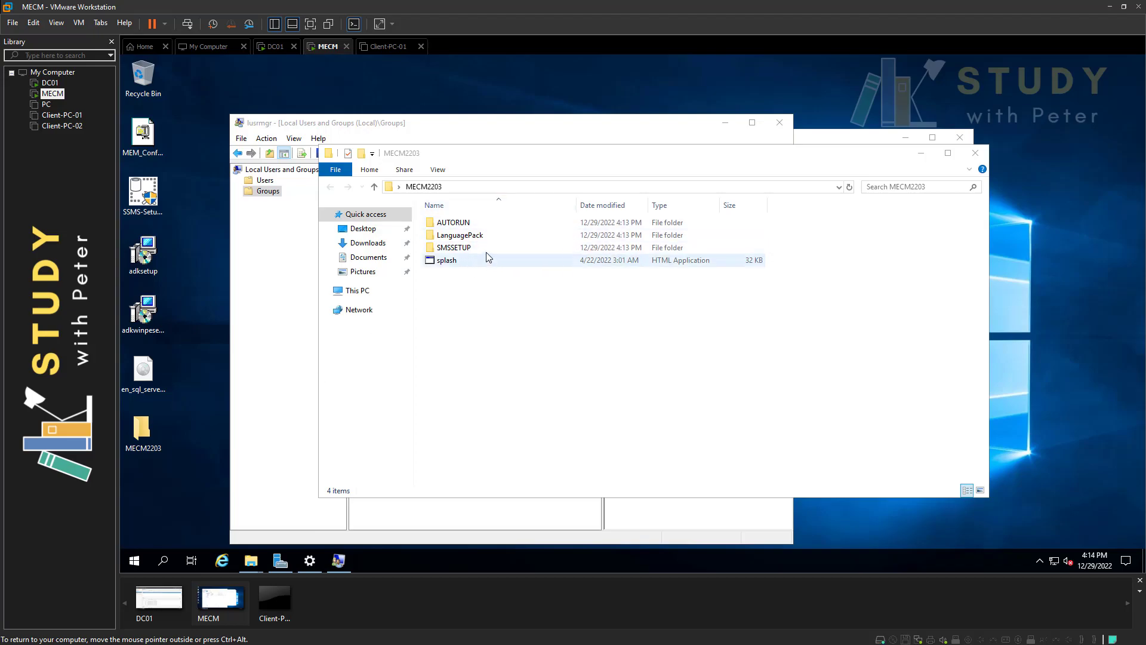
pyautogui.rightClick(145, 435)
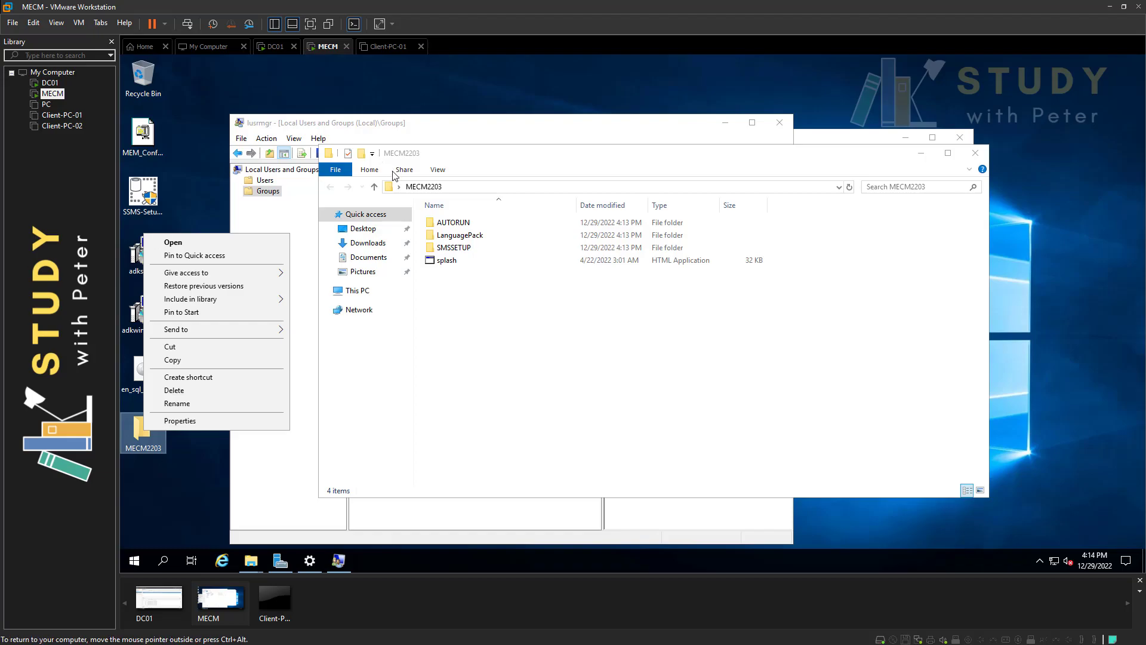
pyautogui.click(453, 261)
pyautogui.doubleClick(470, 249)
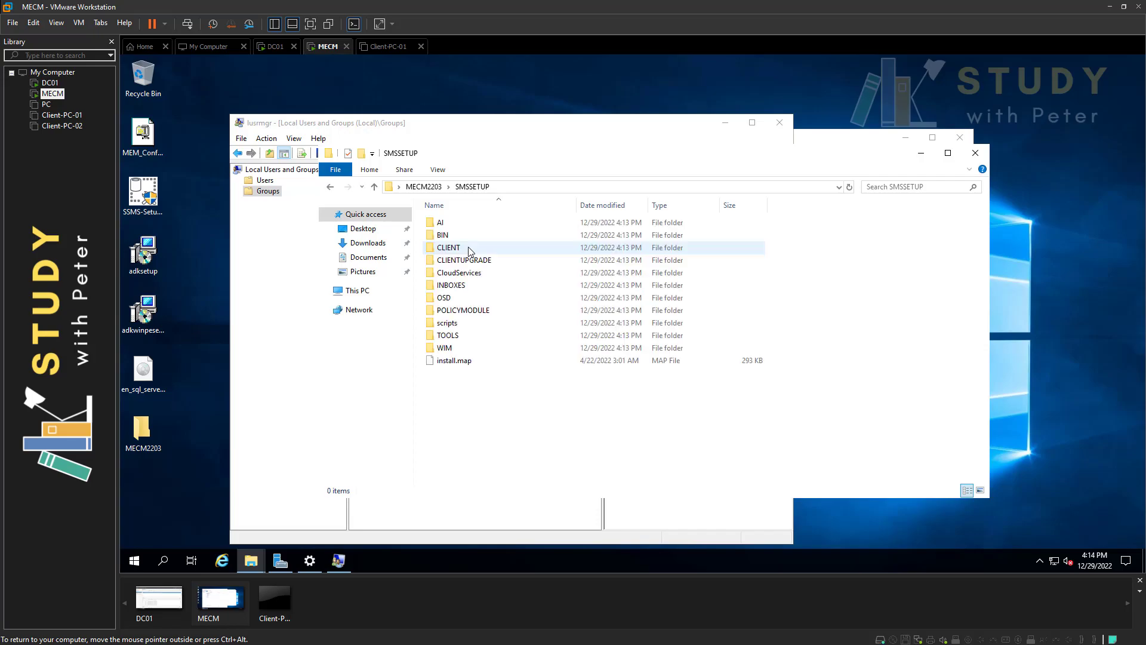
# Copy the MECM2203 folder from the MECM desktop.
pyautogui.click(150, 442)
pyautogui.rightClick(150, 442)
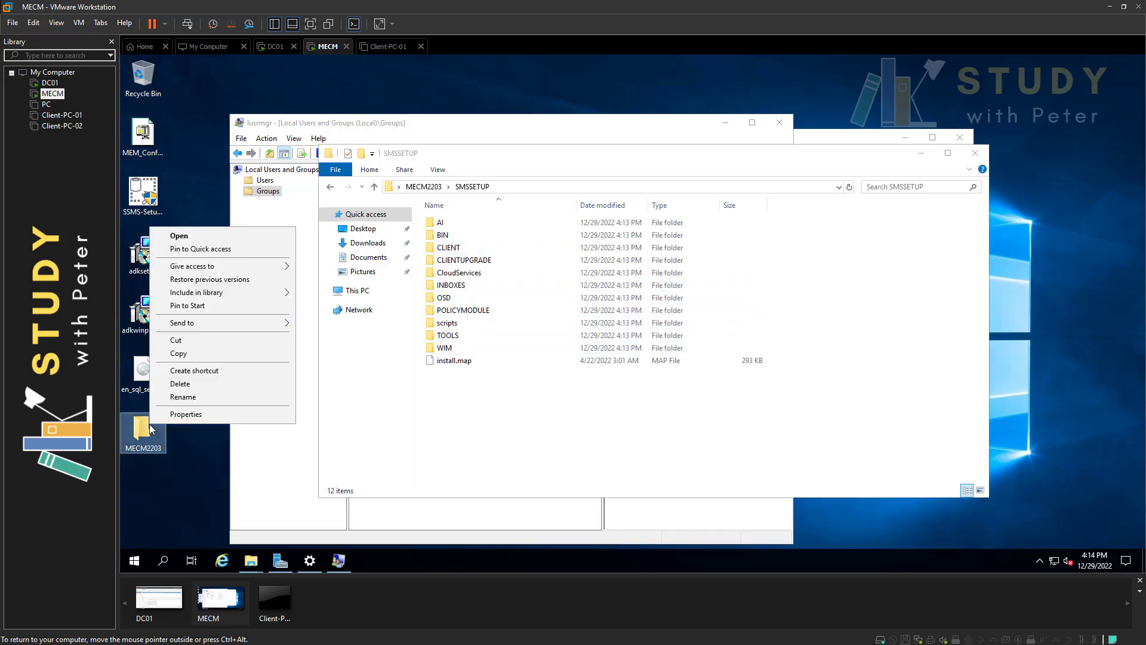
pyautogui.click(188, 352)
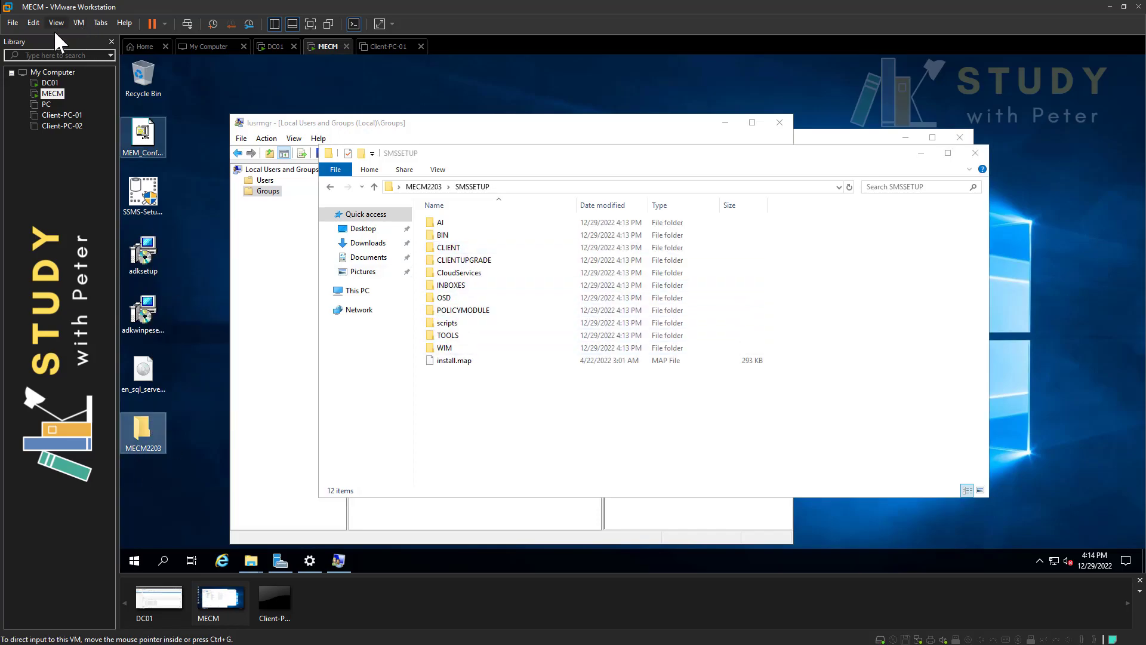
# Switch to the DC01 virtual machine, minimize the open window, and refresh the desktop.
pyautogui.click(50, 83)
pyautogui.click(1079, 64)
pyautogui.rightClick(426, 220)
pyautogui.click(462, 259)
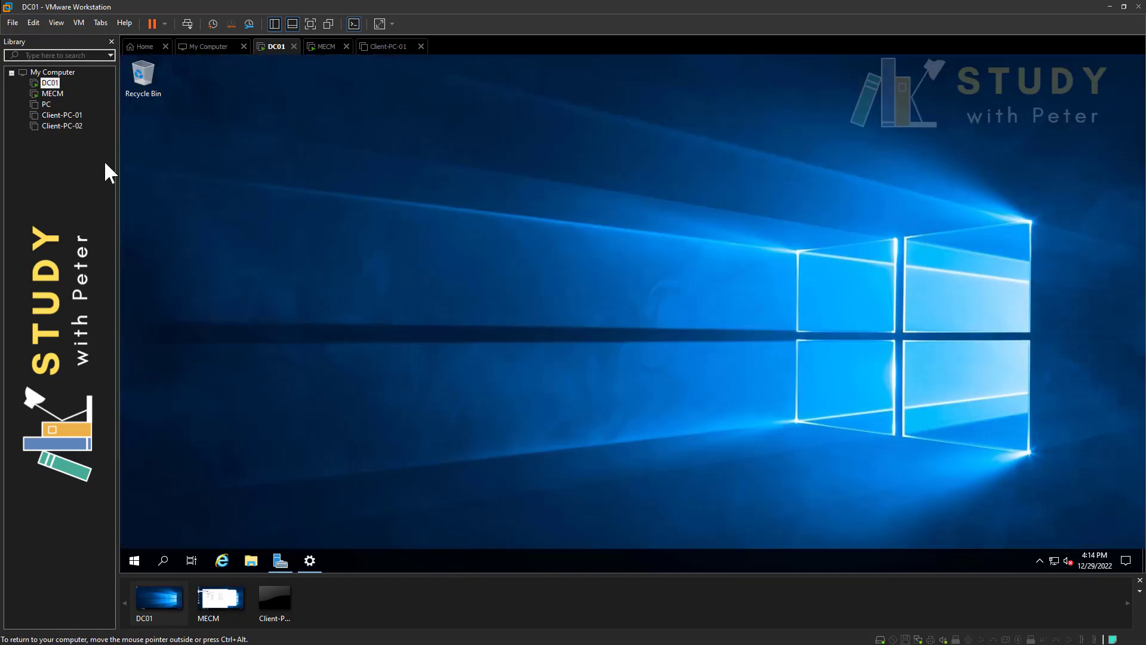
# Copy the MECM2203 folder on the MECM machine again, return to DC01, and refresh its desktop.
pyautogui.click(53, 94)
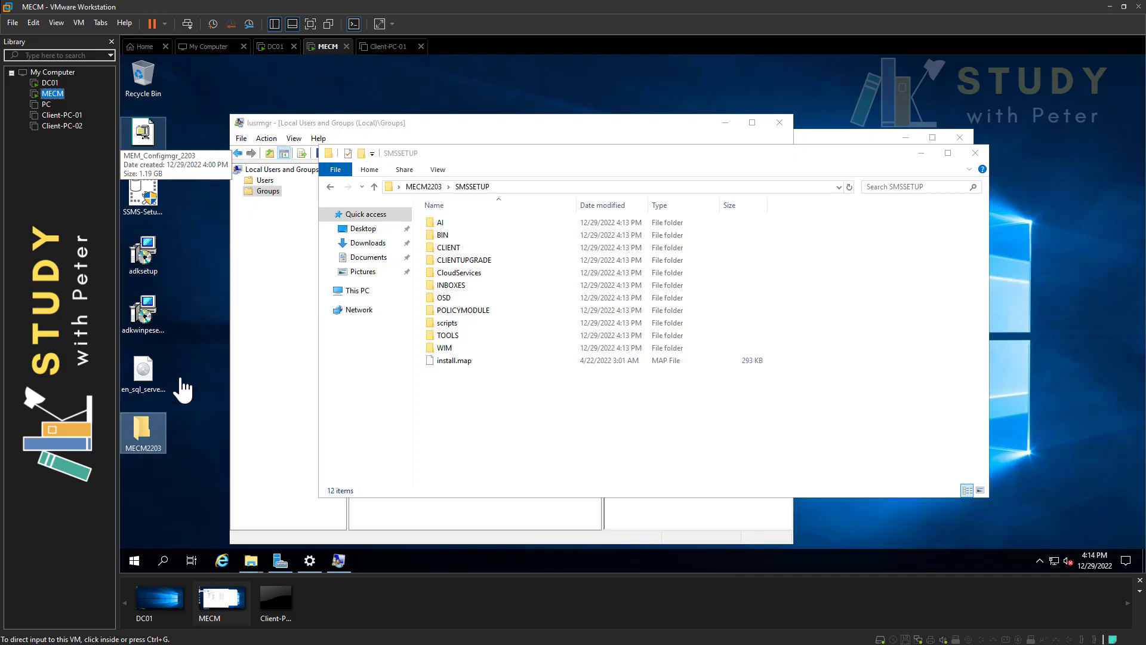
pyautogui.rightClick(150, 421)
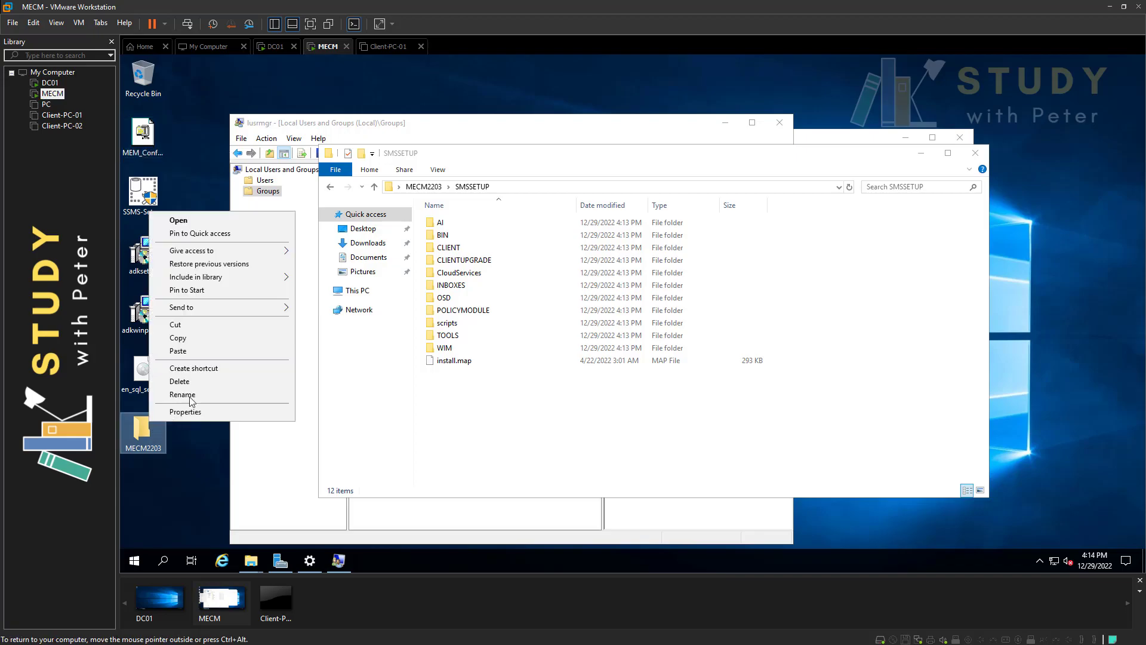
pyautogui.click(205, 338)
pyautogui.click(48, 86)
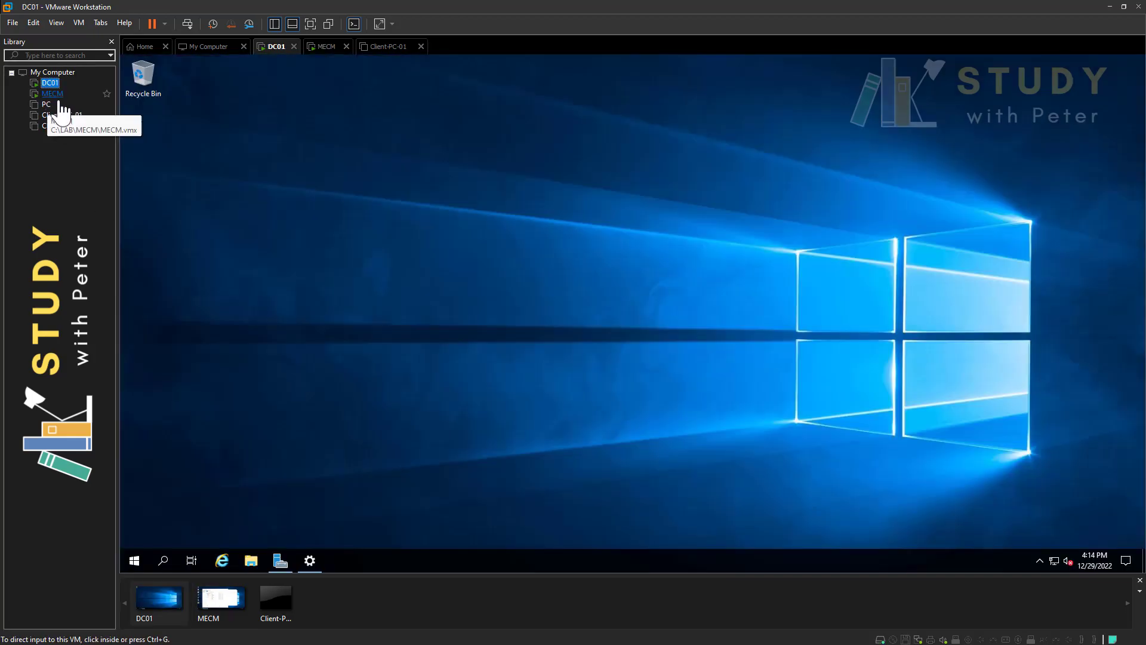
pyautogui.rightClick(286, 195)
pyautogui.click(259, 226)
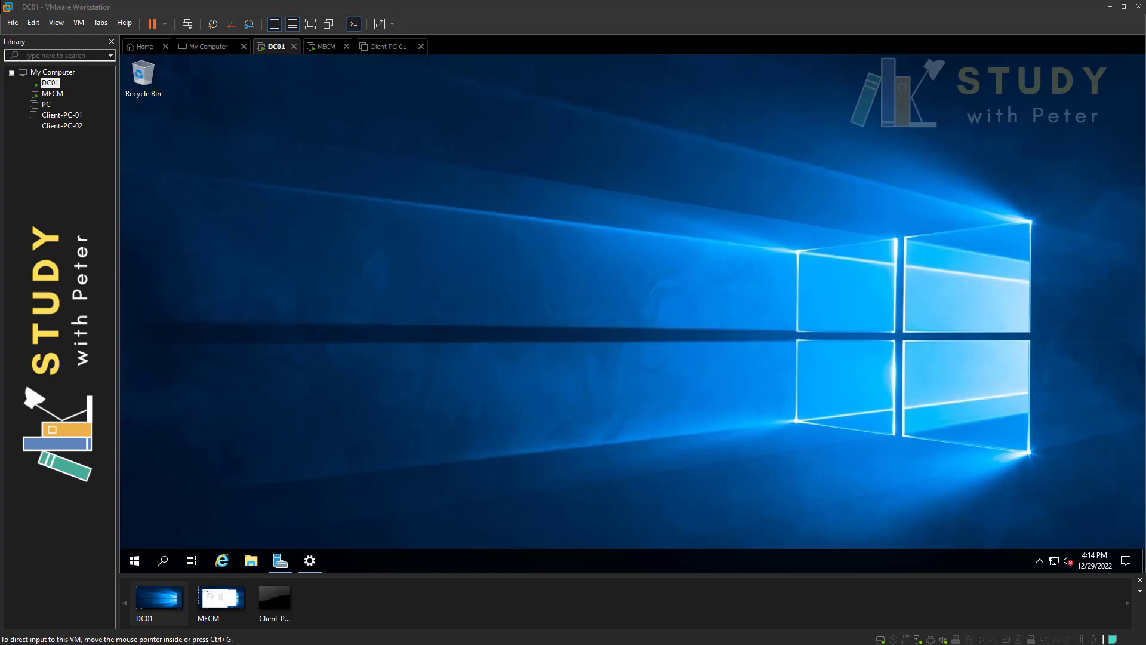
# Paste the MEM_Configmgr_2203 self-extractor onto the DC01 desktop and launch it.
pyautogui.rightClick(288, 166)
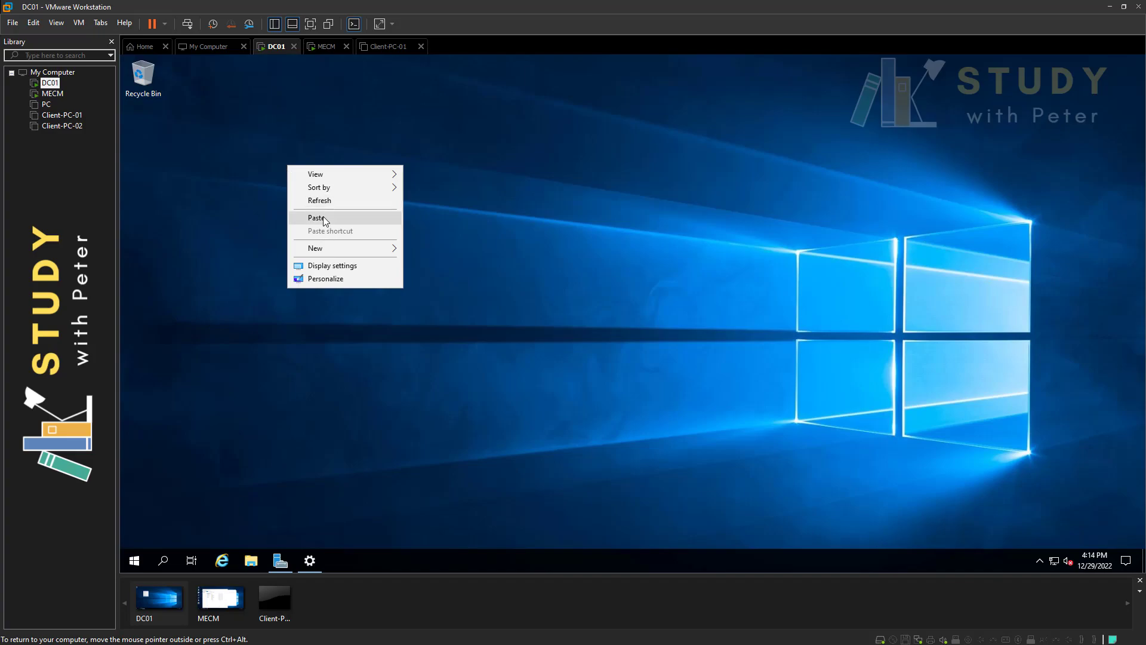
pyautogui.click(316, 218)
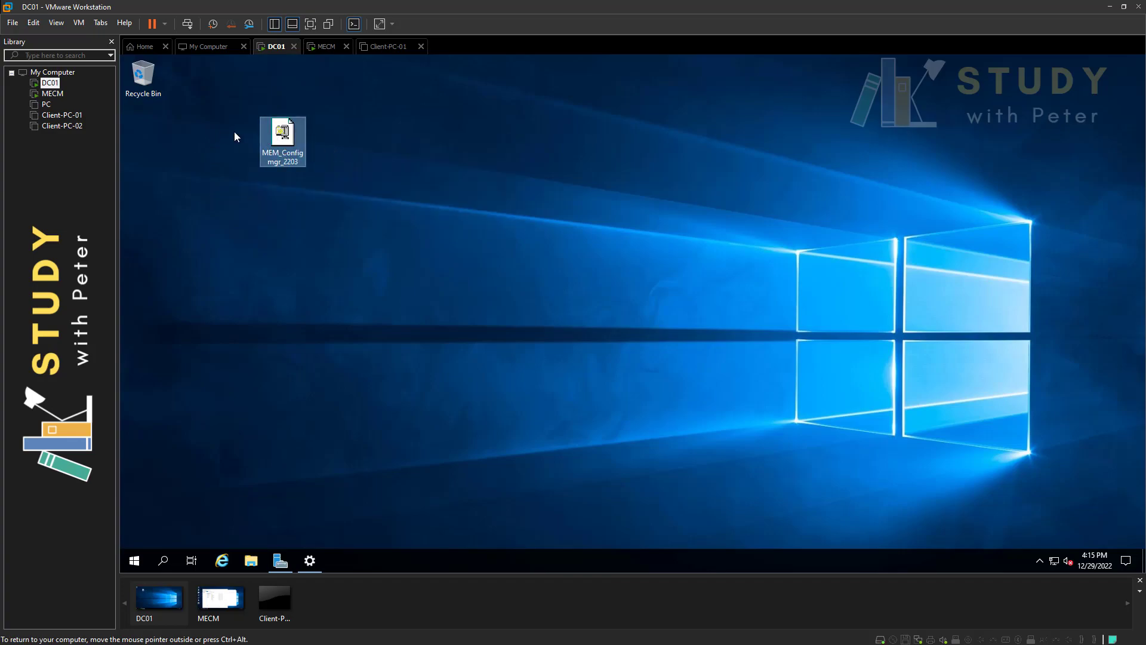
pyautogui.rightClick(281, 132)
pyautogui.click(330, 140)
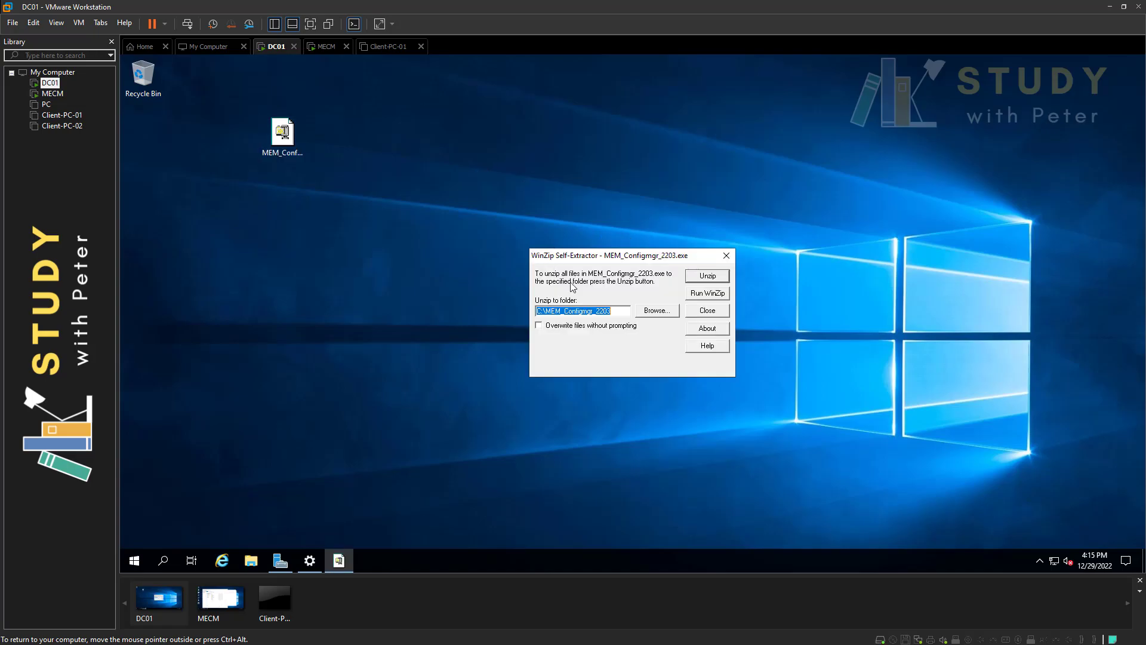
# Set the extraction folder to MECM2203 on the desktop and start unzipping the files.
pyautogui.click(662, 312)
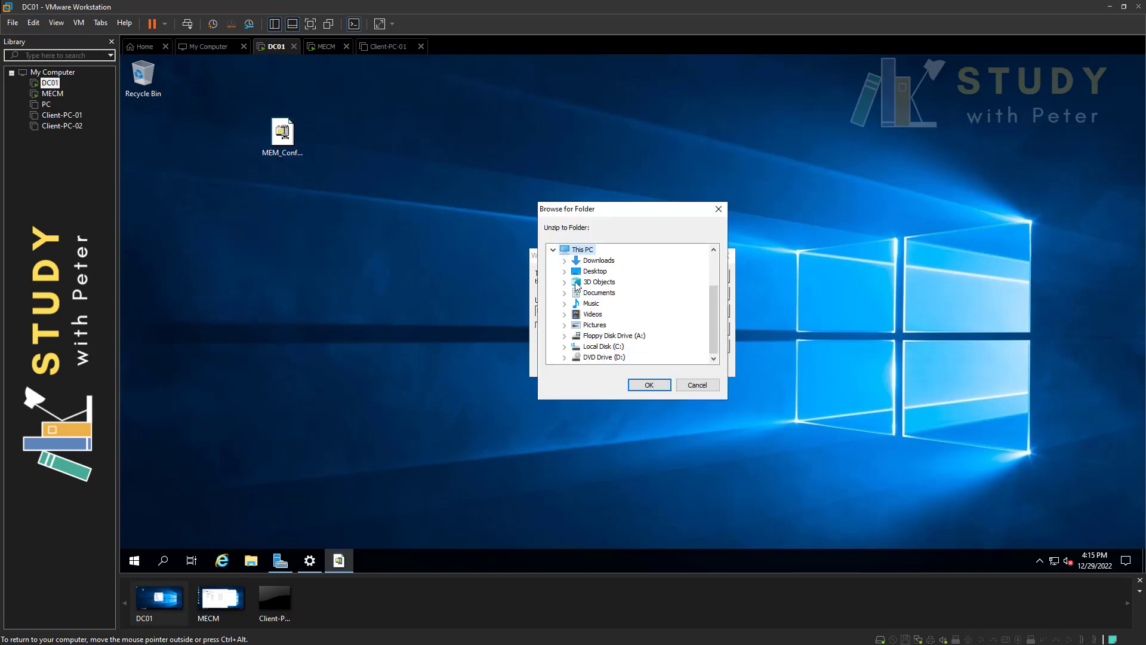
pyautogui.click(594, 271)
pyautogui.click(648, 384)
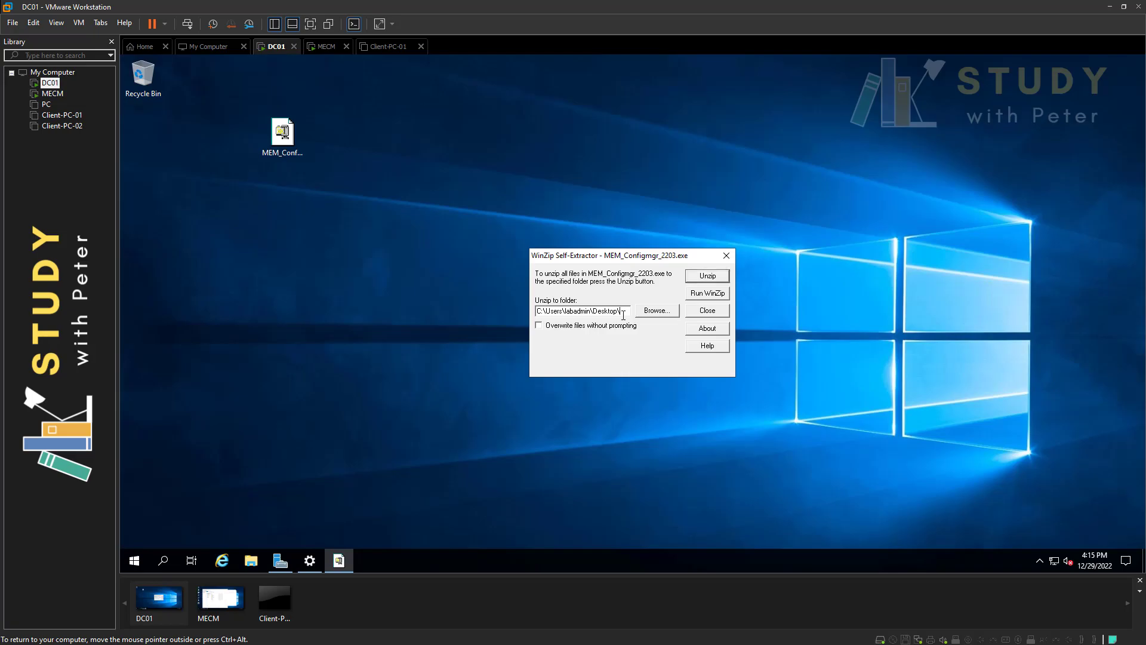
pyautogui.write('\\MECM2203')
pyautogui.press('Return')
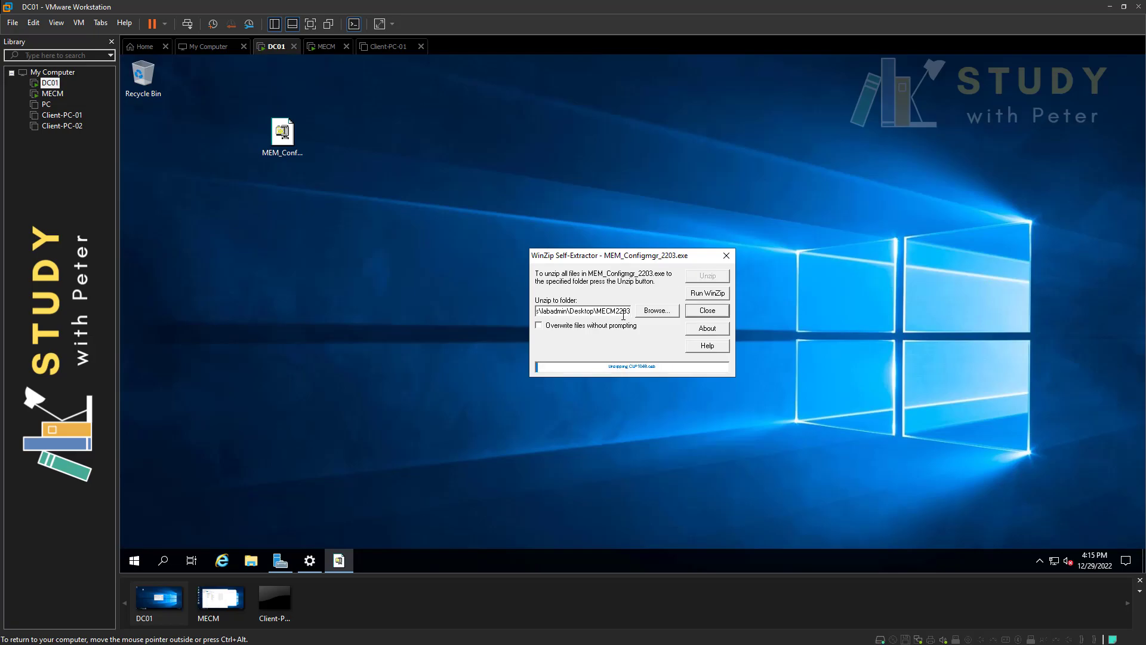
# Refresh the DC01 desktop and line up its icons.
pyautogui.rightClick(218, 209)
pyautogui.click(251, 243)
pyautogui.rightClick(332, 151)
pyautogui.click(369, 187)
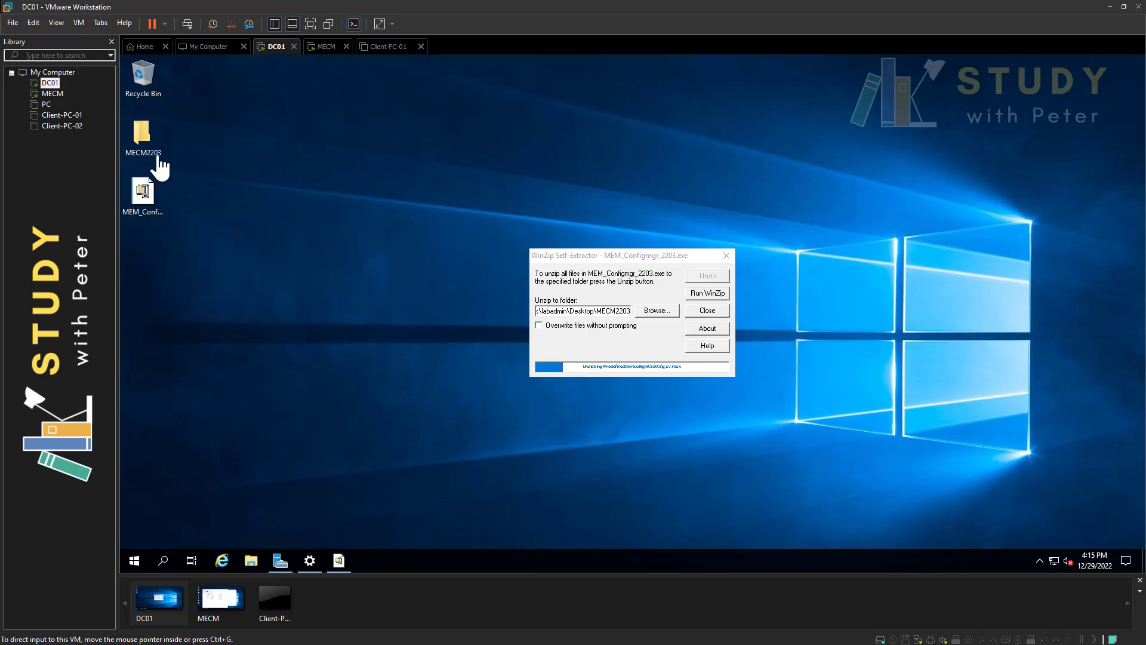
# Open a Command Prompt, run whoami to check the logged-on account, and close the window.
pyautogui.click(163, 561)
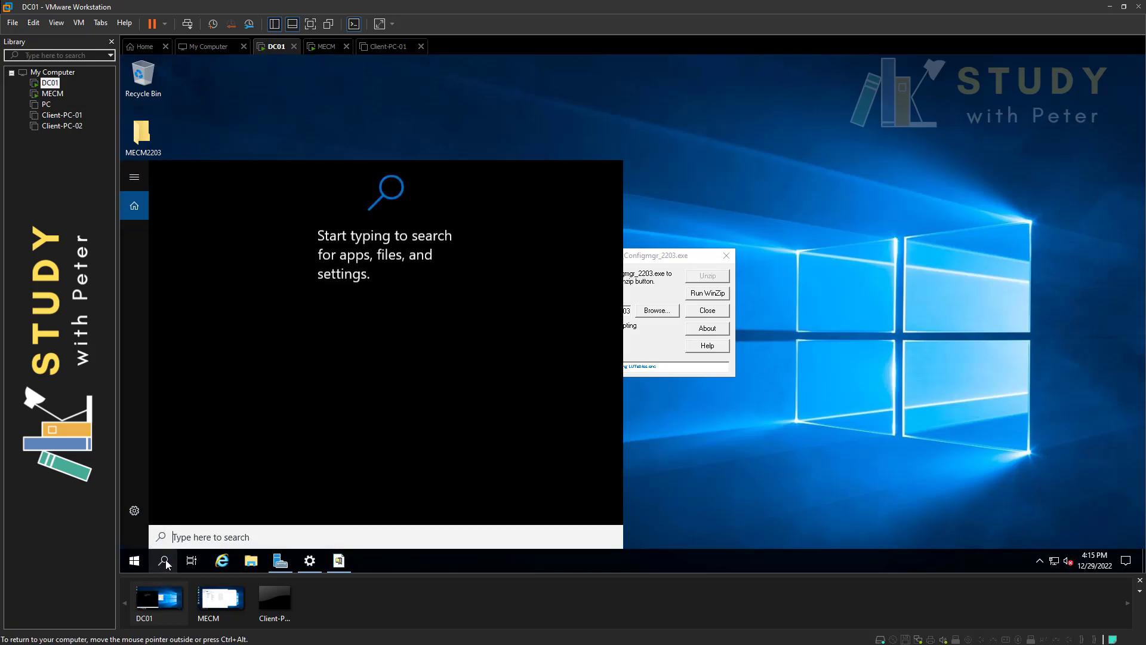
pyautogui.write('cmd')
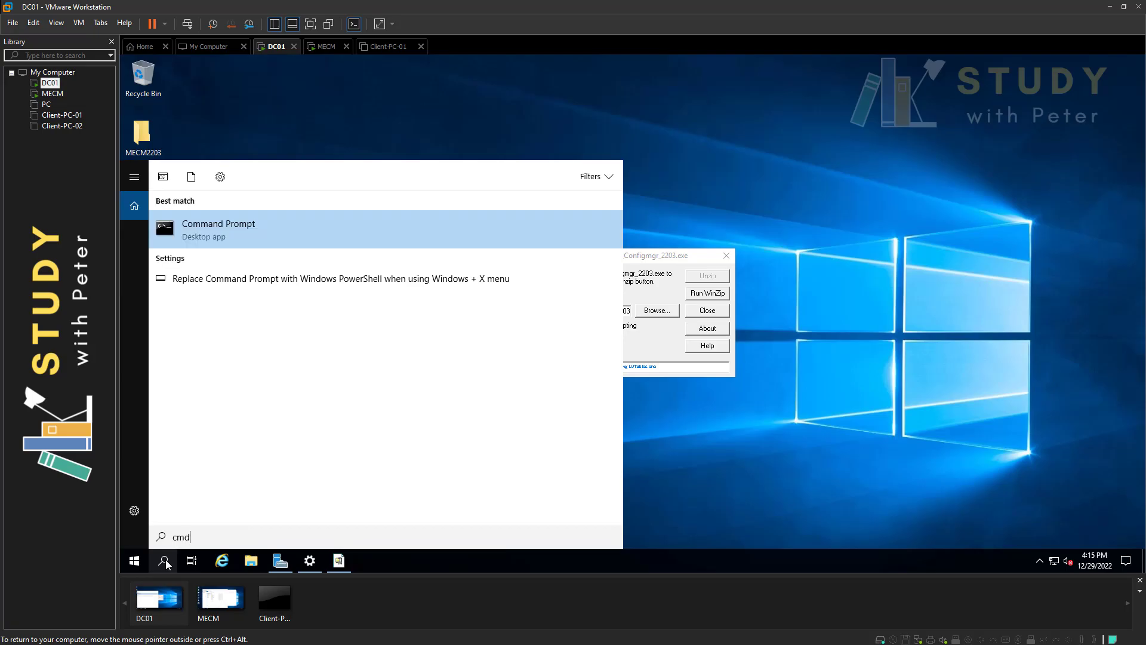
pyautogui.press('Return')
pyautogui.write('whoami')
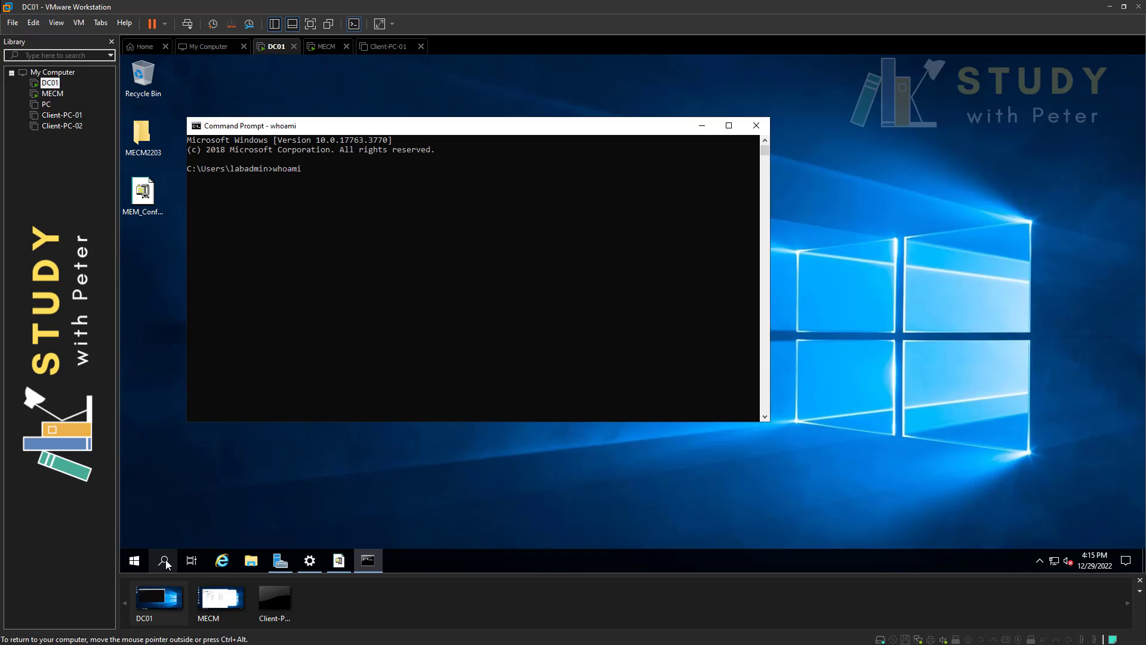
pyautogui.moveTo(278, 179); pyautogui.dragTo(208, 178)
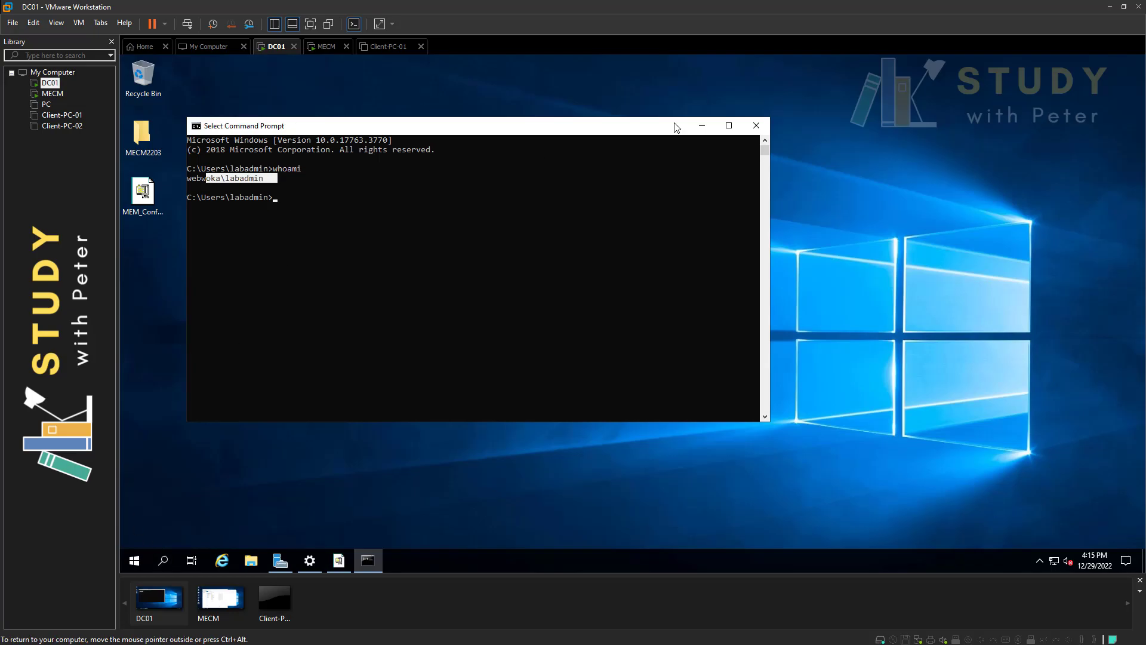
pyautogui.click(756, 126)
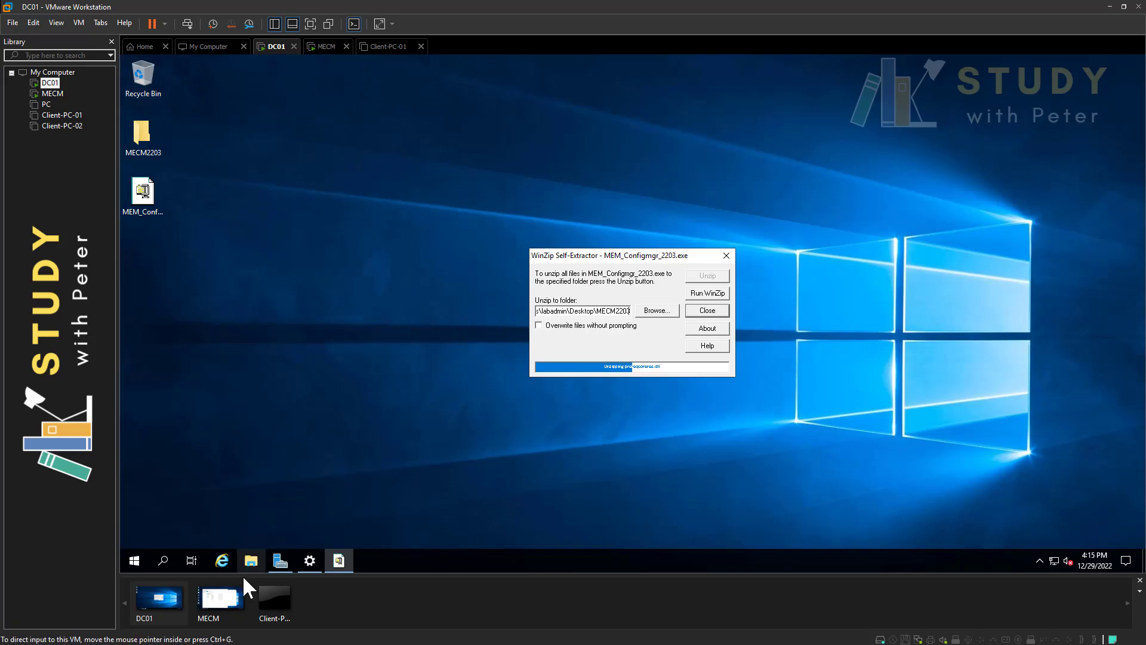
# Open Active Directory Users and Computers from Server Manager and turn off Advanced Features.
pyautogui.click(279, 560)
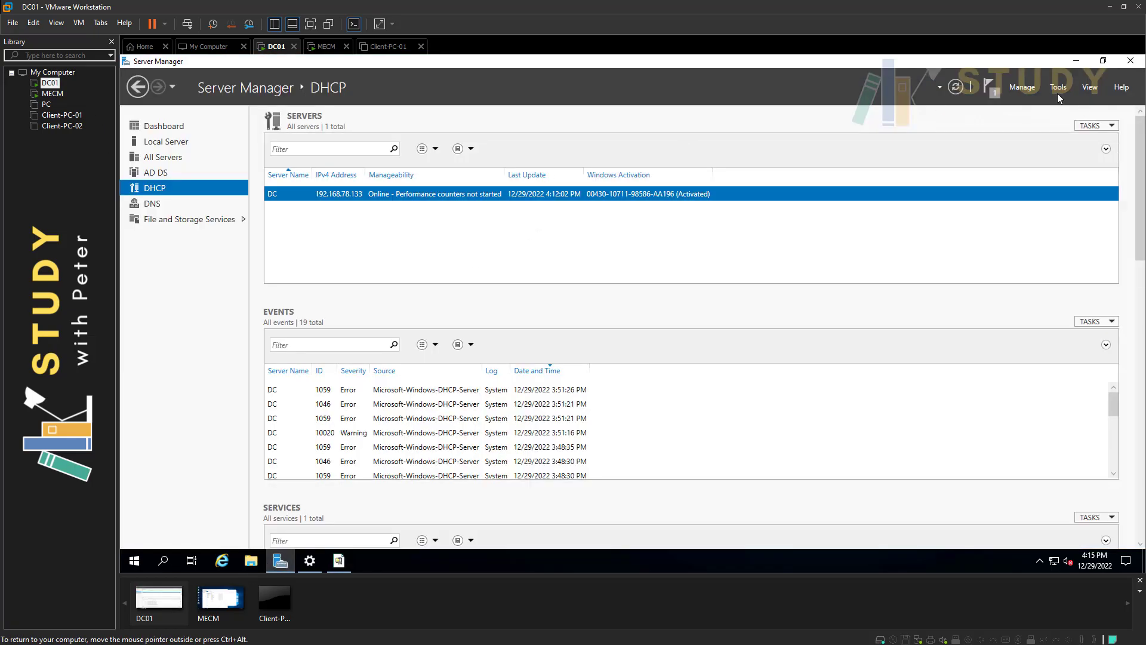
pyautogui.click(1060, 98)
pyautogui.click(1032, 157)
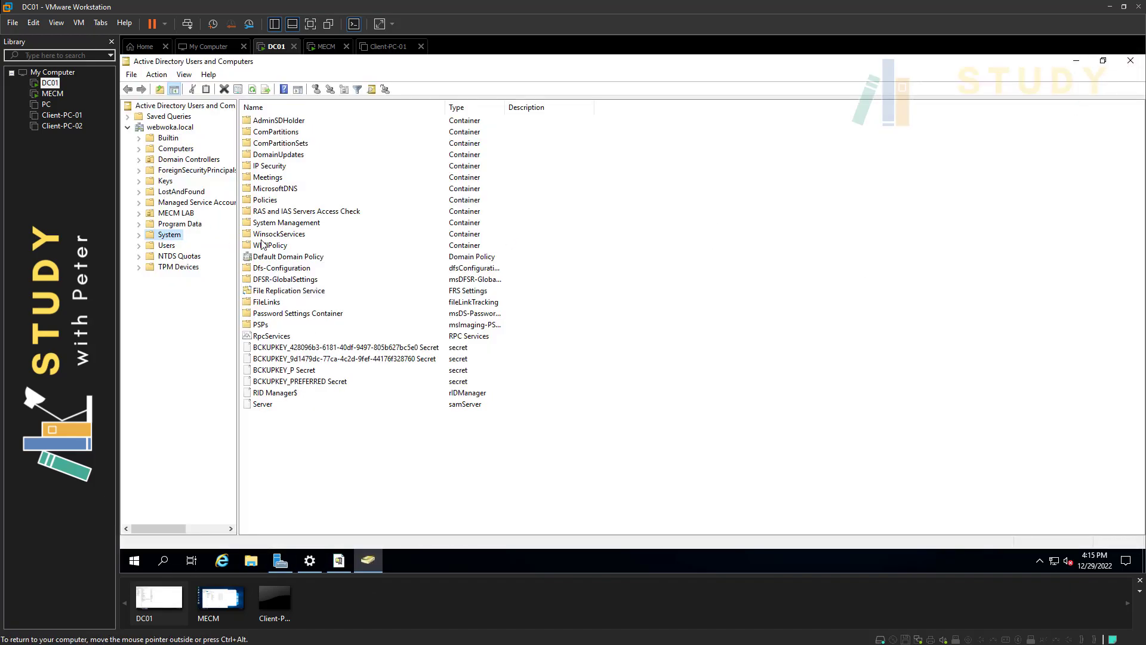
pyautogui.click(184, 74)
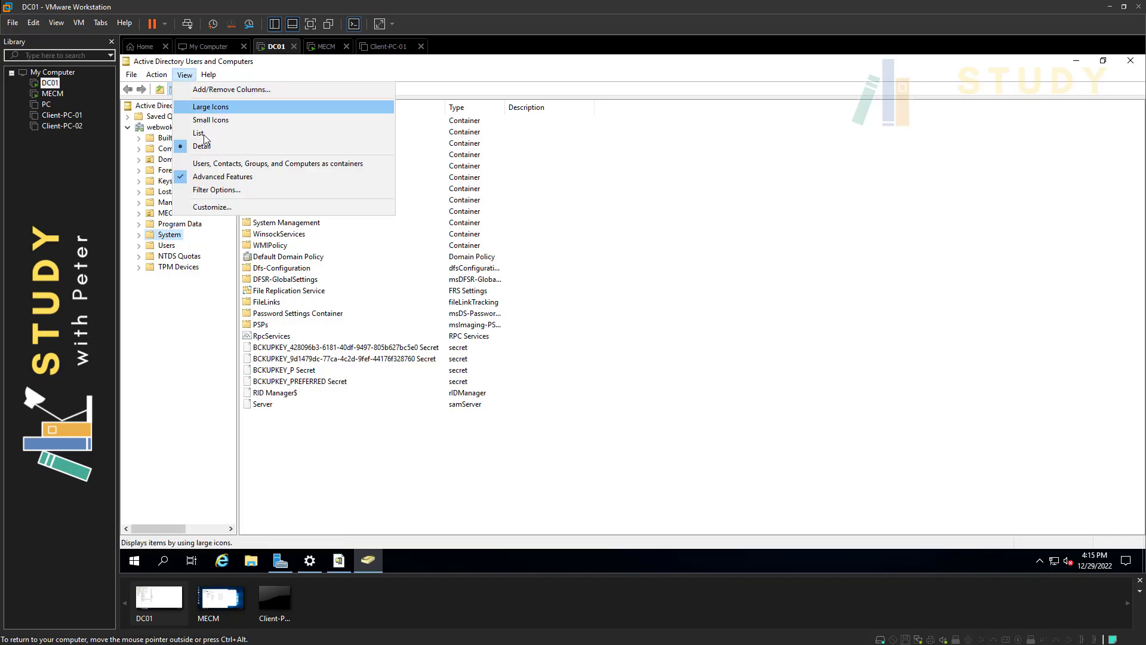
pyautogui.click(215, 174)
# Review the group memberships of the Lab Admin account in the Users container, close its properties, and minimize the open windows.
pyautogui.click(167, 203)
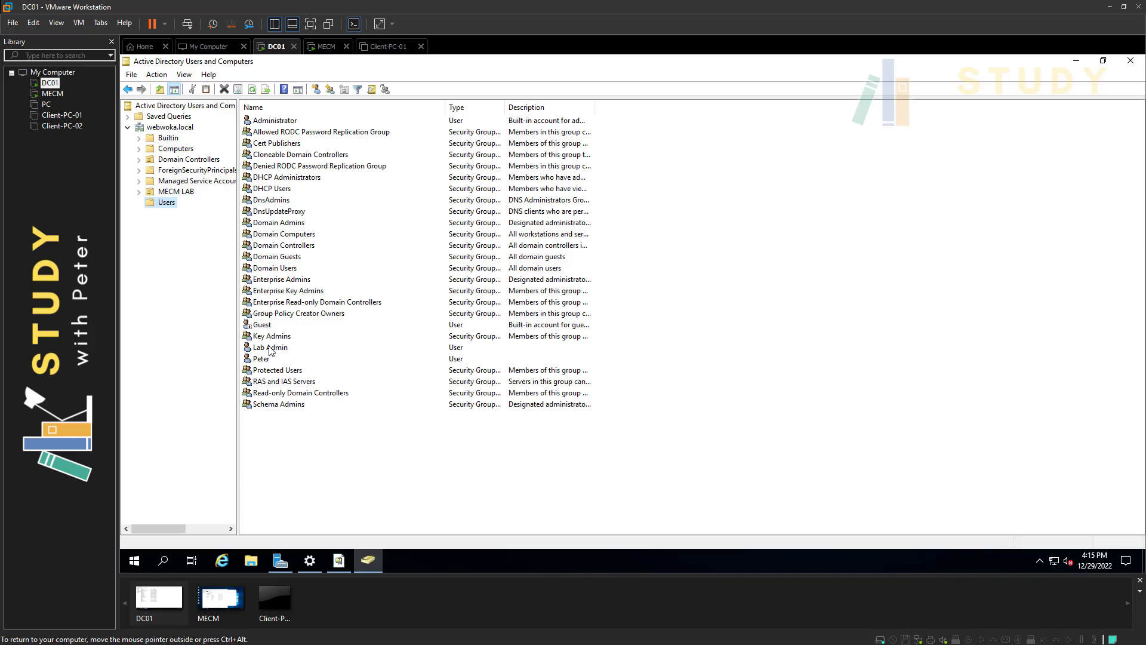
pyautogui.rightClick(269, 349)
pyautogui.click(322, 512)
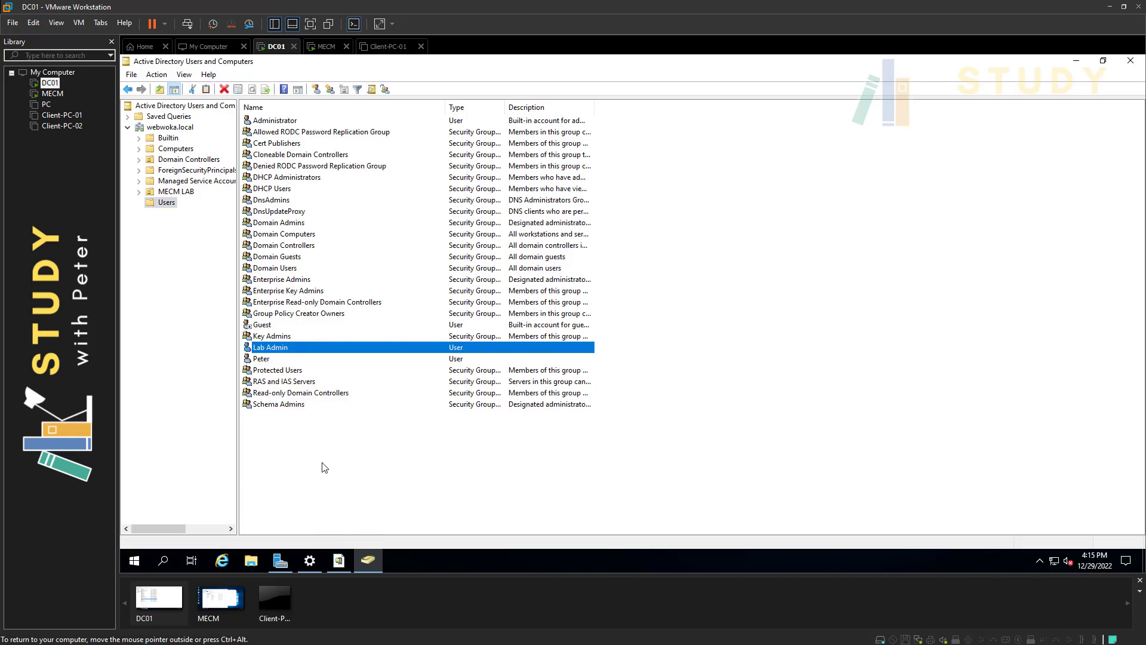
pyautogui.click(554, 178)
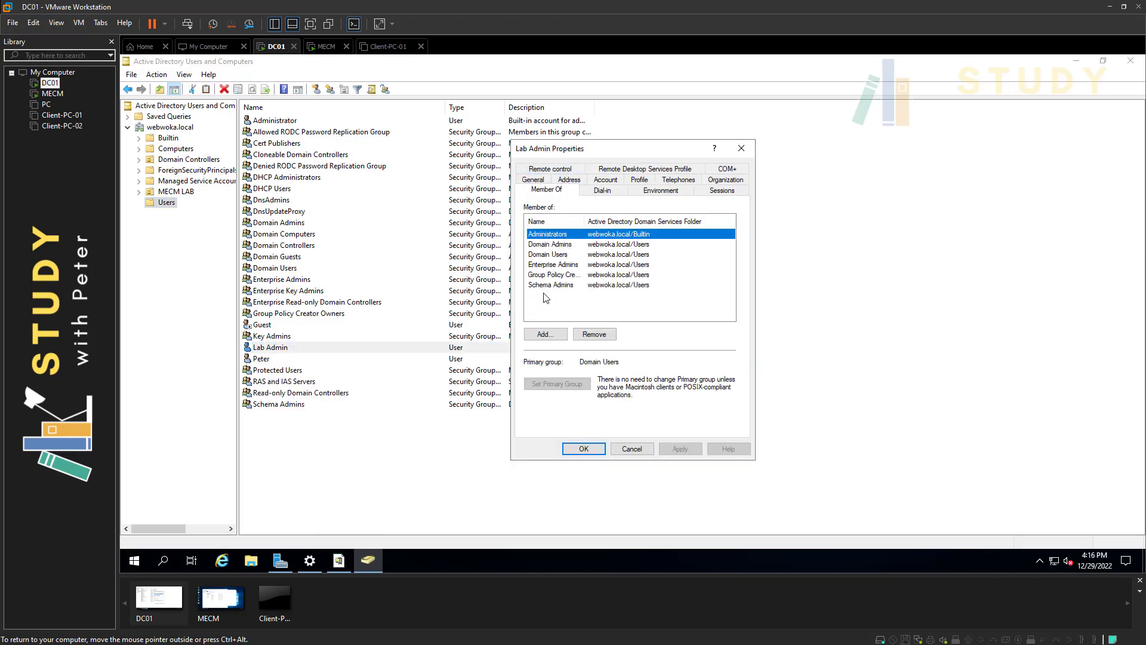
pyautogui.click(534, 286)
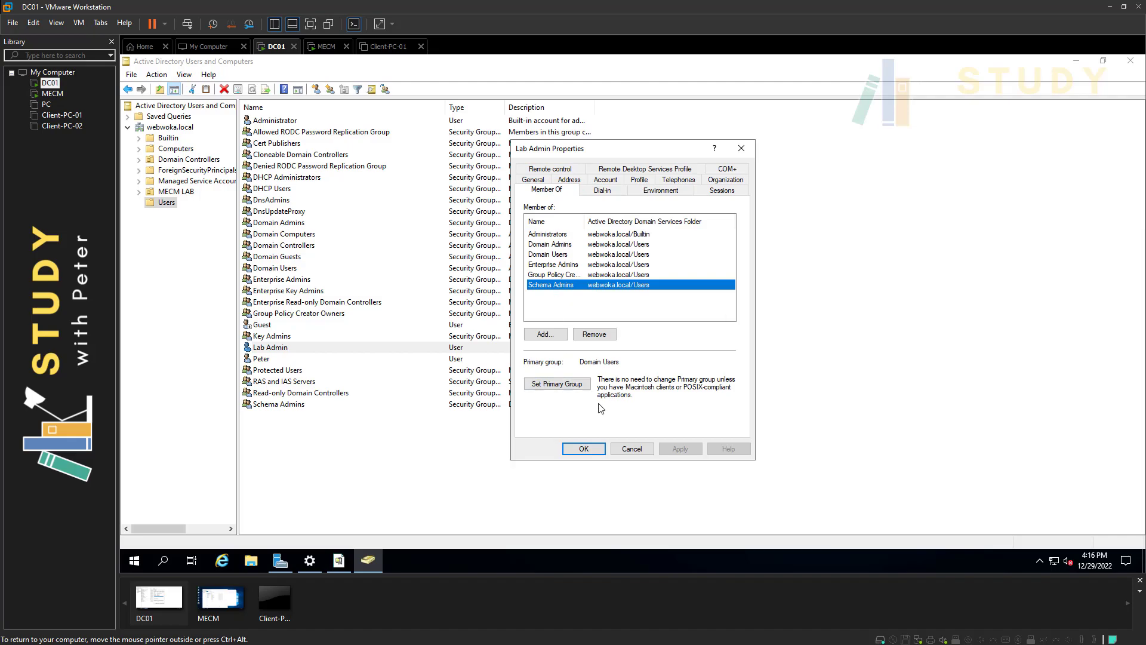
pyautogui.click(633, 449)
pyautogui.click(1077, 61)
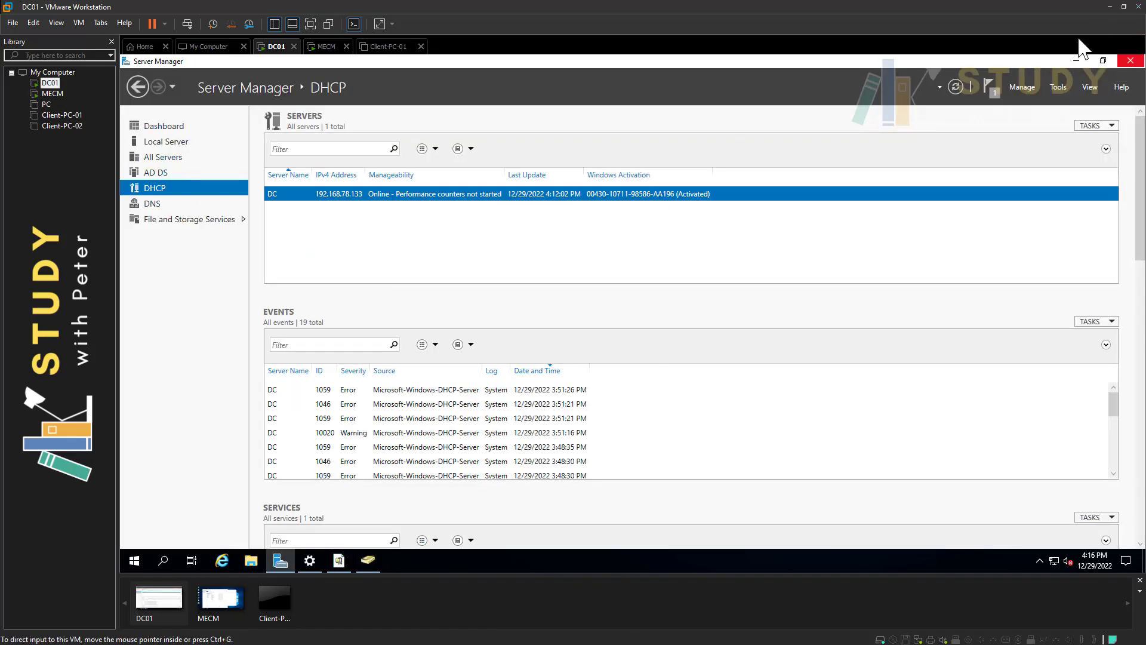
pyautogui.click(1077, 60)
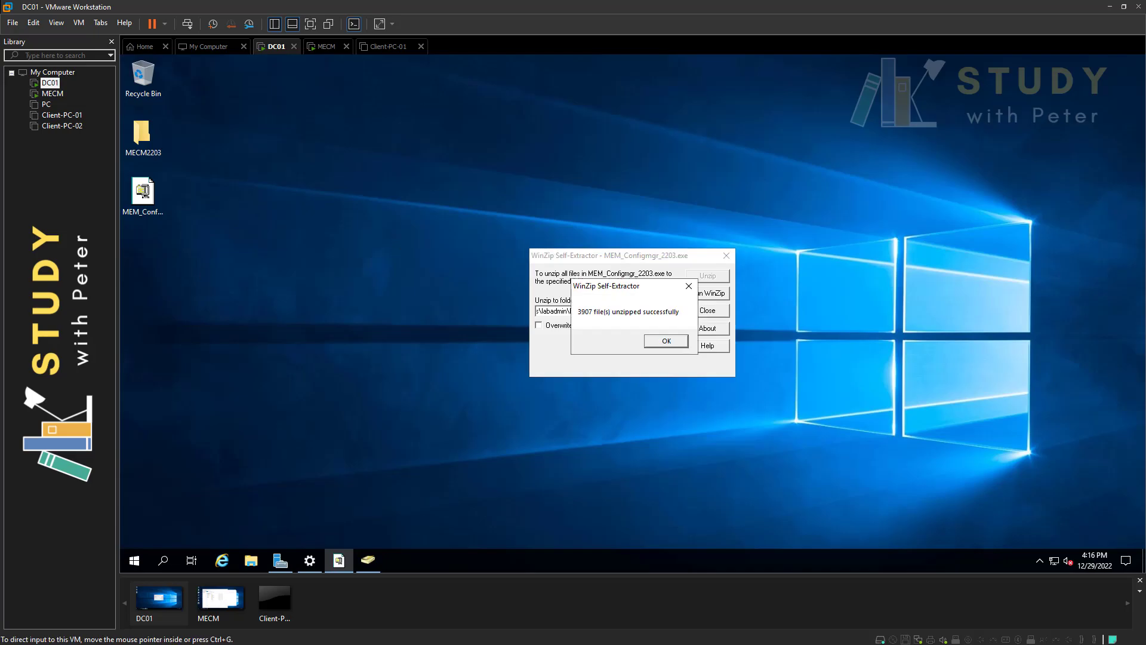
# Dismiss the extraction message and open the MECM2203\SMSSETUP\BIN\X64 folder.
pyautogui.click(673, 341)
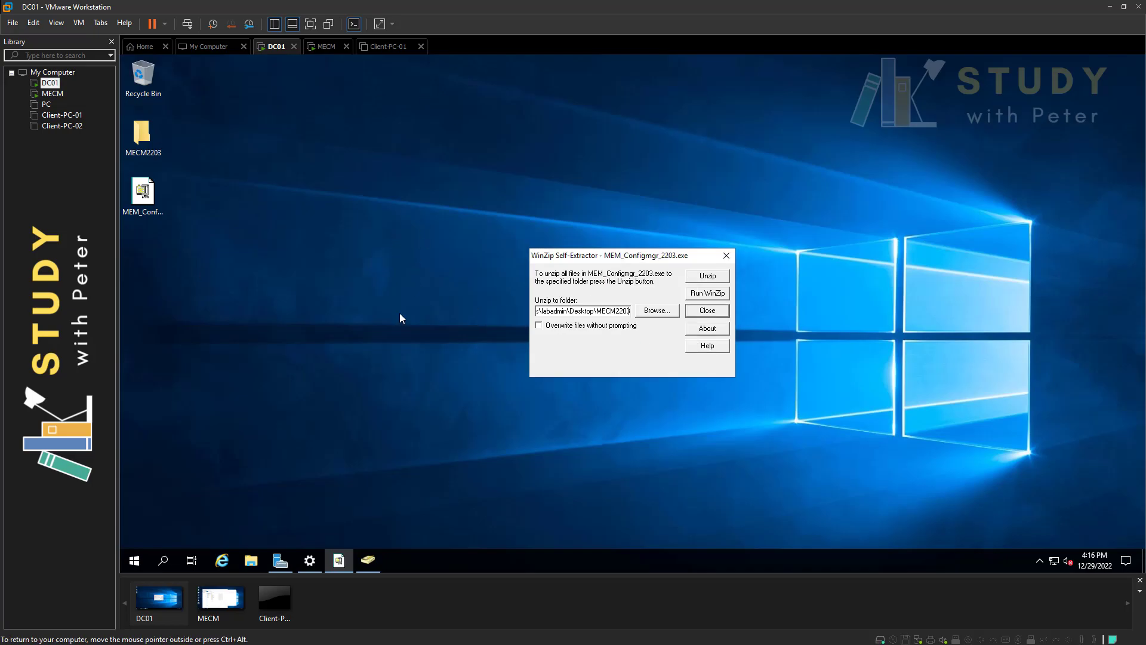
pyautogui.doubleClick(146, 145)
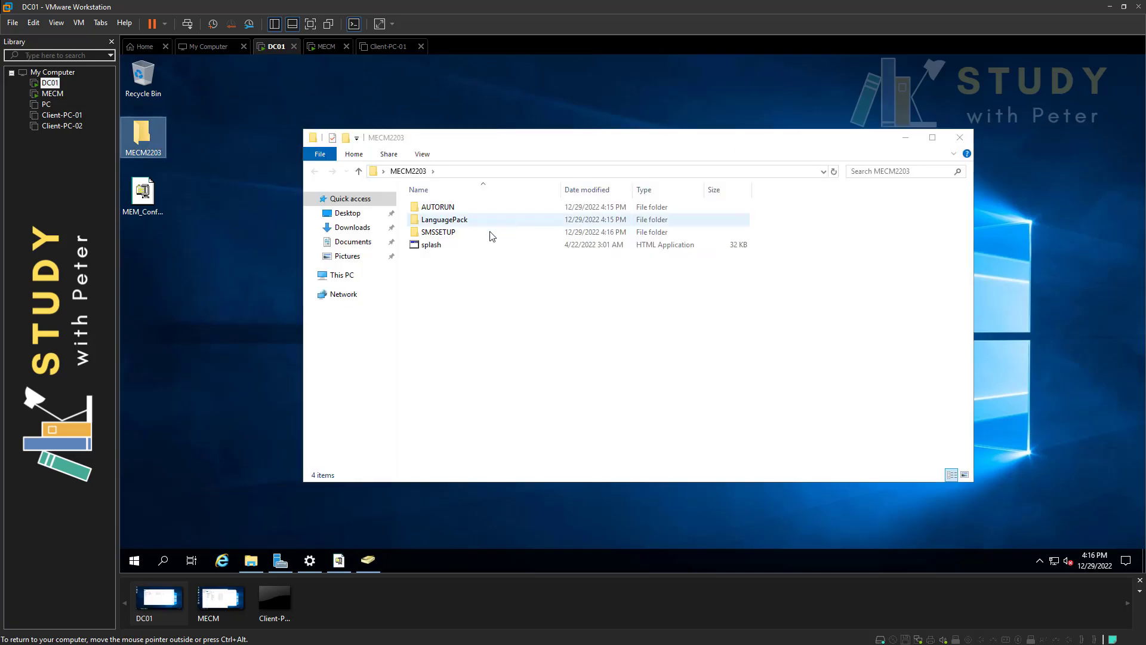
pyautogui.doubleClick(441, 232)
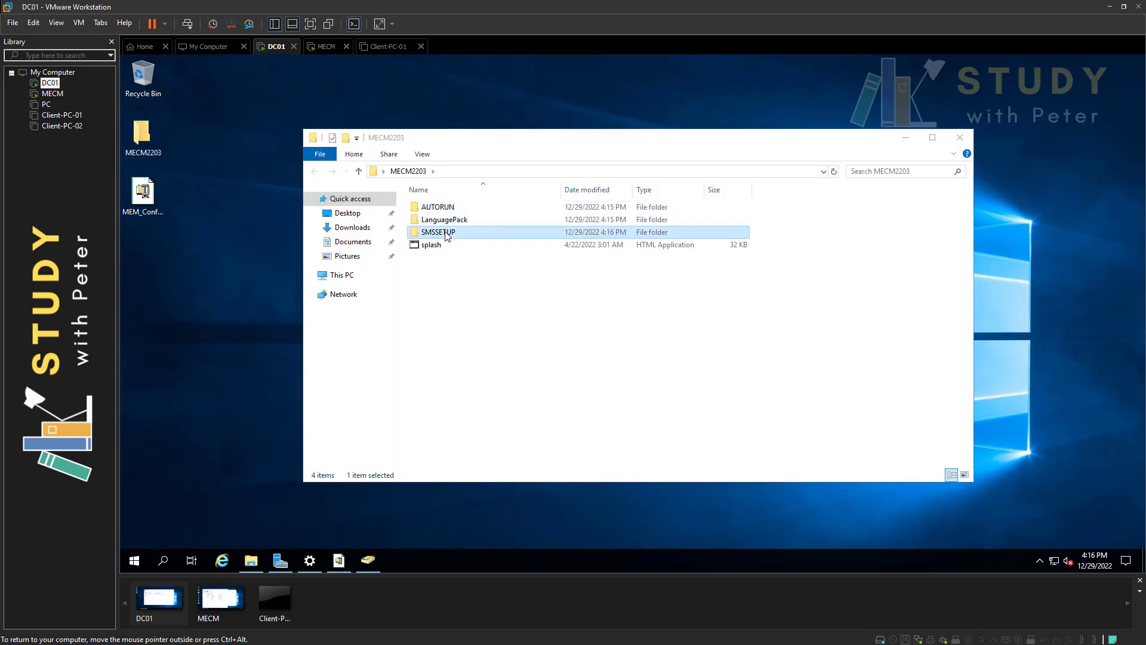
pyautogui.doubleClick(445, 220)
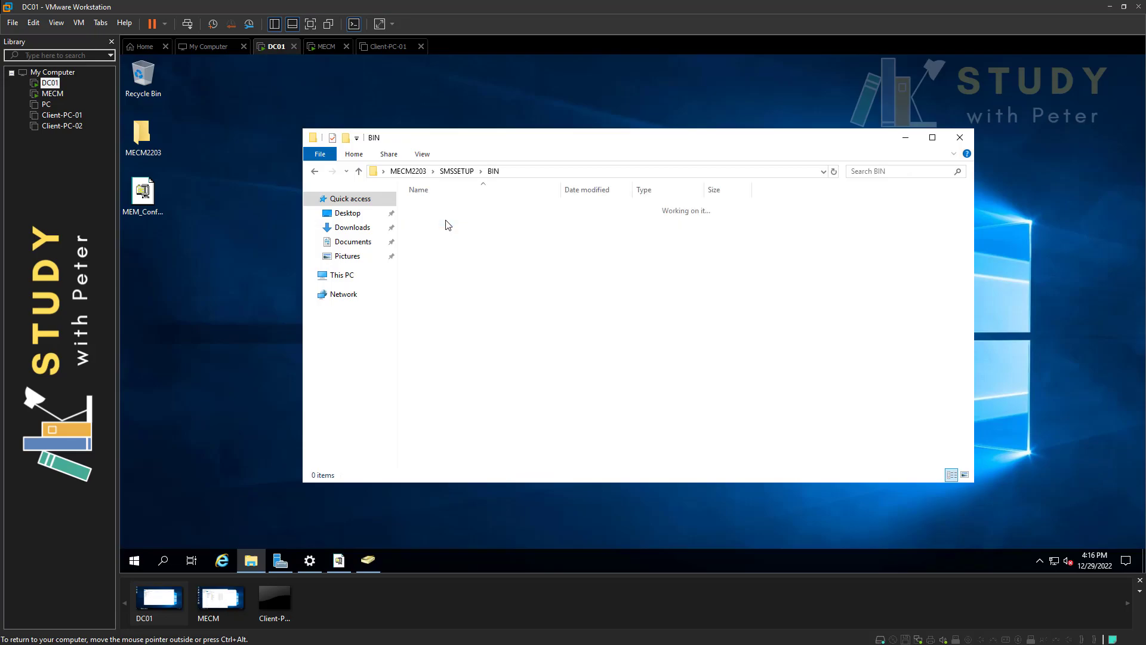
pyautogui.click(448, 221)
pyautogui.doubleClick(446, 220)
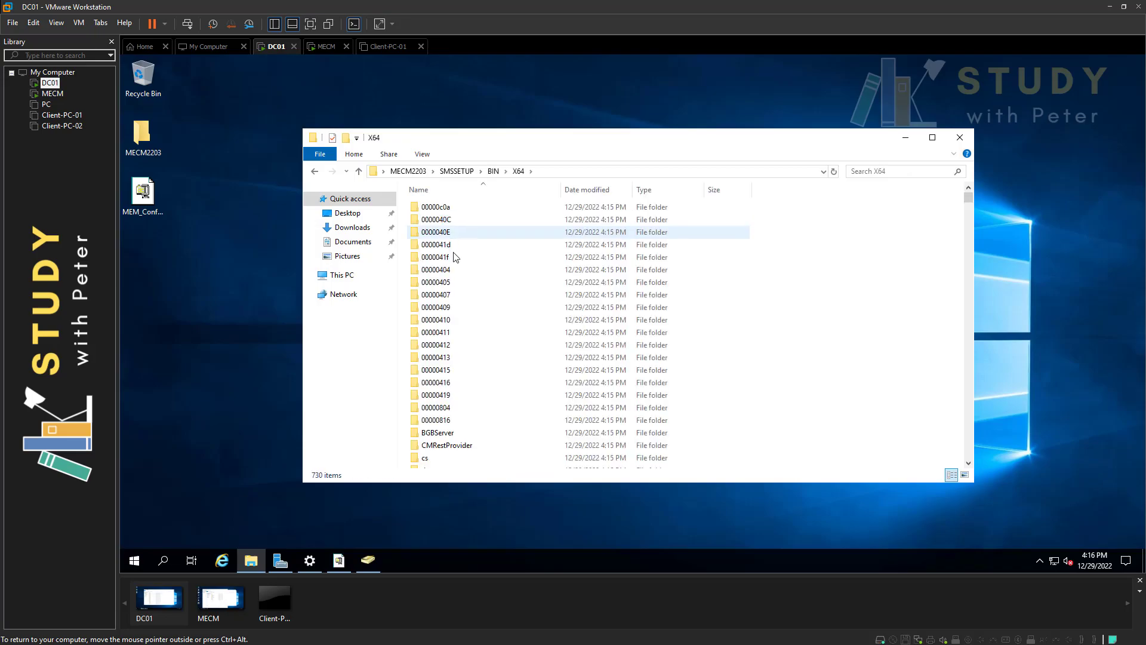
# Find the extadsch application in the X64 folder and copy its full path.
pyautogui.scroll(-10, 453, 261)
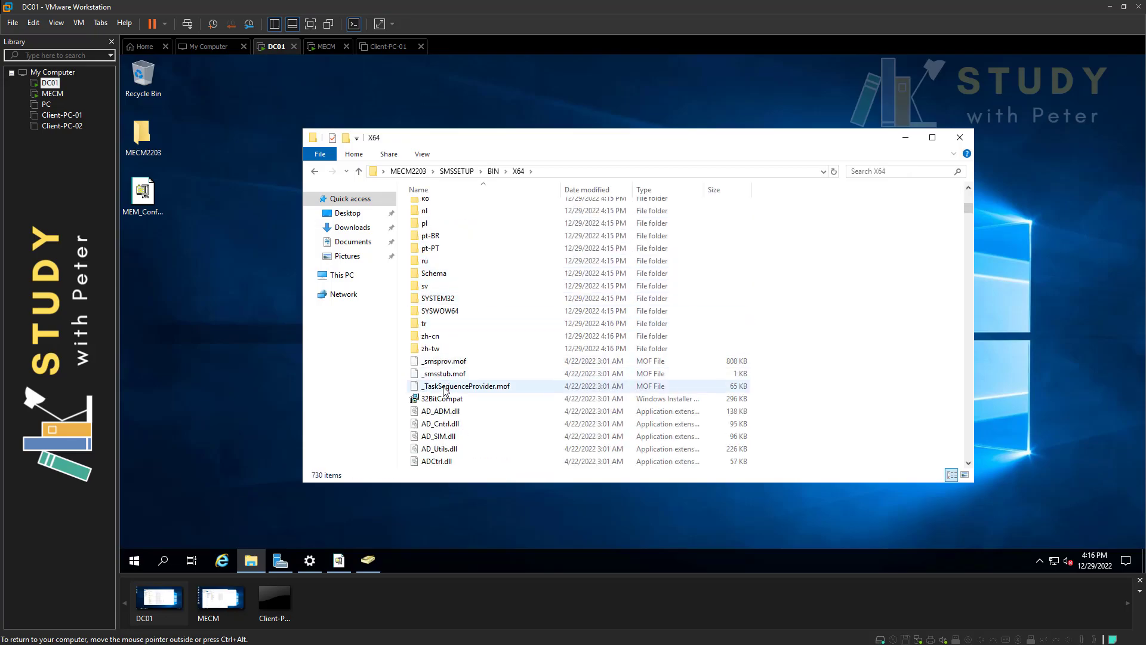
pyautogui.click(450, 361)
pyautogui.press('e')
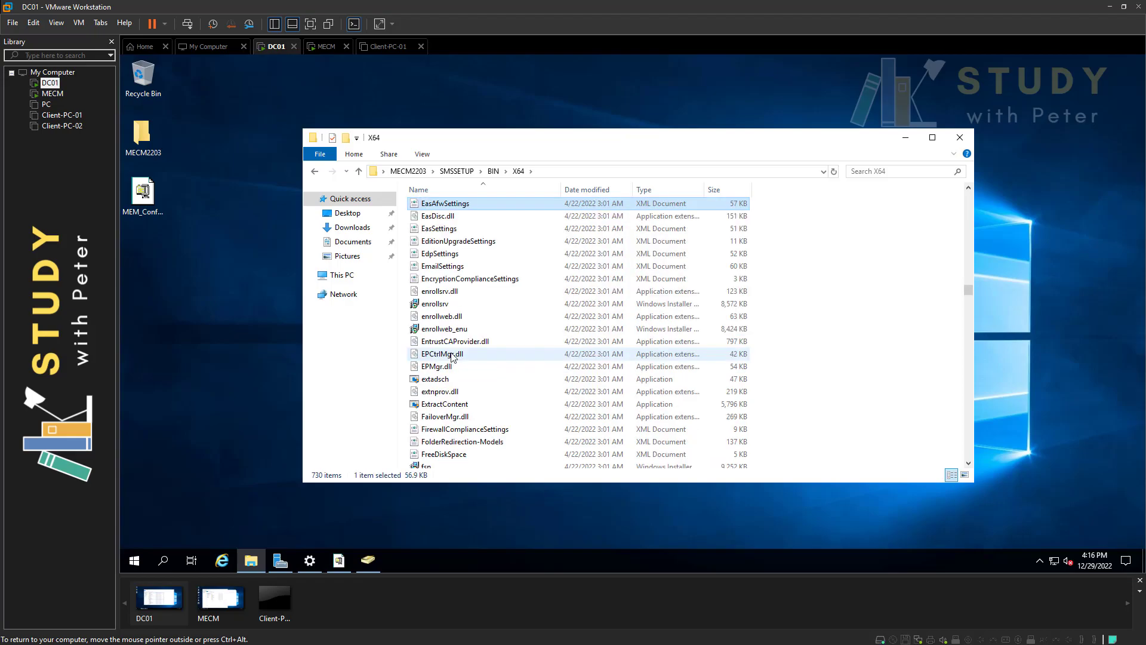
pyautogui.click(445, 380)
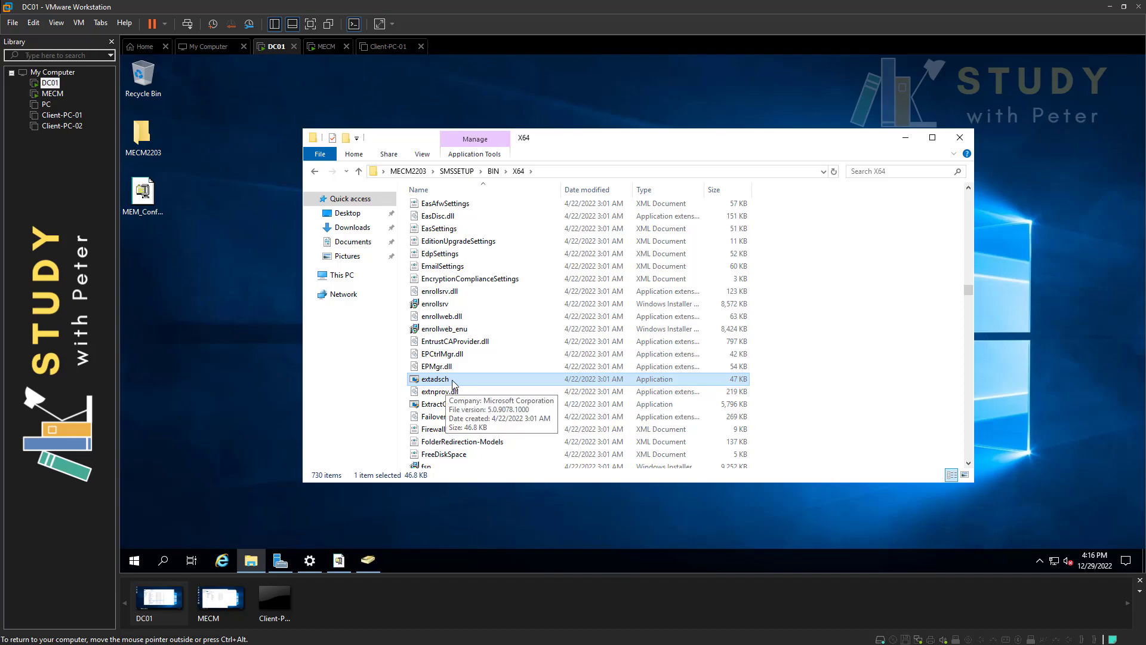
pyautogui.rightClick(453, 378)
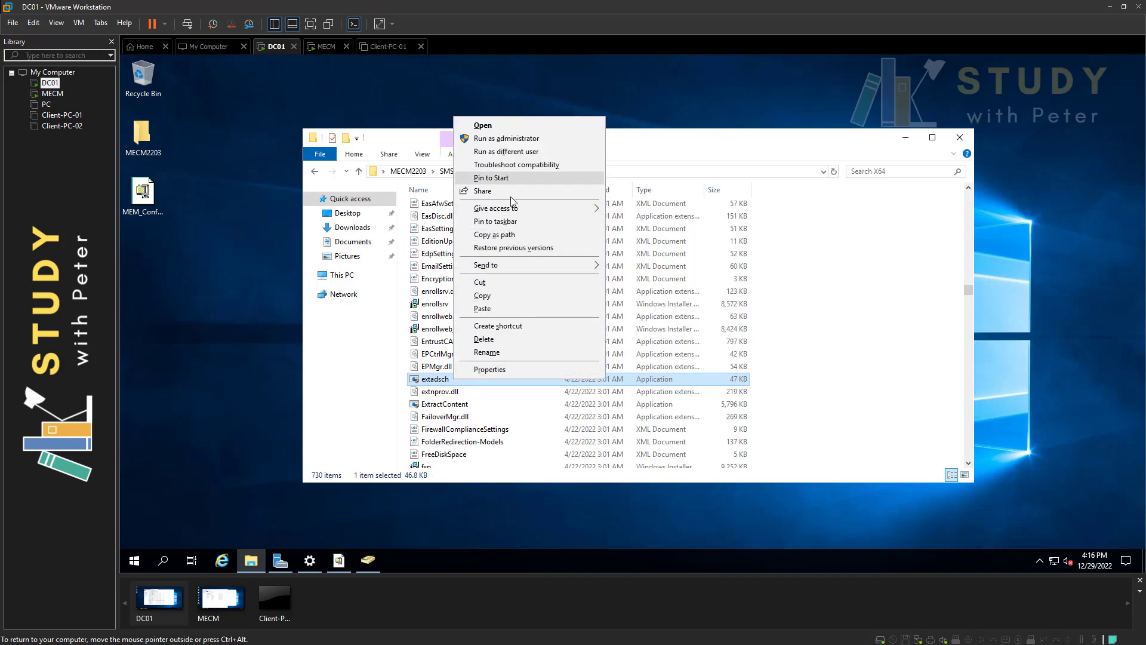
pyautogui.click(517, 236)
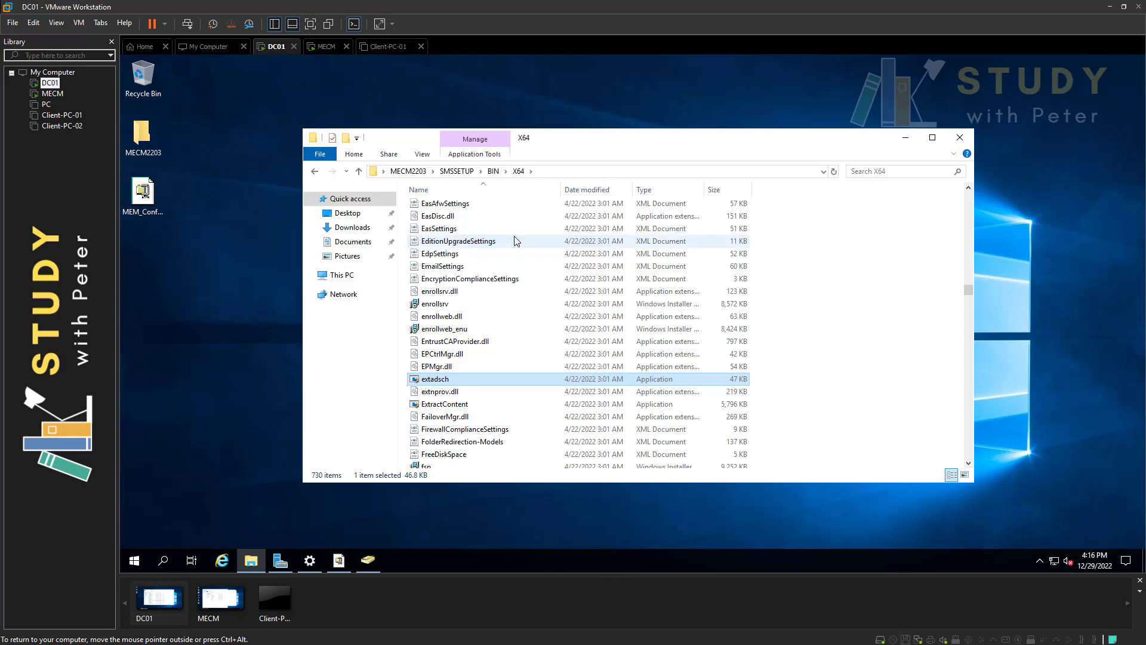
pyautogui.click(163, 560)
pyautogui.write('cmd')
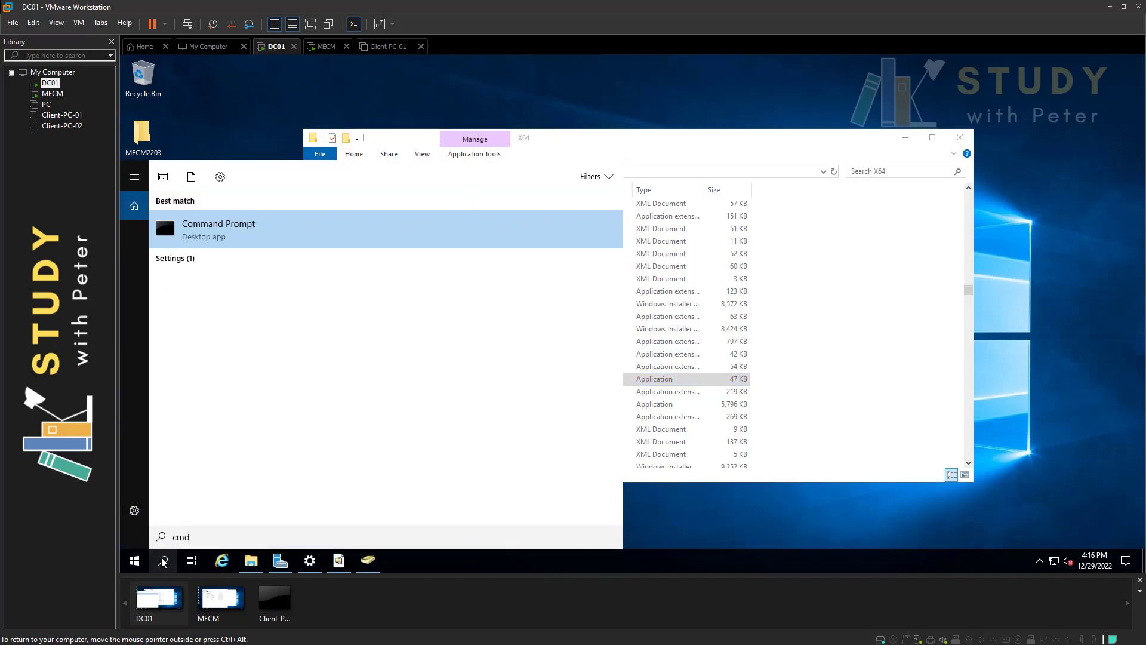
pyautogui.rightClick(290, 225)
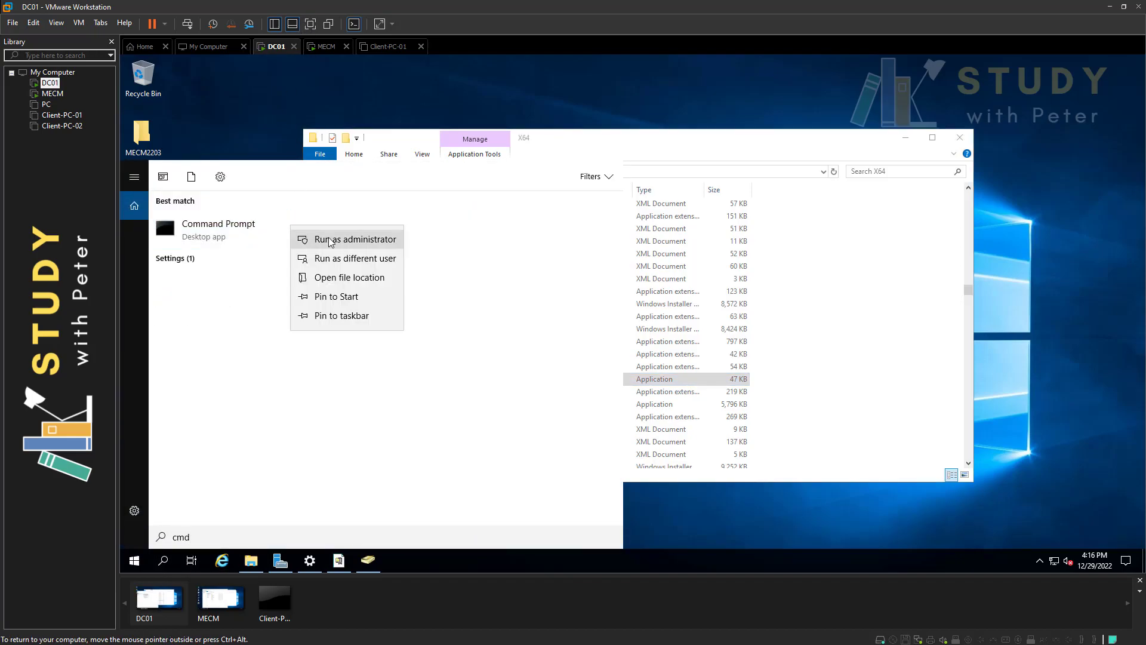
pyautogui.click(325, 240)
pyautogui.click(611, 385)
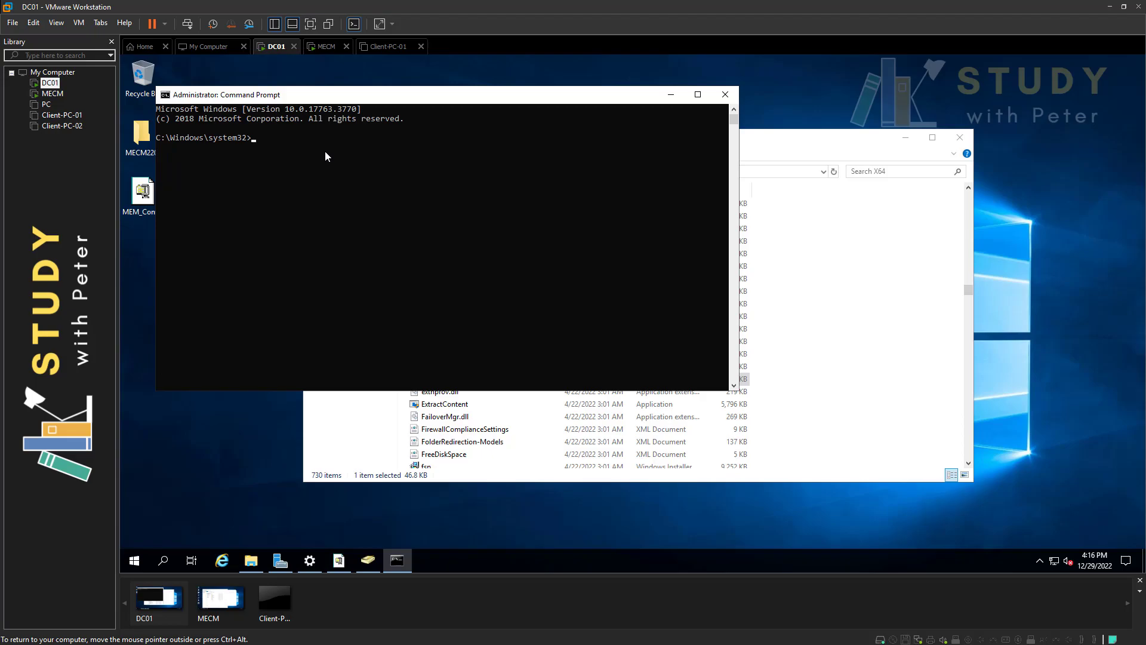
pyautogui.write('cd')
pyautogui.click(725, 95)
# Open a Command Prompt as administrator and run extadsch.exe from its copied path to extend the Active Directory schema.
pyautogui.click(167, 563)
pyautogui.write('cmd')
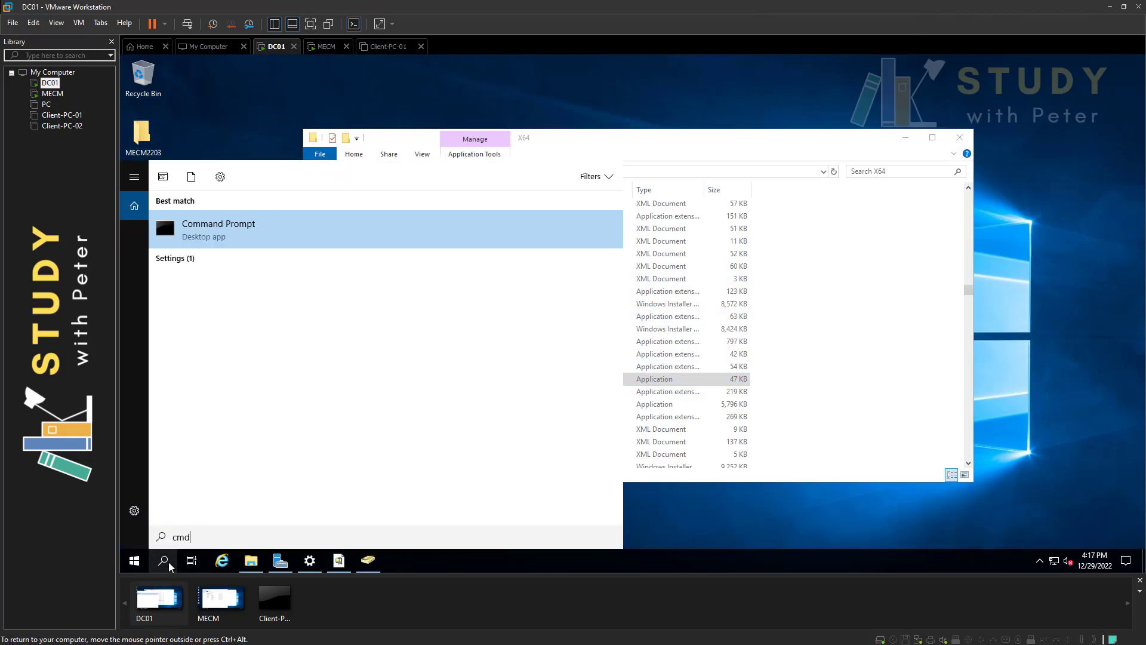
pyautogui.rightClick(345, 233)
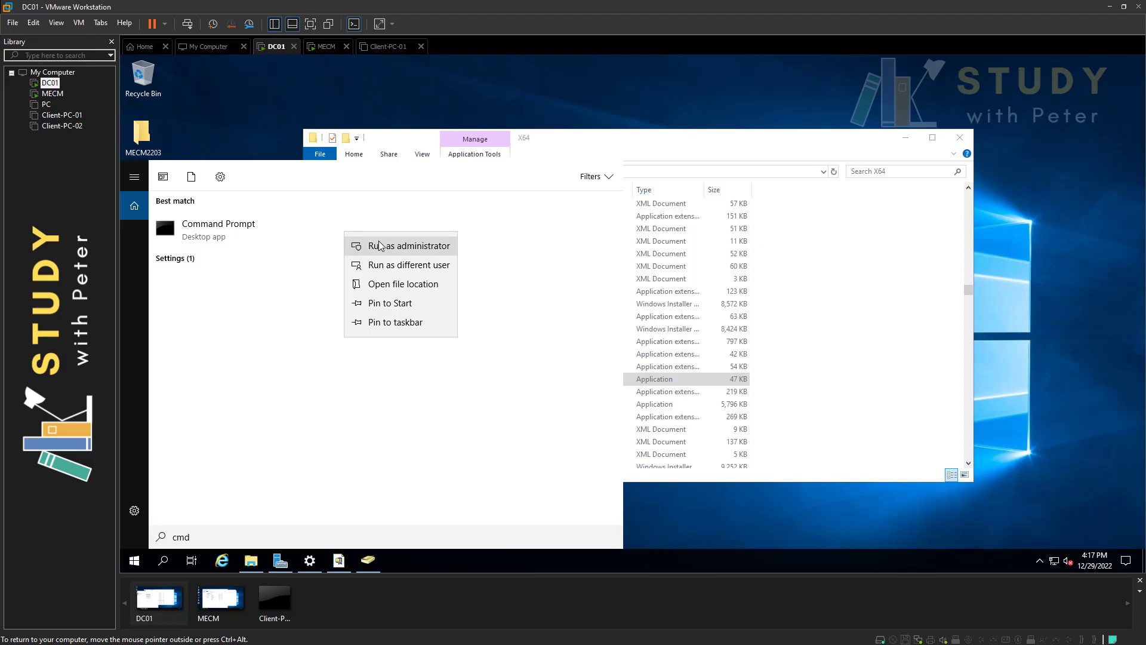
pyautogui.click(382, 243)
pyautogui.click(569, 382)
pyautogui.rightClick(365, 194)
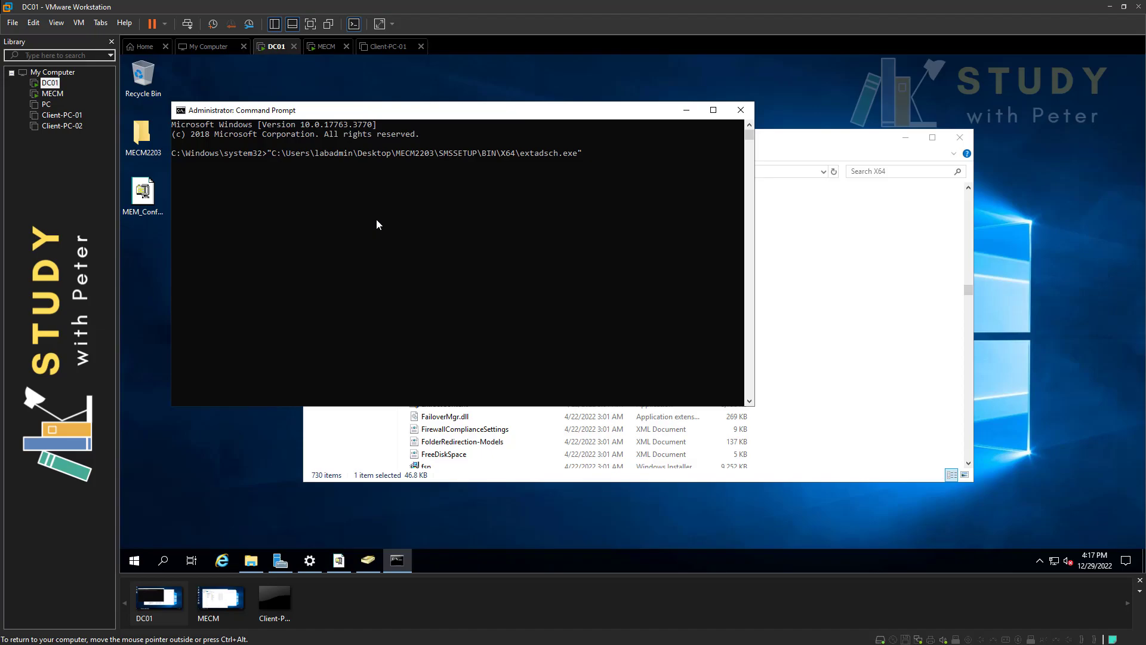
pyautogui.press('Return')
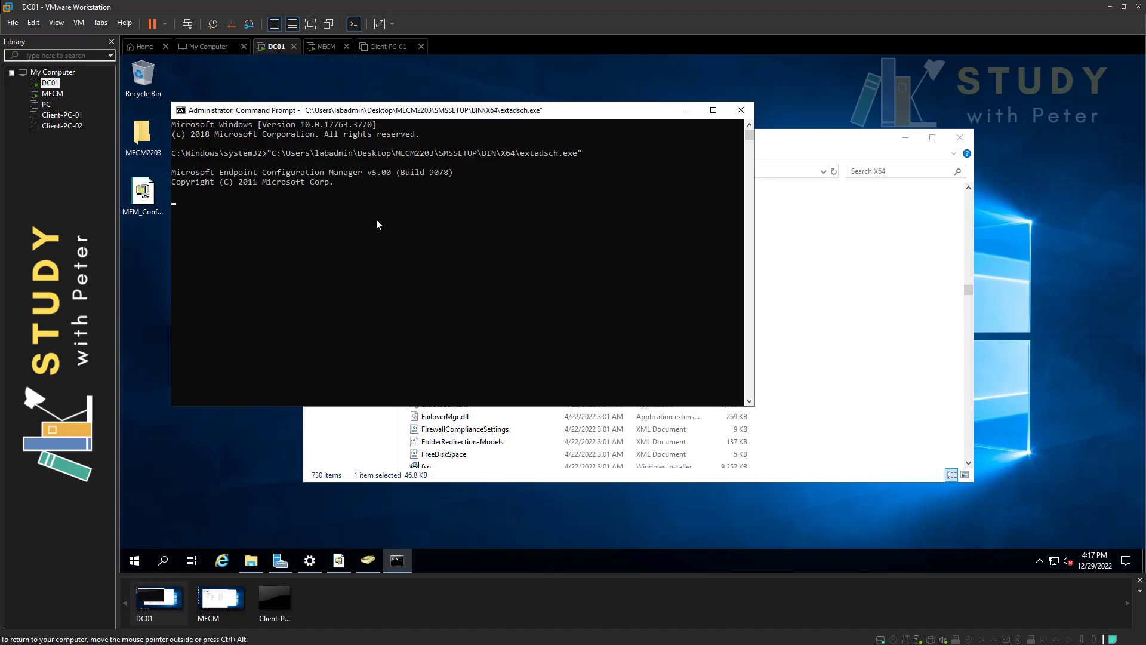
# Check the result line of the schema extension in the Command Prompt output.
pyautogui.moveTo(370, 114); pyautogui.dragTo(477, 168)
pyautogui.click(769, 144)
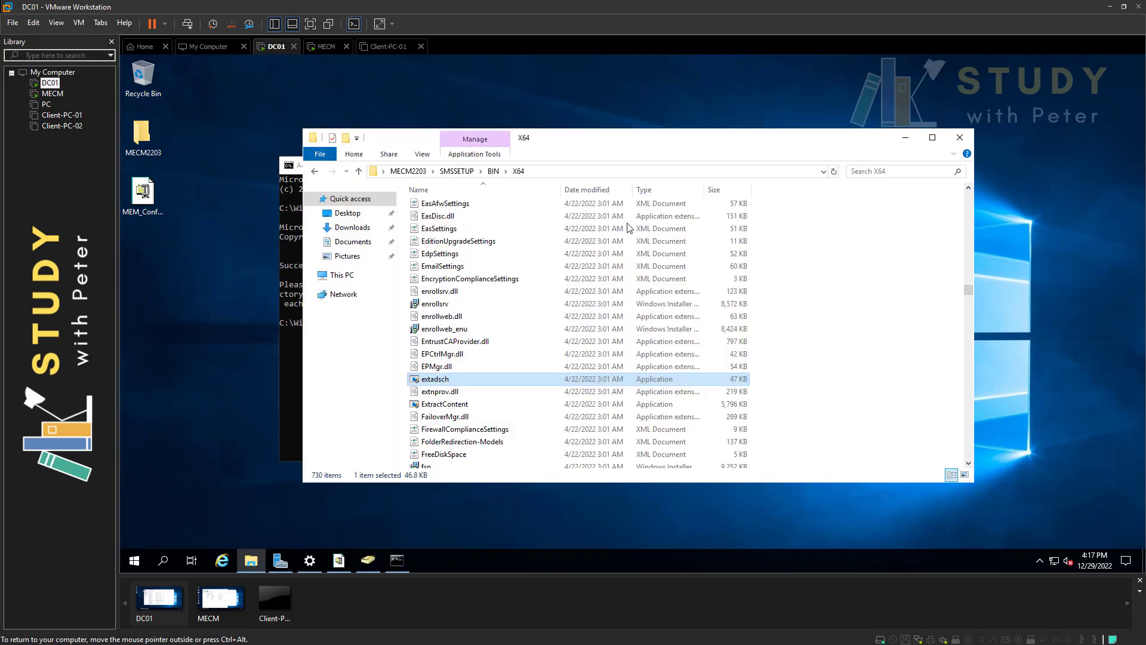
pyautogui.rightClick(451, 383)
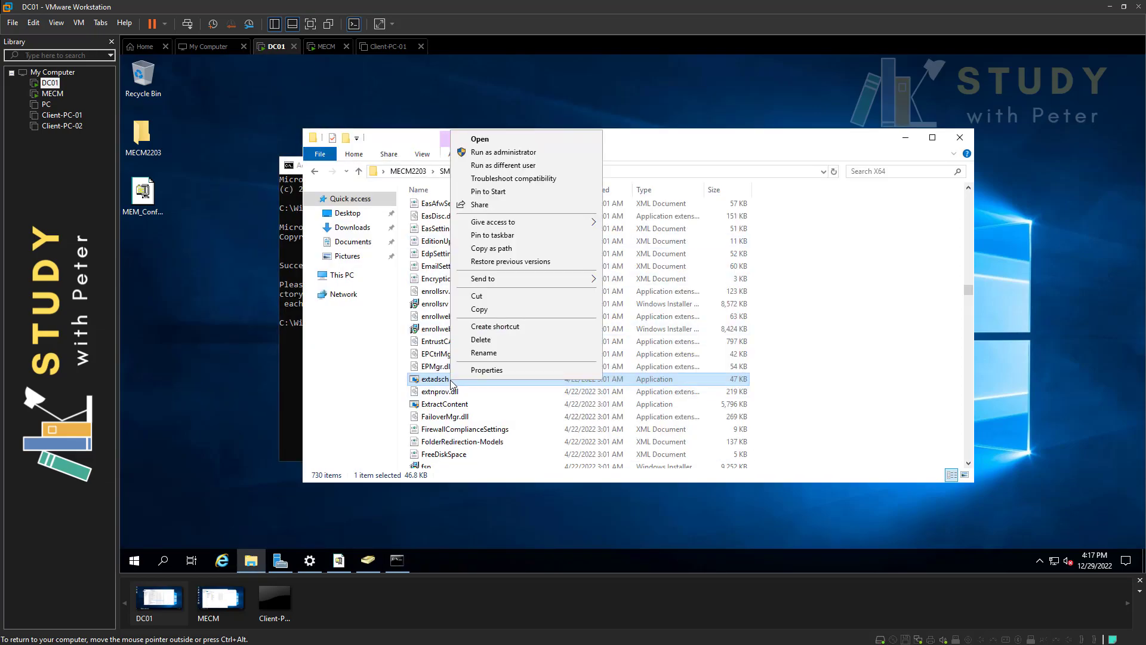
pyautogui.click(299, 344)
pyautogui.click(421, 325)
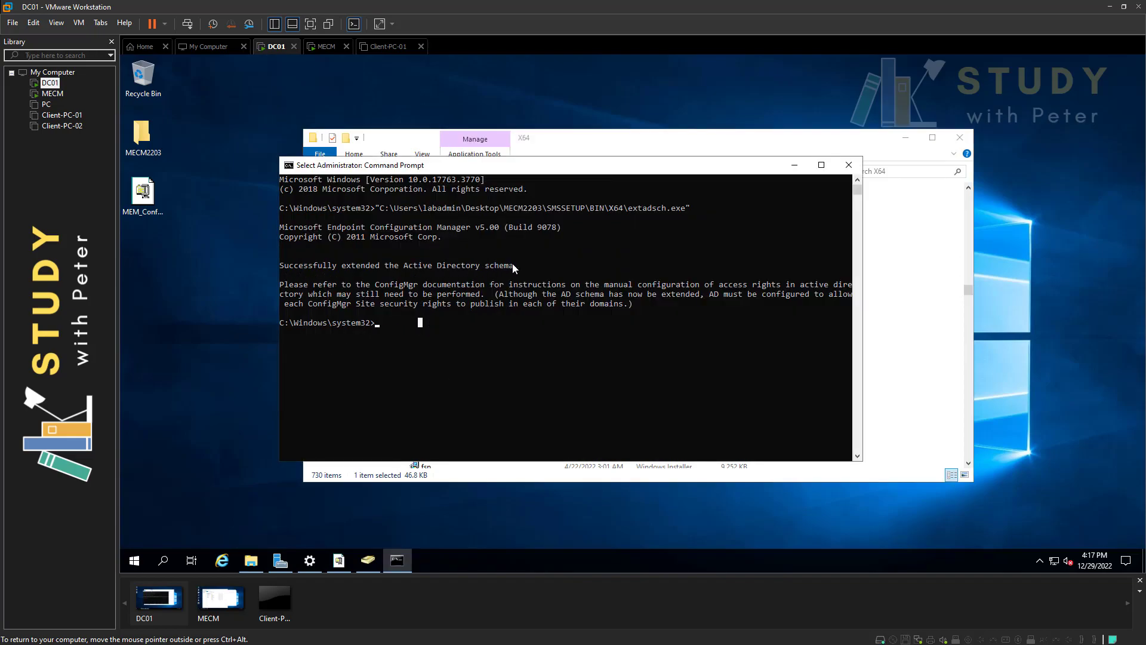
pyautogui.moveTo(349, 264); pyautogui.dragTo(281, 269)
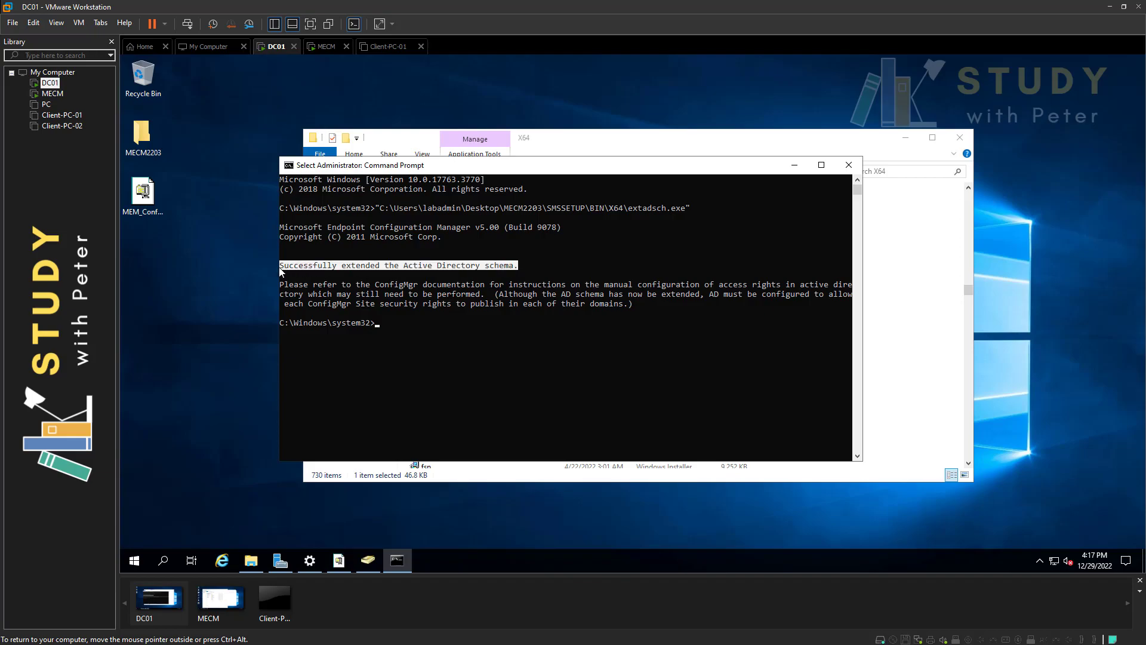
# Open the ExtADSch log from Local Disk (C:) and check its schema extension result line.
pyautogui.click(691, 147)
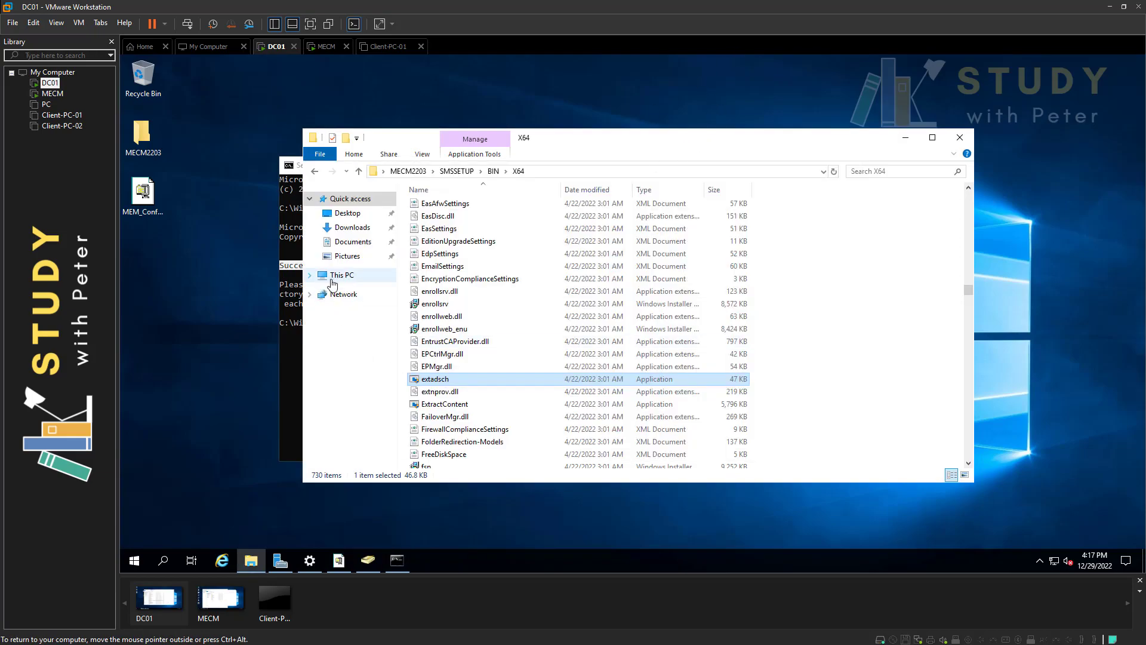
pyautogui.click(342, 276)
pyautogui.click(142, 134)
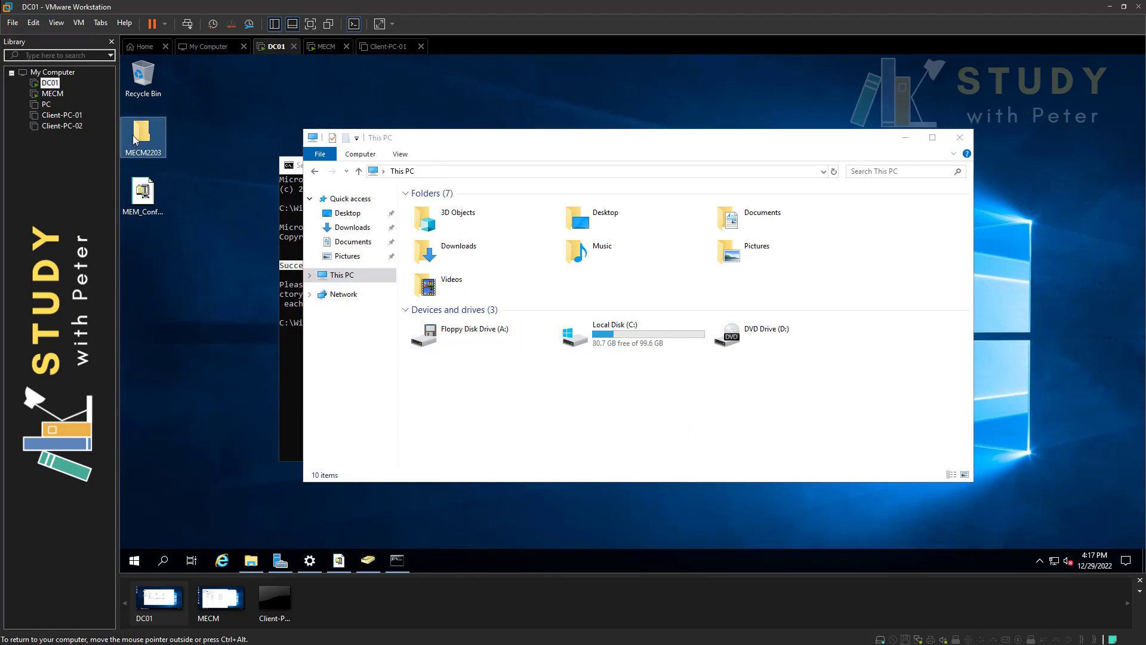
pyautogui.doubleClick(604, 330)
pyautogui.doubleClick(435, 269)
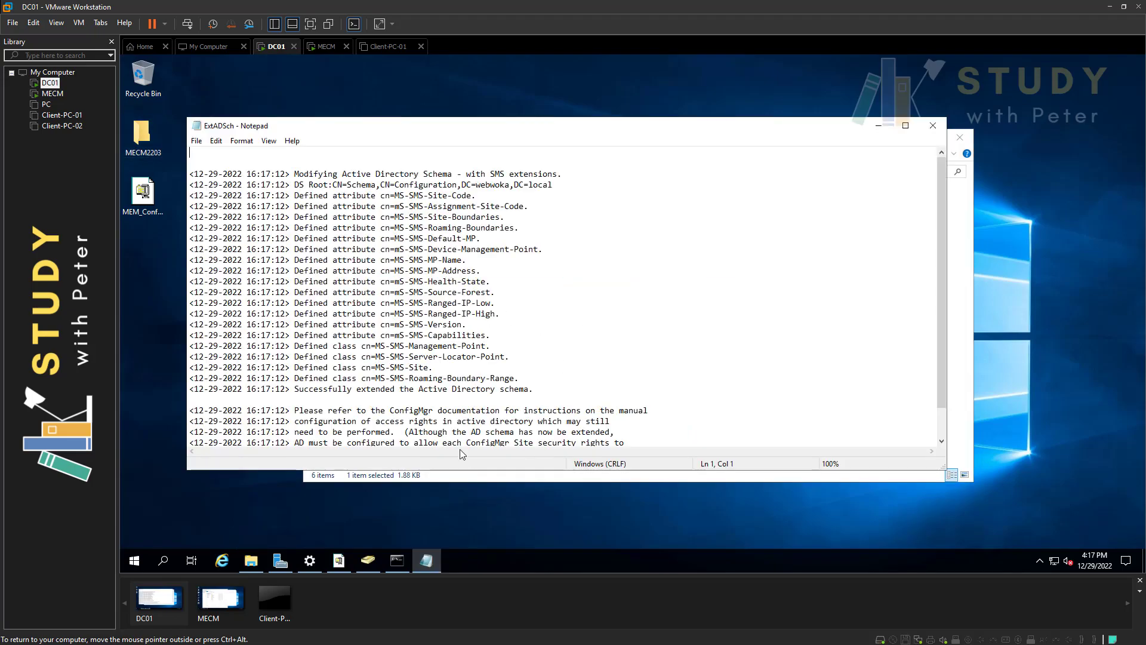
pyautogui.moveTo(530, 389); pyautogui.dragTo(292, 394)
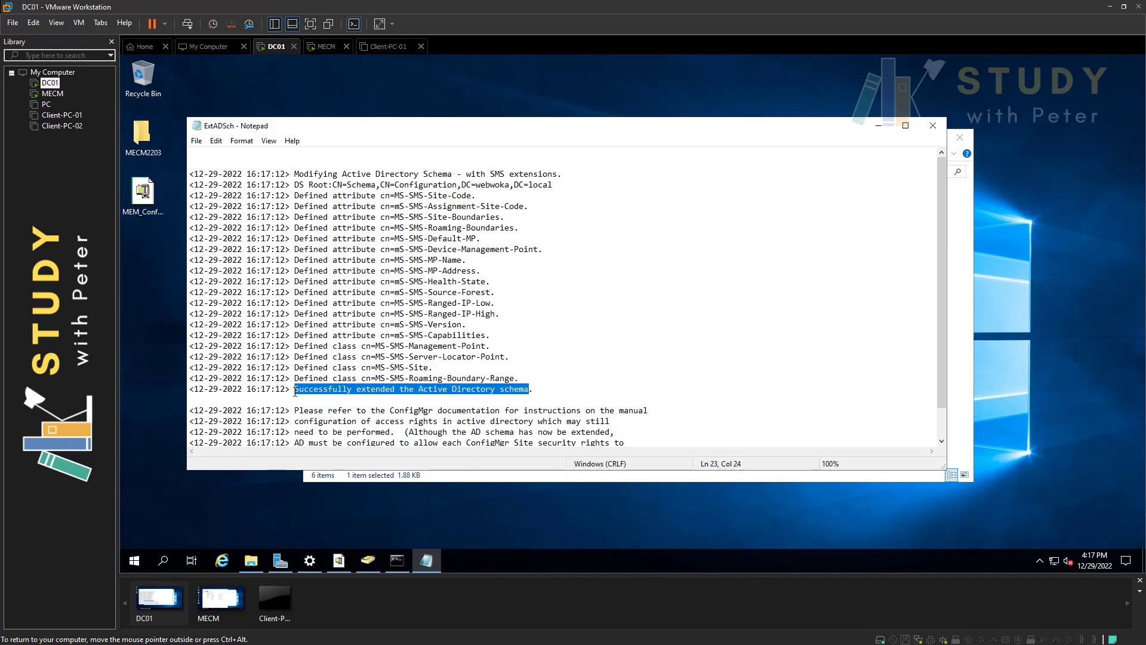
# Close the ExtADSch log, the folder window, the Command Prompt and the WinZip Self-Extractor.
pyautogui.click(933, 126)
pyautogui.click(950, 140)
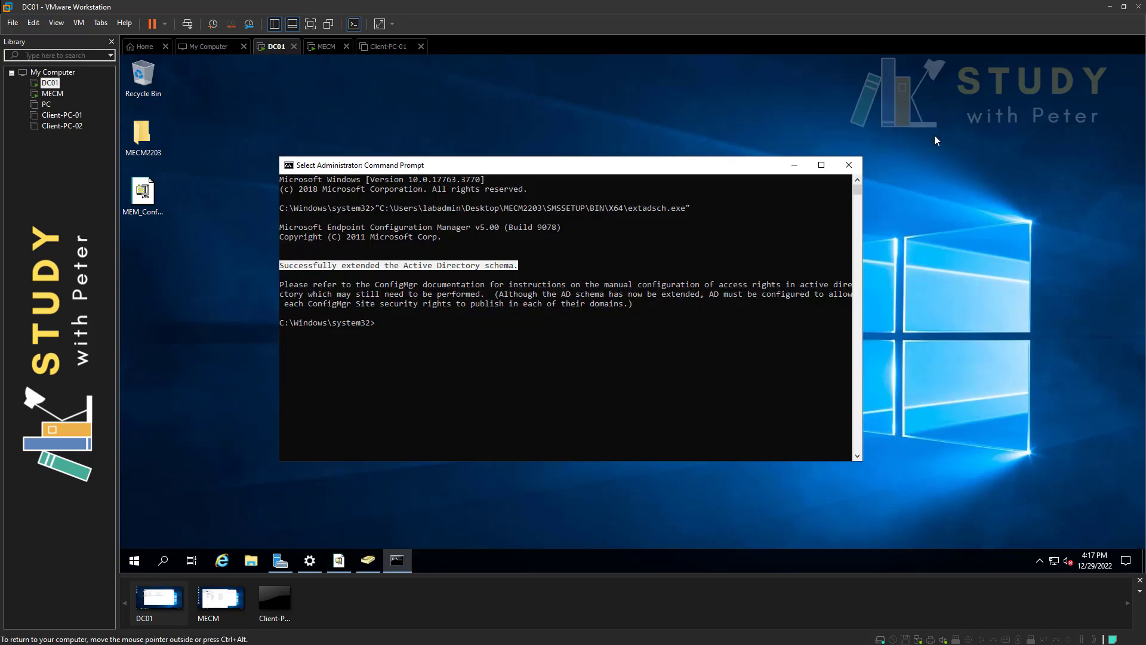
pyautogui.click(849, 165)
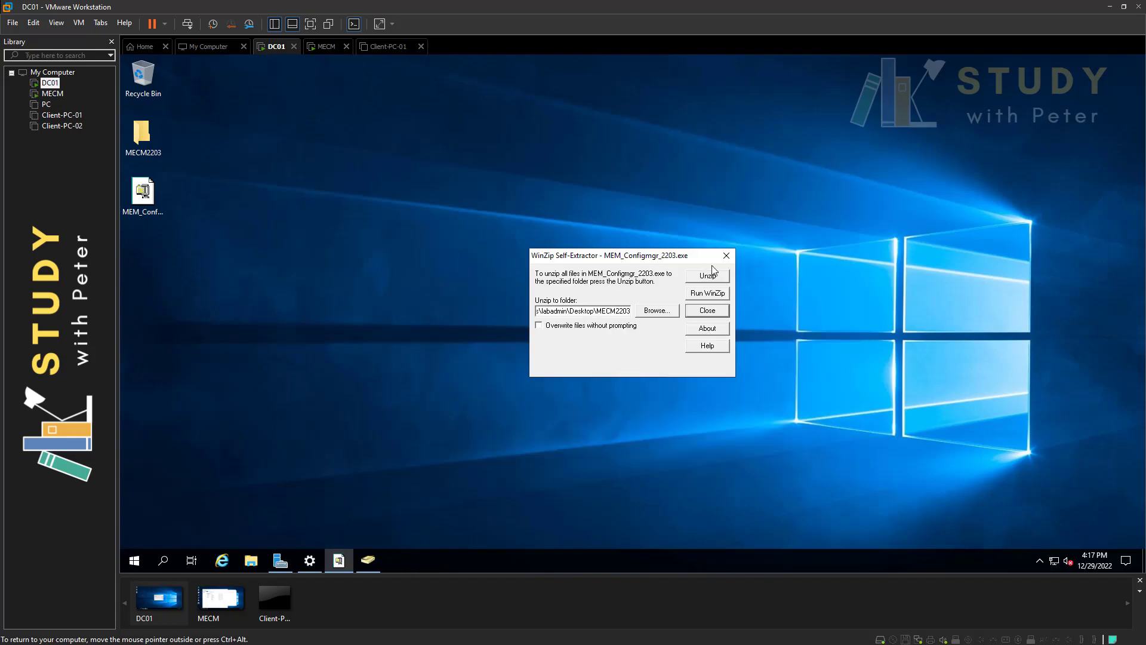
pyautogui.click(727, 255)
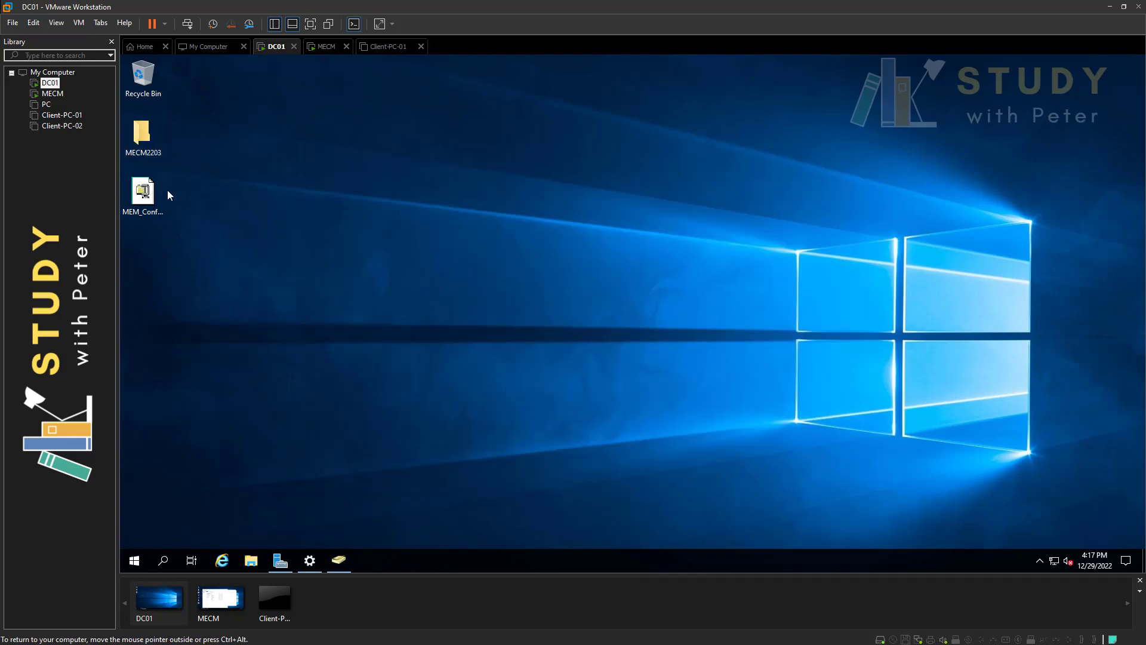
# Switch to the MECM virtual machine and add the line "- Configure Windows Firewall" to the end of the prerequisites list in Notepad.
pyautogui.click(52, 94)
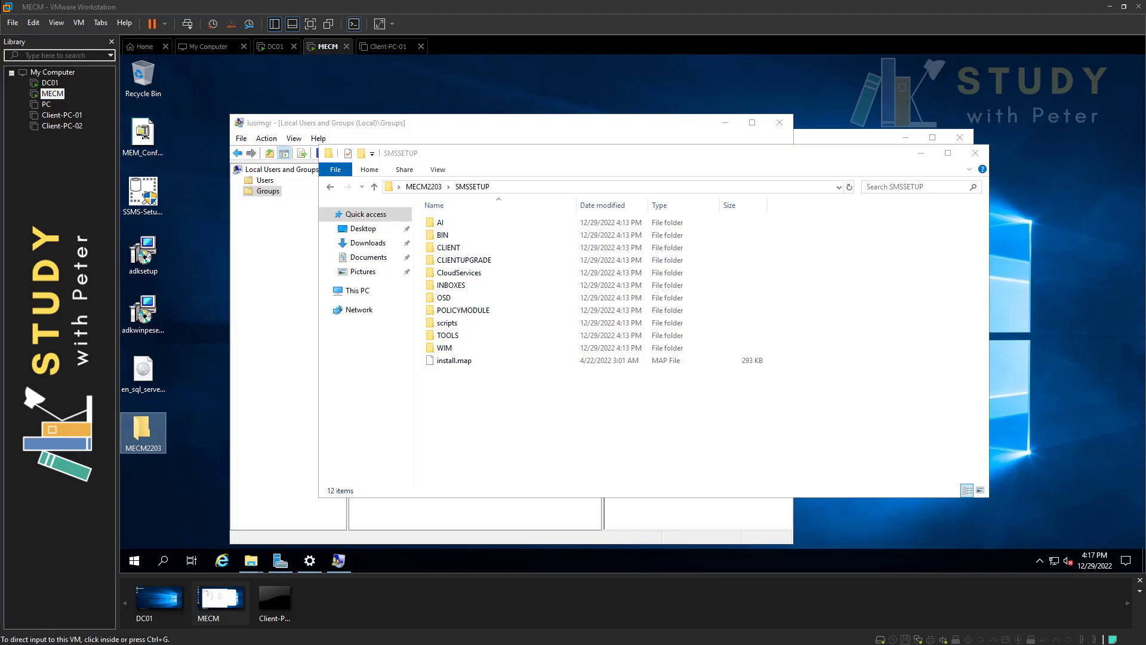
pyautogui.hotkey('alt', 'Tab')
pyautogui.moveTo(911, 479); pyautogui.dragTo(965, 474)
pyautogui.click(1095, 468)
pyautogui.press('Return')
pyautogui.write('- ')
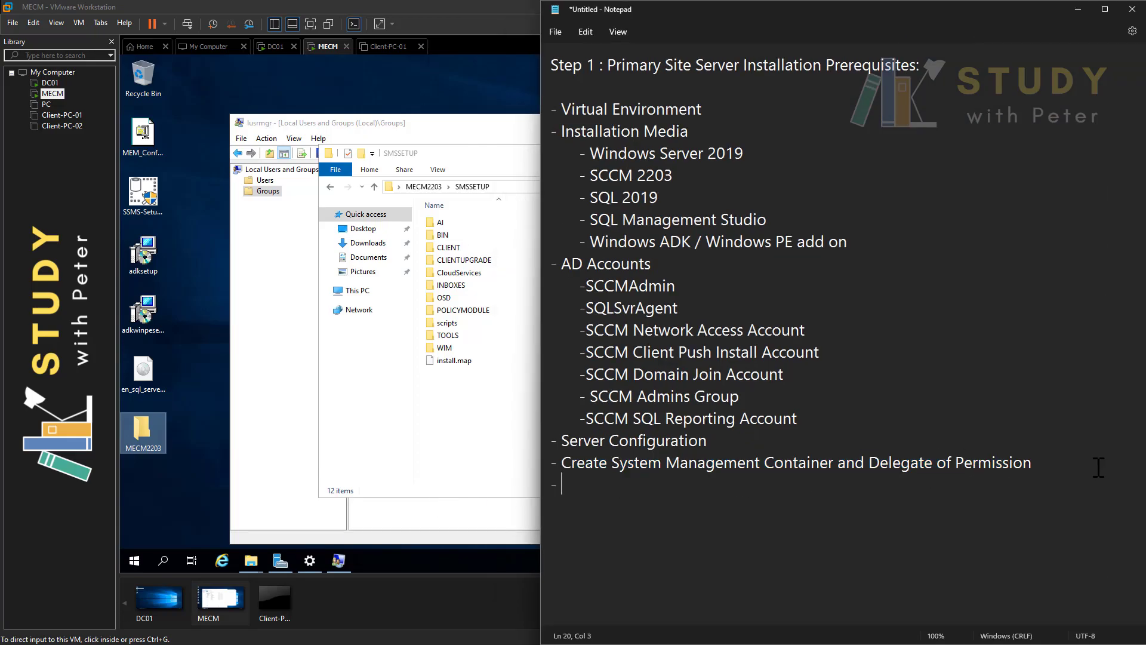
pyautogui.write('Configure Windows Firewall')
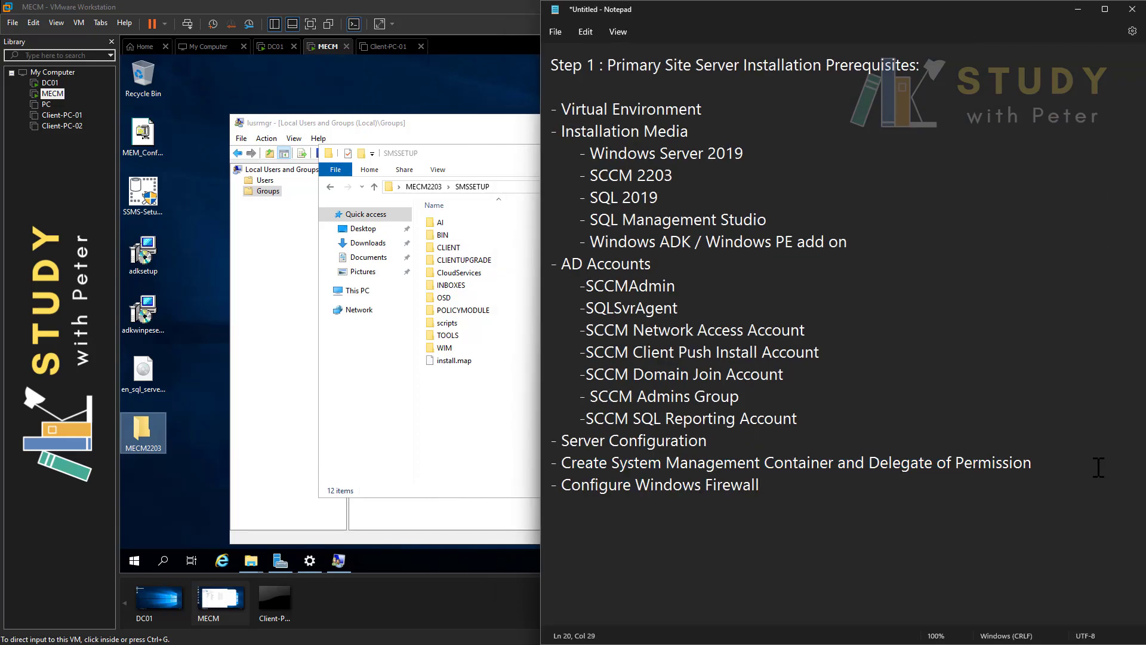
# Return to the MECM virtual machine, launch wf.msc and show the firewall's Inbound Rules.
pyautogui.click(406, 128)
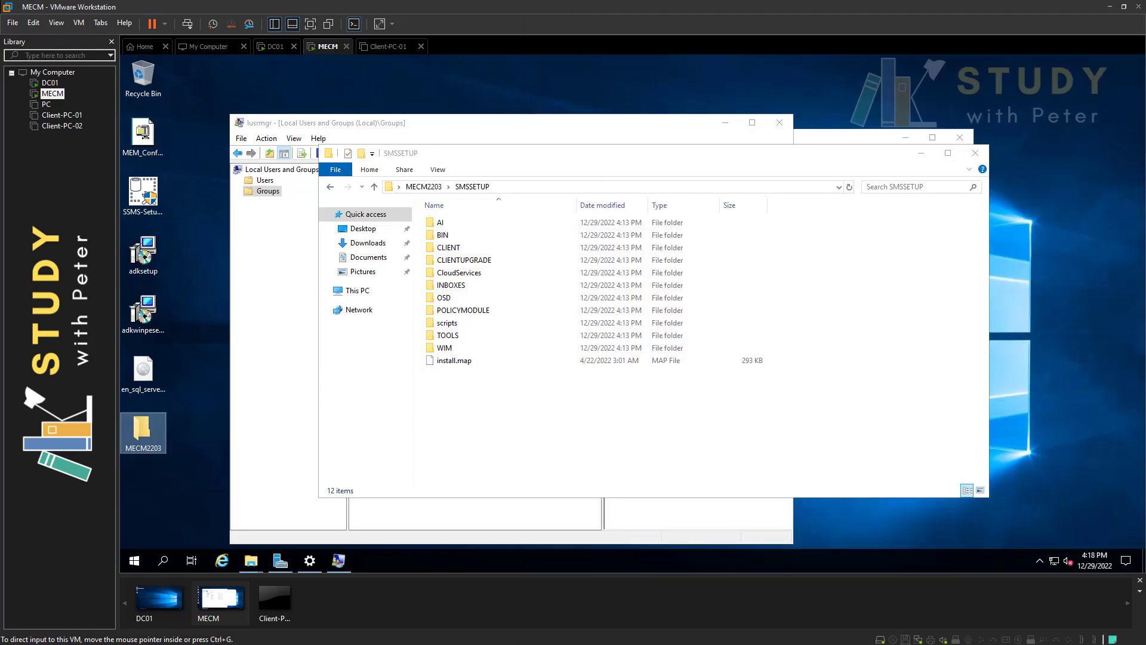
pyautogui.click(167, 560)
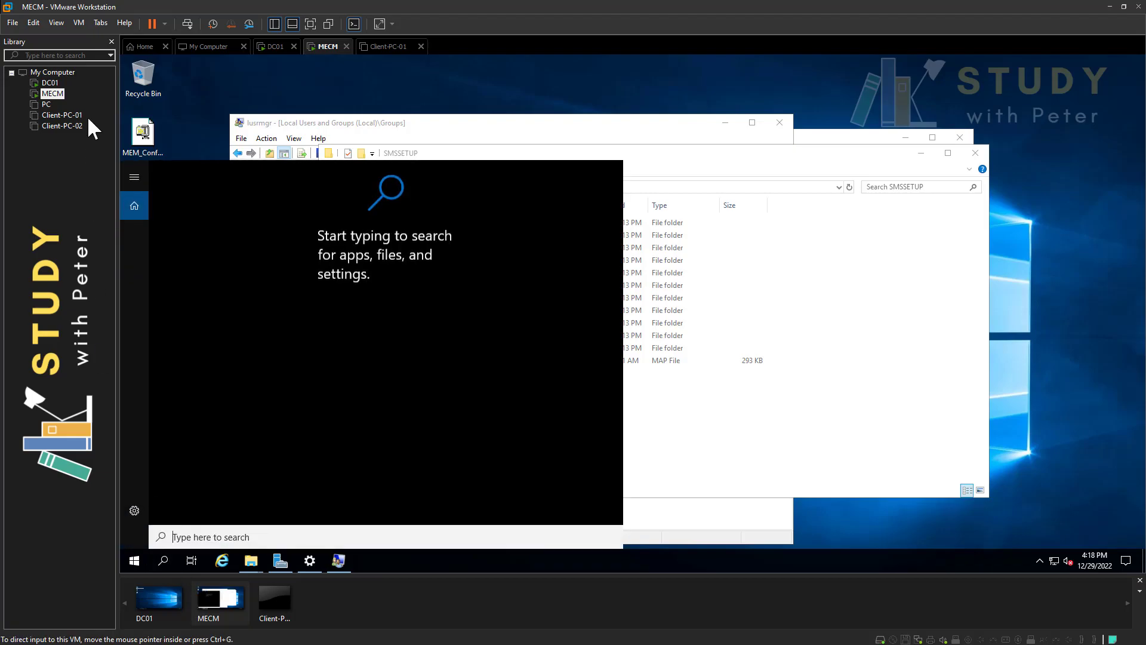
pyautogui.write('wf')
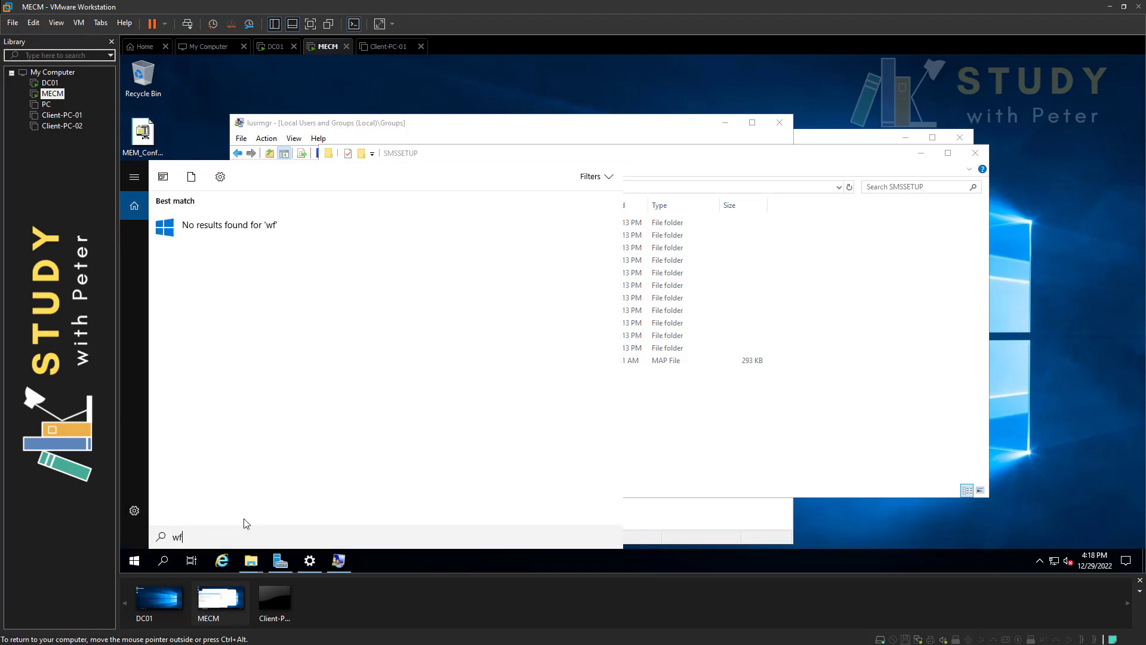
pyautogui.write('.msc')
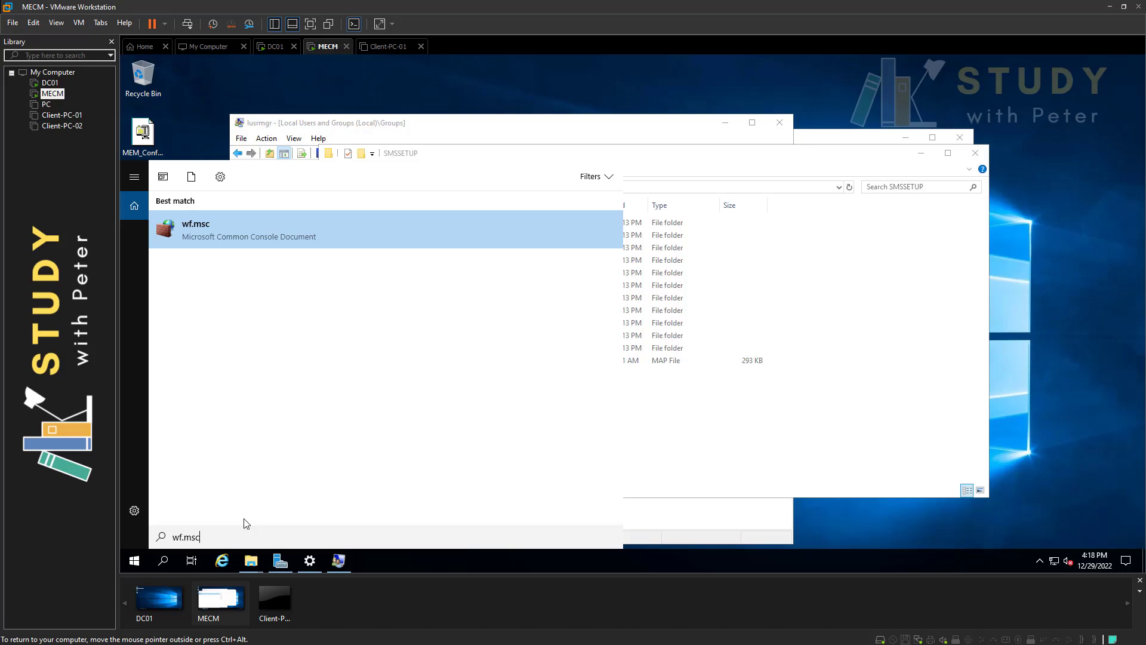
pyautogui.press('Return')
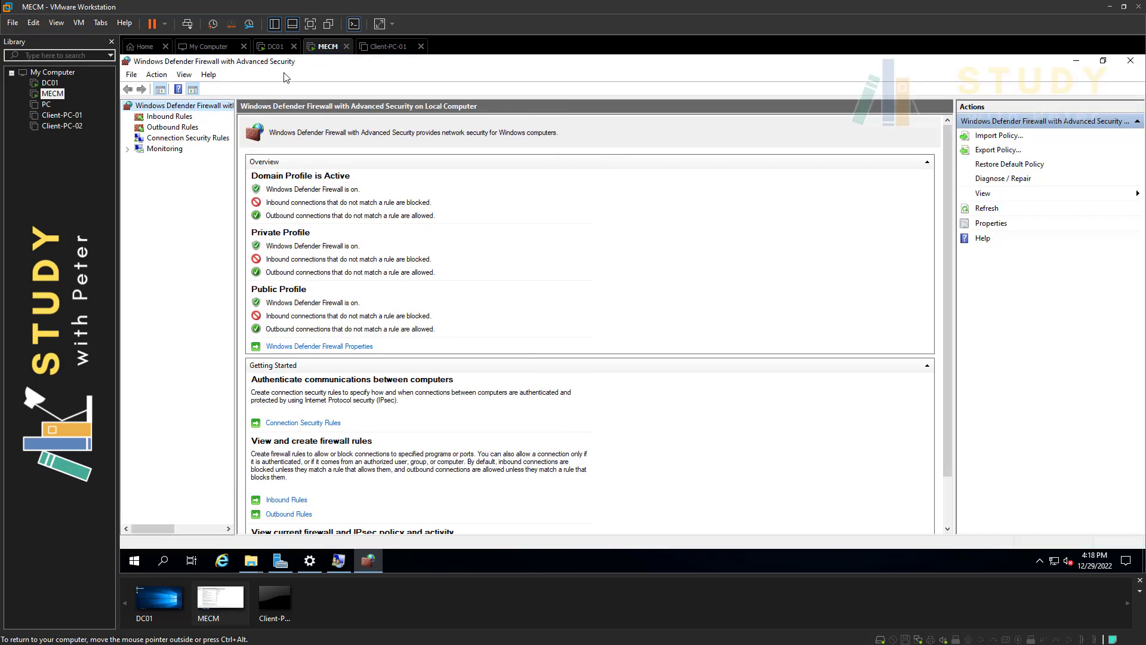
pyautogui.click(179, 117)
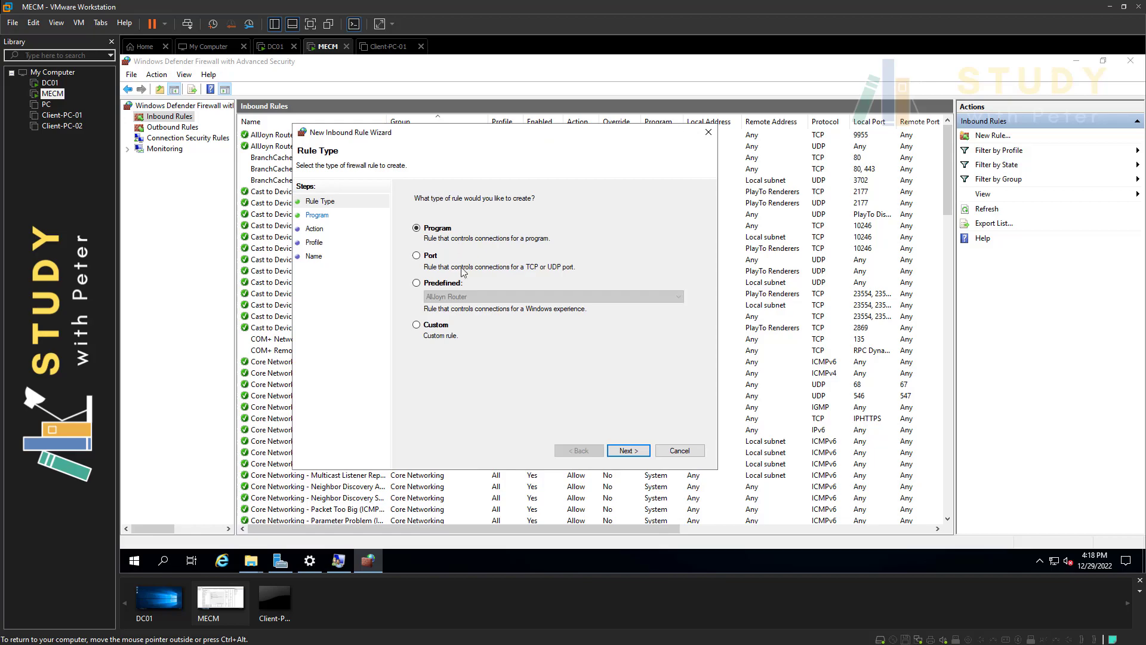
# Start a new inbound rule of type Port, applying to TCP and the specific local ports 1433,4022.
pyautogui.moveTo(488, 132); pyautogui.dragTo(540, 123)
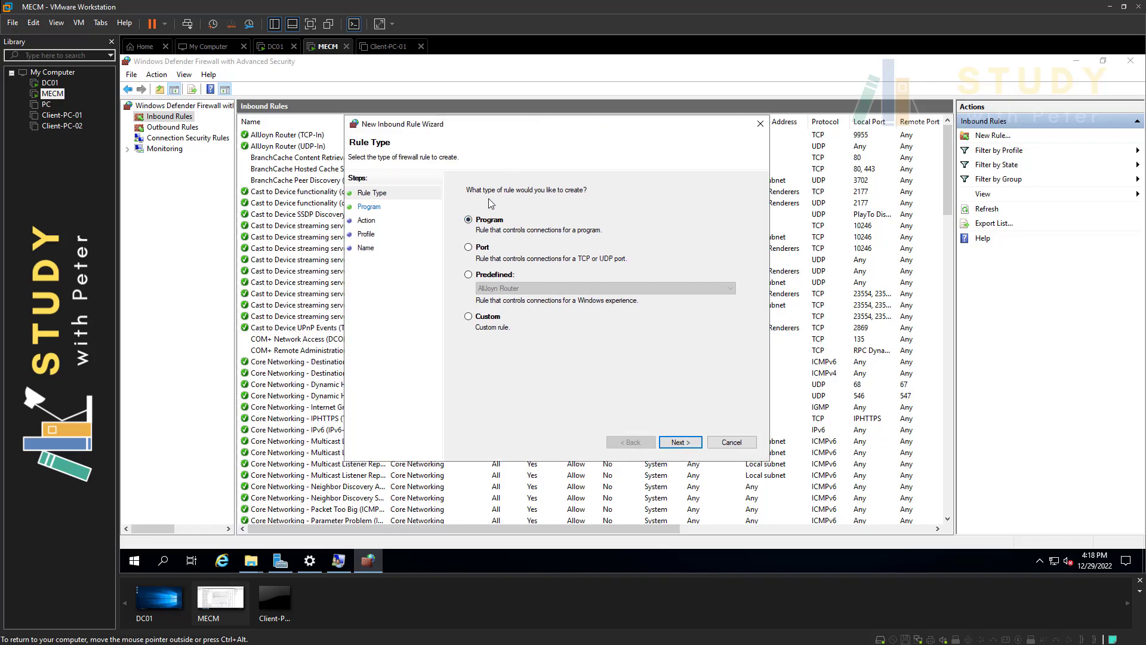
pyautogui.click(760, 124)
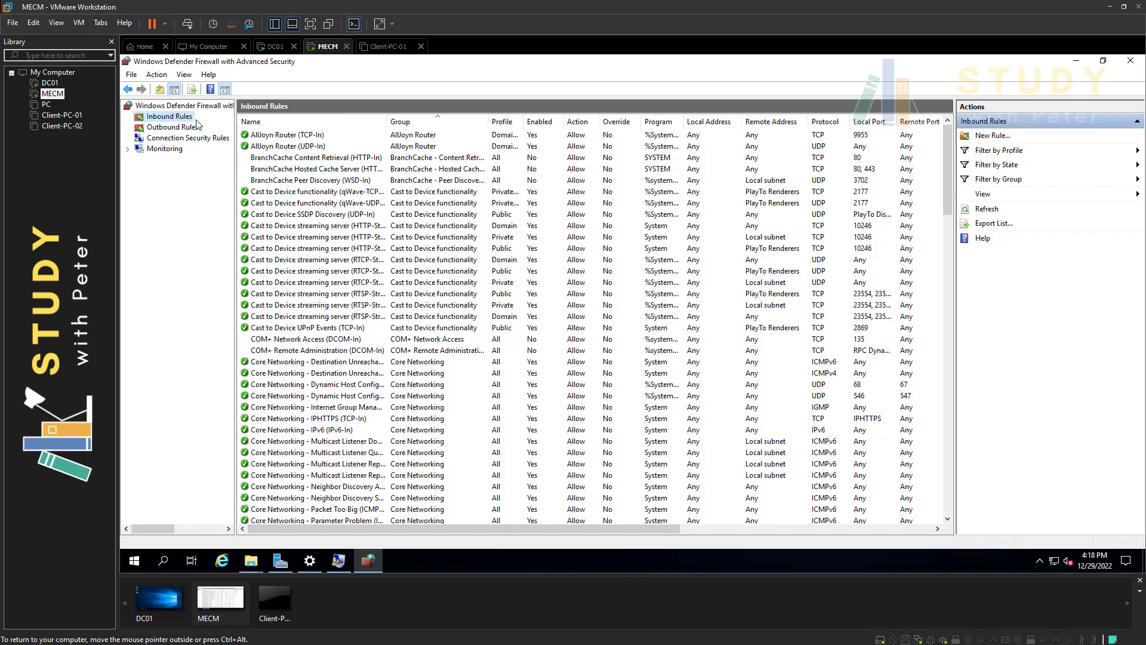
pyautogui.click(990, 135)
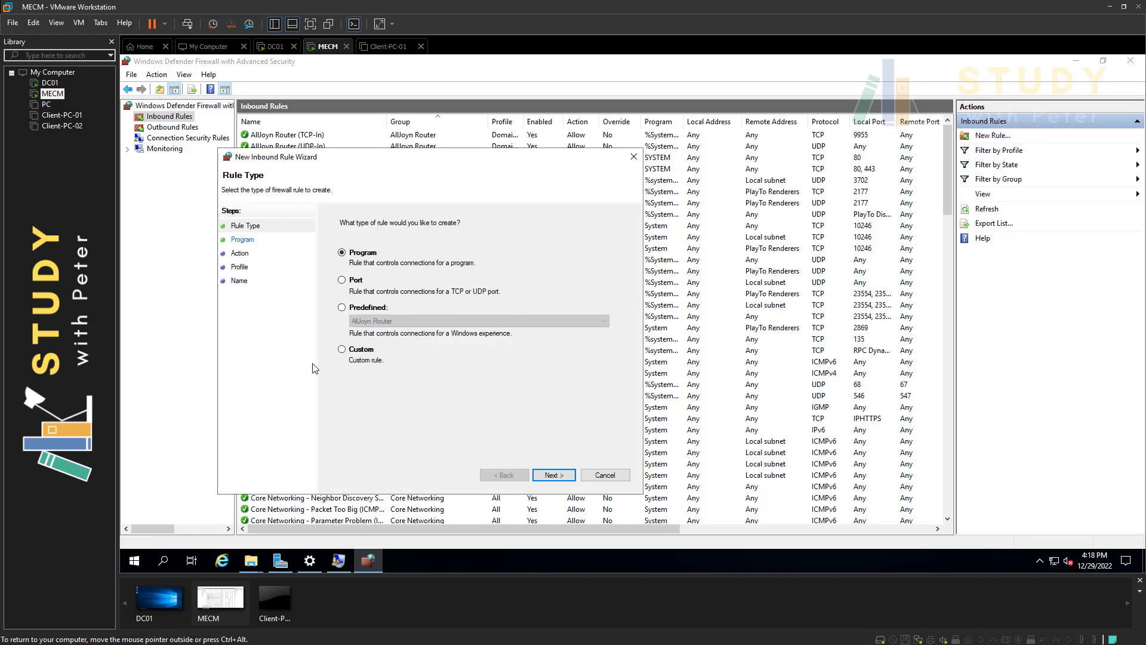
pyautogui.click(357, 281)
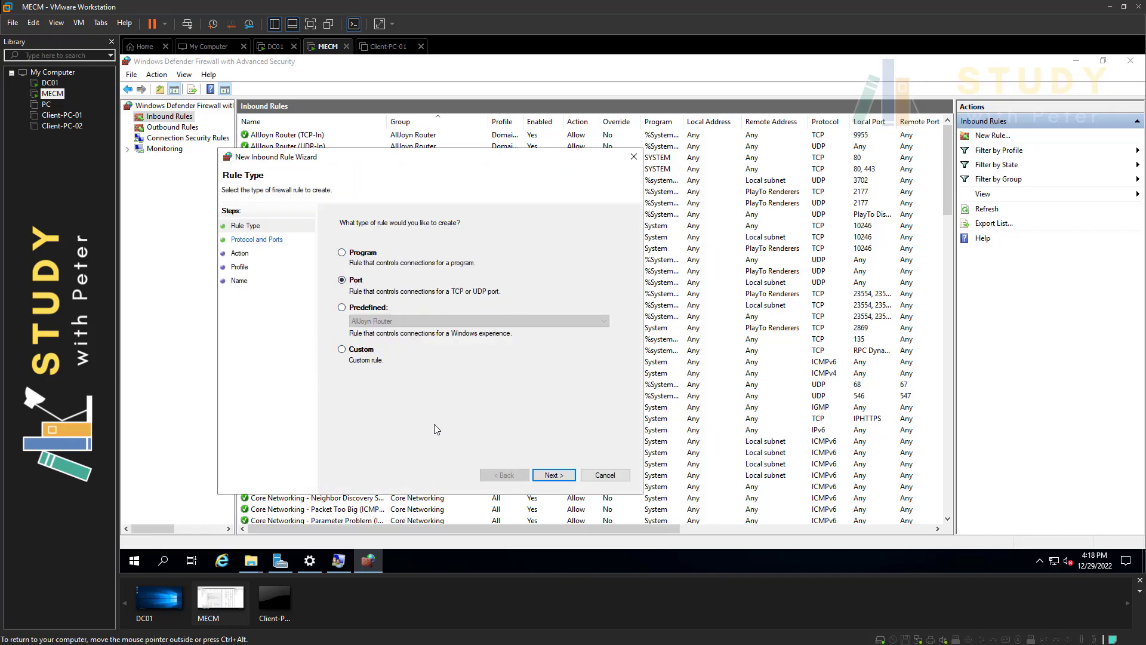
pyautogui.click(553, 474)
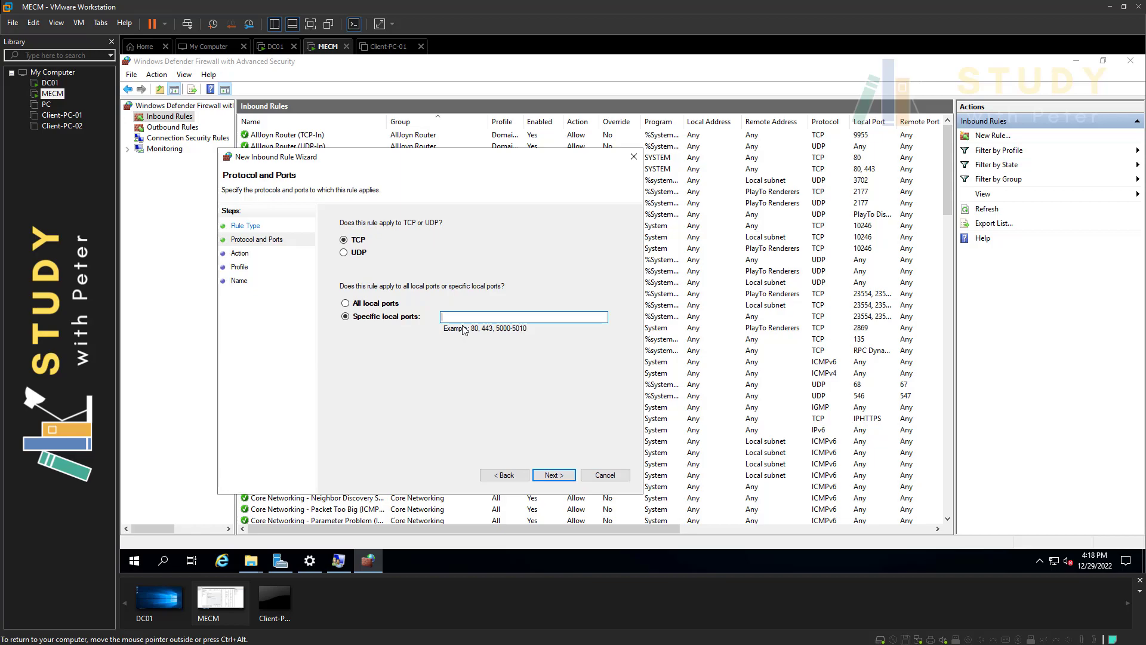
pyautogui.write('1433,')
pyautogui.press('BackSpace')
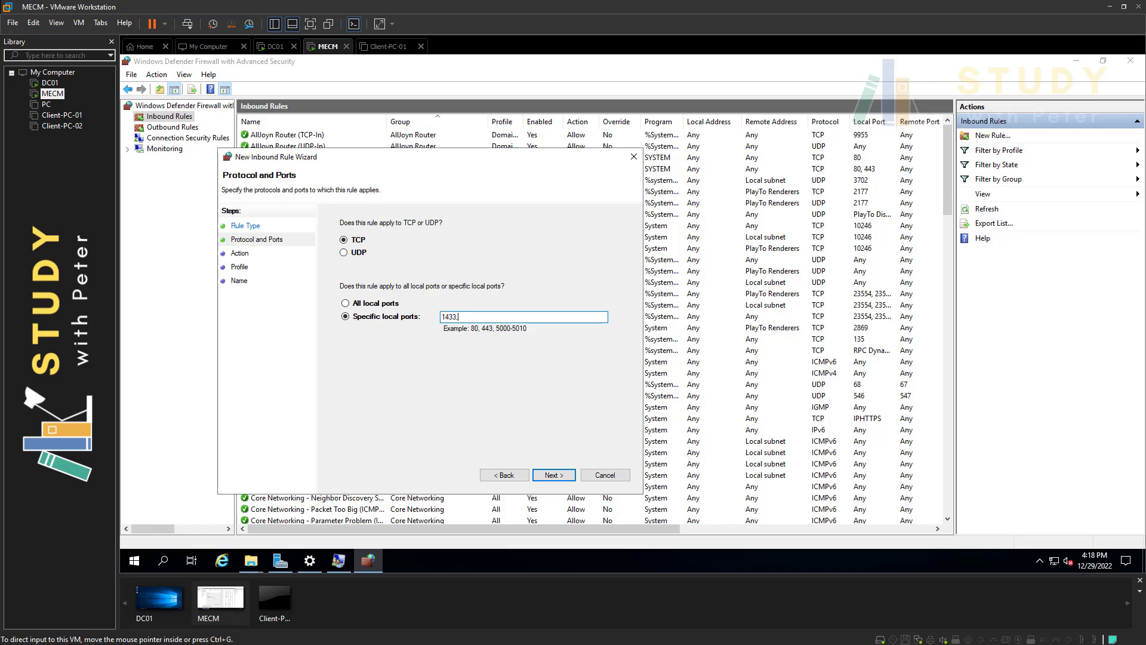
pyautogui.write(',4022')
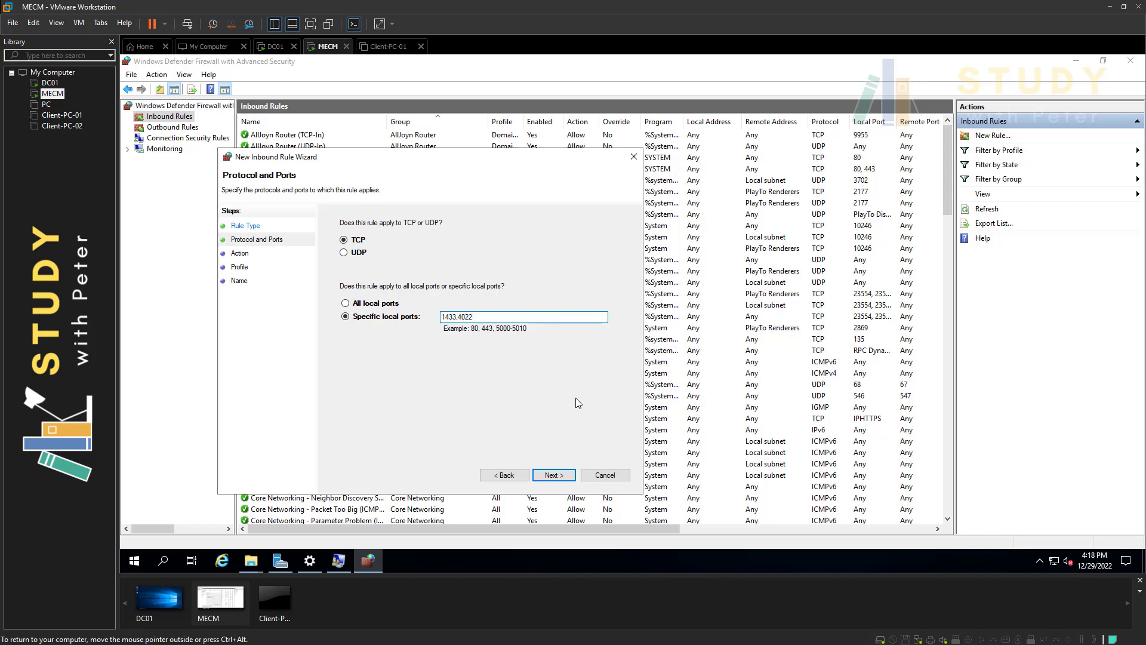
pyautogui.click(553, 475)
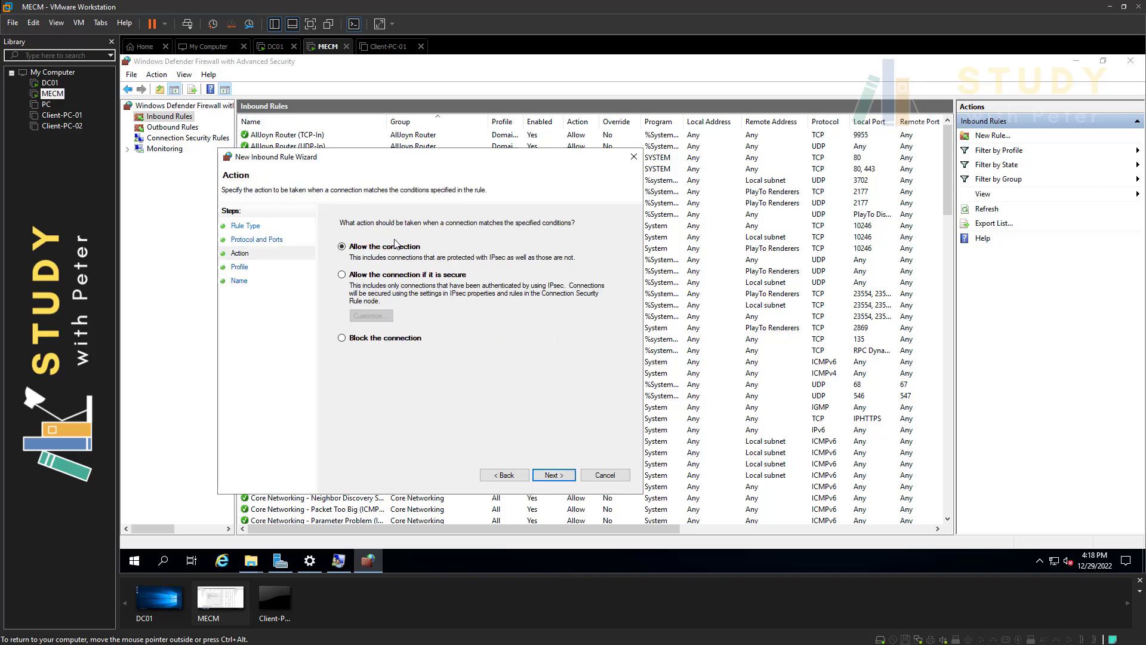
# Allow the connection for the Domain profile only and finish the inbound rule with the name "SQL ports for ConfigMgr".
pyautogui.click(553, 475)
pyautogui.click(341, 278)
pyautogui.click(552, 475)
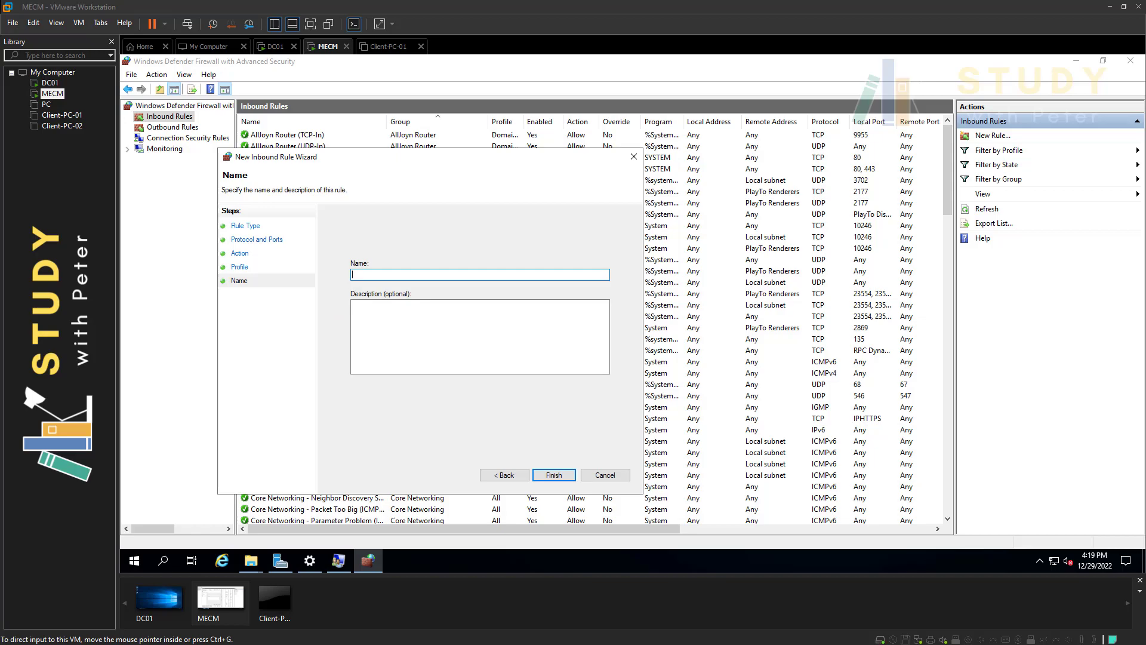
pyautogui.write('SQL ports for ConfigMgr')
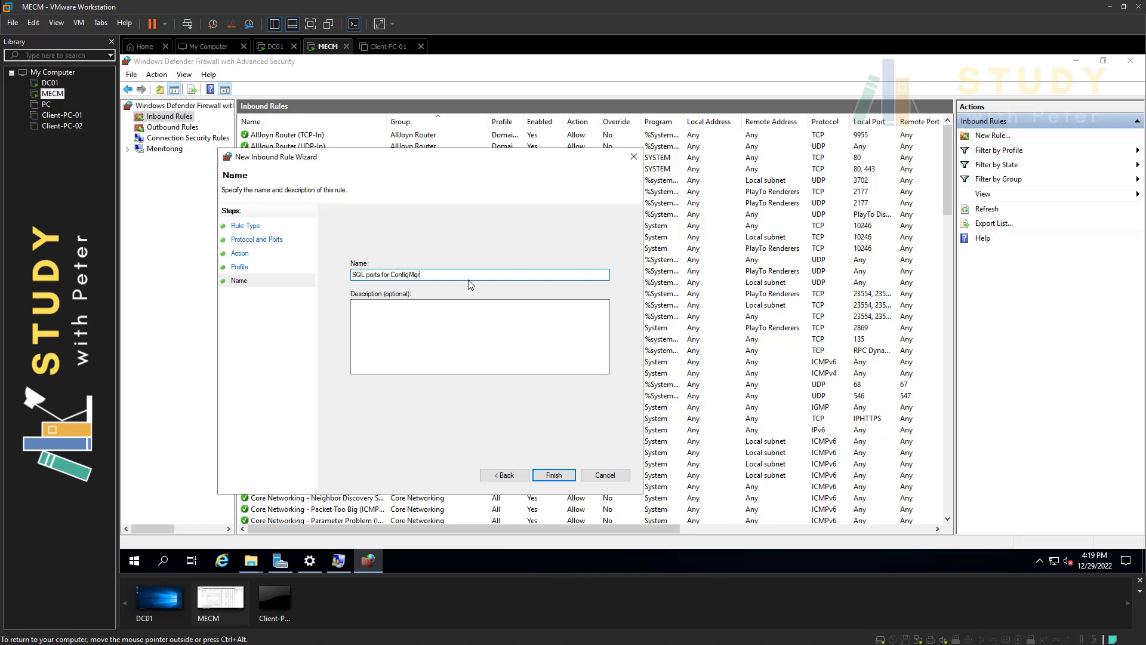
pyautogui.click(566, 476)
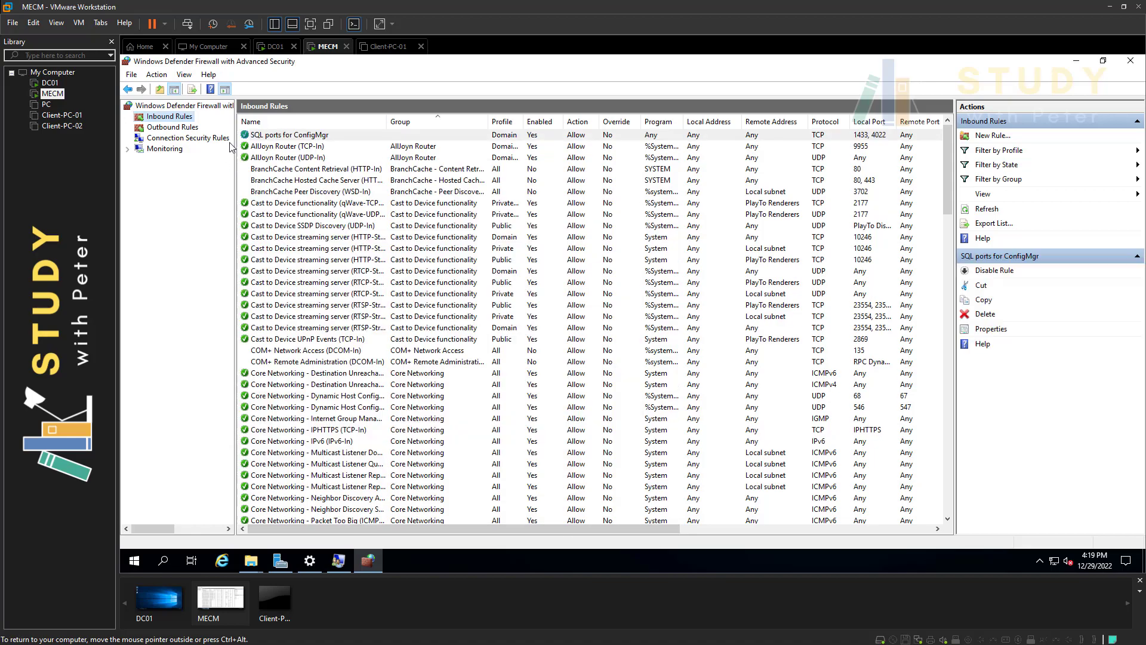